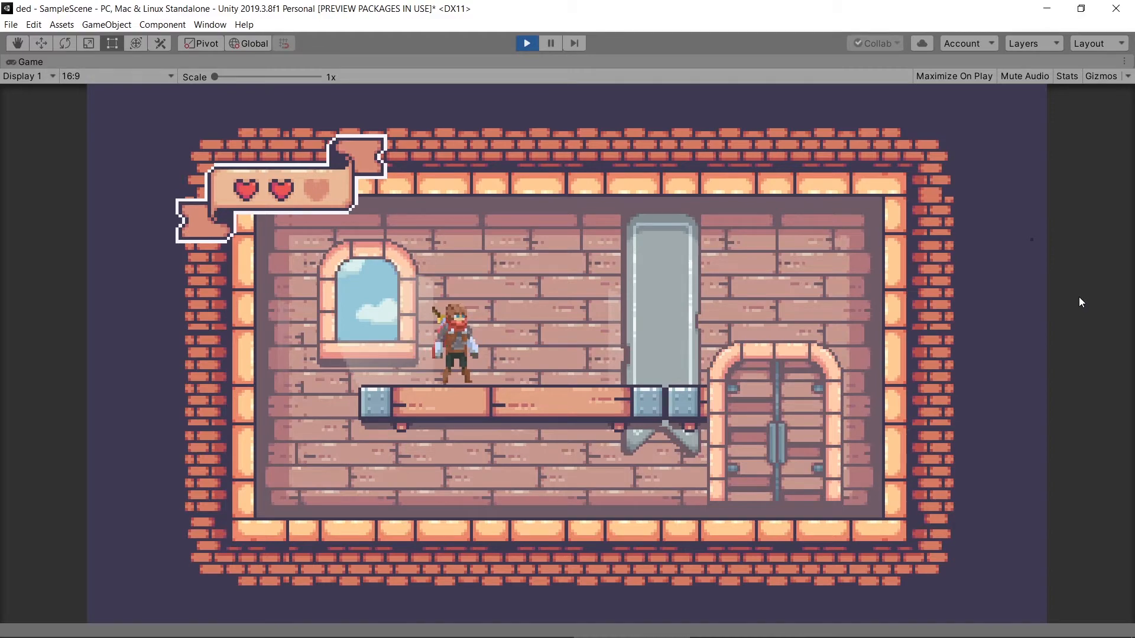
Play-test the hero character's movement in the running game scene.
key("space")
key("space")
key("space")
key("space")
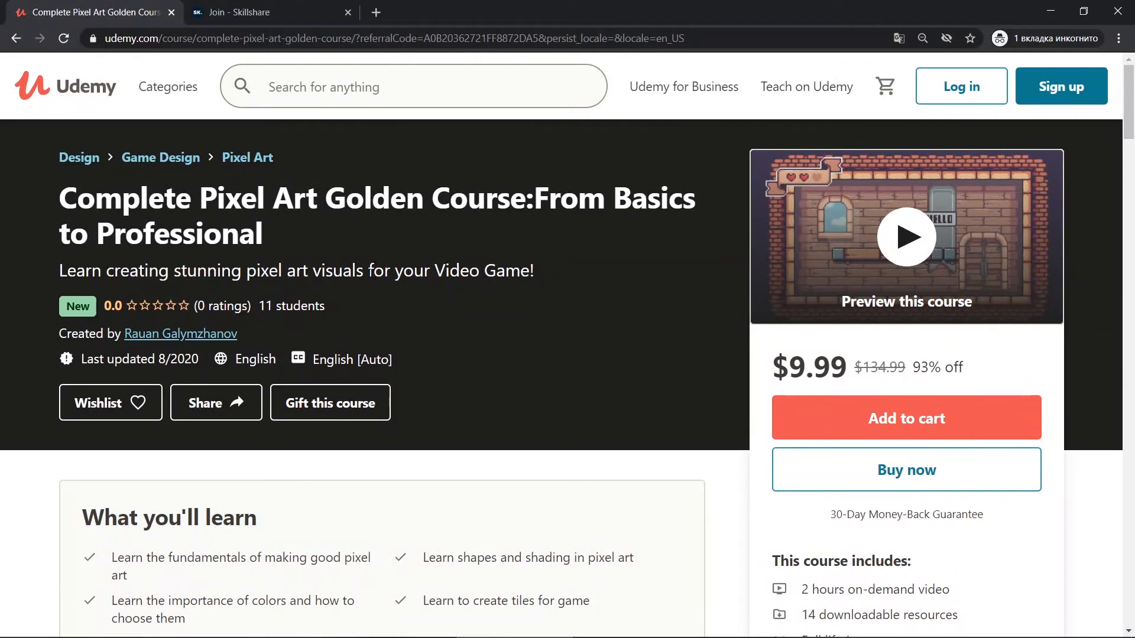
Switch to the Udemy page of the Complete Pixel Art Golden Course and review its description and discount.
left_click_drag(368, 271, 531, 270)
left_click(534, 320)
scroll(447, 232, "down", 5)
scroll(455, 236, "up", 5)
left_click_drag(949, 369, 981, 372)
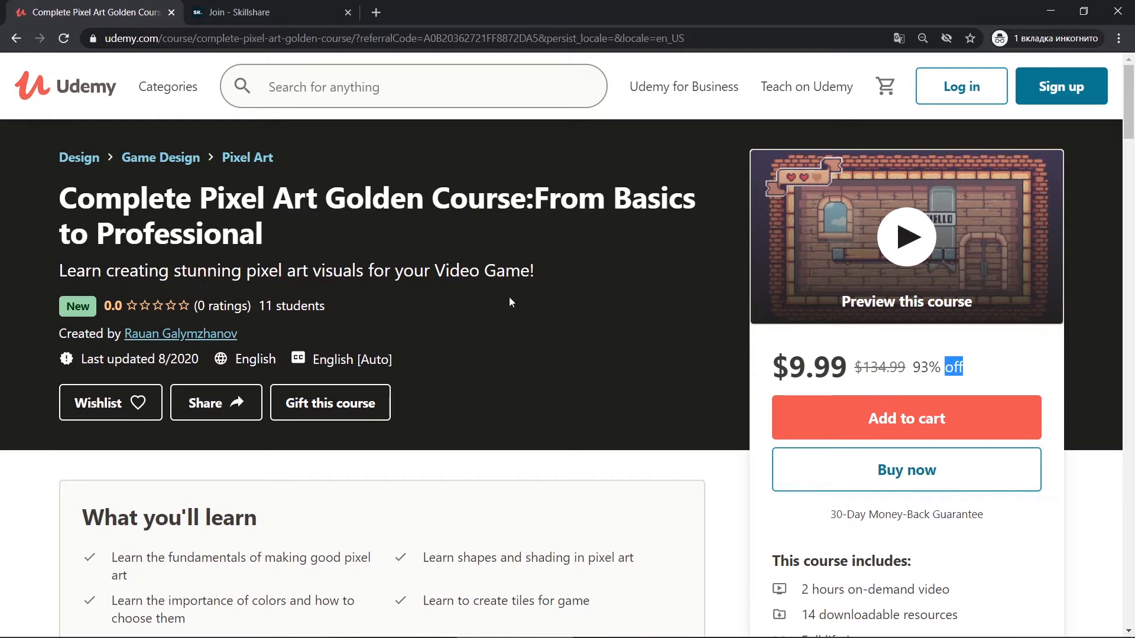
Review the Skillshare invitation page for the pixel art course, including its preview video.
left_click(212, 4)
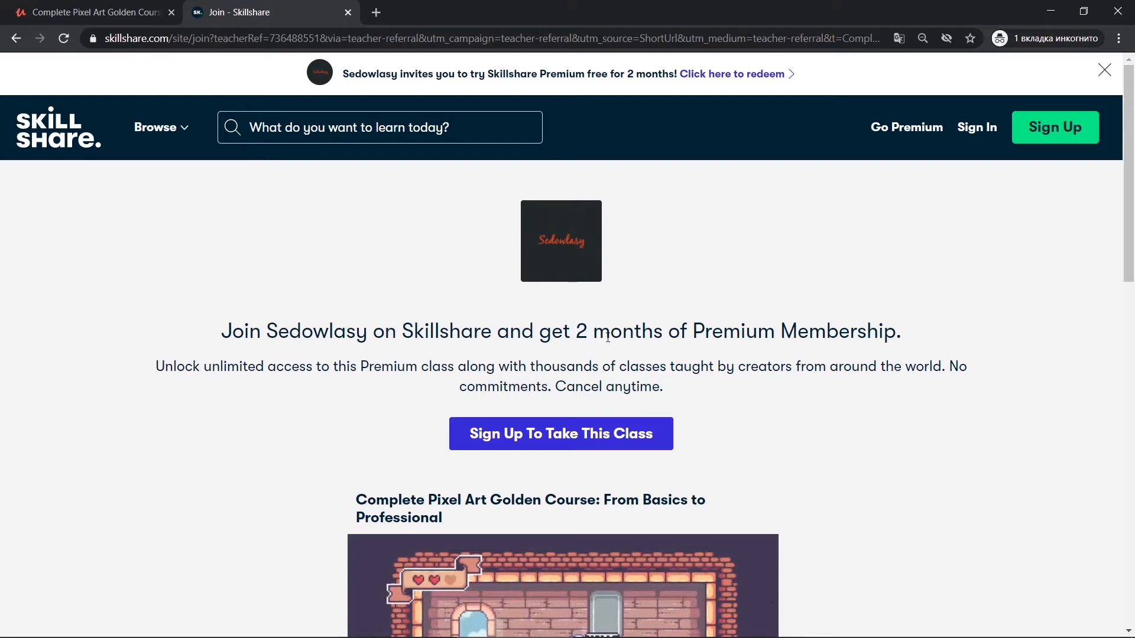
scroll(631, 348, "down", 6)
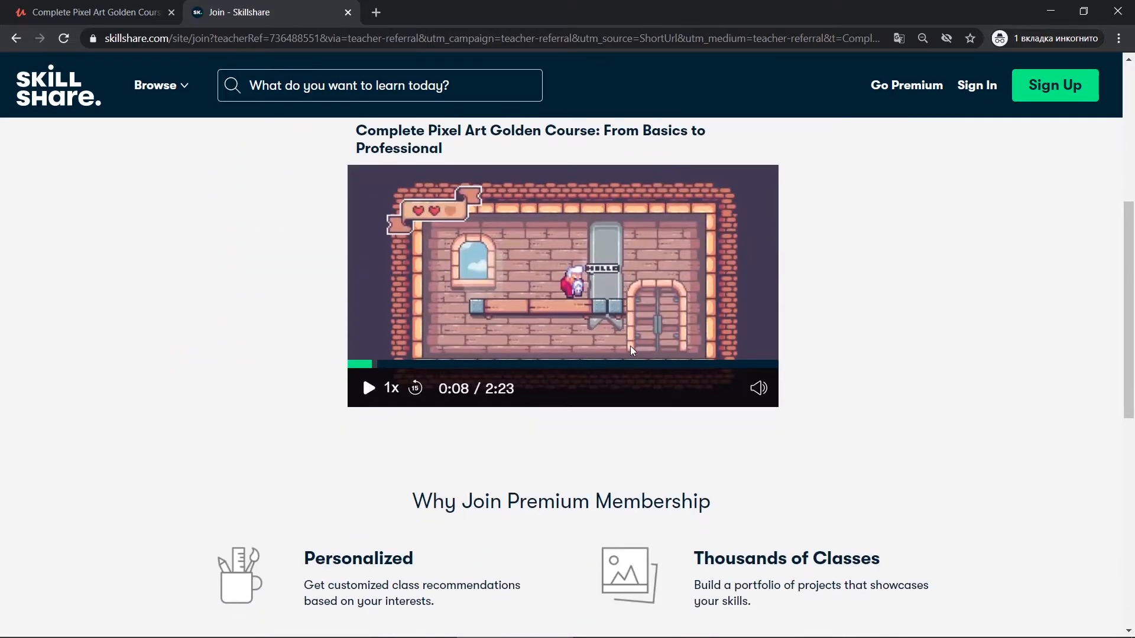
scroll(631, 346, "up", 6)
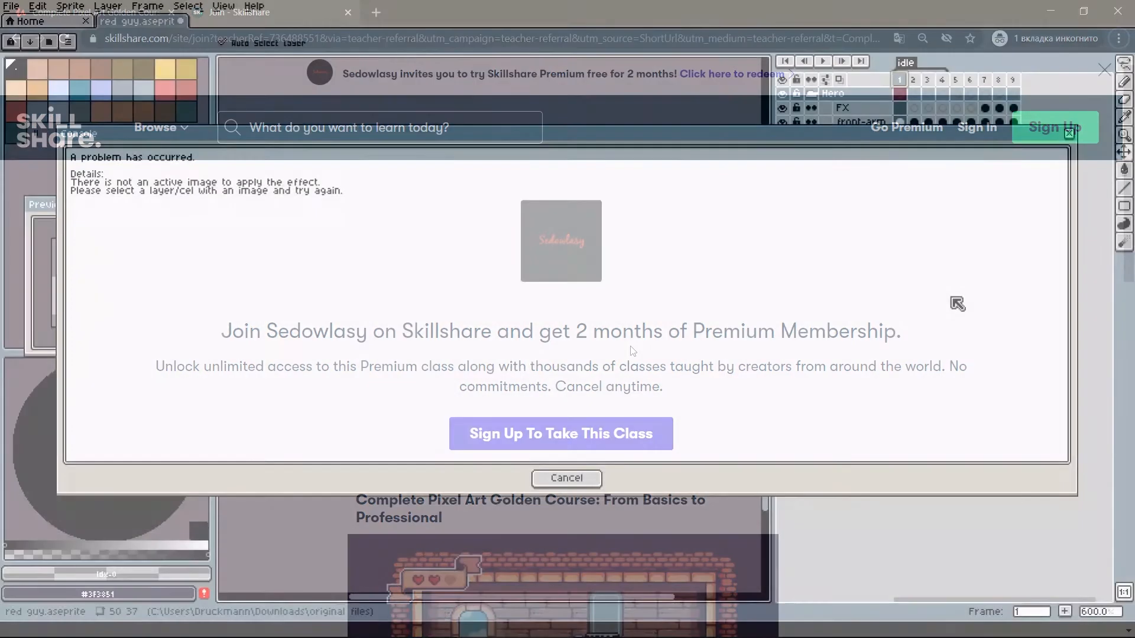
Switch to Aseprite, dismiss the error message, and look through the hero's idle frames 1 to 4.
key("Escape")
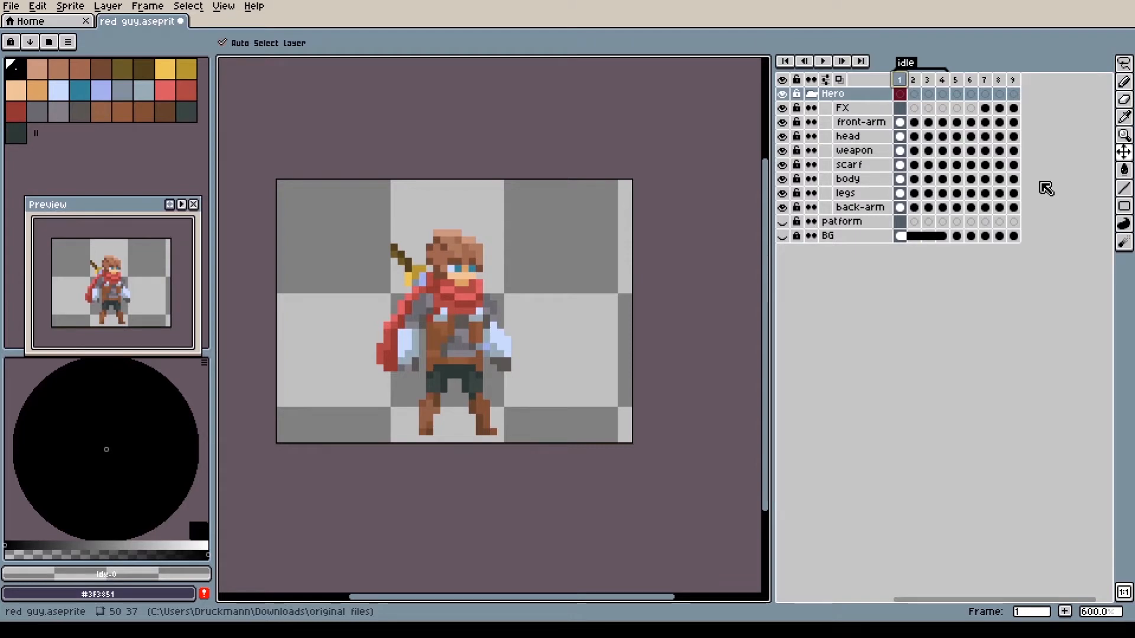
left_click(914, 89)
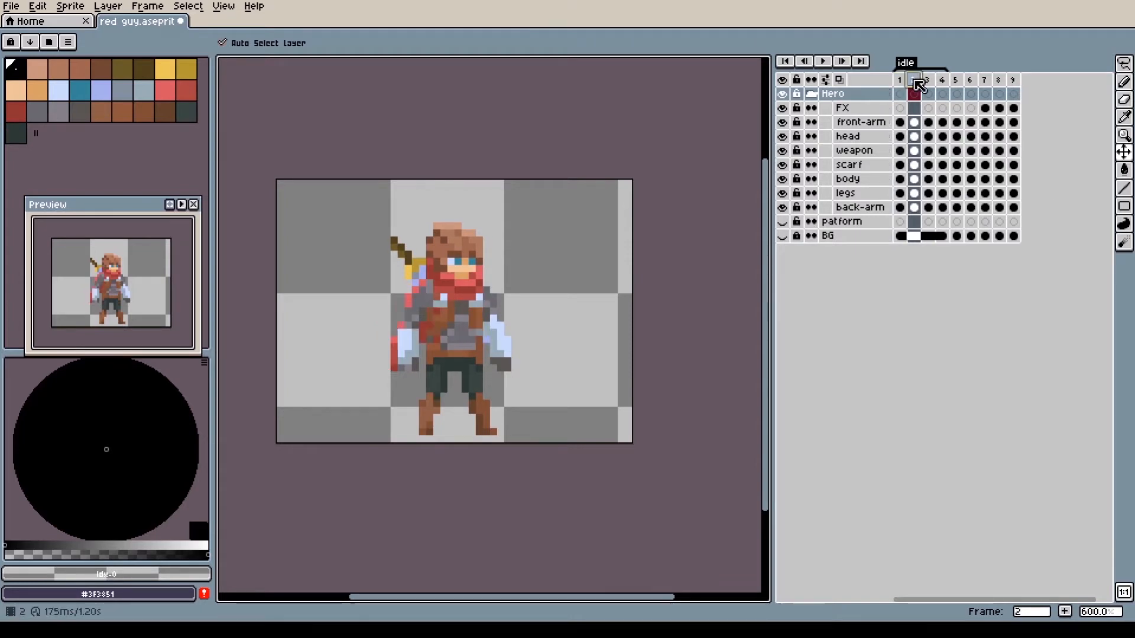
left_click(901, 80)
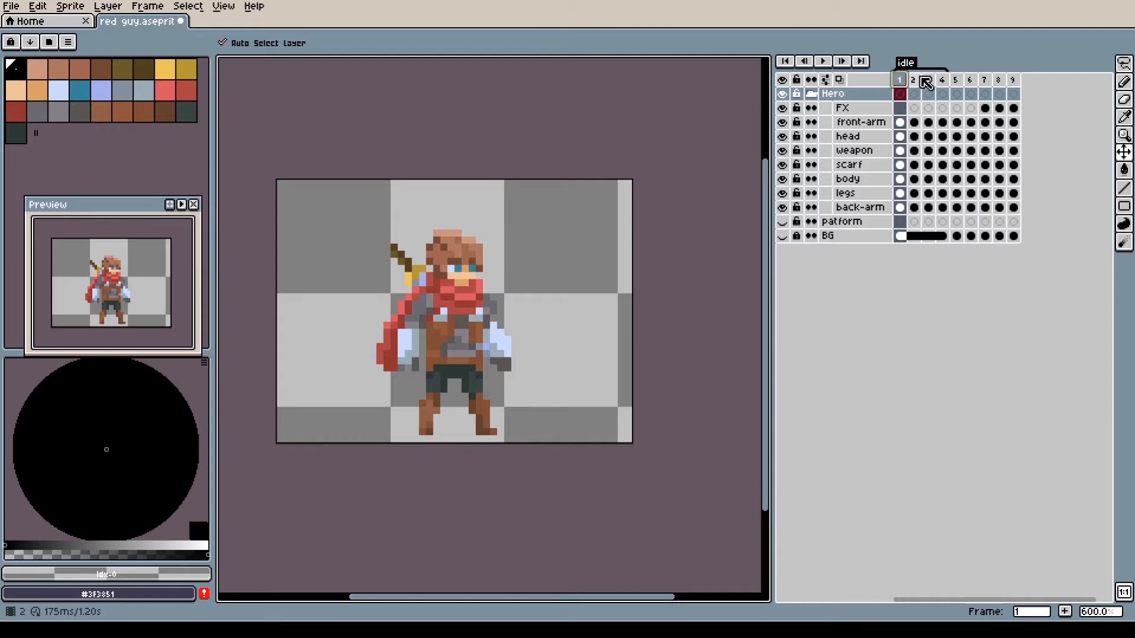
left_click(922, 80)
left_click(900, 81)
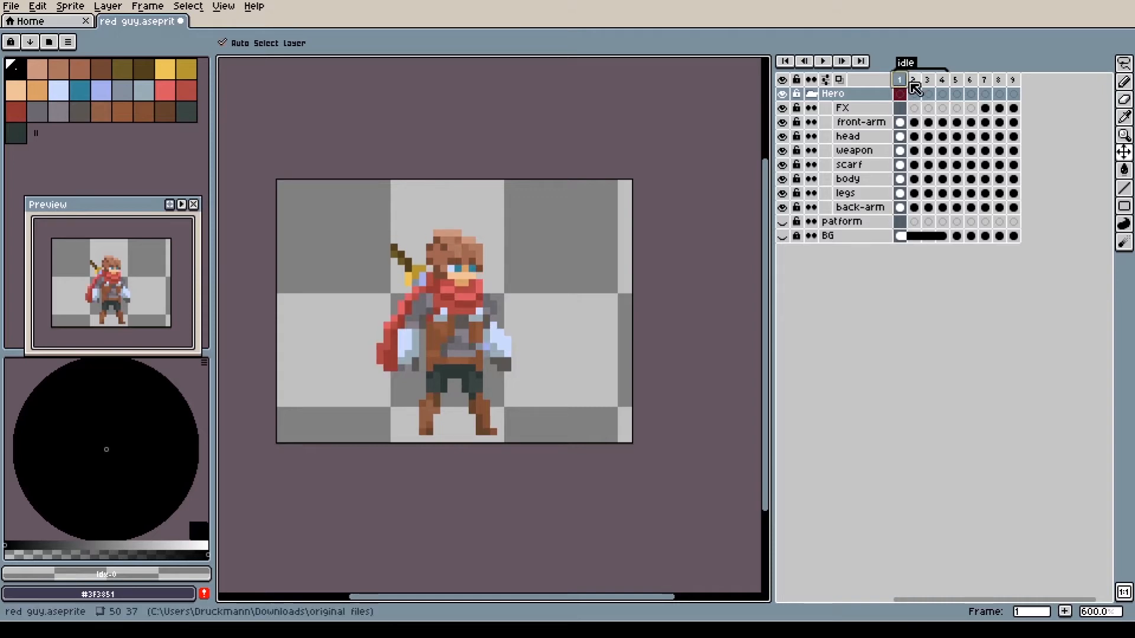
left_click(915, 80)
left_click(928, 79)
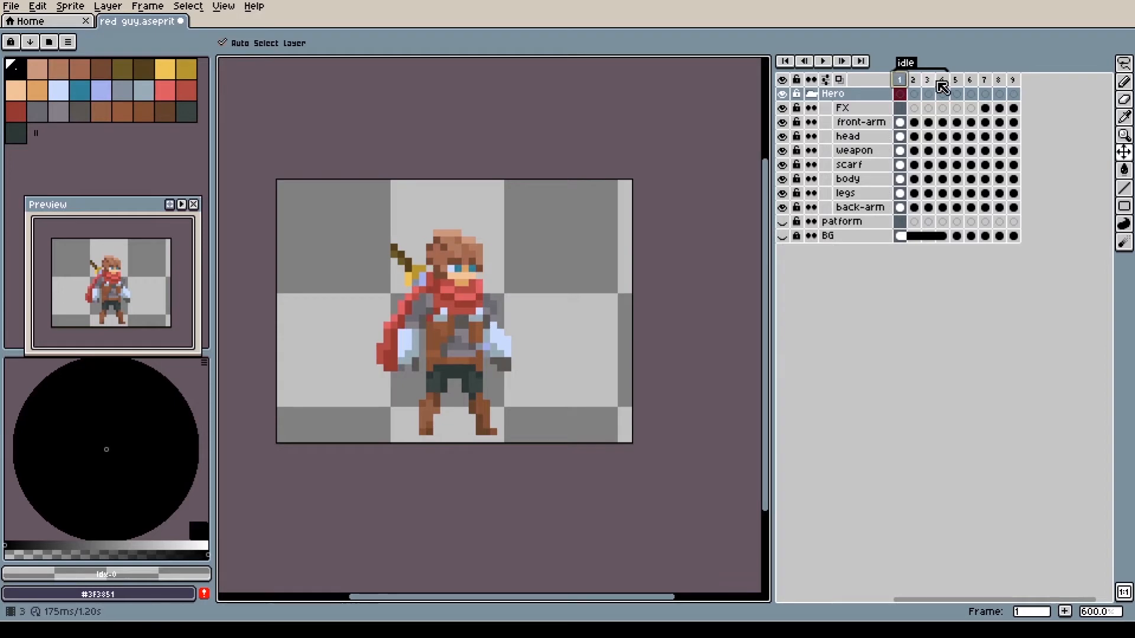
left_click(941, 79)
left_click(900, 79)
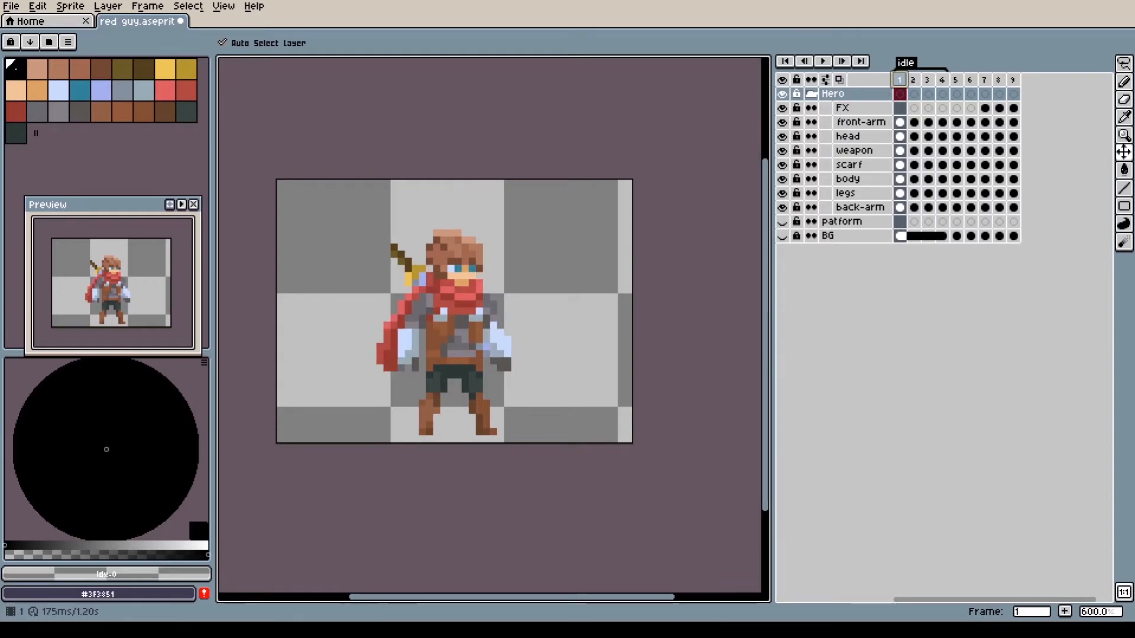
Play the idle animation from frame 1 and the sword attack from frame 5, and return to frame 1.
left_click(825, 62)
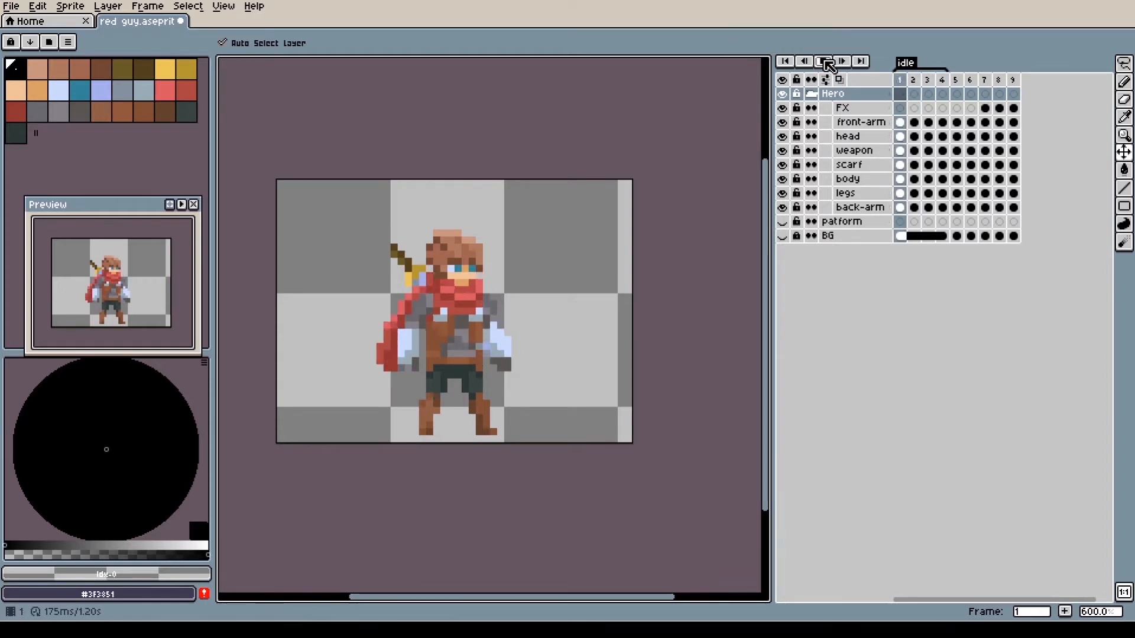
left_click(825, 62)
left_click(956, 79)
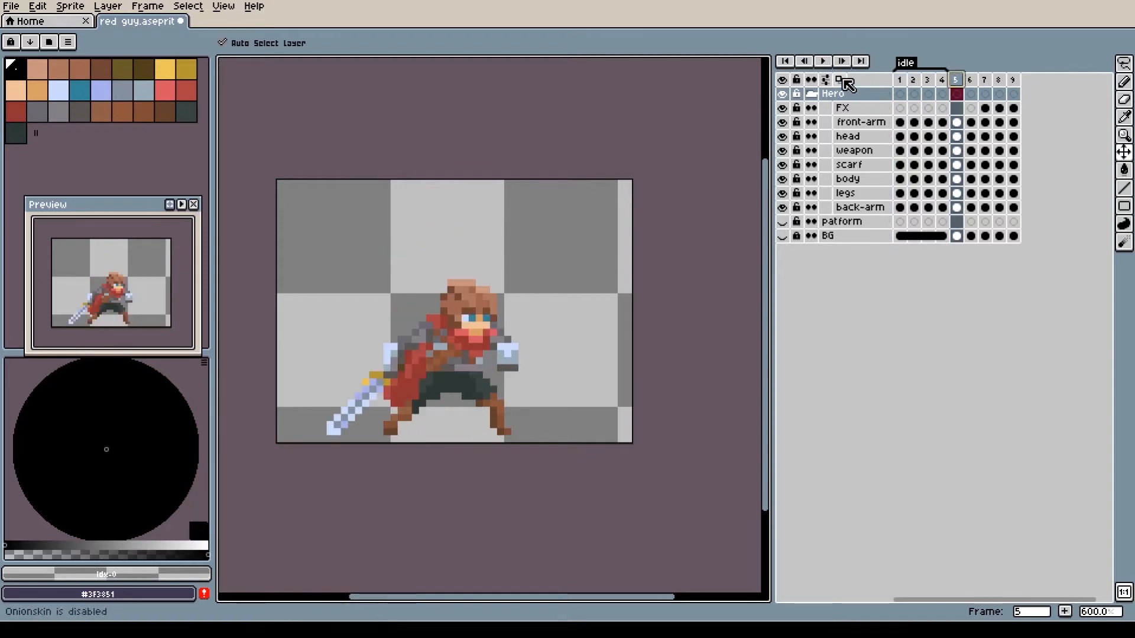
left_click(825, 63)
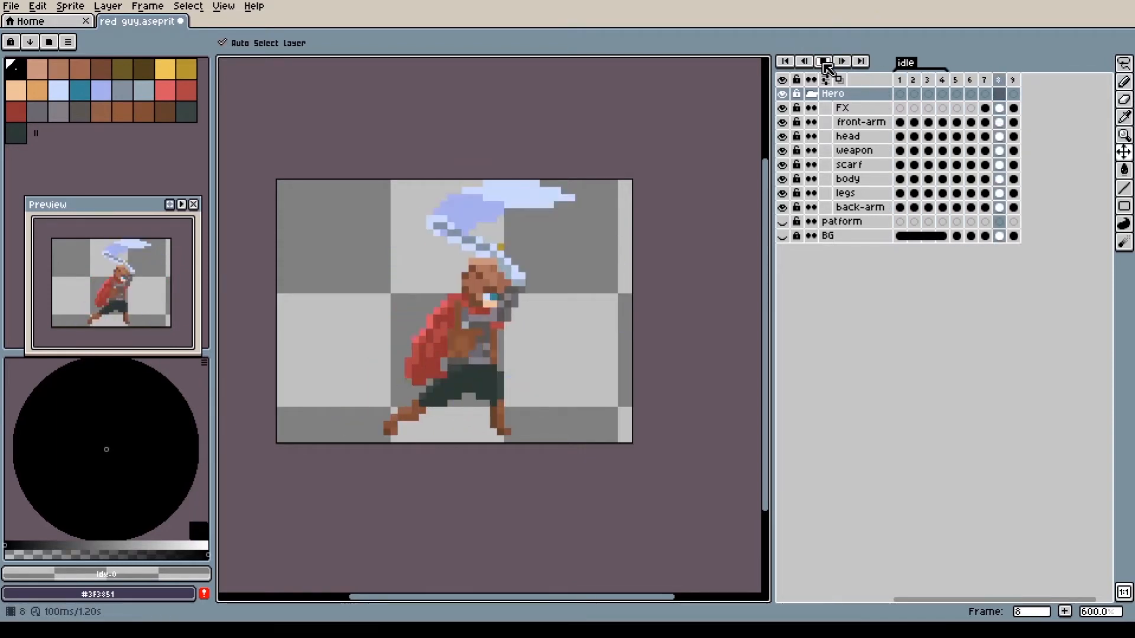
left_click(825, 62)
left_click(900, 80)
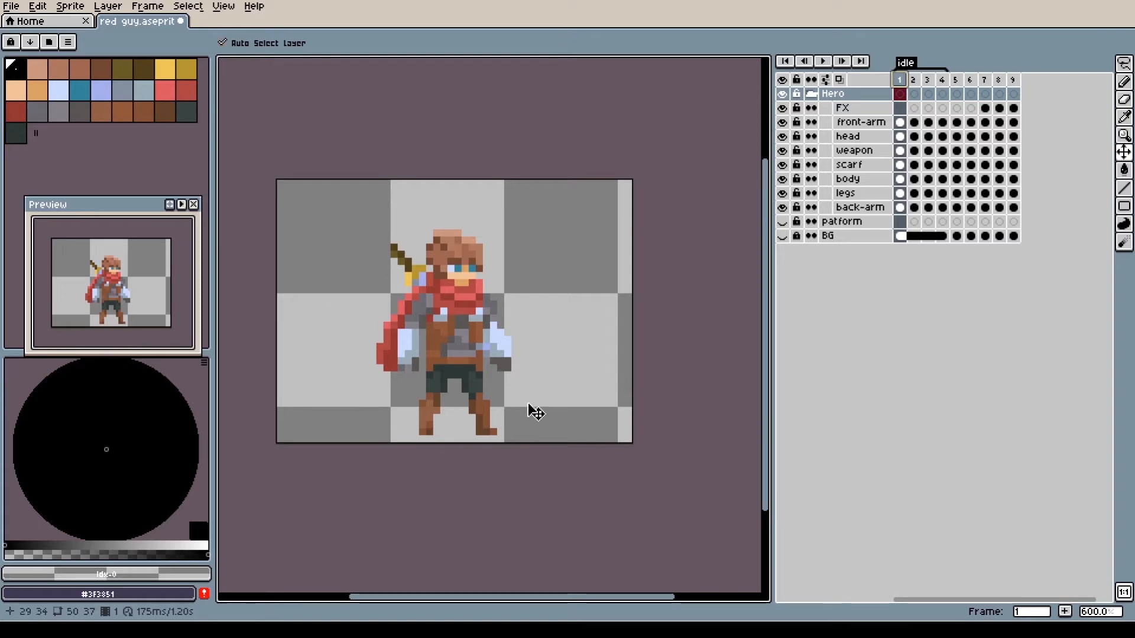
Set up a PNG export named red guy.png with Visible layers, and close the export settings without exporting.
left_click(16, 8)
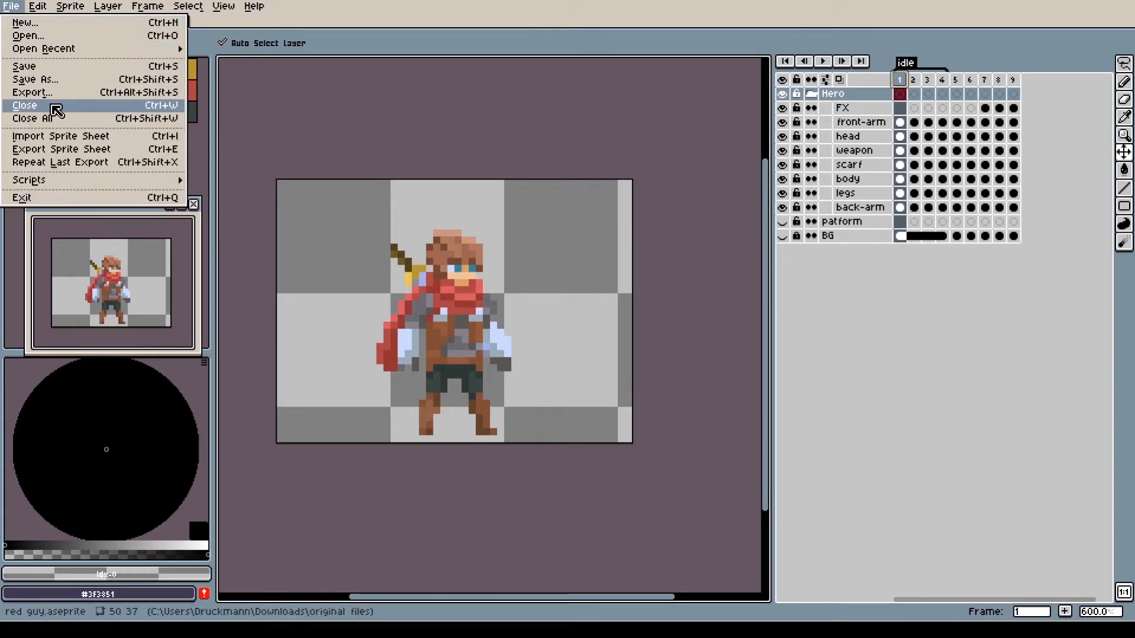
left_click(64, 92)
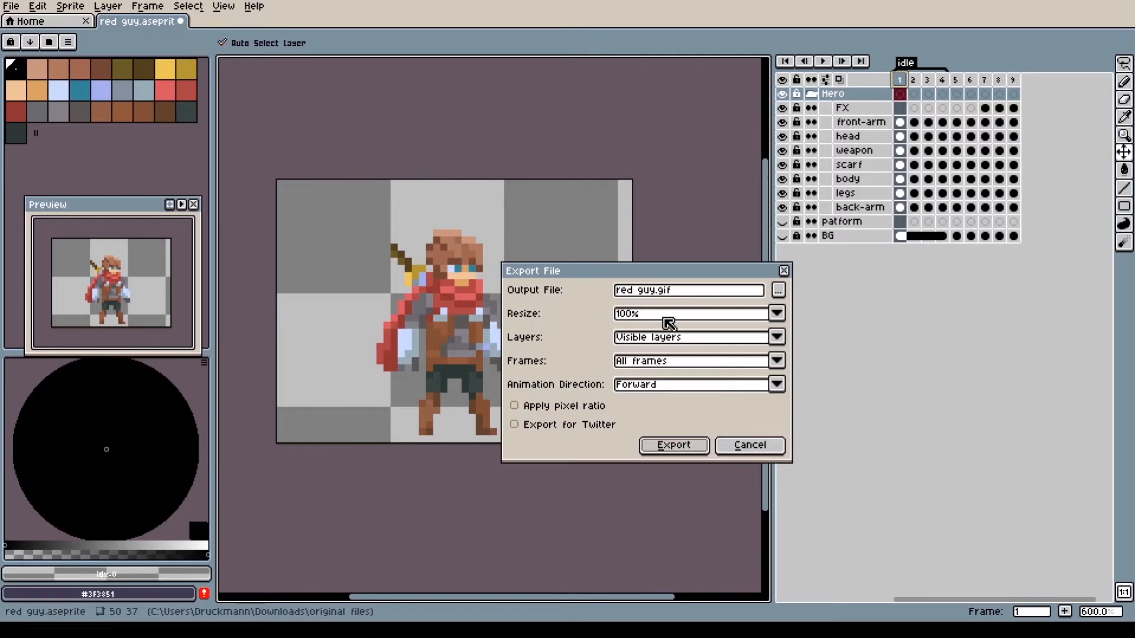
left_click(779, 294)
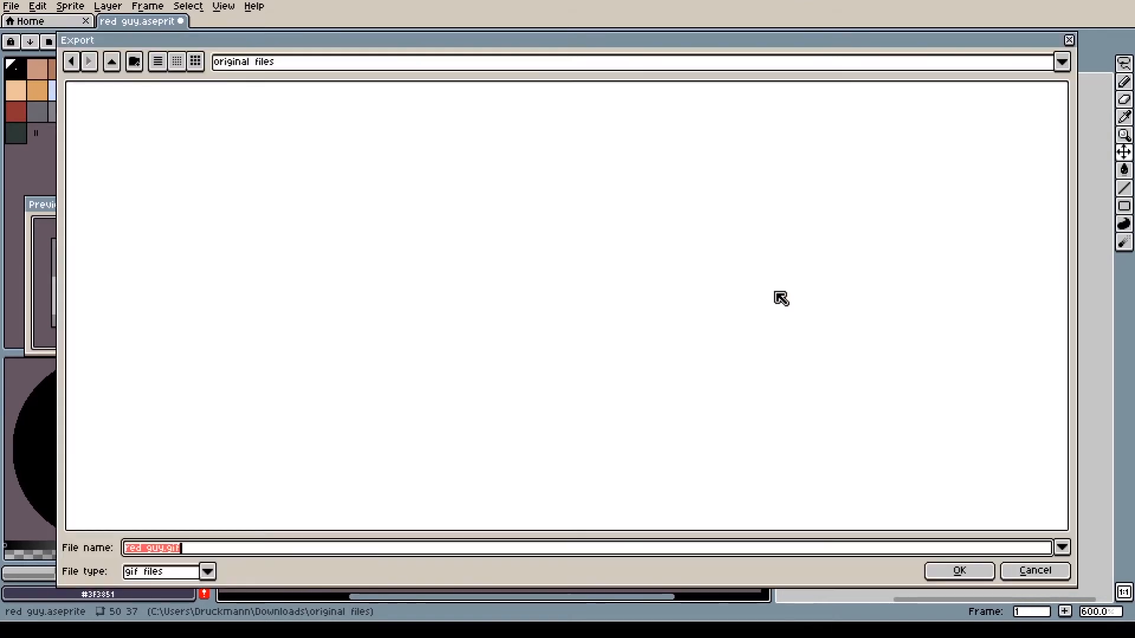
left_click(208, 573)
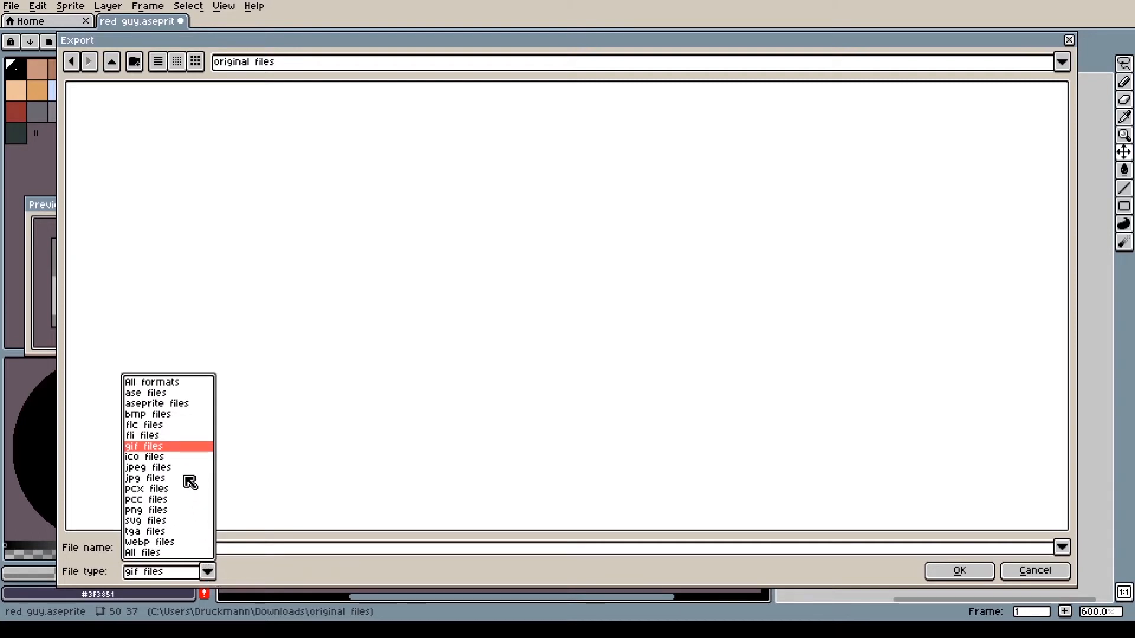
left_click(158, 511)
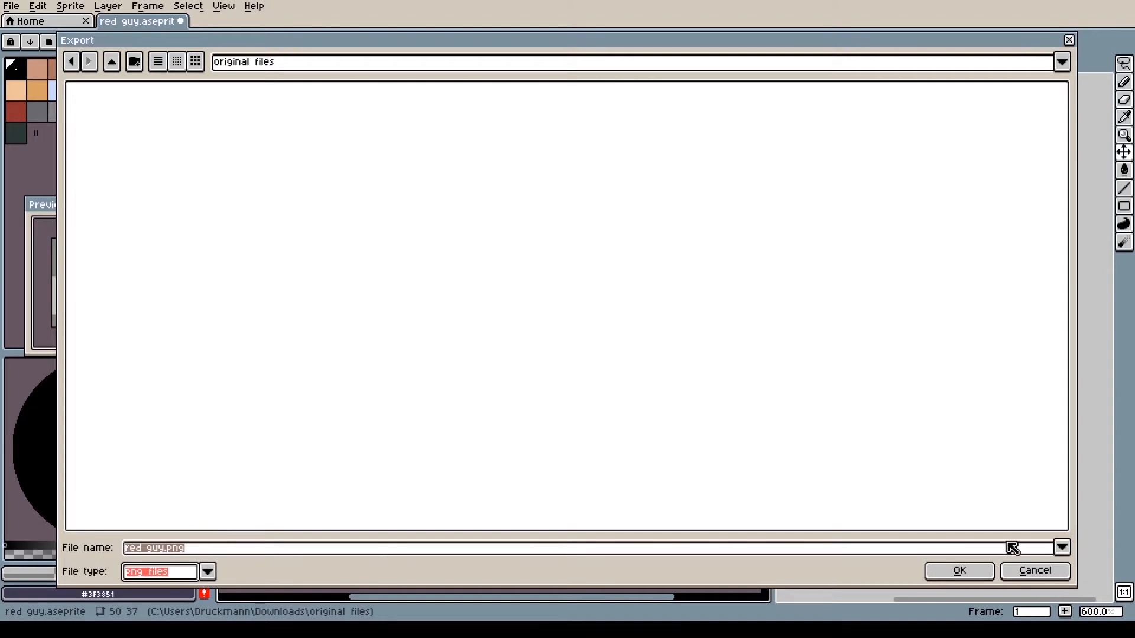
left_click(981, 573)
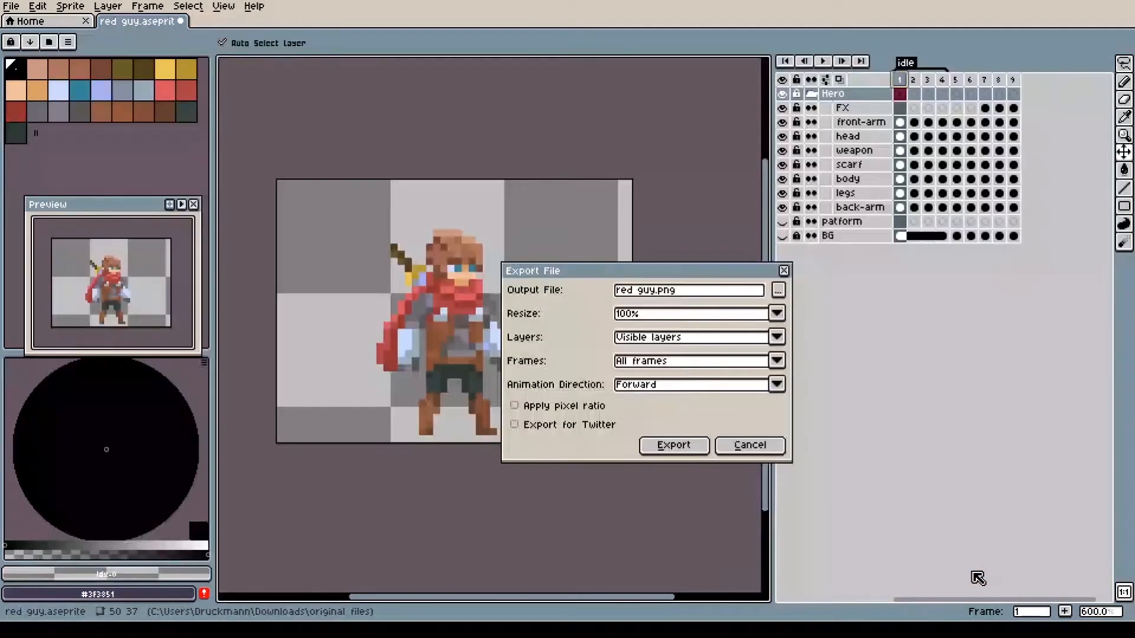
left_click(774, 338)
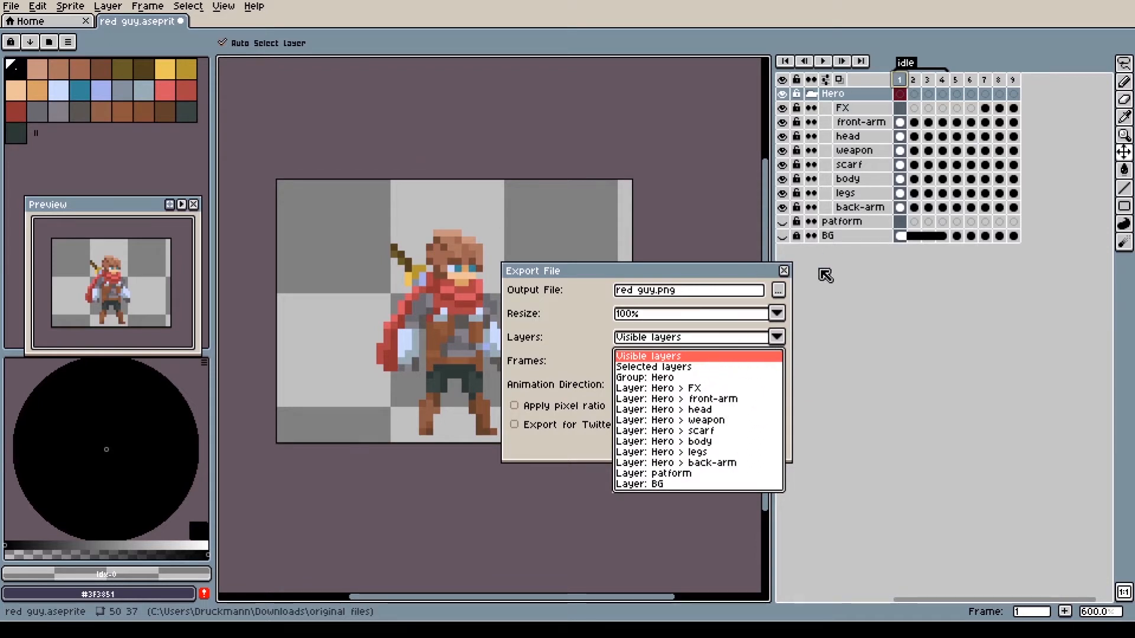
left_click(675, 358)
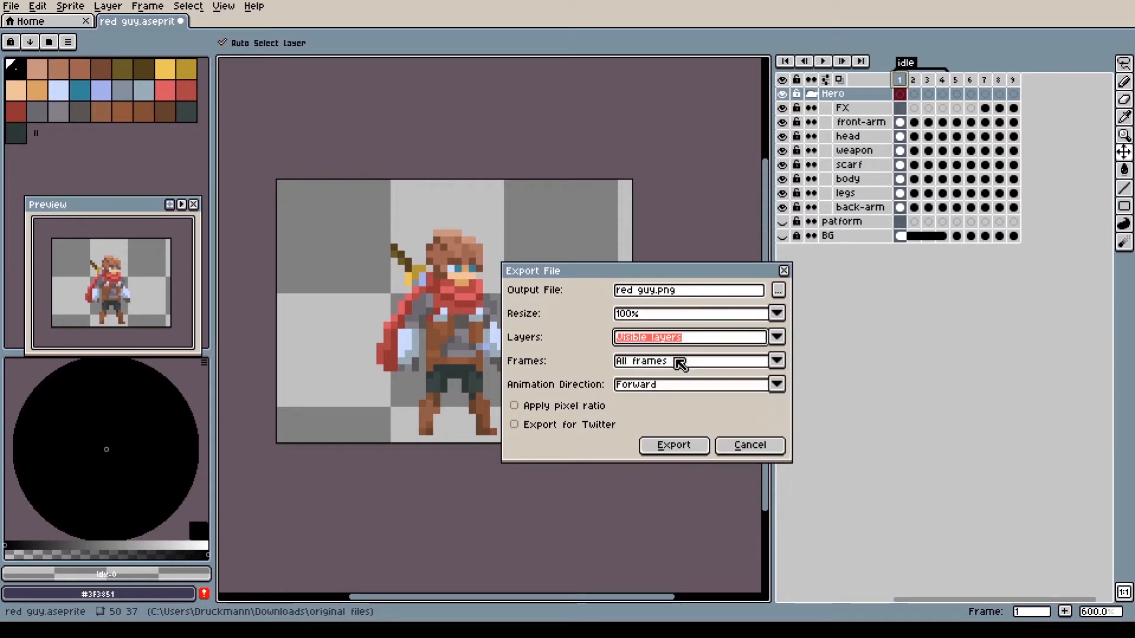
left_click(784, 271)
Show the BG layer and hide it again.
left_click(783, 236)
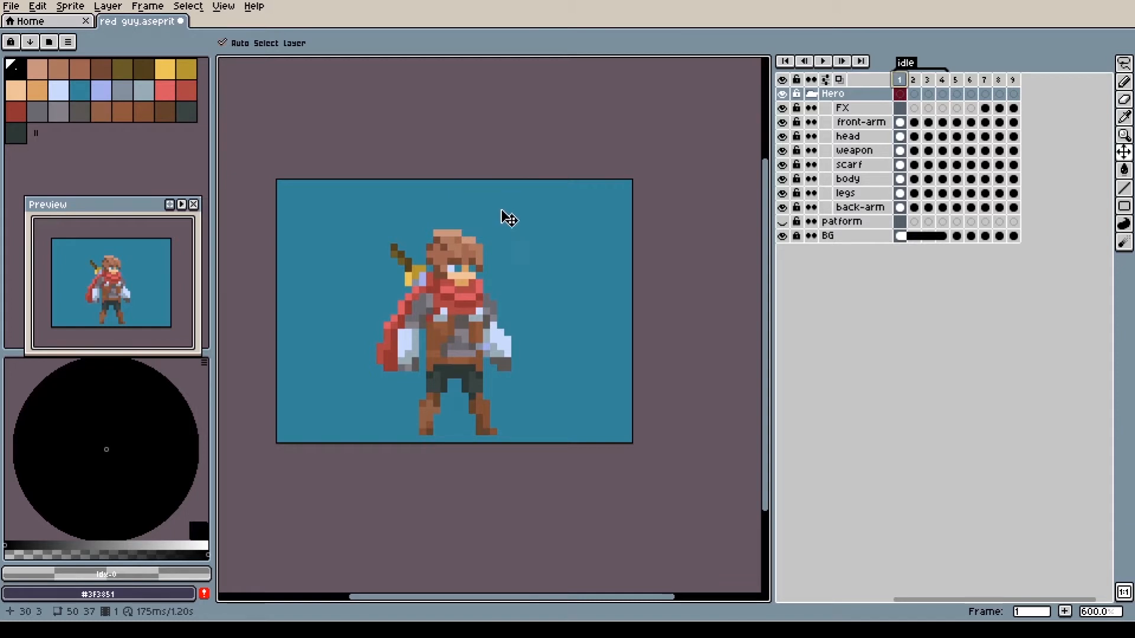
left_click(784, 237)
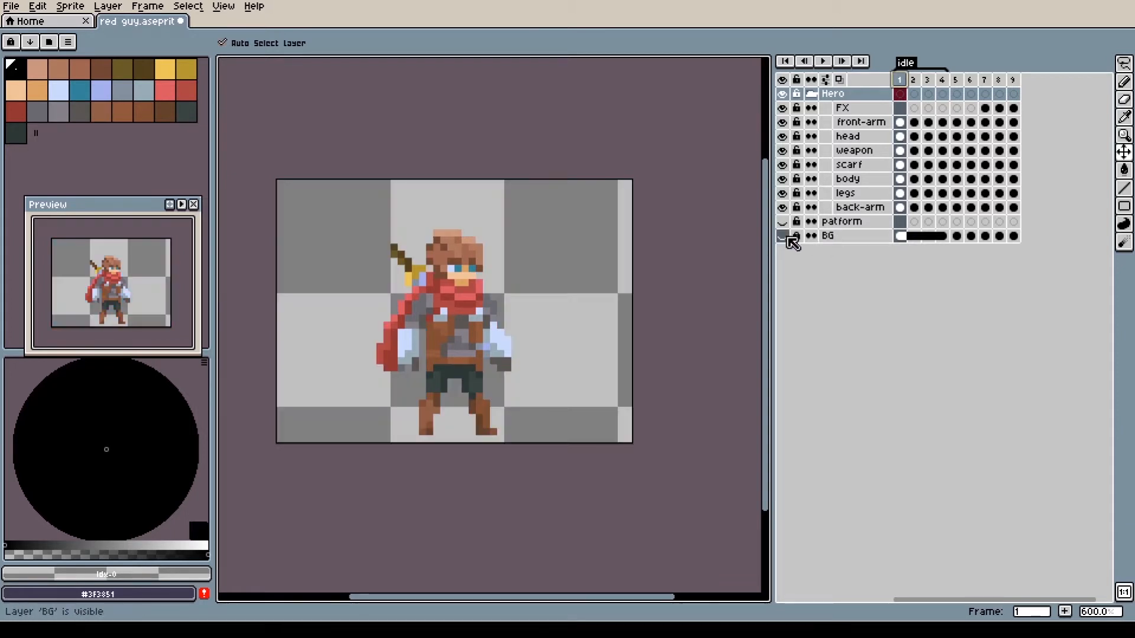
Set the file export to Selected frames and cancel the export.
left_click(12, 6)
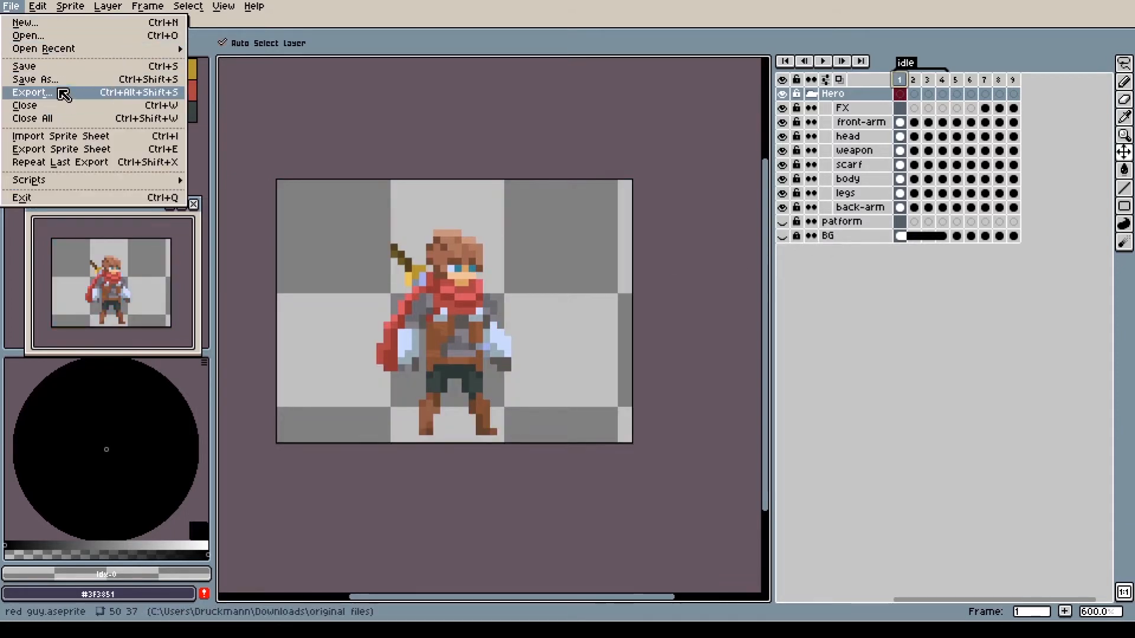
left_click(61, 92)
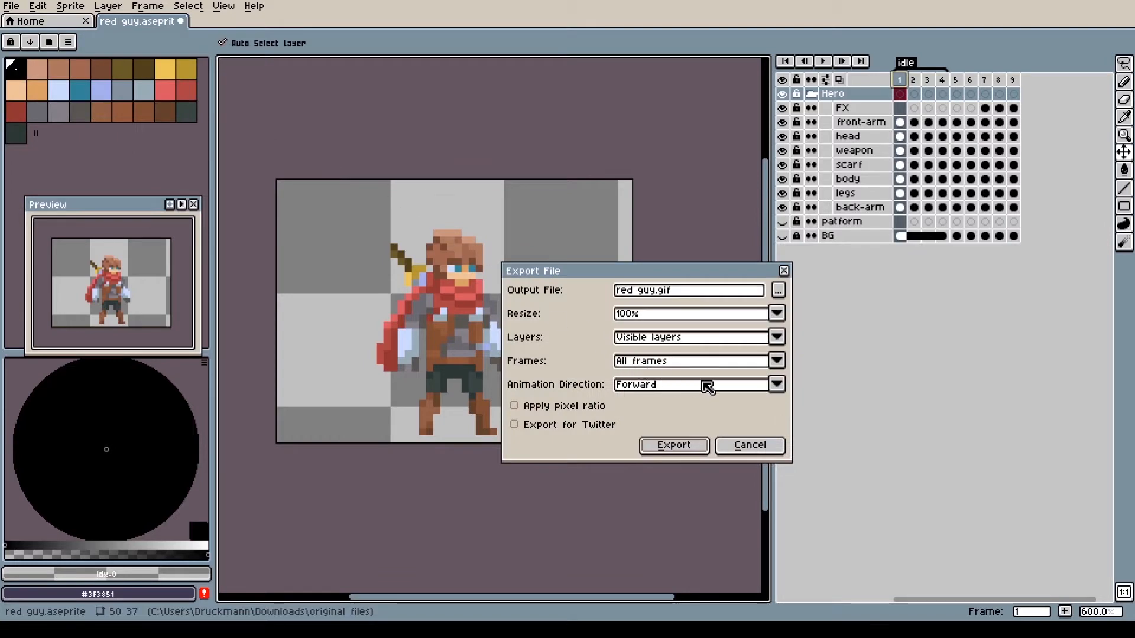
left_click(777, 360)
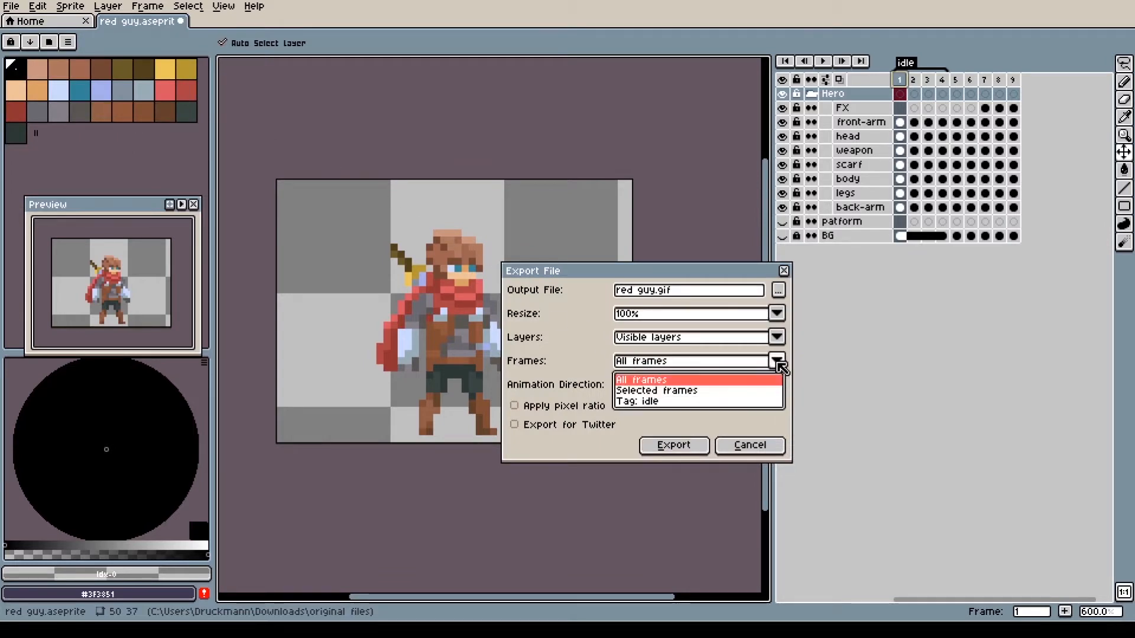
left_click(673, 392)
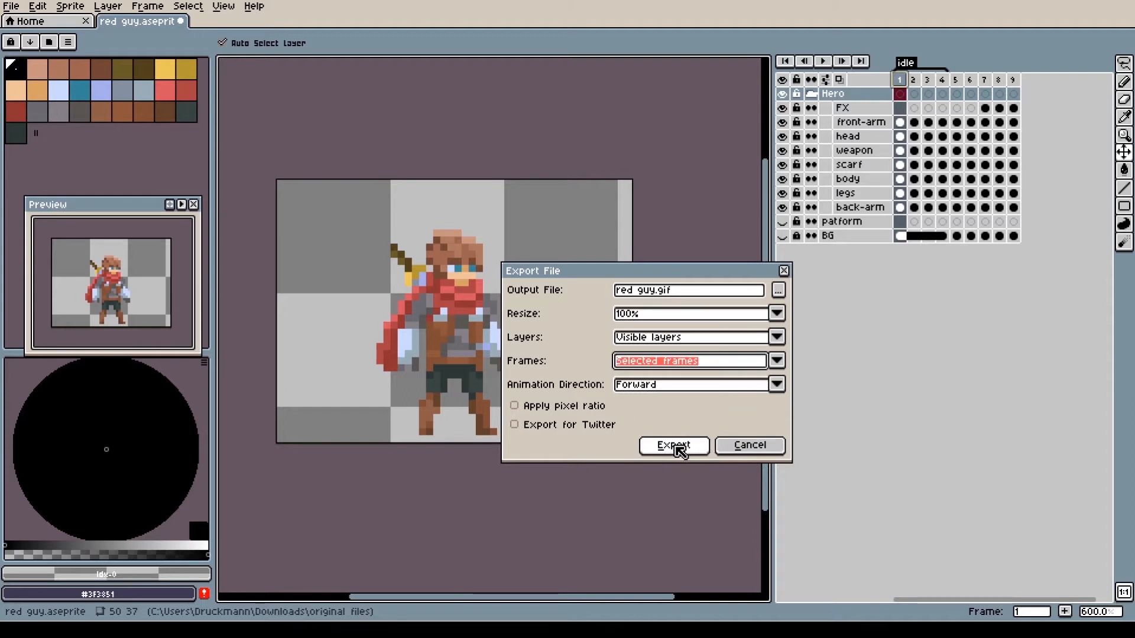
left_click(757, 451)
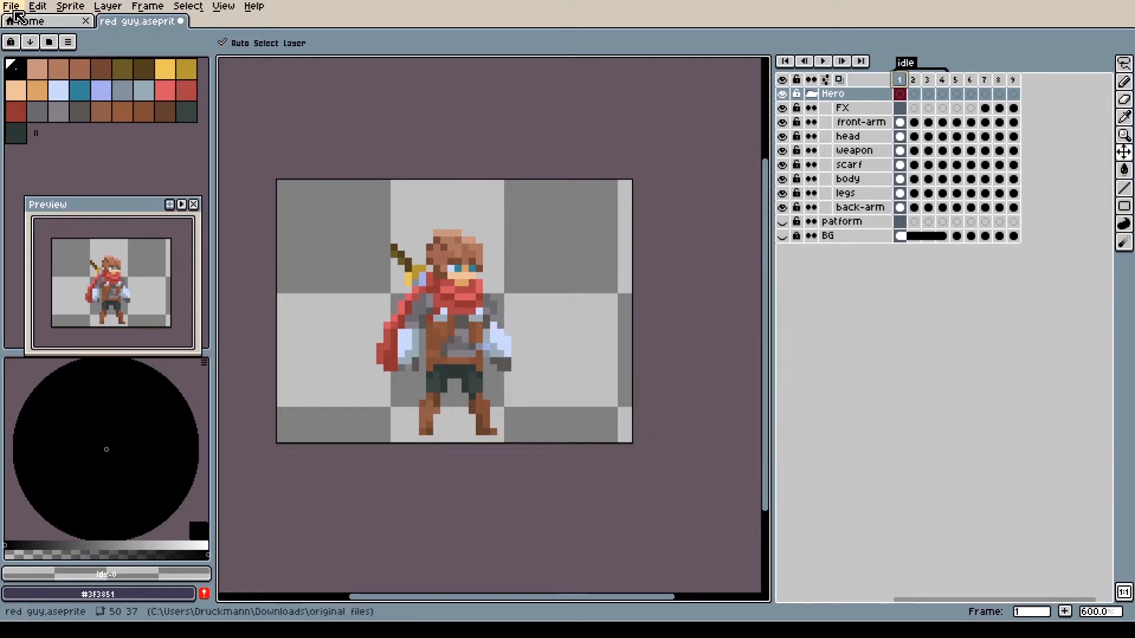
Compare frames 1 and 2, replay the idle and sword attack animations from frames 1 and 5, and return to frame 1.
left_click(914, 93)
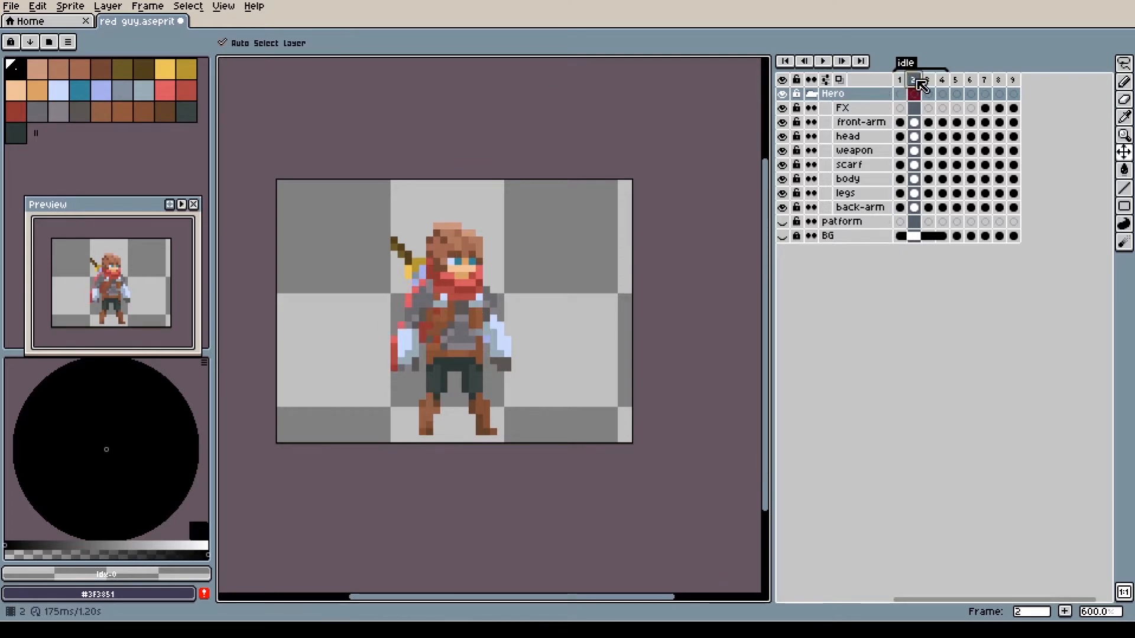
left_click(899, 94)
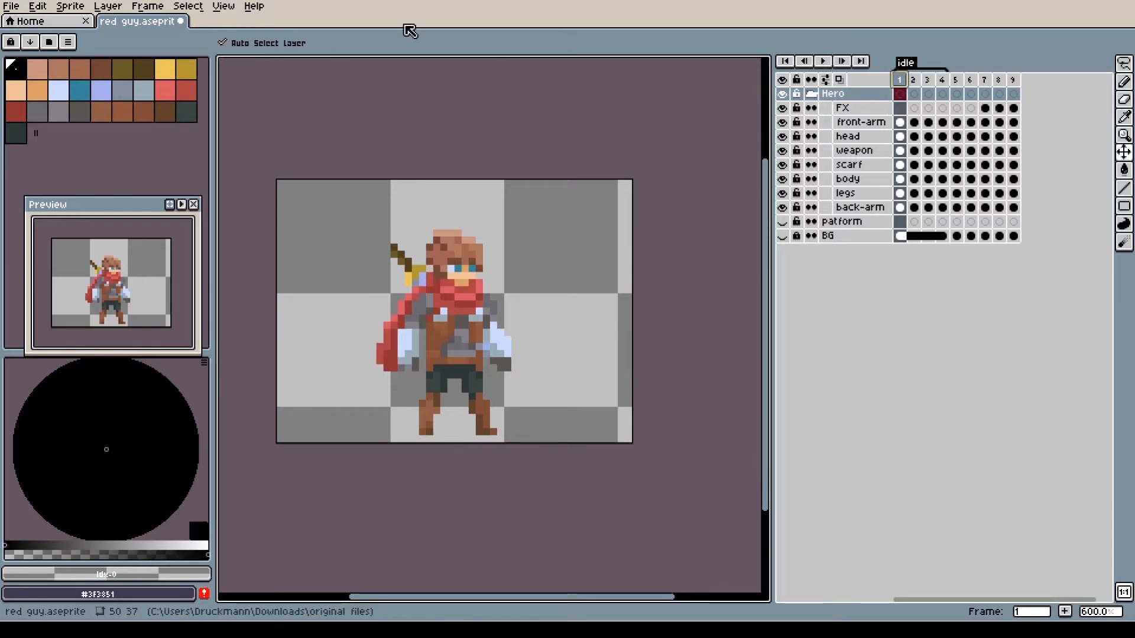
left_click(824, 62)
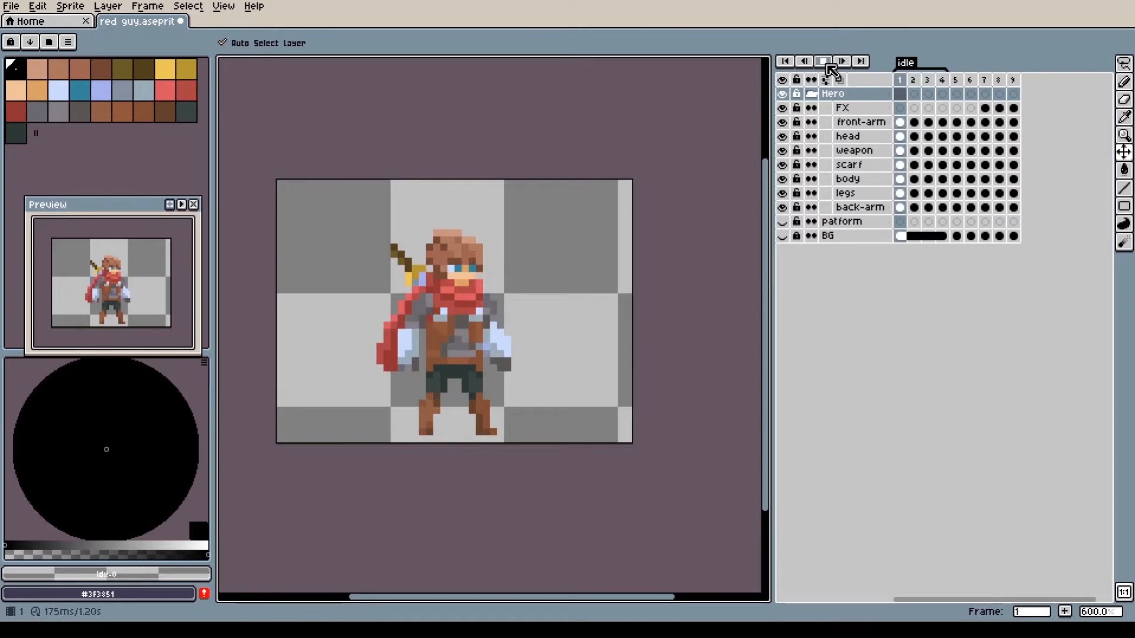
left_click(825, 62)
left_click(957, 93)
left_click(824, 63)
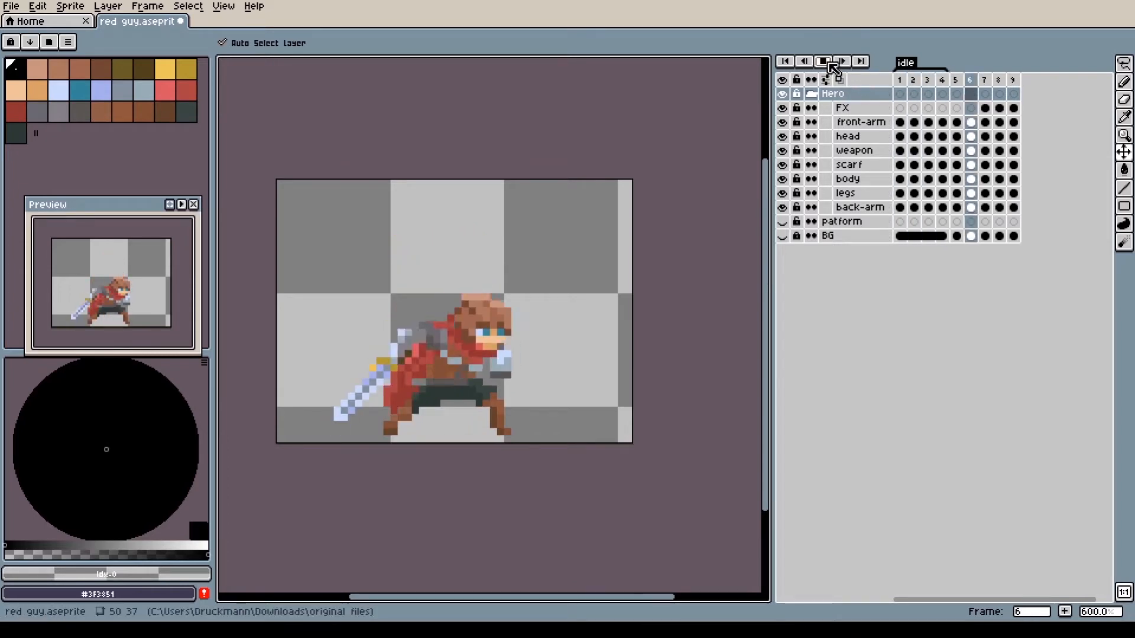
left_click(824, 63)
left_click(900, 81)
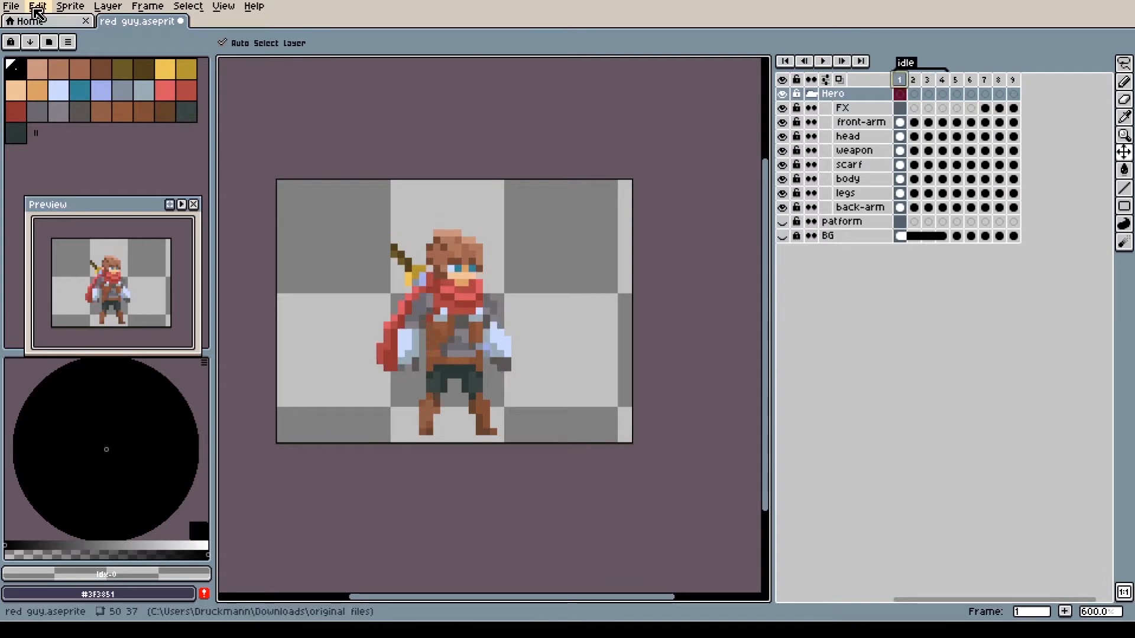
Examine the layer and frame choices in the sprite sheet export settings, then cancel the export.
left_click(11, 6)
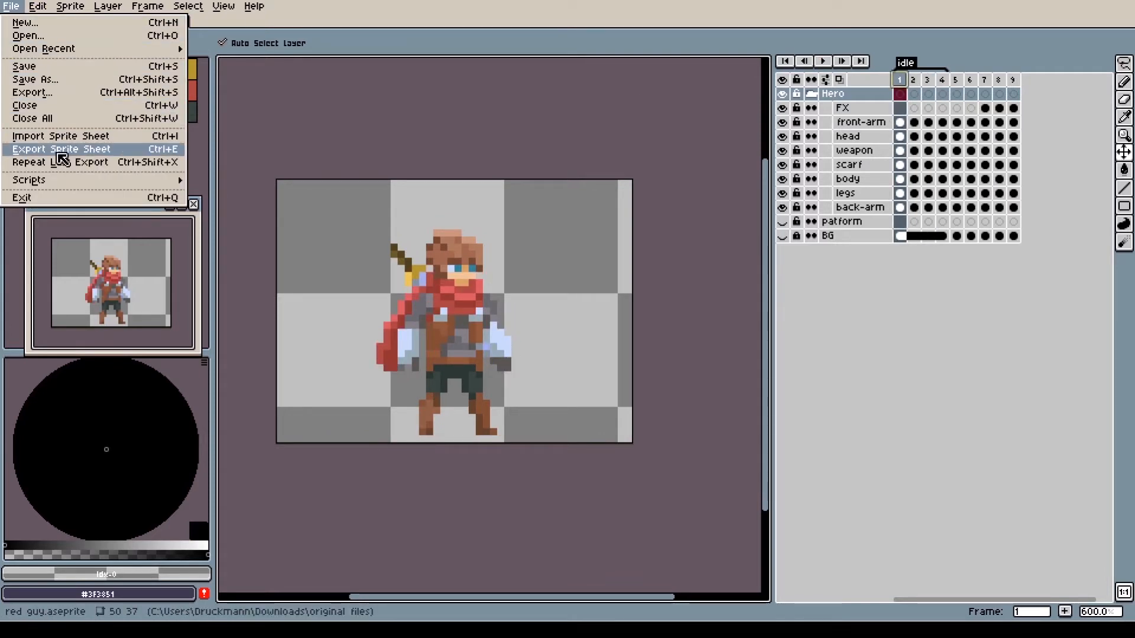
left_click(70, 150)
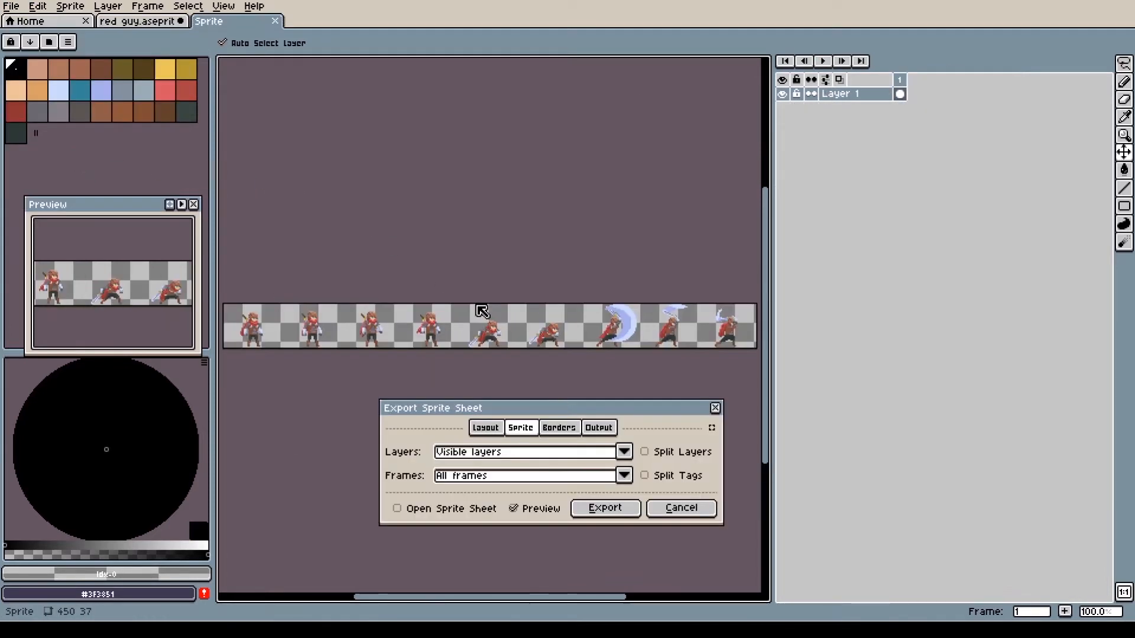
left_click_drag(573, 415, 527, 408)
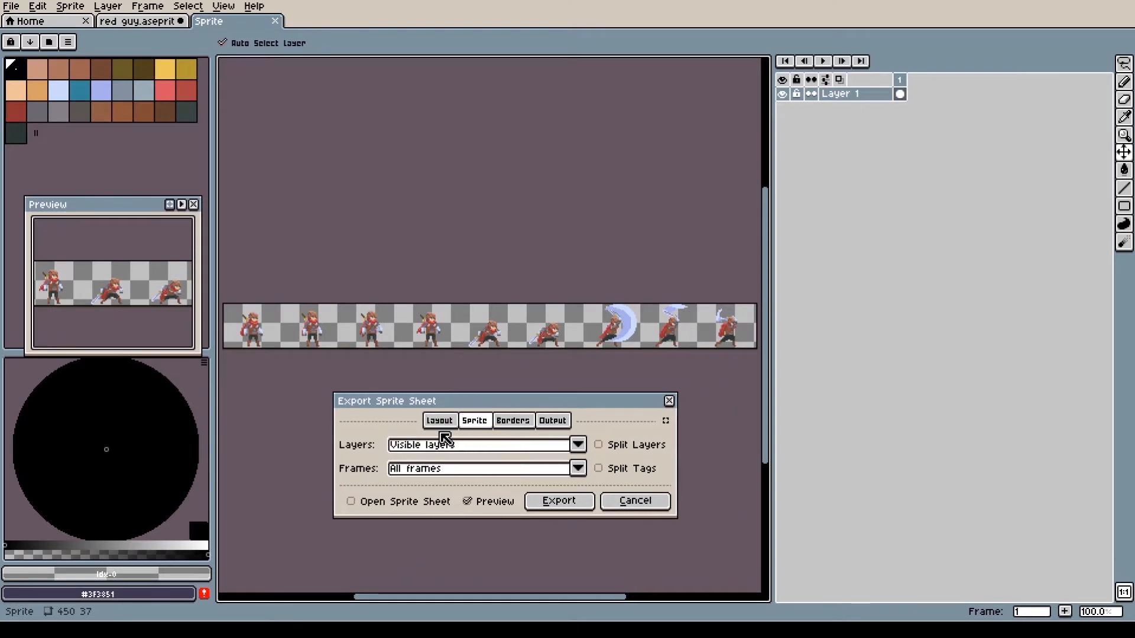
left_click(579, 445)
left_click(580, 448)
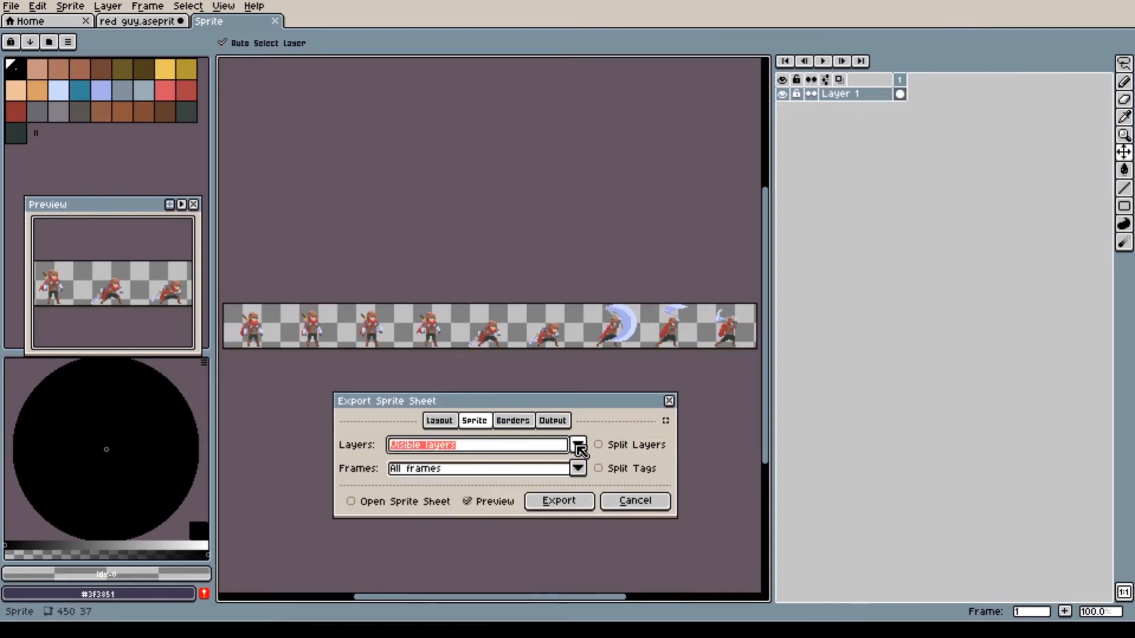
left_click(578, 469)
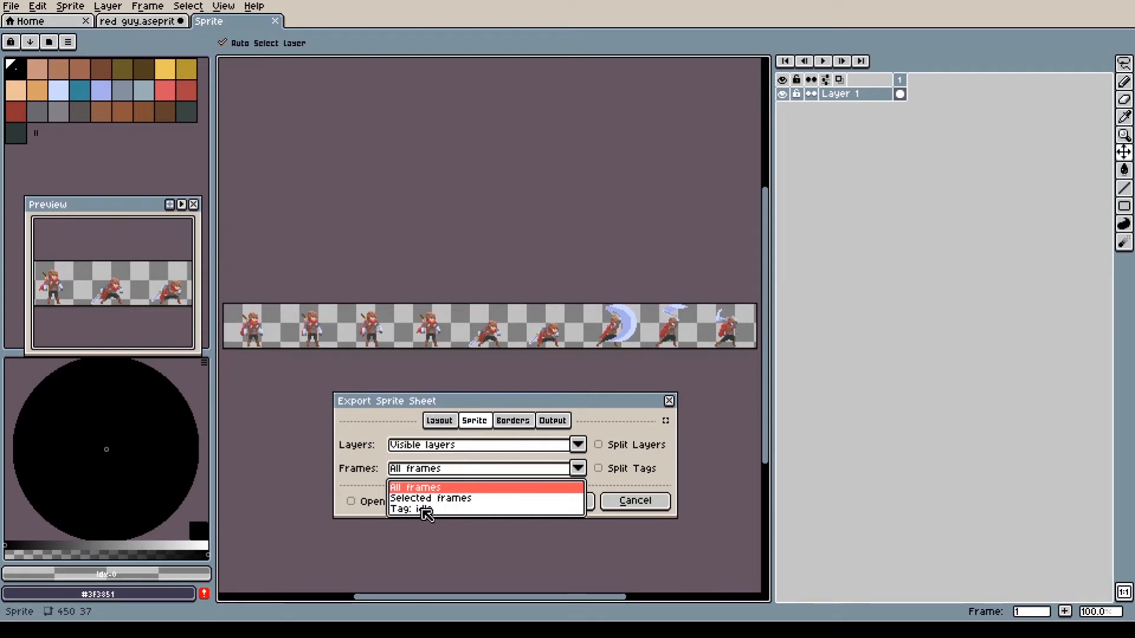
left_click(642, 503)
left_click(642, 503)
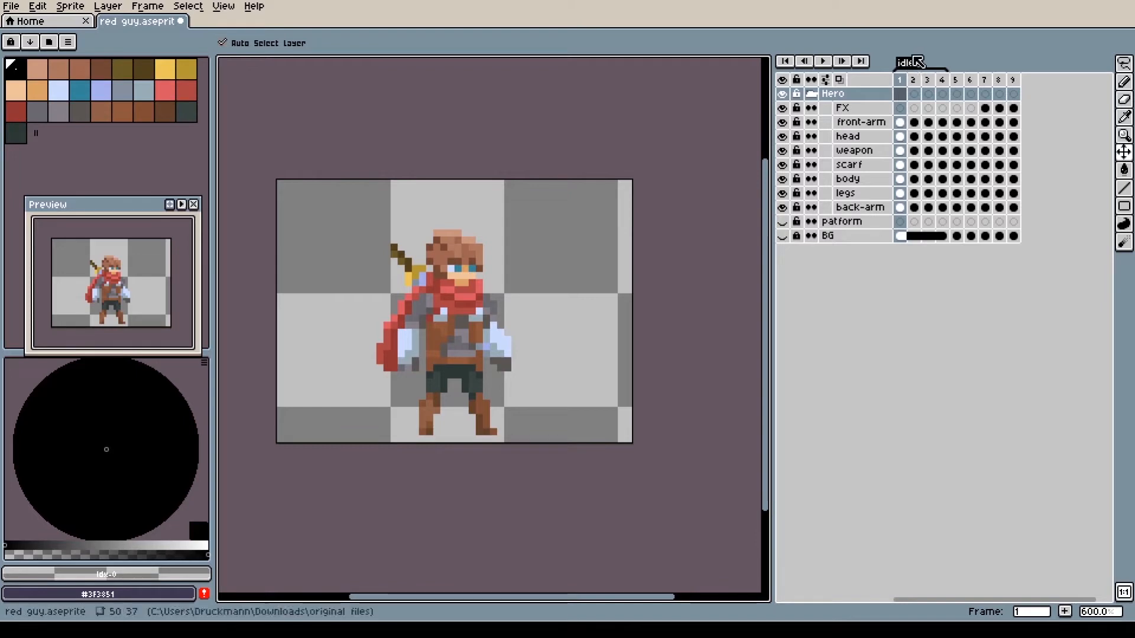
Create a tag named attack for frames 5 to 9 with the blue colour #57b9f2.
left_click_drag(956, 80, 1018, 86)
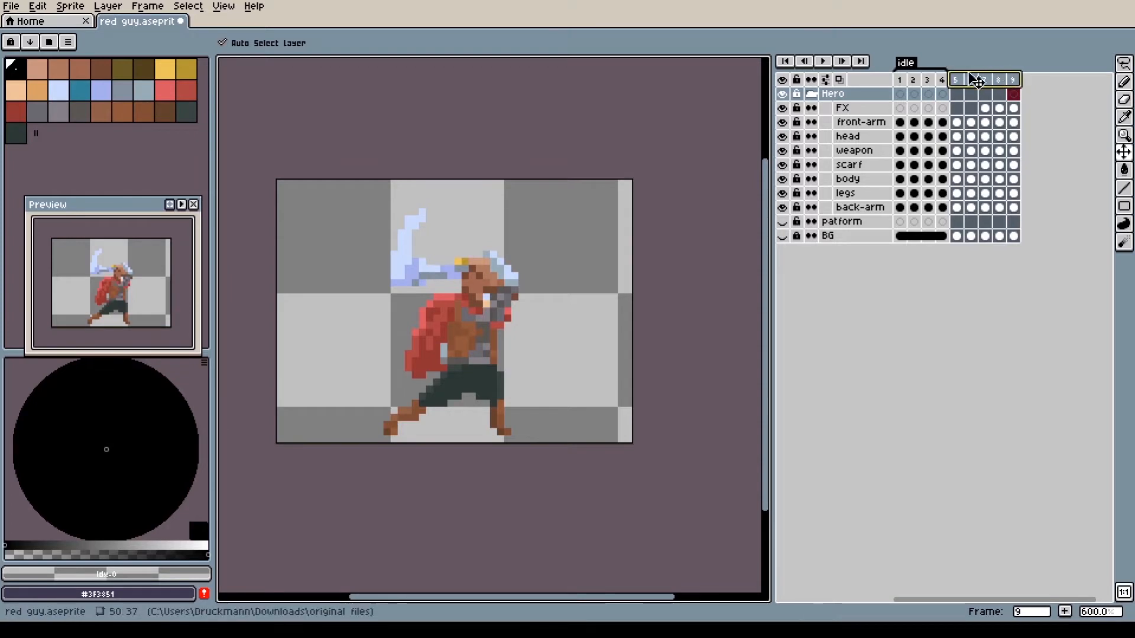
right_click(1011, 81)
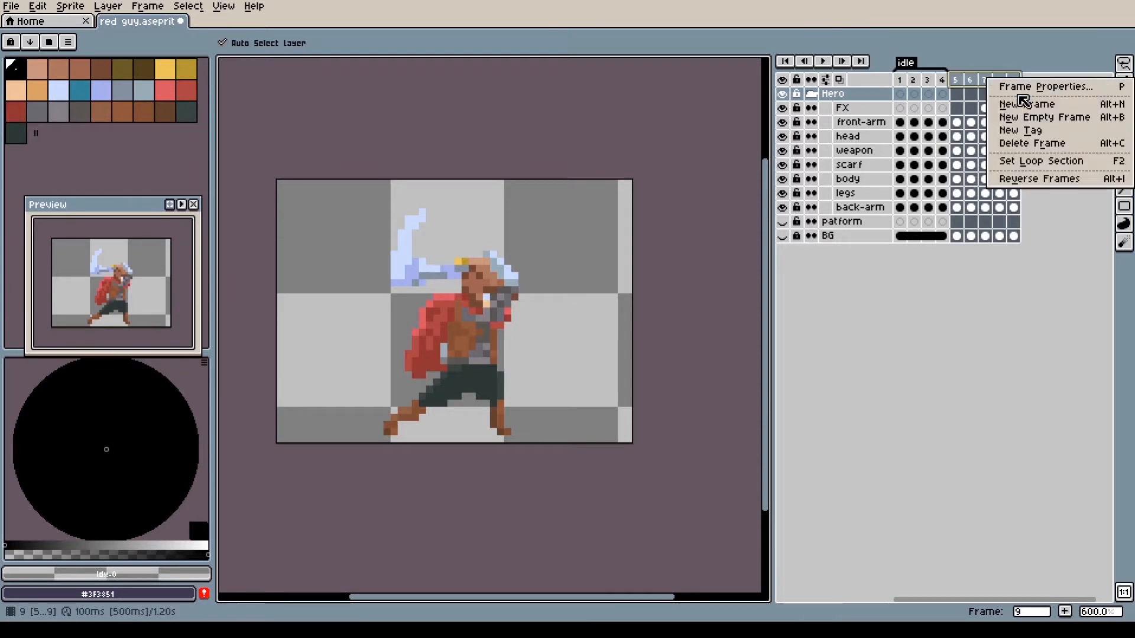
left_click(1034, 131)
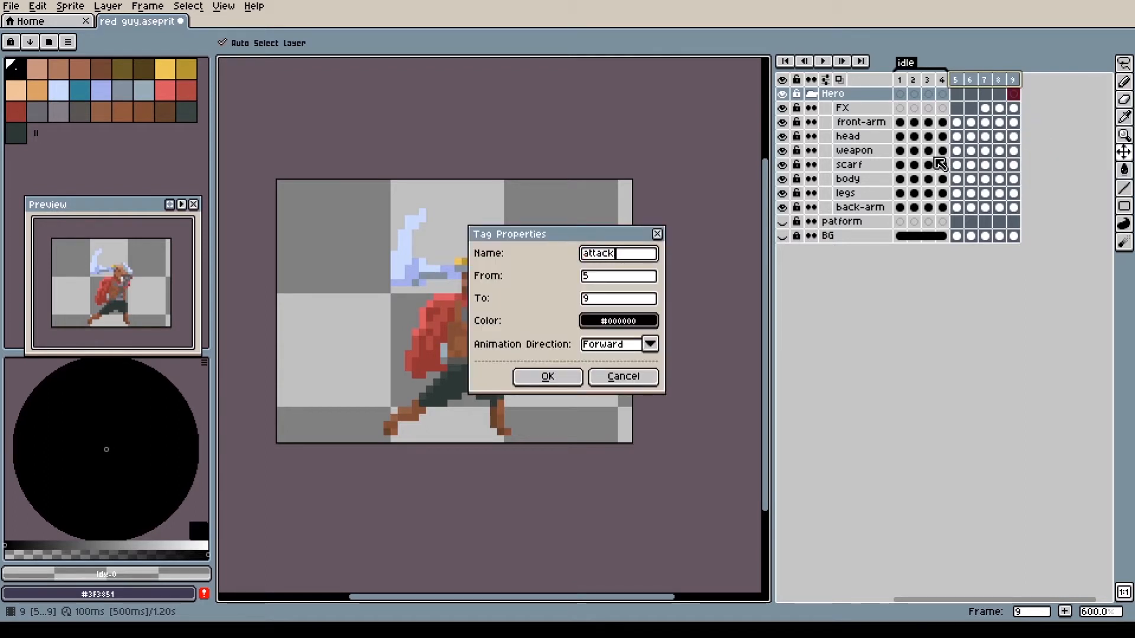
left_click(619, 321)
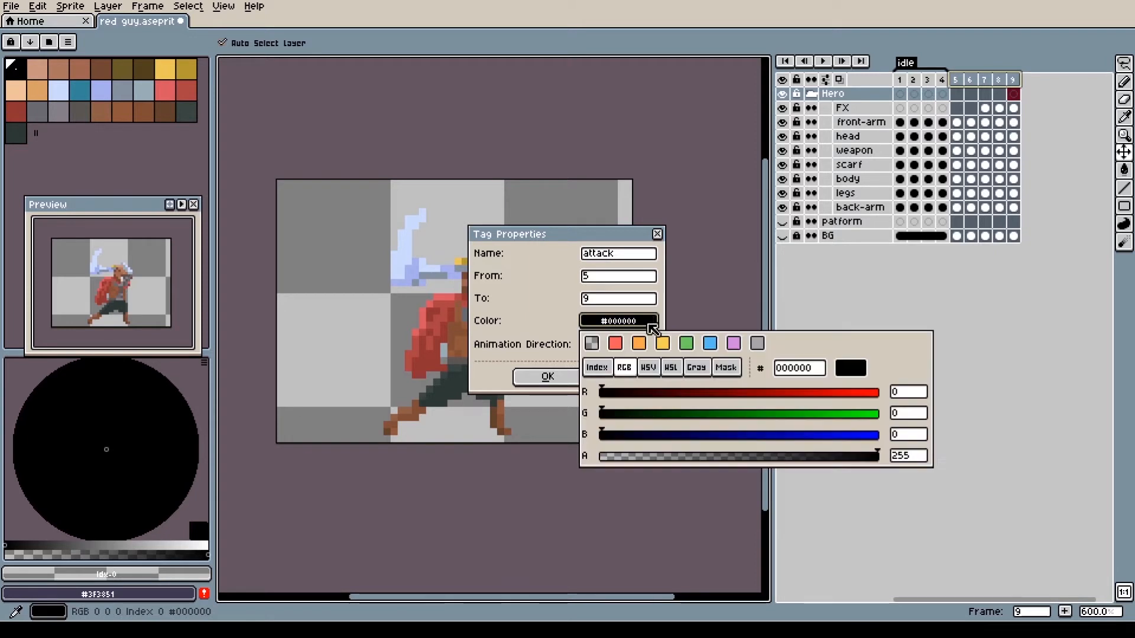
left_click(711, 343)
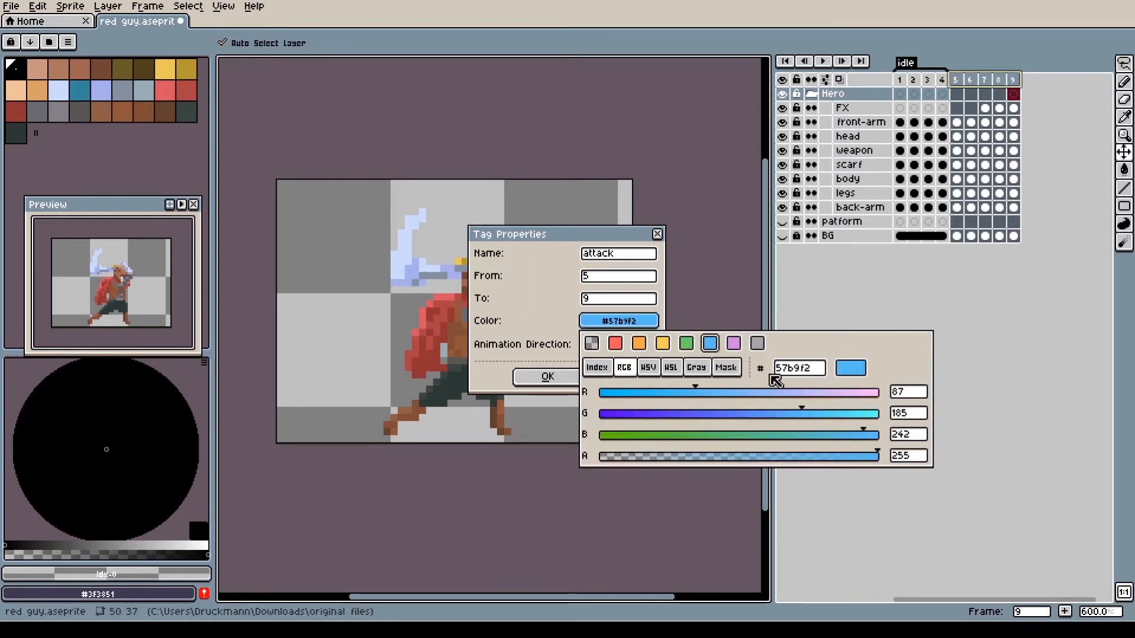
left_click(625, 297)
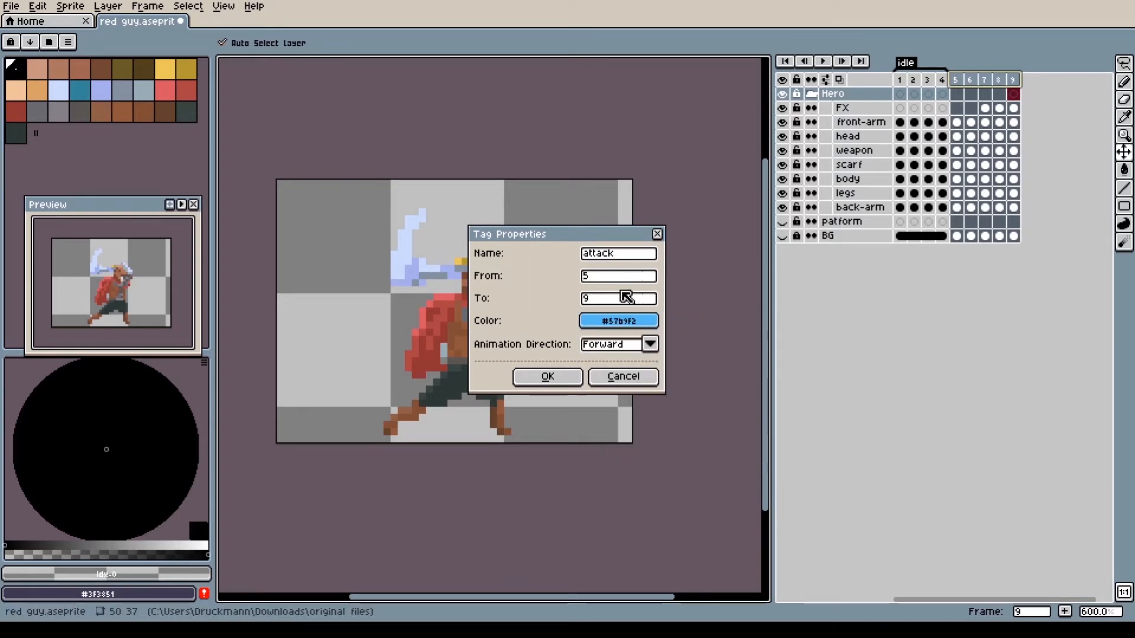
left_click(564, 380)
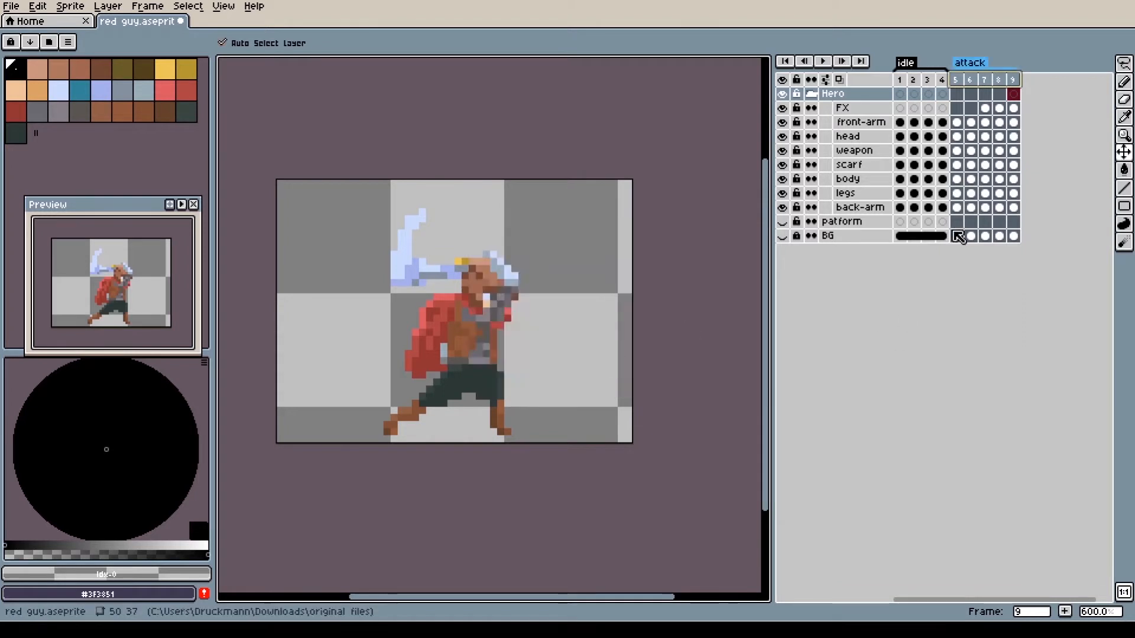
Play the attack animation from frame 5, stop the playback and return to frame 1.
left_click(940, 79)
left_click(956, 80)
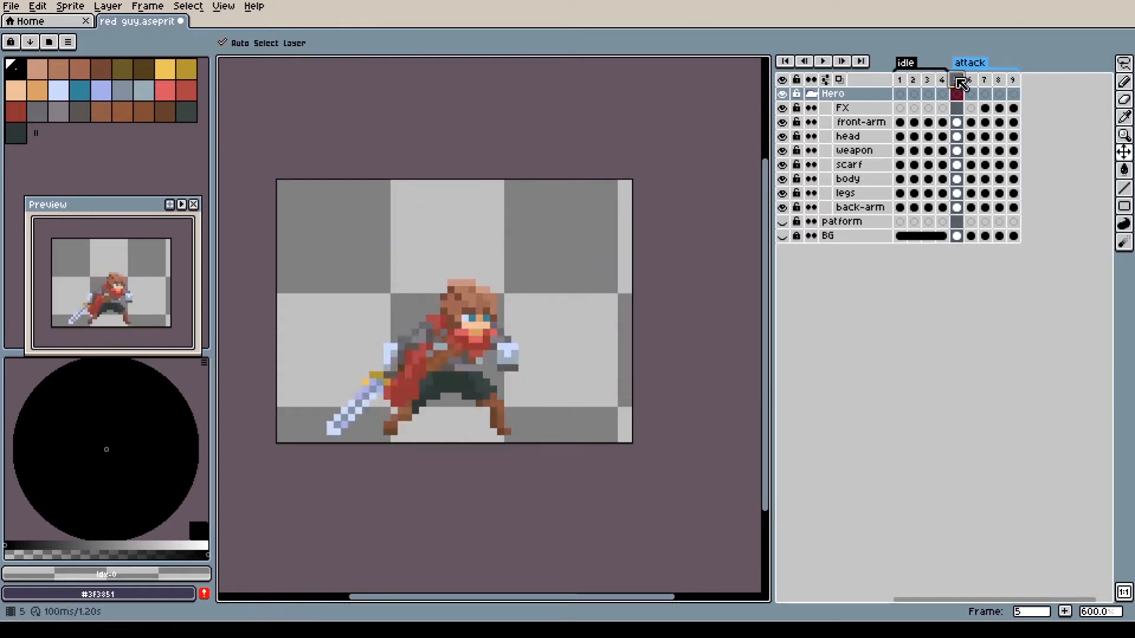
left_click(826, 63)
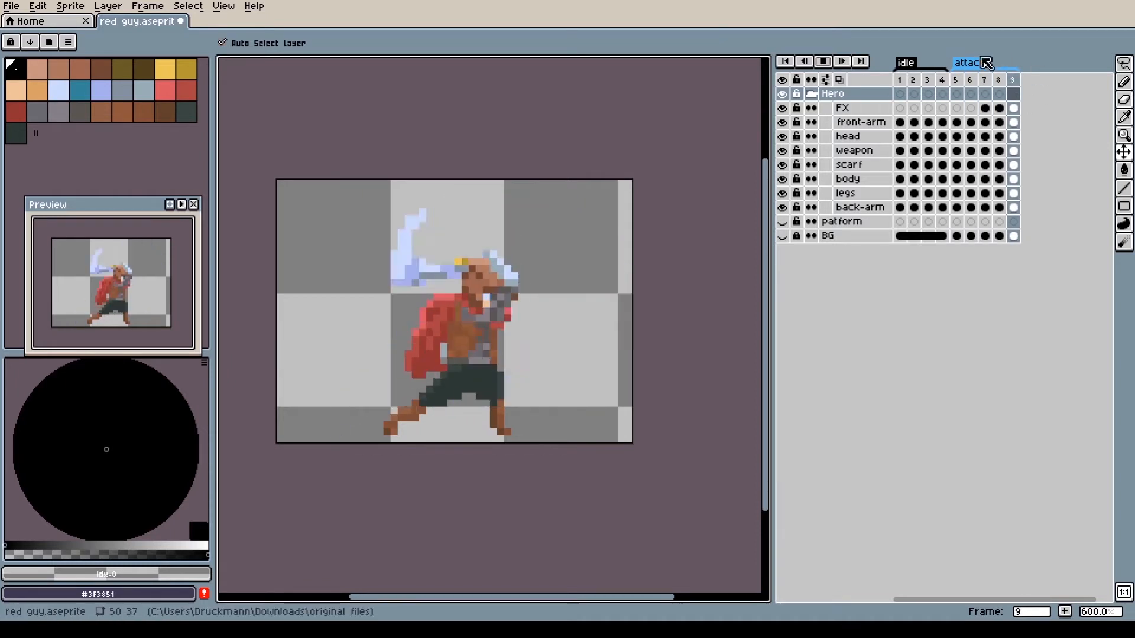
left_click(826, 63)
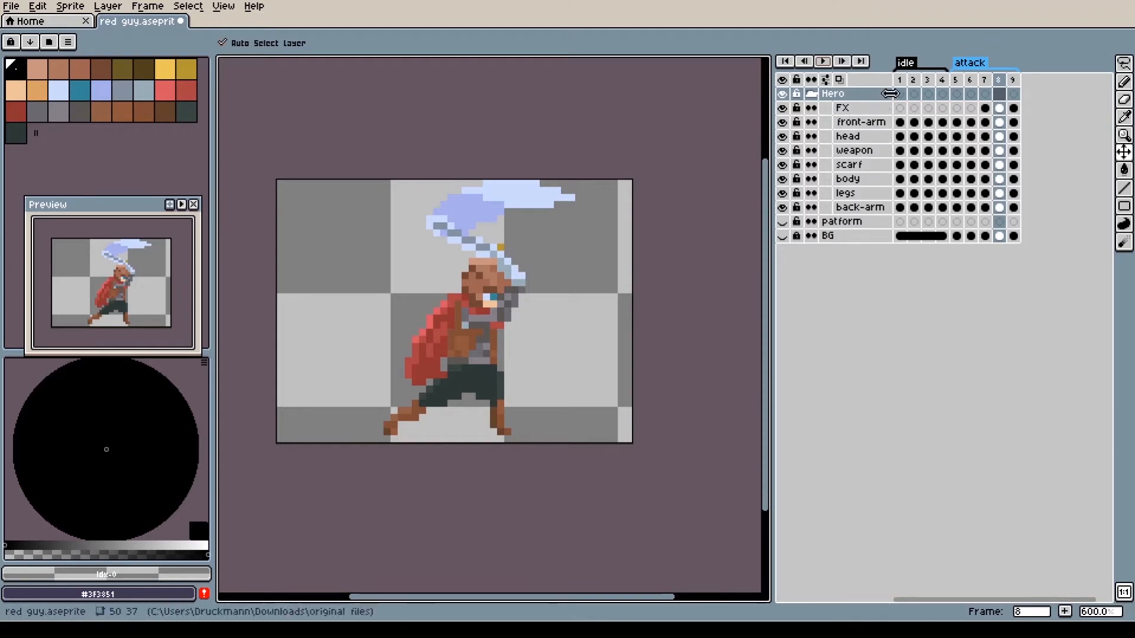
left_click(900, 79)
left_click(11, 6)
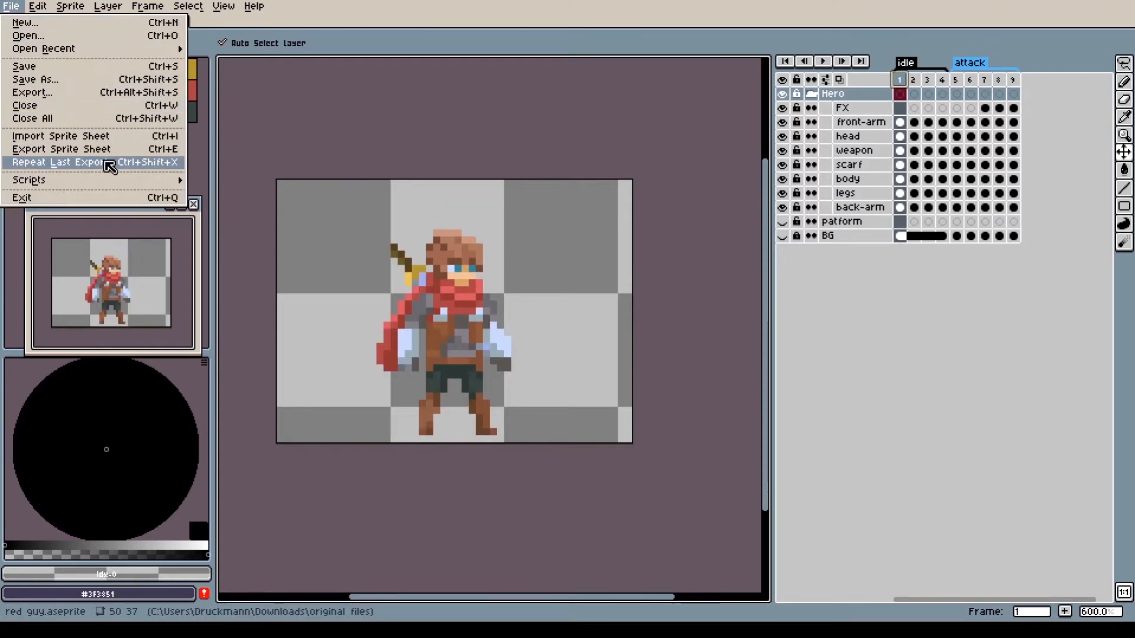
left_click(112, 150)
left_click(676, 404)
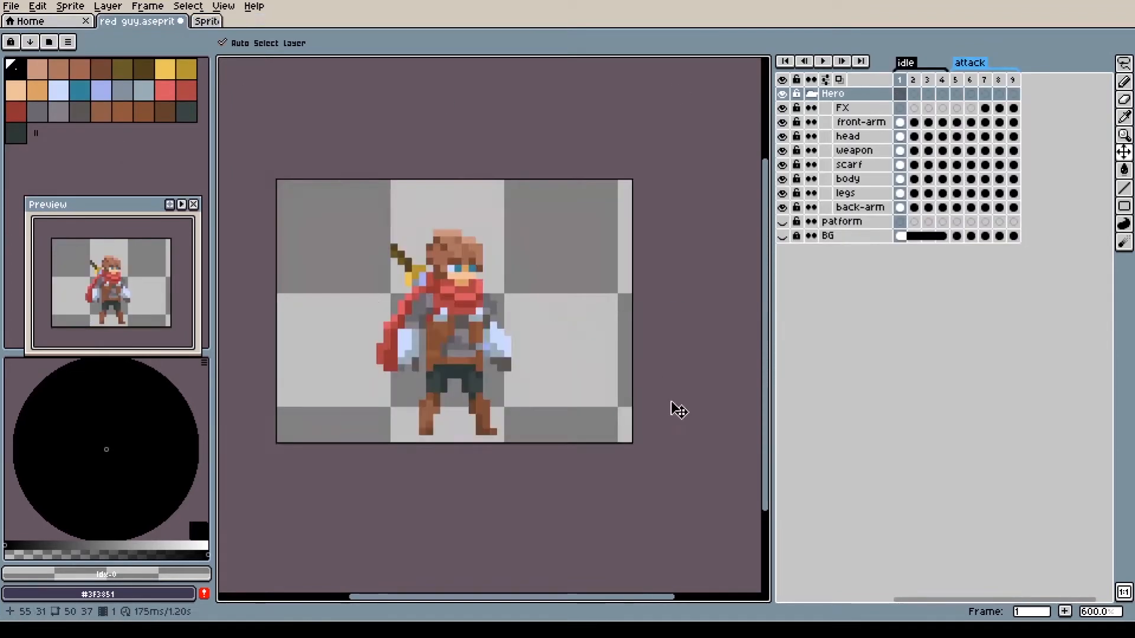
Go through idle frames 1 to 4 one by one several times to compare the hero's poses.
left_click(912, 81)
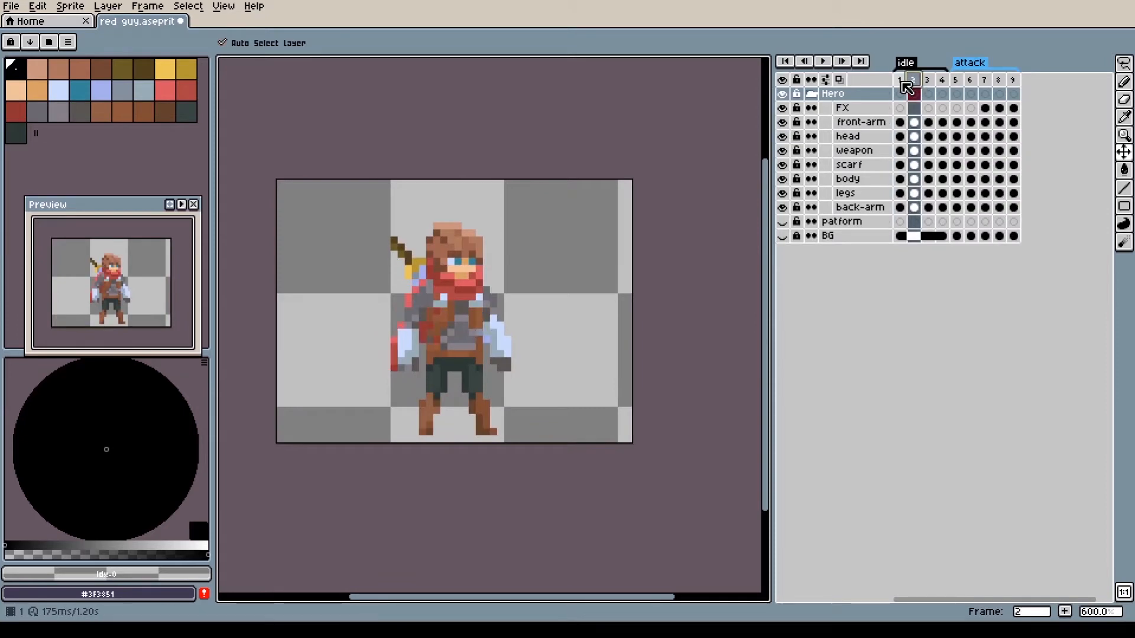
left_click(899, 79)
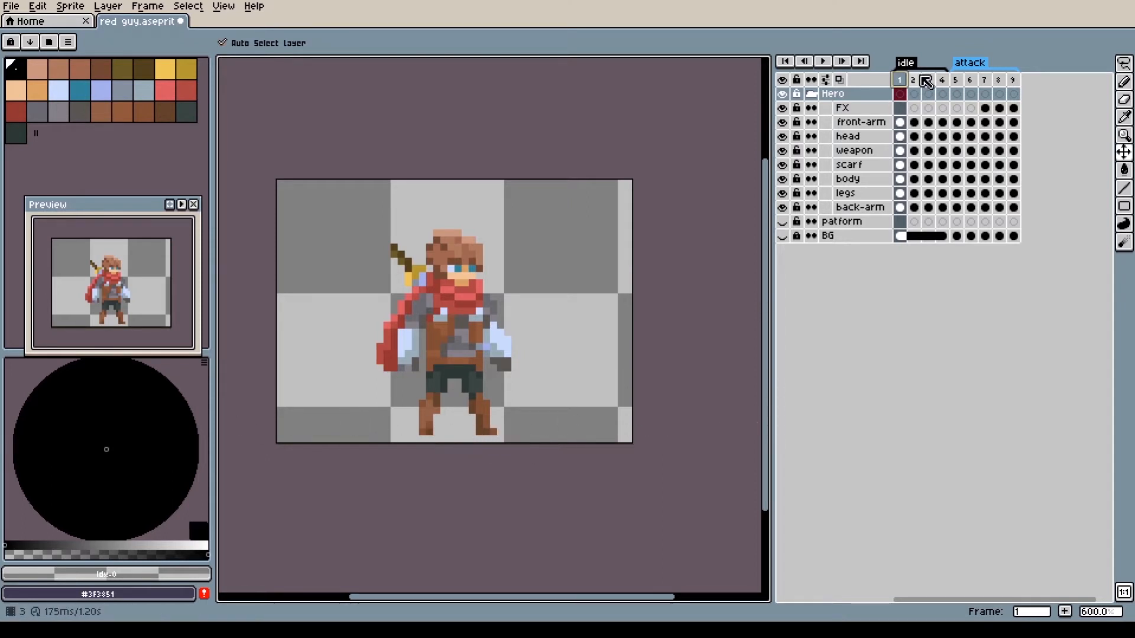
left_click(914, 80)
left_click(927, 80)
left_click(942, 79)
left_click(901, 80)
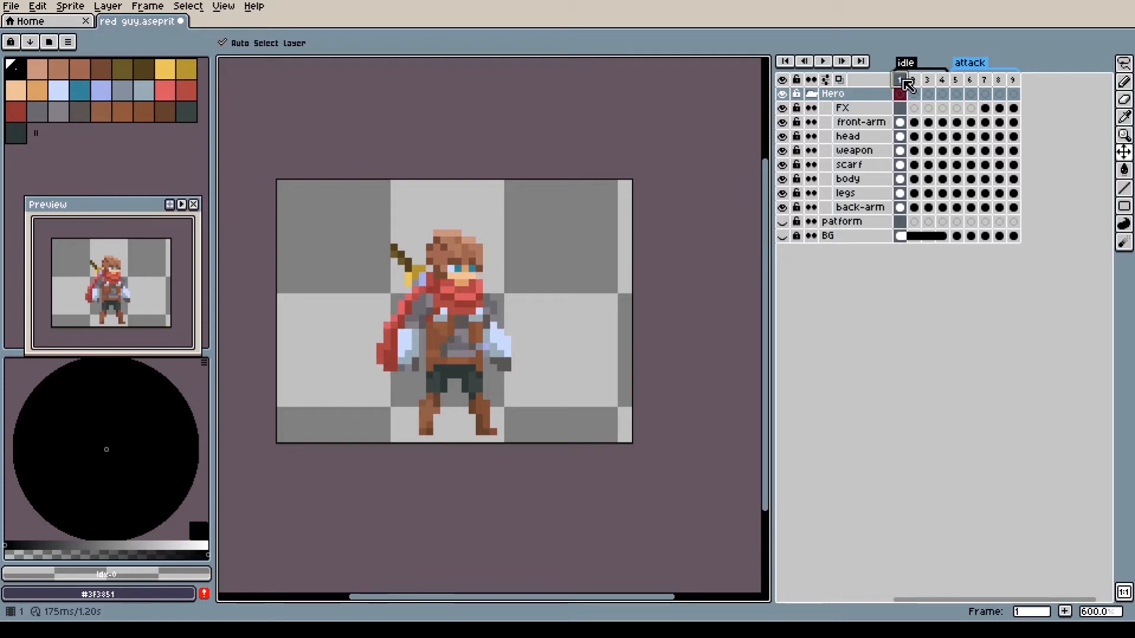
left_click(915, 80)
left_click(930, 81)
left_click(942, 79)
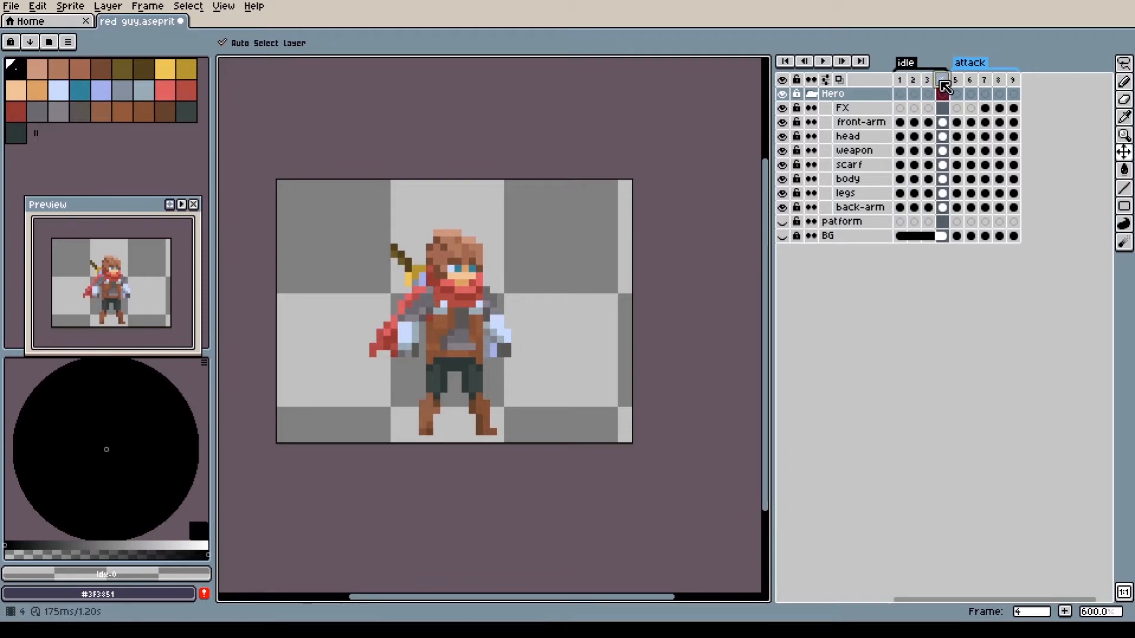
left_click(900, 79)
left_click(913, 79)
left_click(927, 80)
left_click(942, 80)
left_click(914, 80)
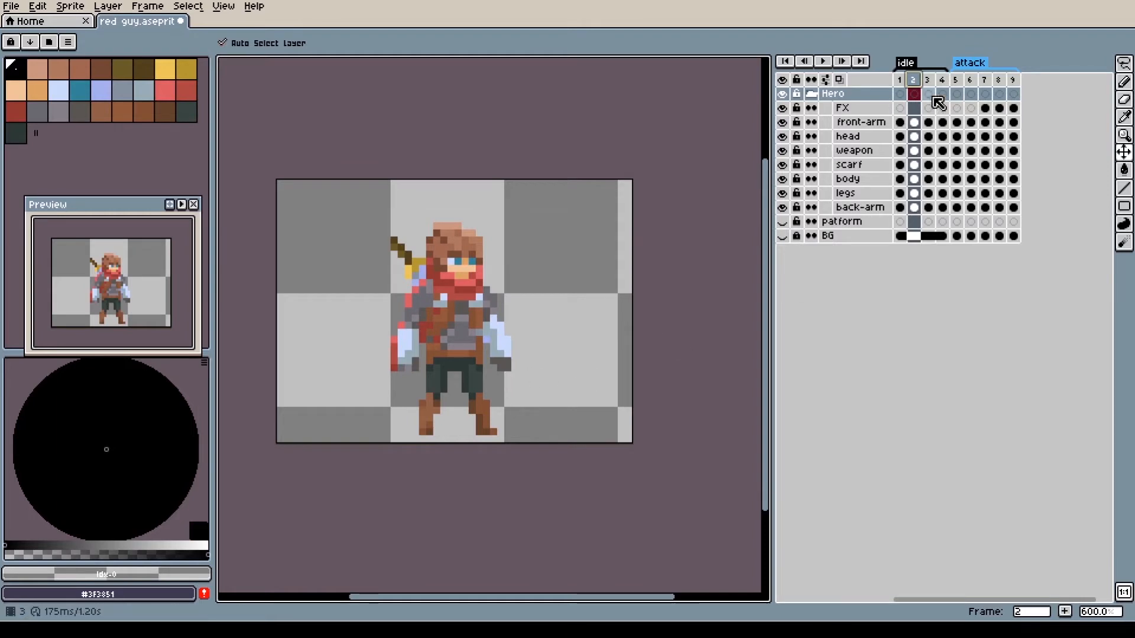
Go through attack frames 5 to 9 one by one to view the sword swing.
left_click(957, 81)
left_click(970, 81)
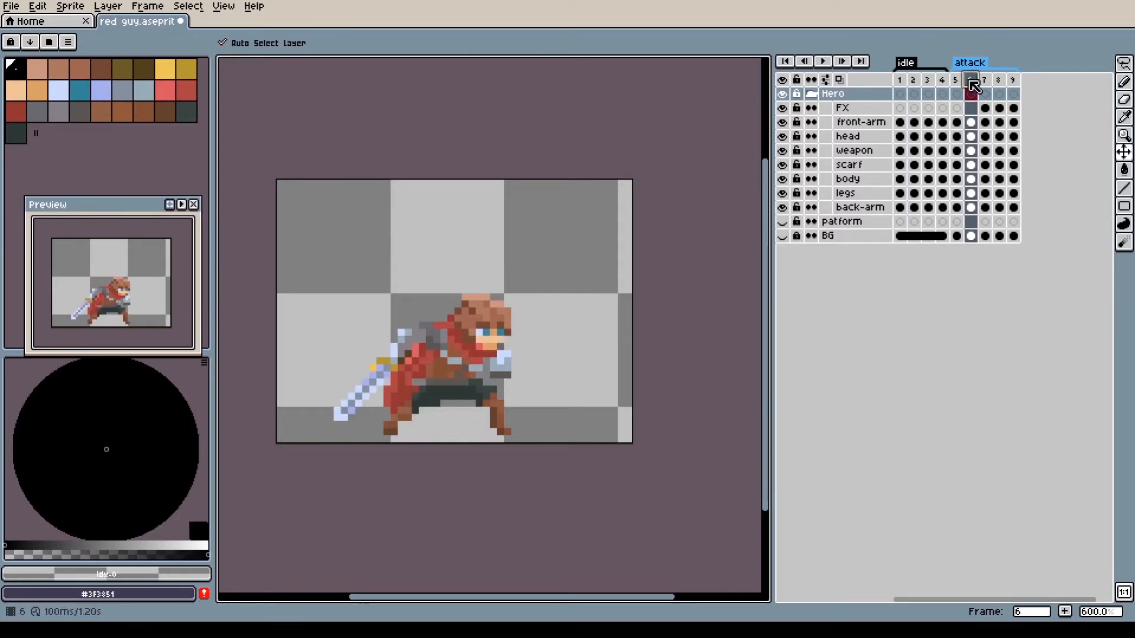
left_click(984, 80)
left_click(998, 81)
left_click(1013, 80)
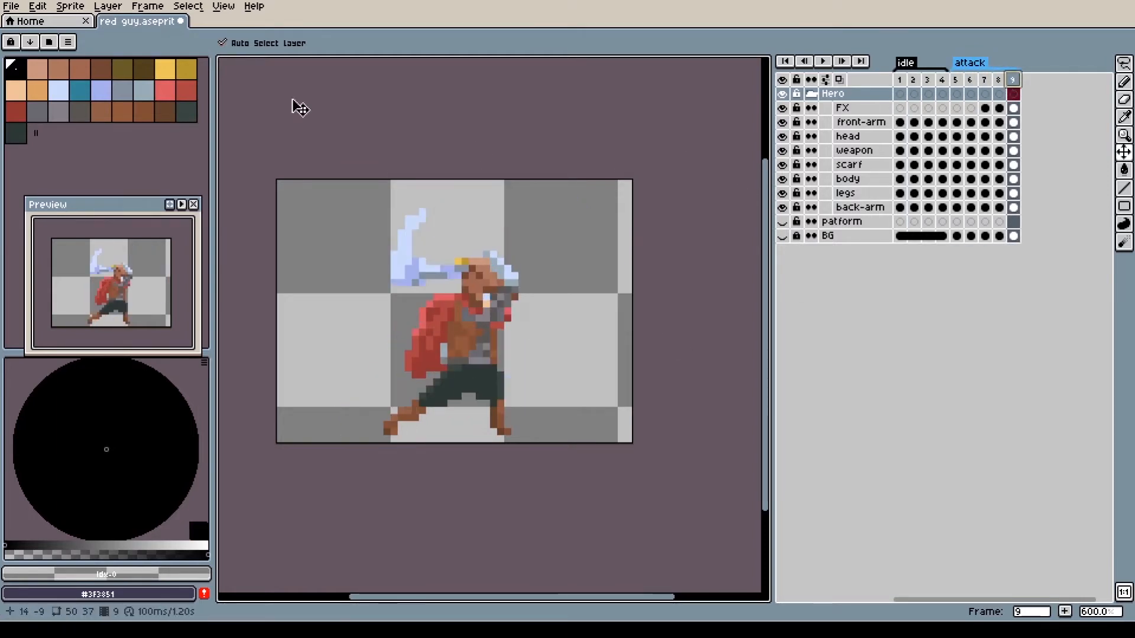
Open the sprite sheet export, preview the Vertical Strip sheet type and set it back to Horizontal Strip.
left_click(12, 7)
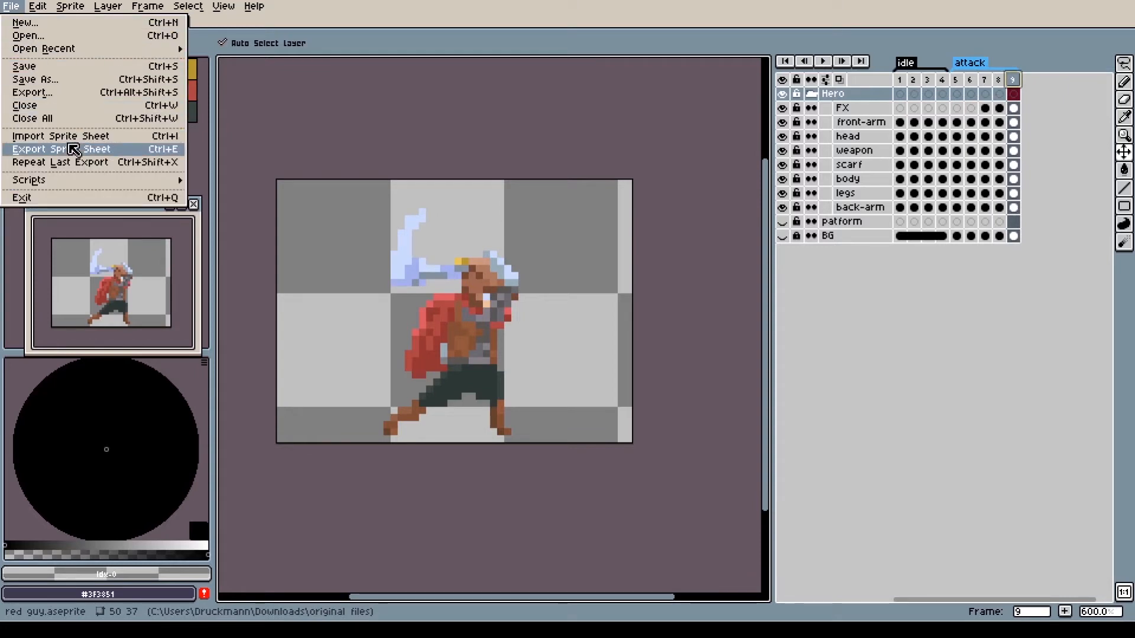
left_click(86, 150)
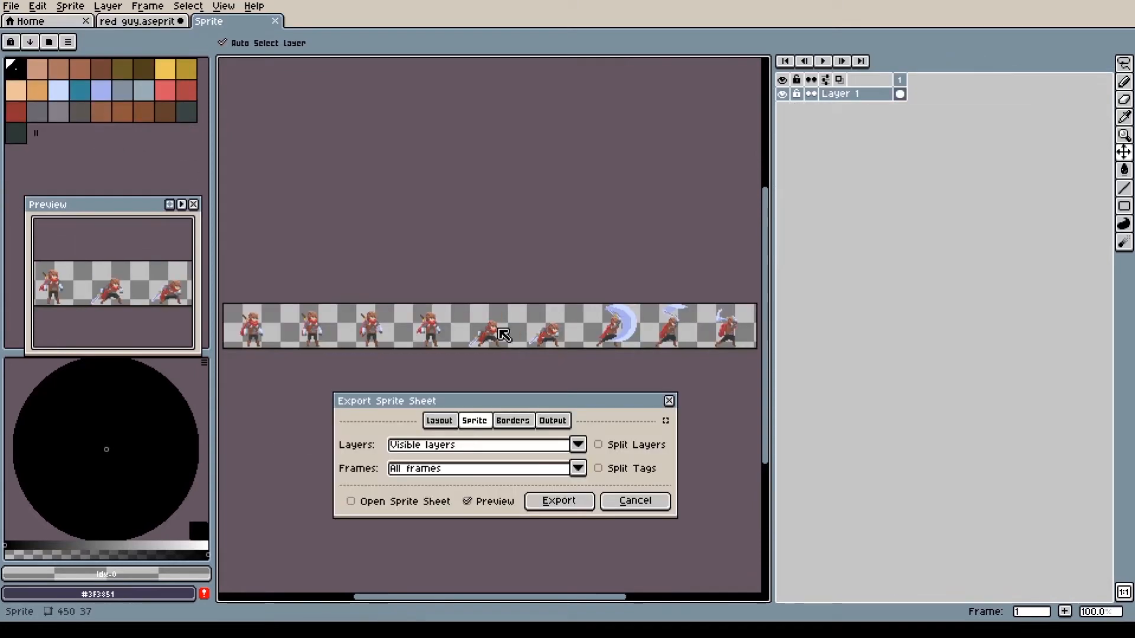
left_click(442, 421)
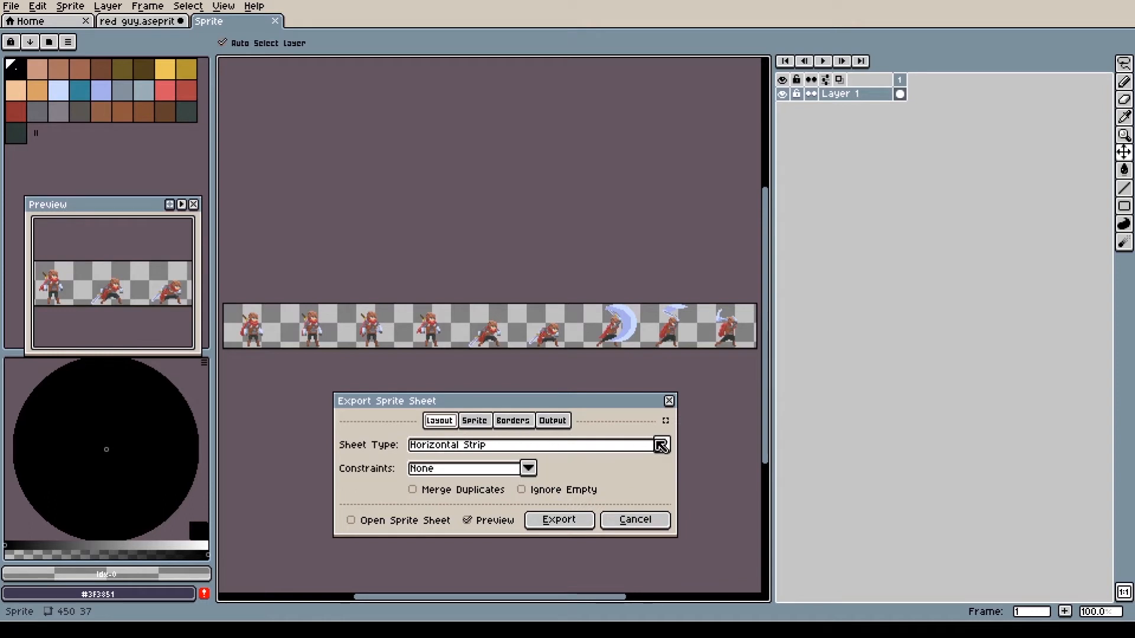
left_click(661, 447)
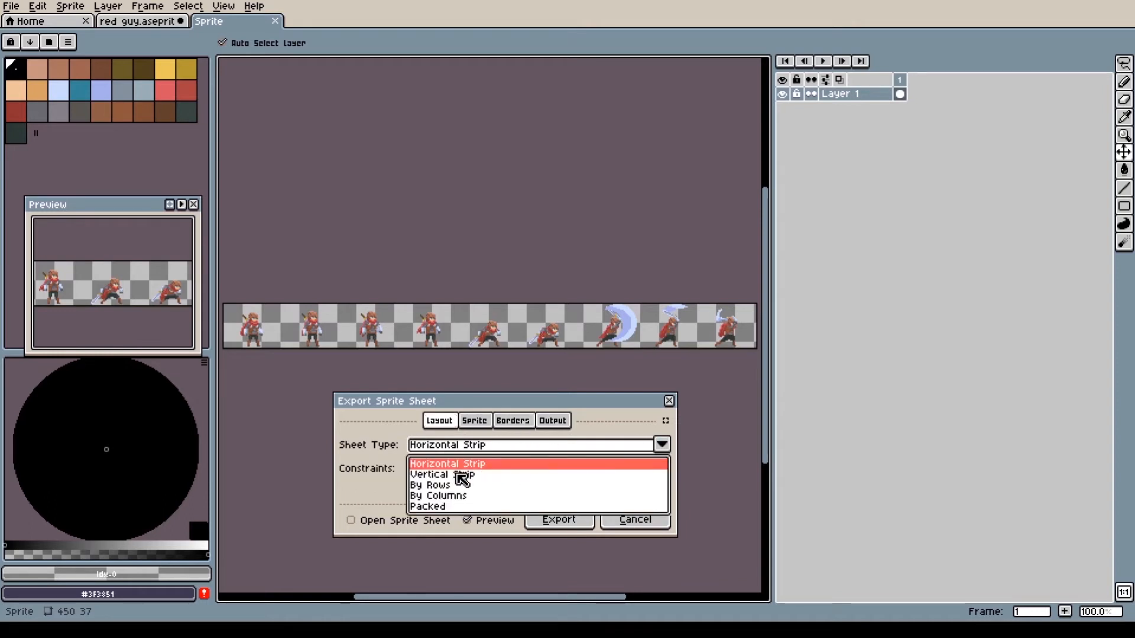
left_click(462, 476)
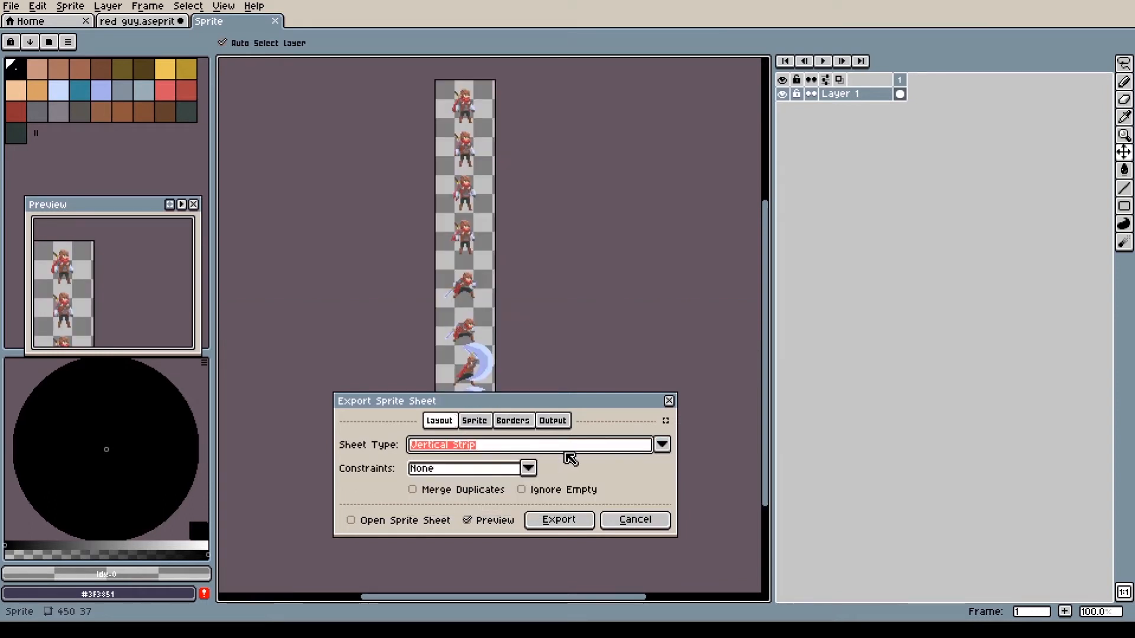
left_click(662, 444)
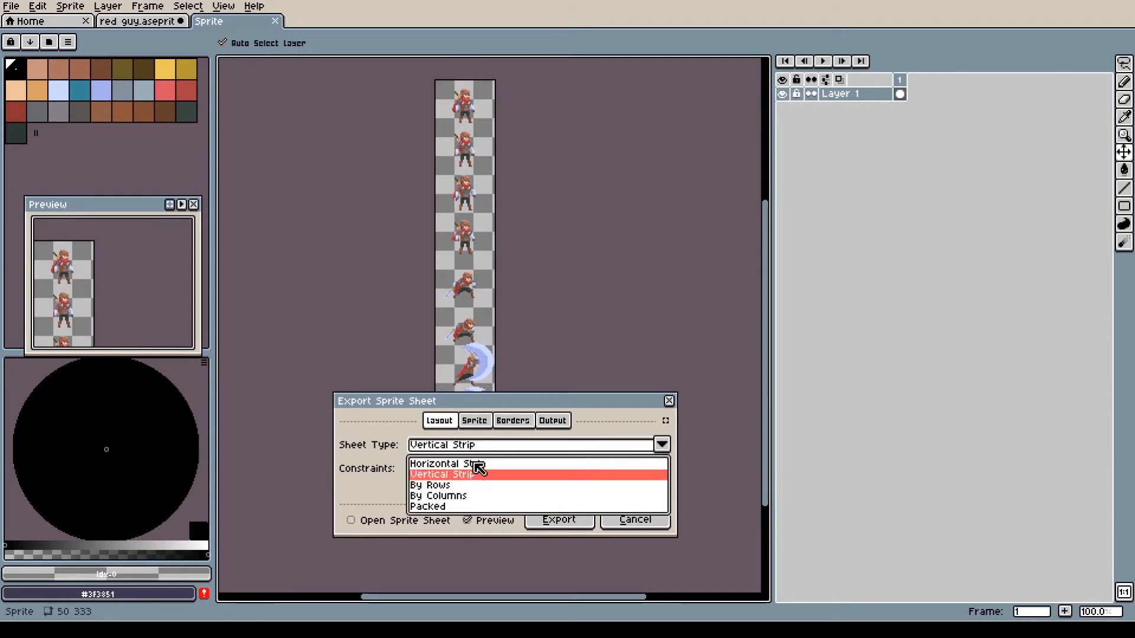
left_click(460, 464)
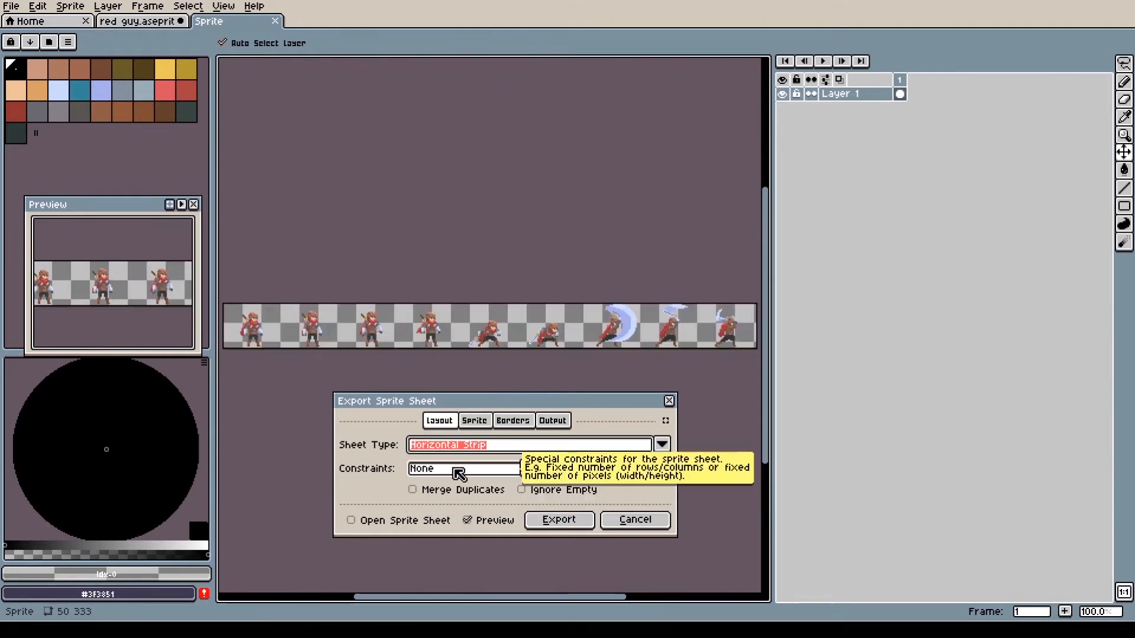
Limit the sprite sheet export to the frames of the idle tag, keeping the visible layers.
left_click(488, 428)
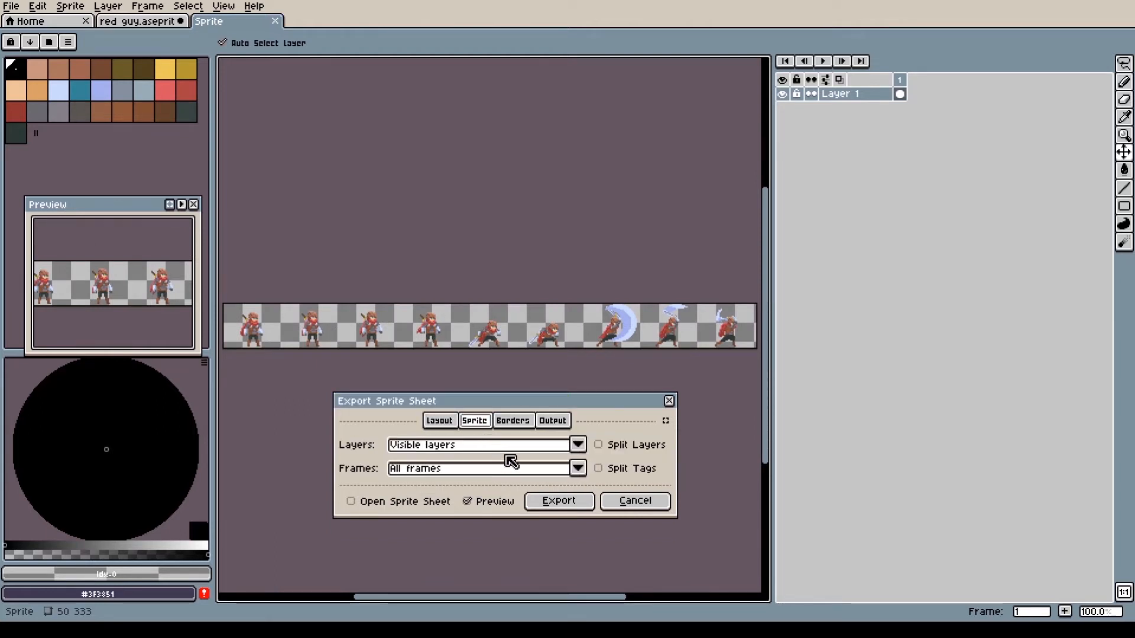
left_click(578, 446)
left_click(490, 461)
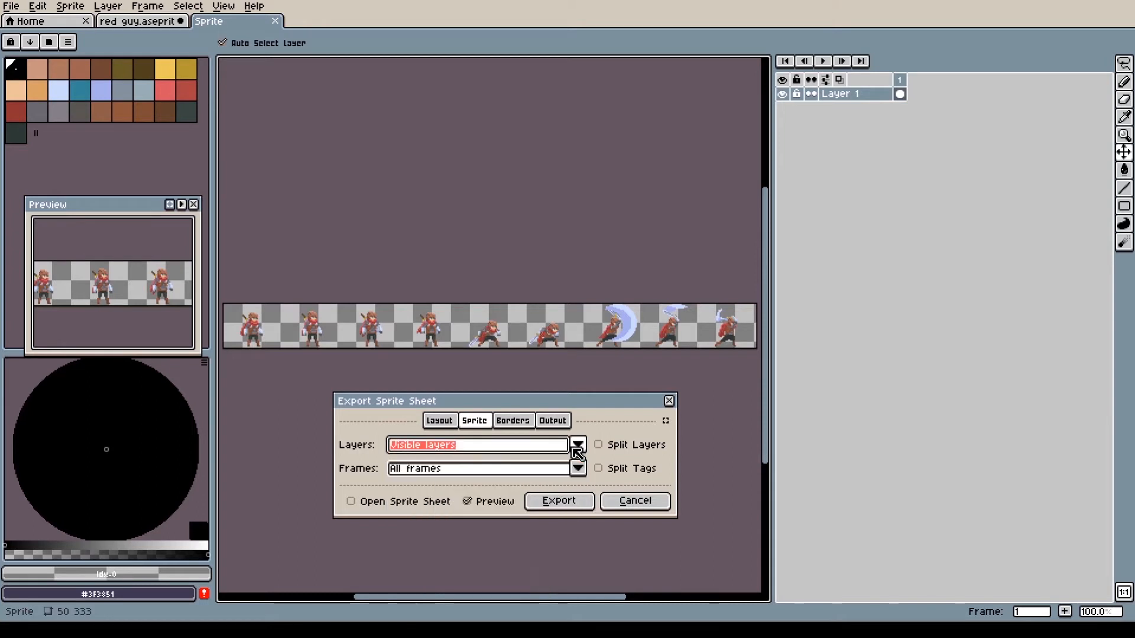
left_click(578, 468)
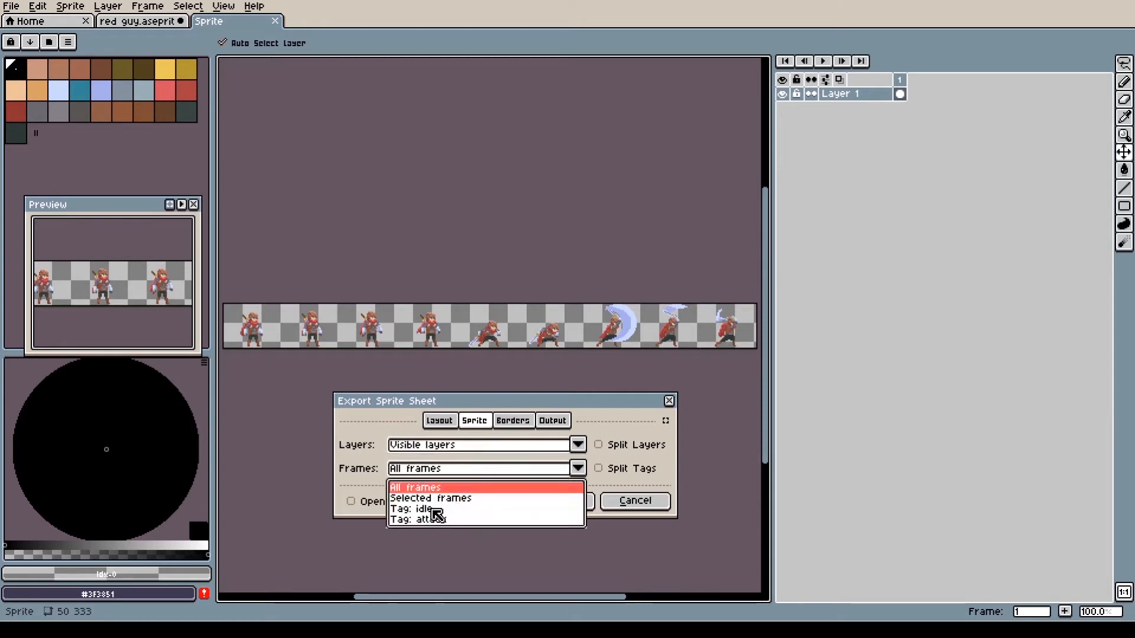
left_click(425, 512)
Set the output file to red guy.png in the original files folder and export the idle sprite sheet.
left_click(514, 422)
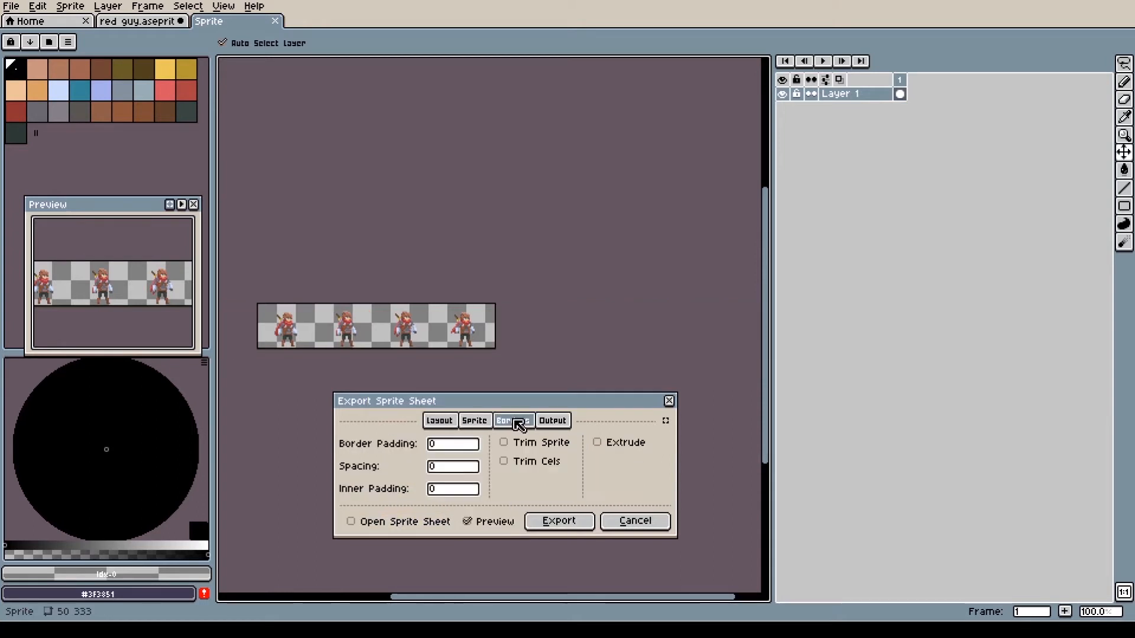
left_click(561, 422)
left_click(565, 447)
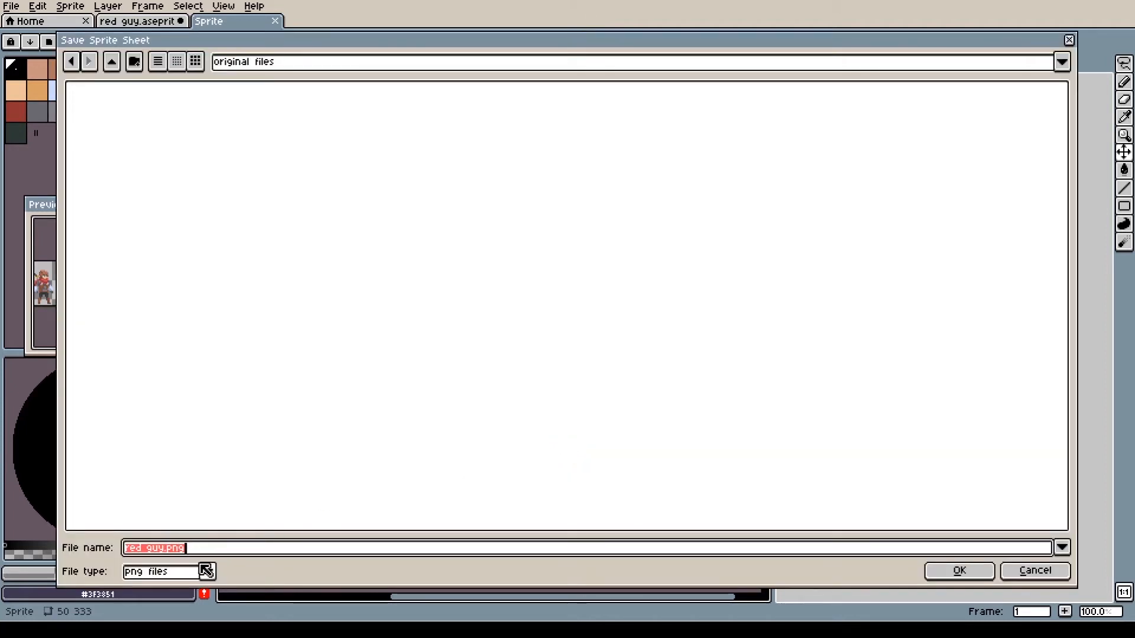
left_click(208, 572)
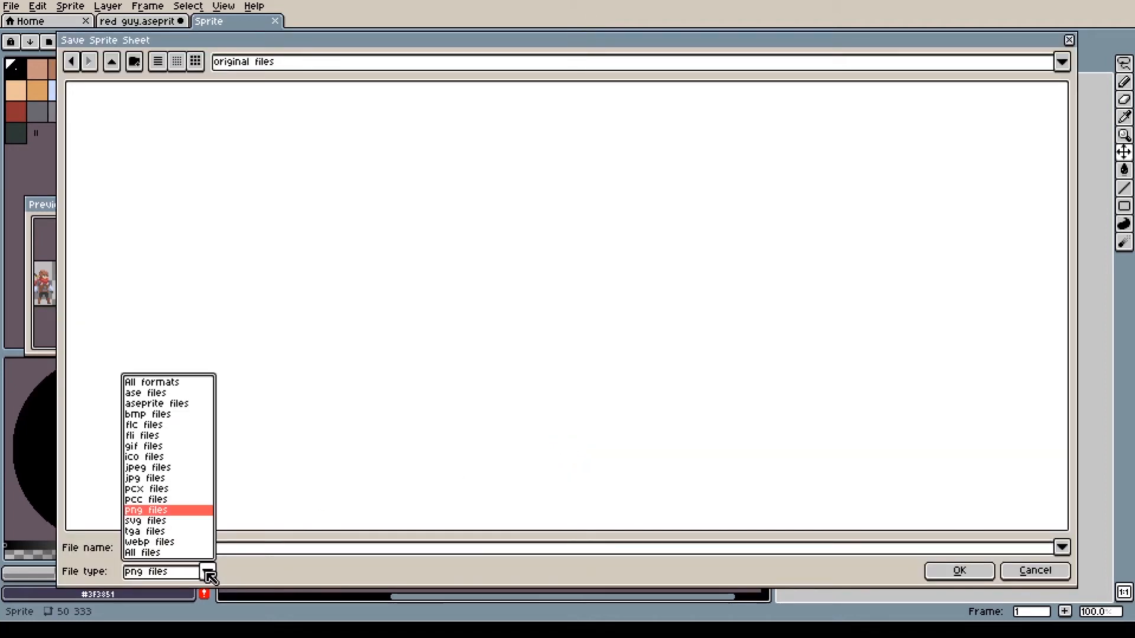
left_click(208, 572)
left_click(955, 571)
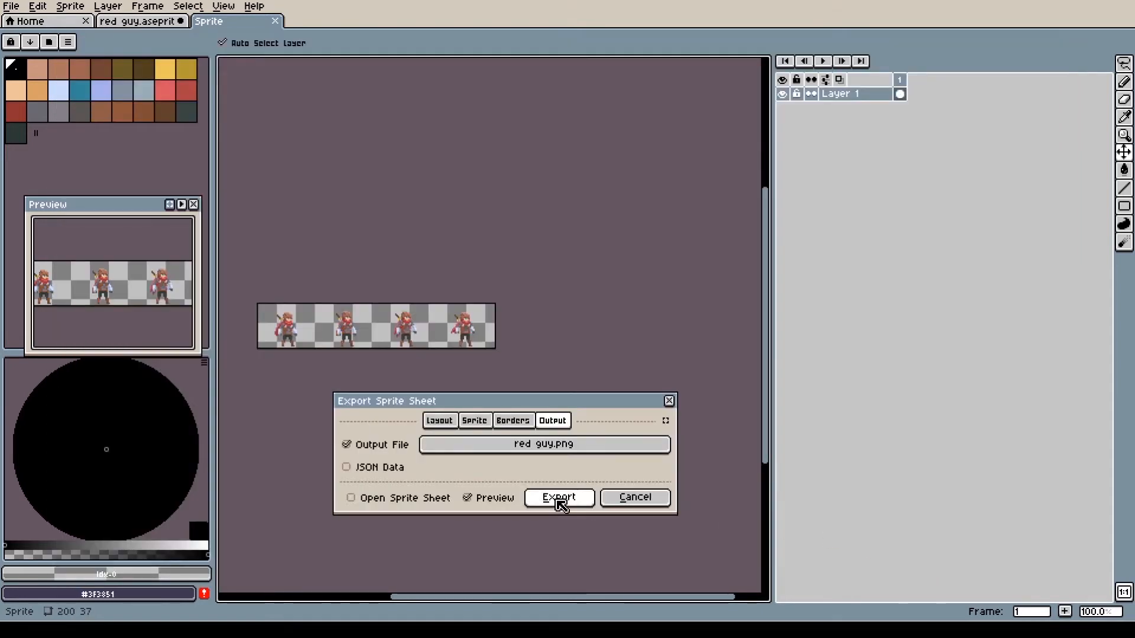
left_click(559, 499)
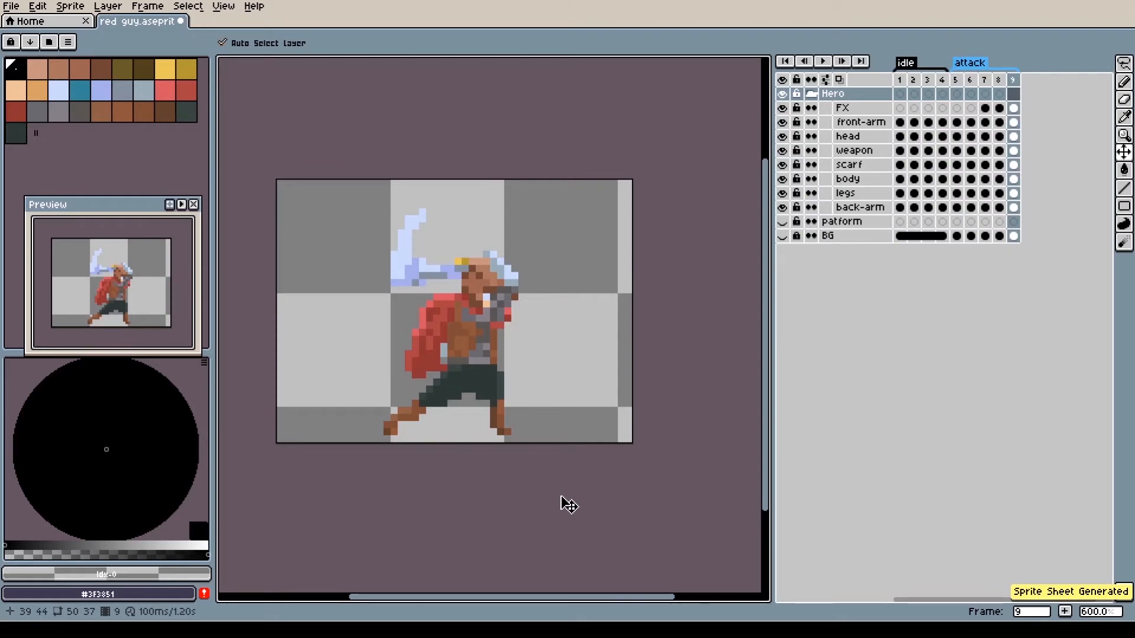
Start another sprite sheet export for the frames of the attack tag and decline overwriting red guy.png.
left_click(11, 6)
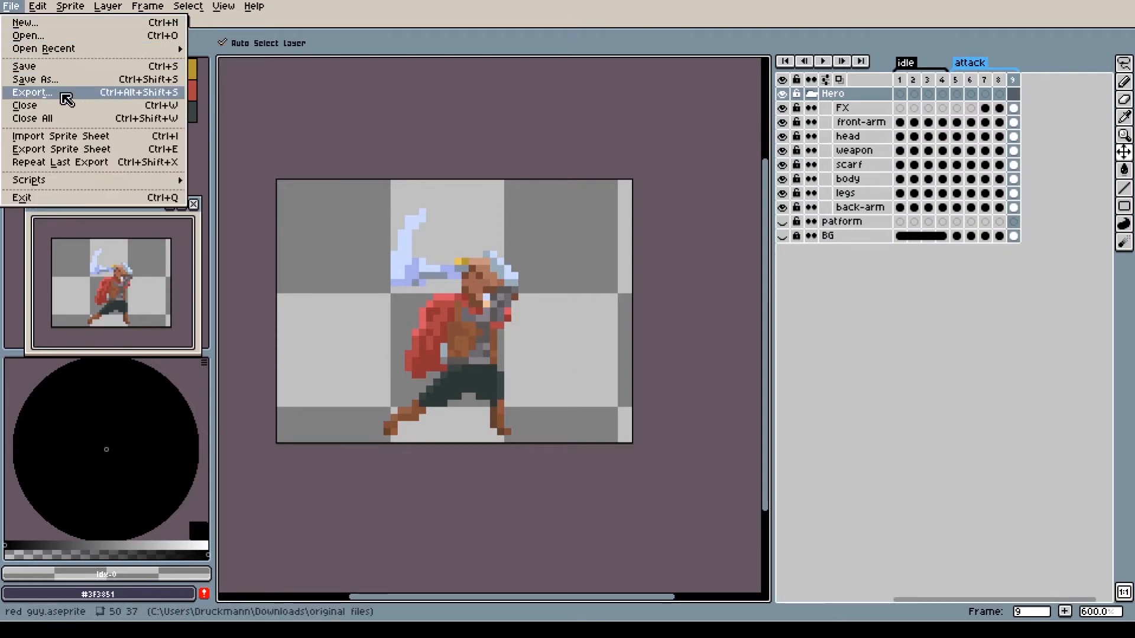
left_click(62, 149)
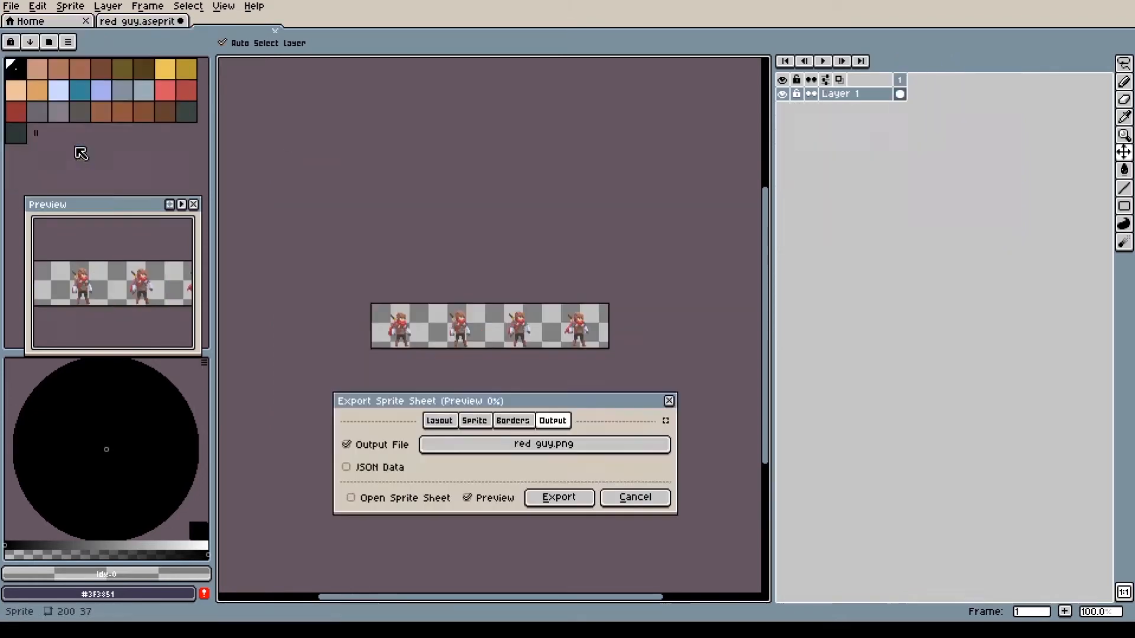
left_click(476, 427)
left_click(578, 469)
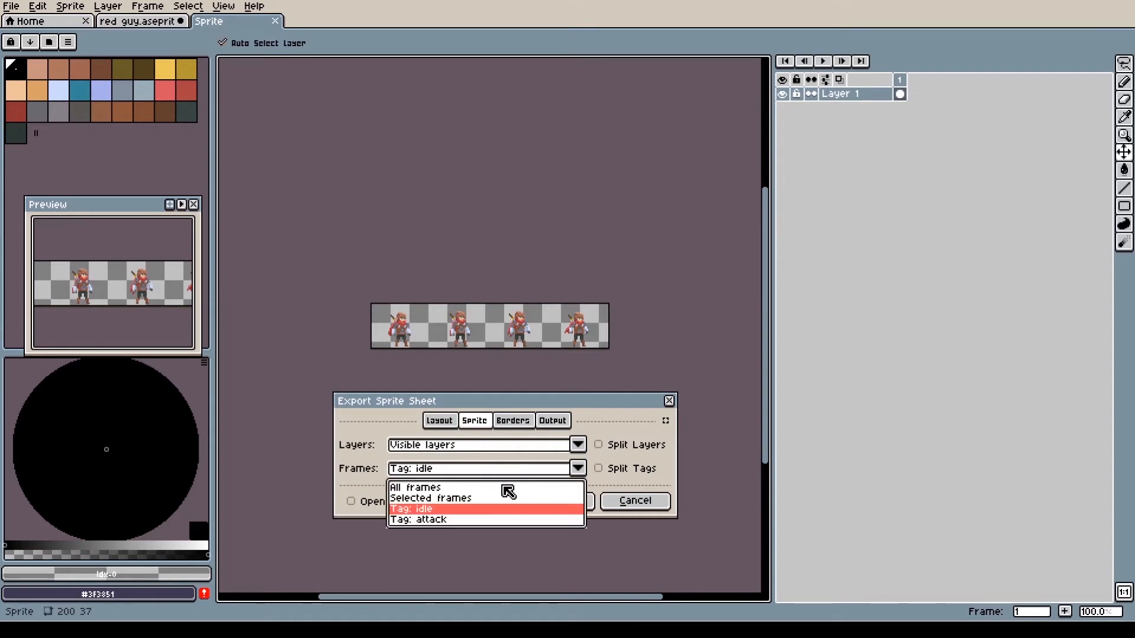
left_click(432, 521)
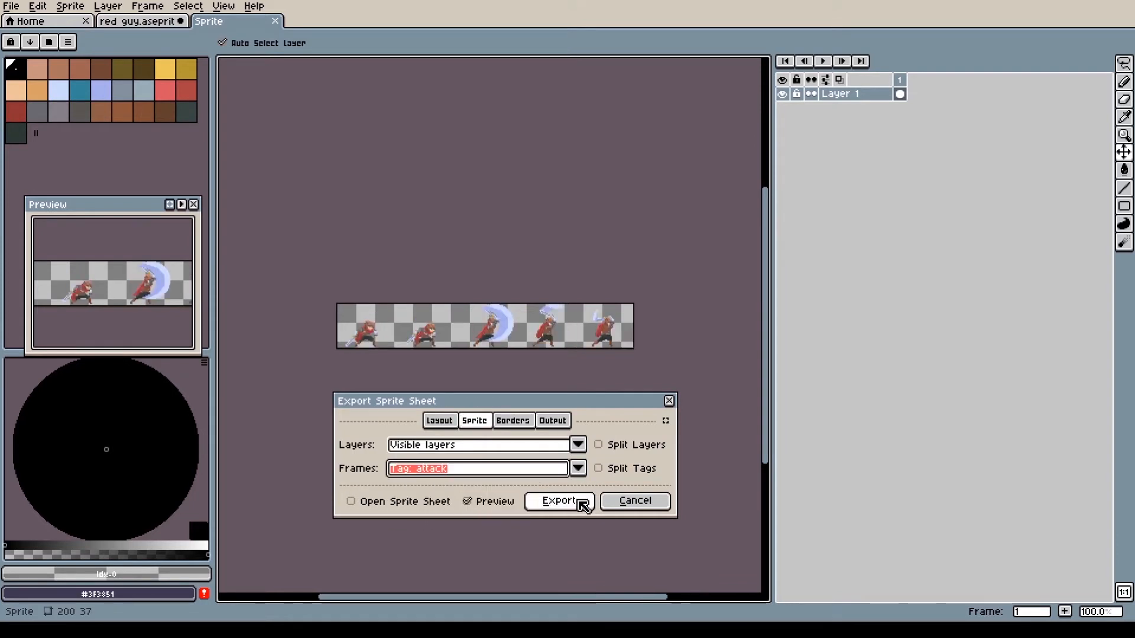
left_click(559, 501)
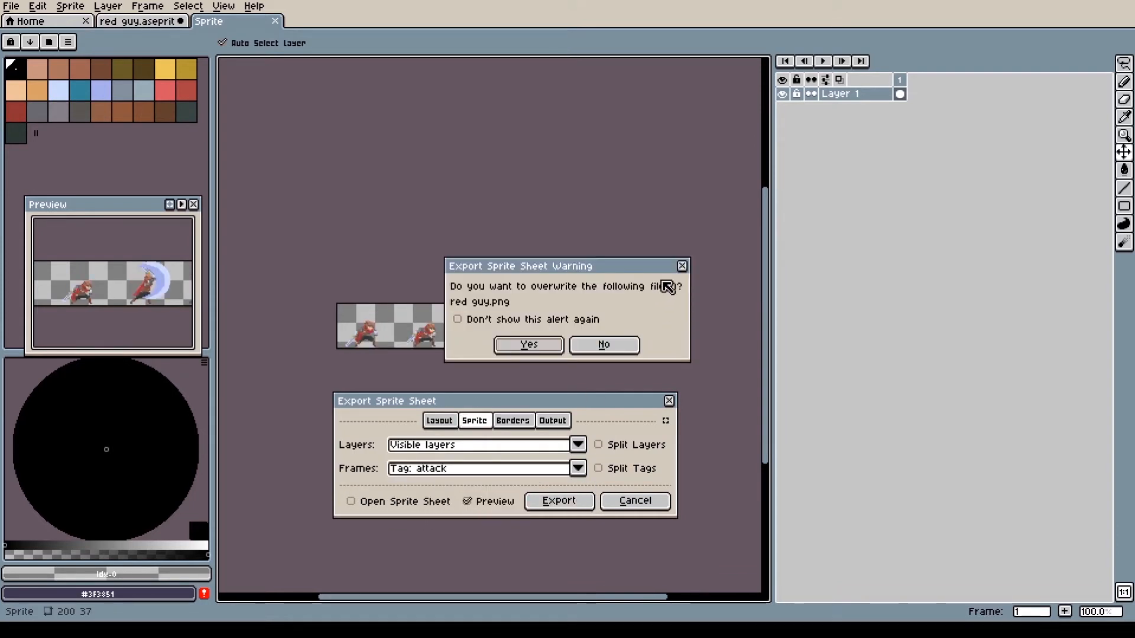
left_click(631, 345)
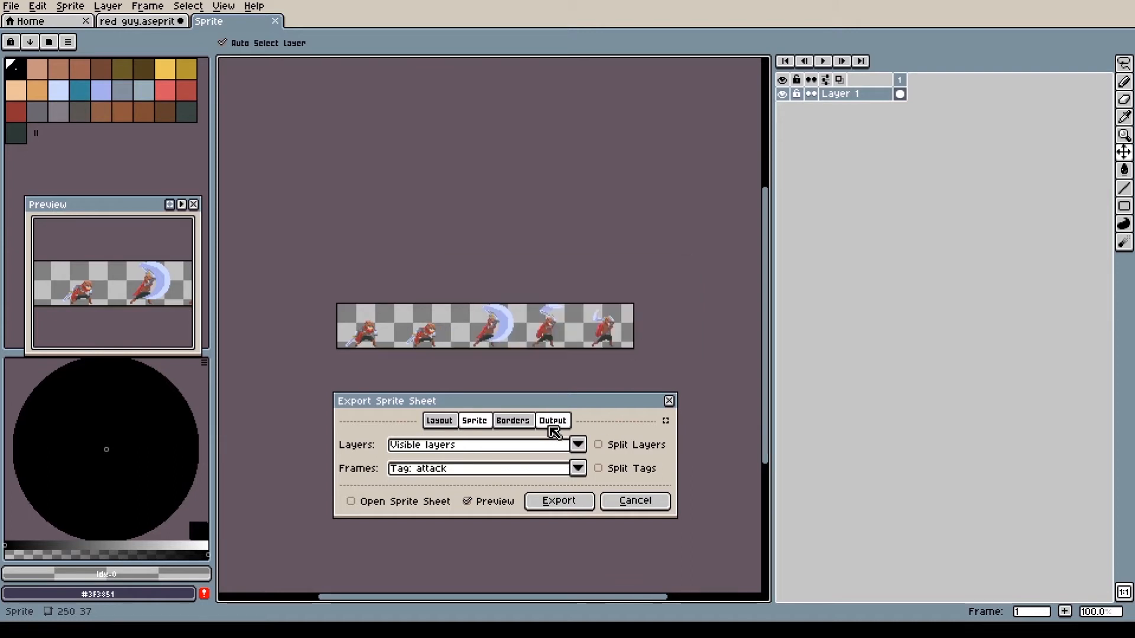
Name the output file red guy.attack.png and export the attack sprite sheet.
left_click(553, 421)
left_click(530, 453)
left_click(172, 549)
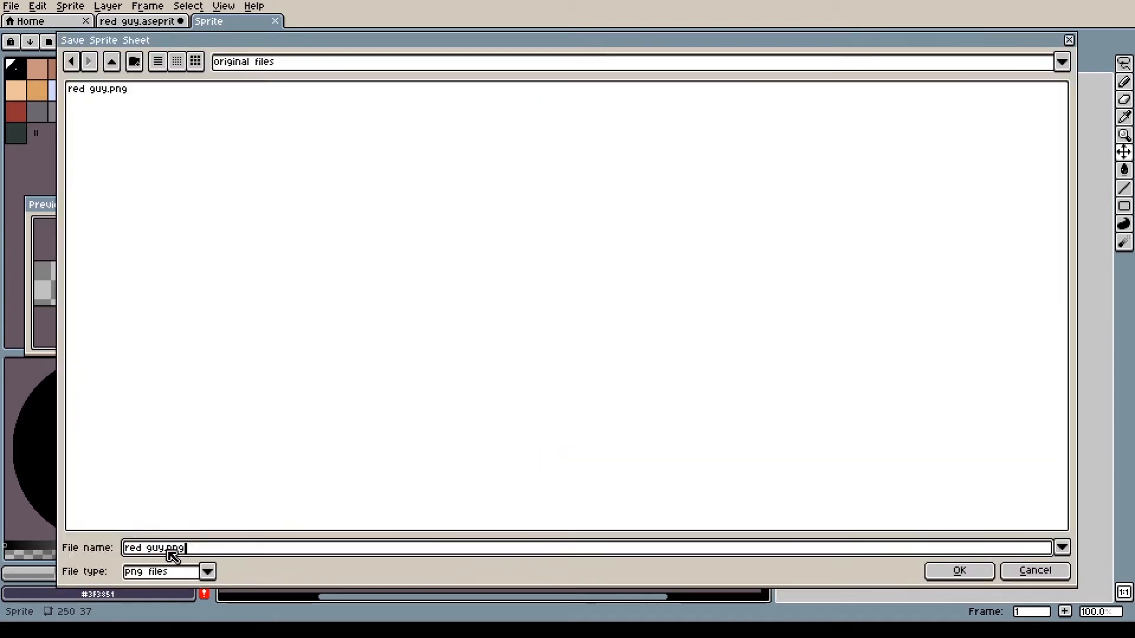
left_click(169, 549)
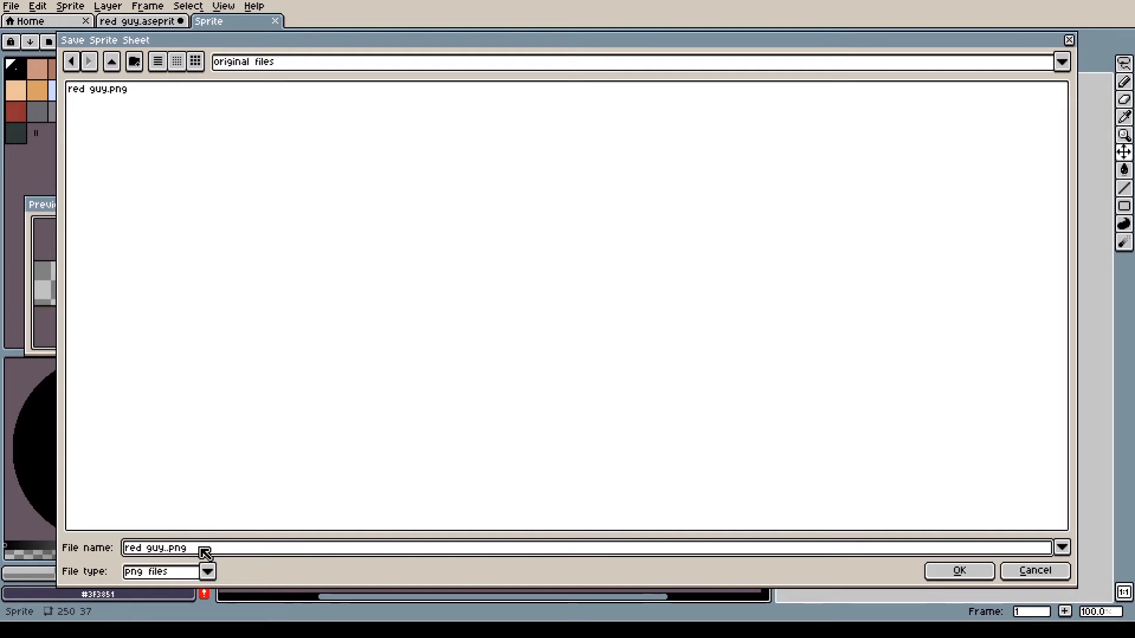
type(".")
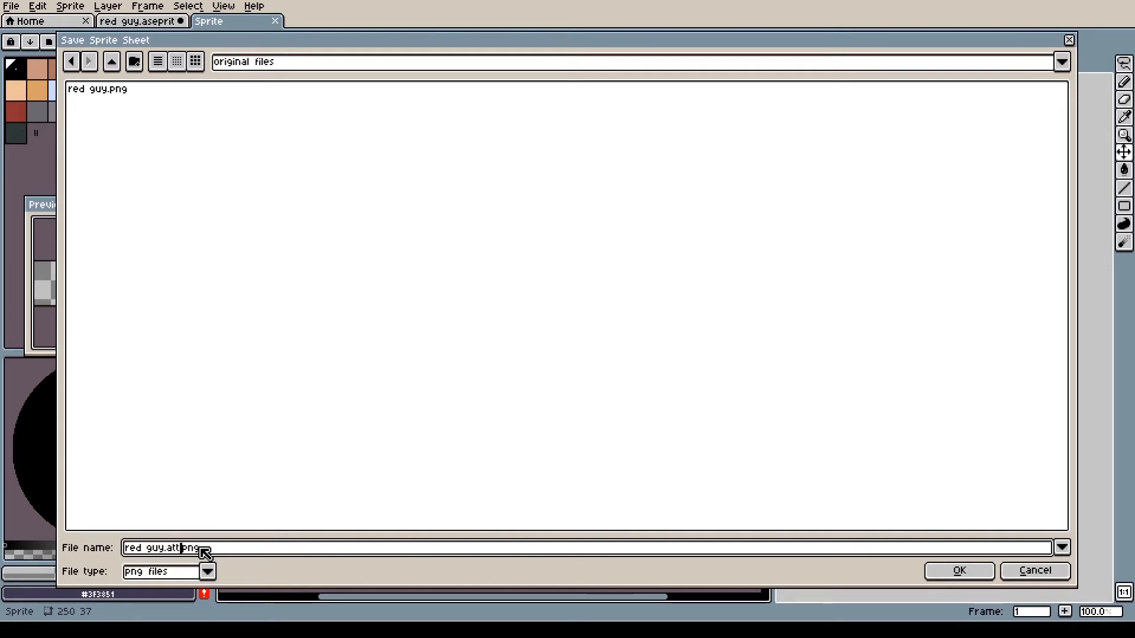
type("attack")
left_click(934, 572)
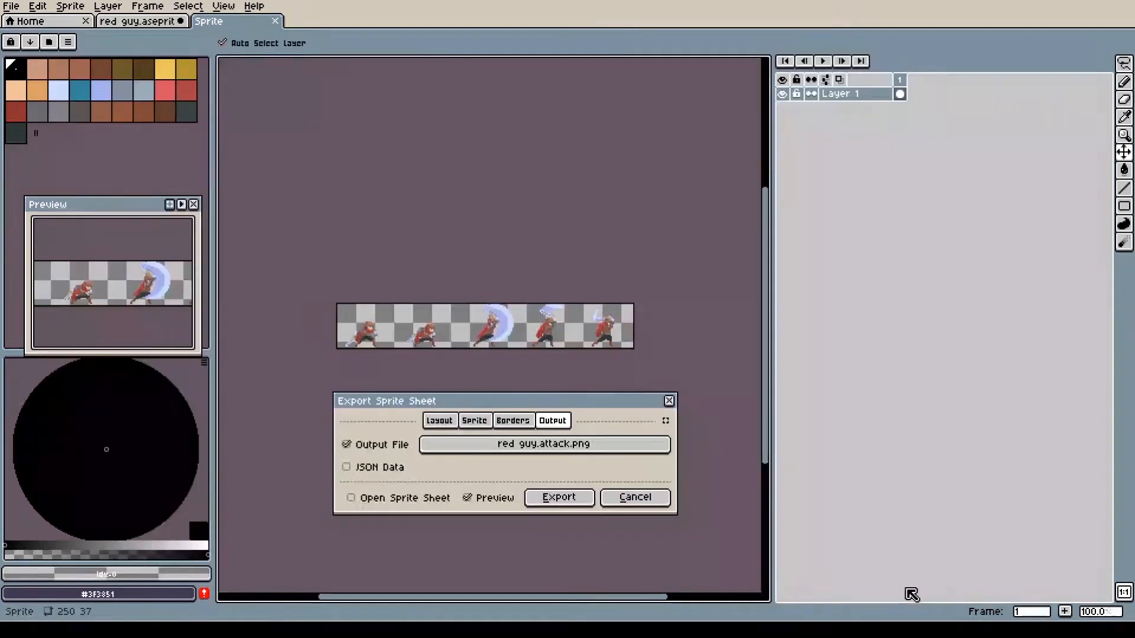
left_click(579, 498)
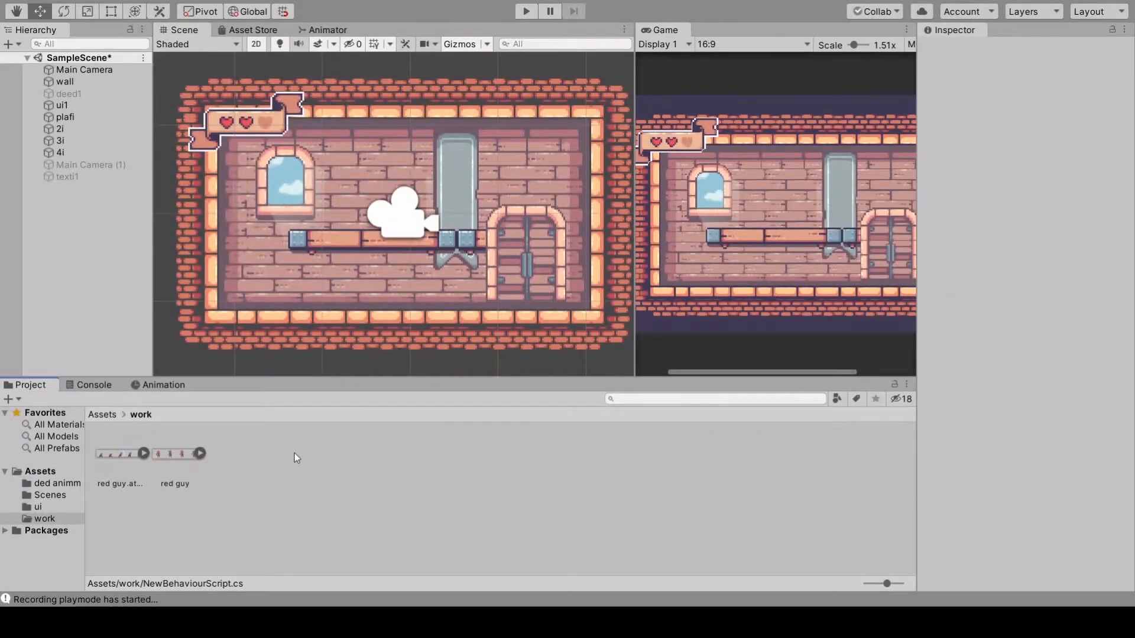
Switch to Unity and examine the red guy and red guy.attack sheets in the work folder, comparing their import settings and previews.
left_click(177, 454)
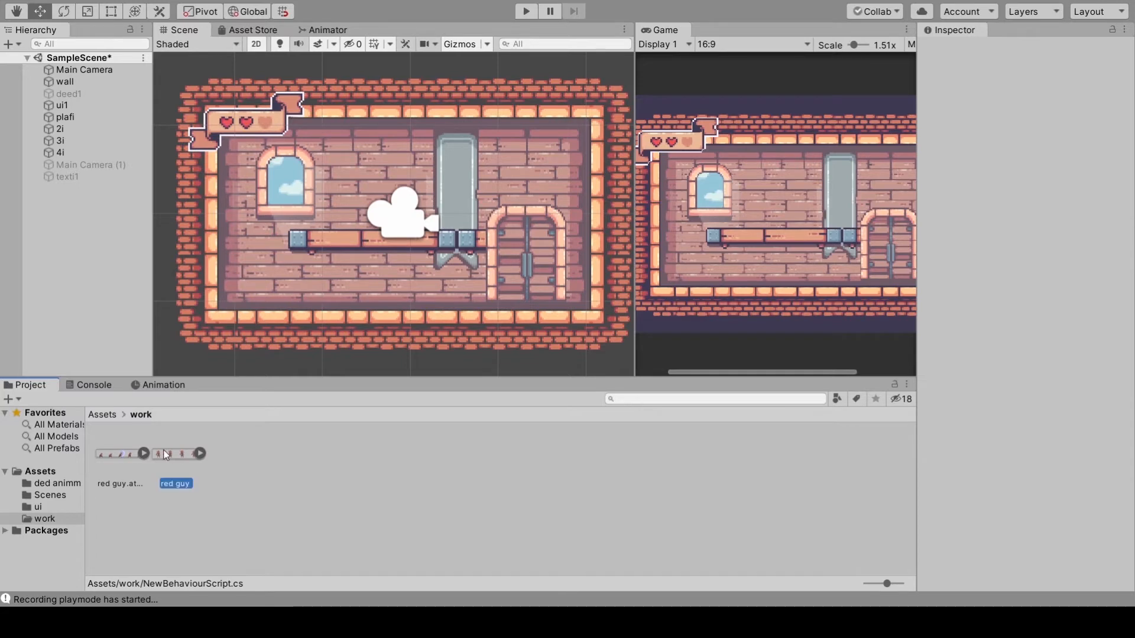
left_click(103, 459)
left_click(273, 471)
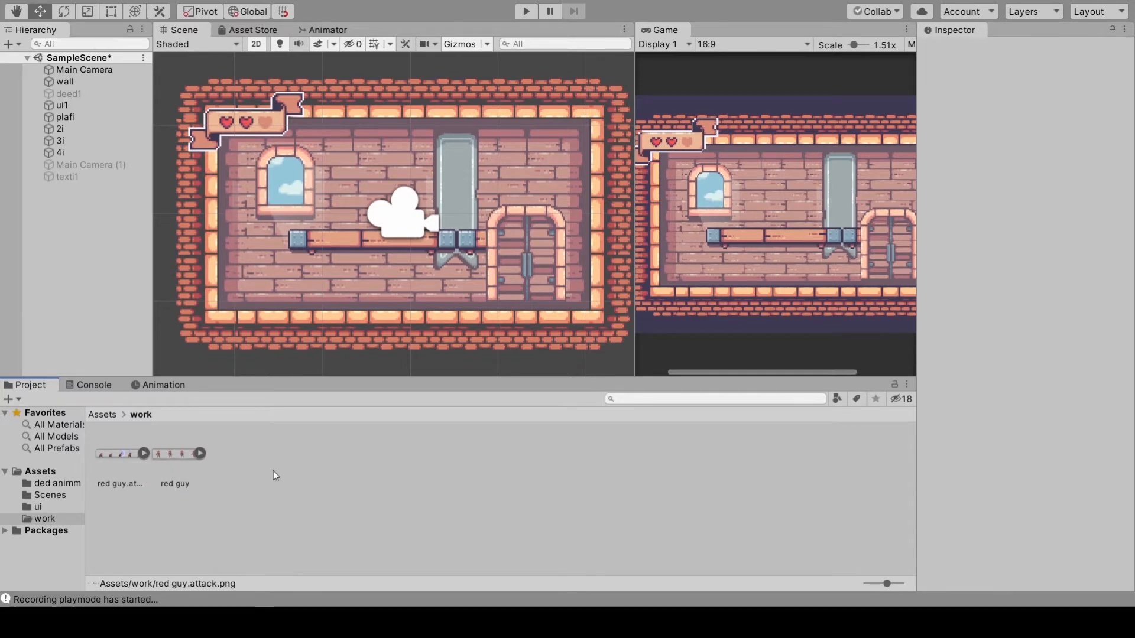
left_click(171, 454)
left_click(149, 468)
left_click(115, 454)
left_click(189, 454)
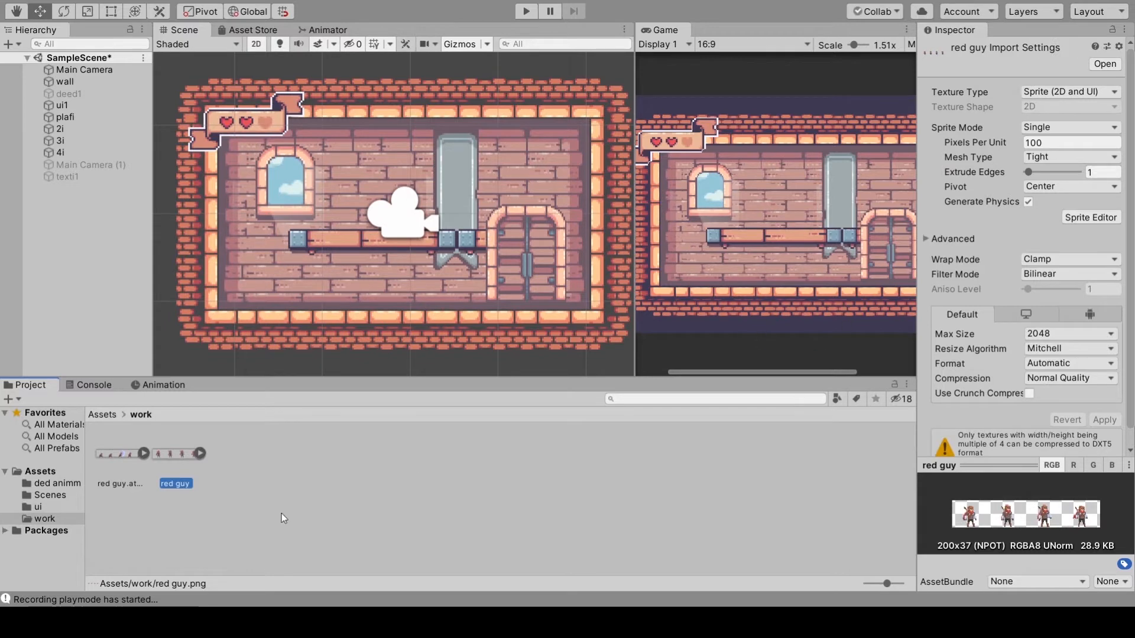
left_click(288, 481)
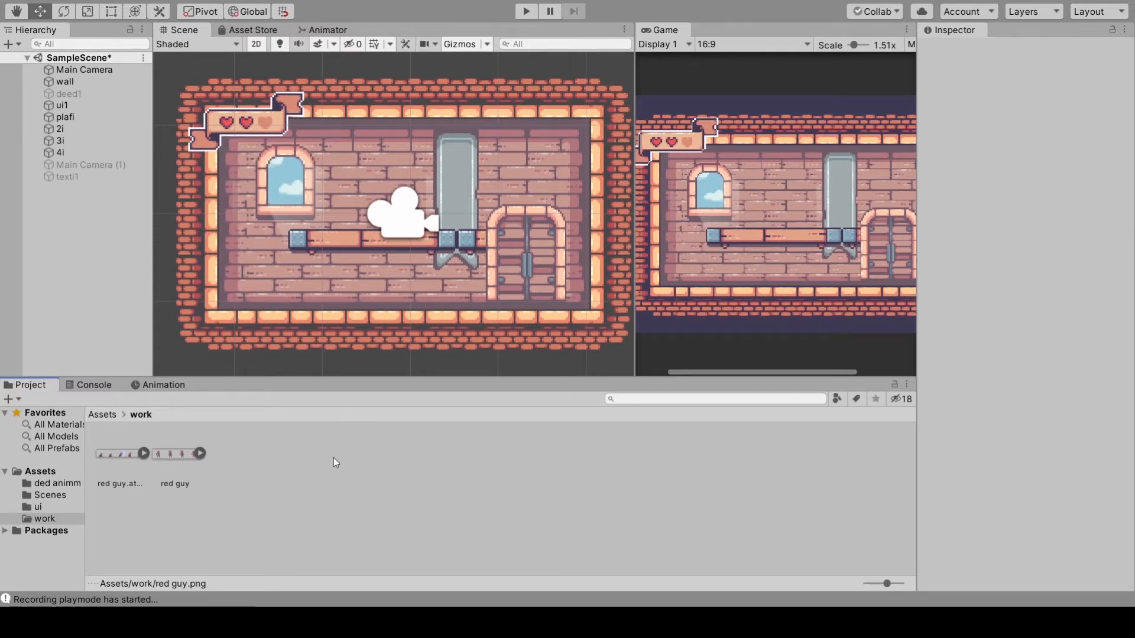
left_click(127, 456)
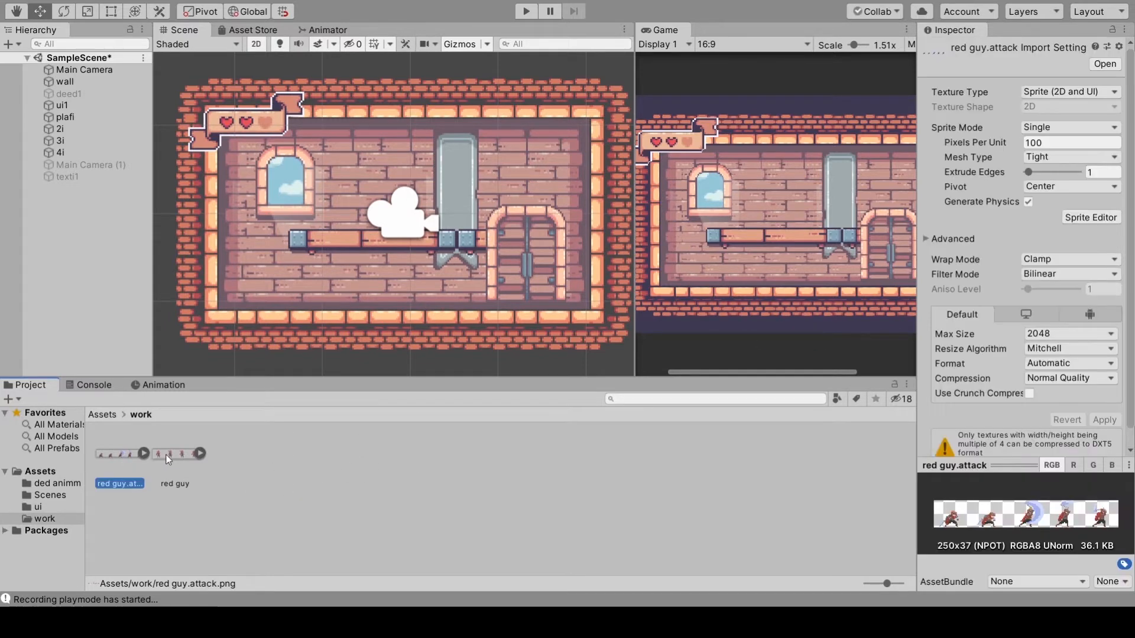
left_click(170, 460)
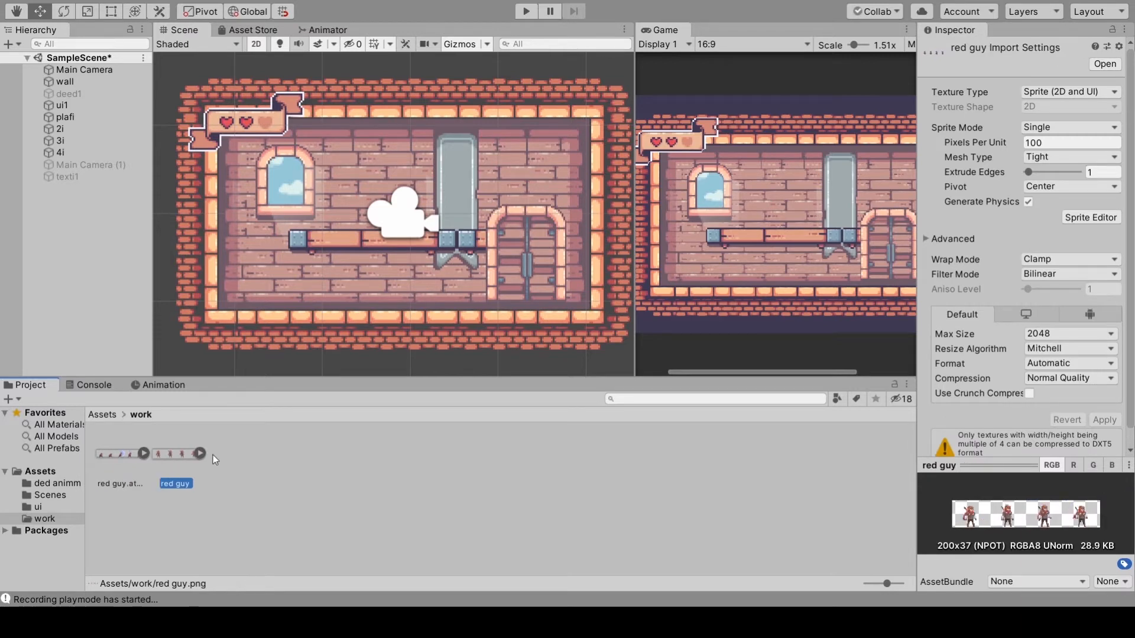
Expand the red guy sheet, add it unsliced to the scene and move it to the floor below the platform.
left_click(200, 454)
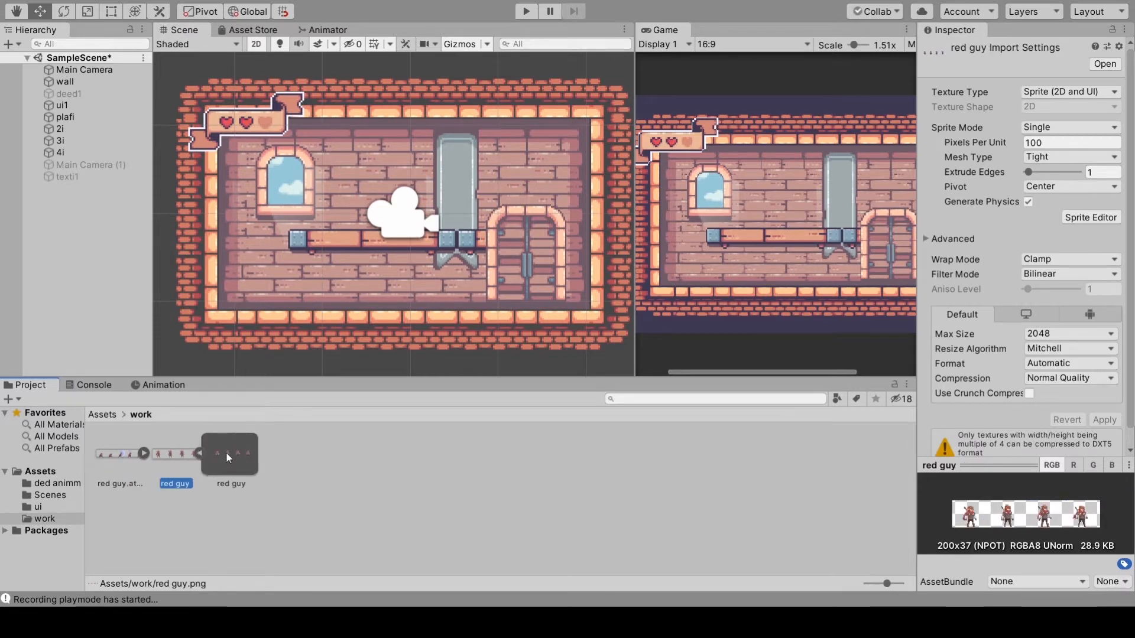
left_click(227, 454)
left_click_drag(170, 457, 182, 265)
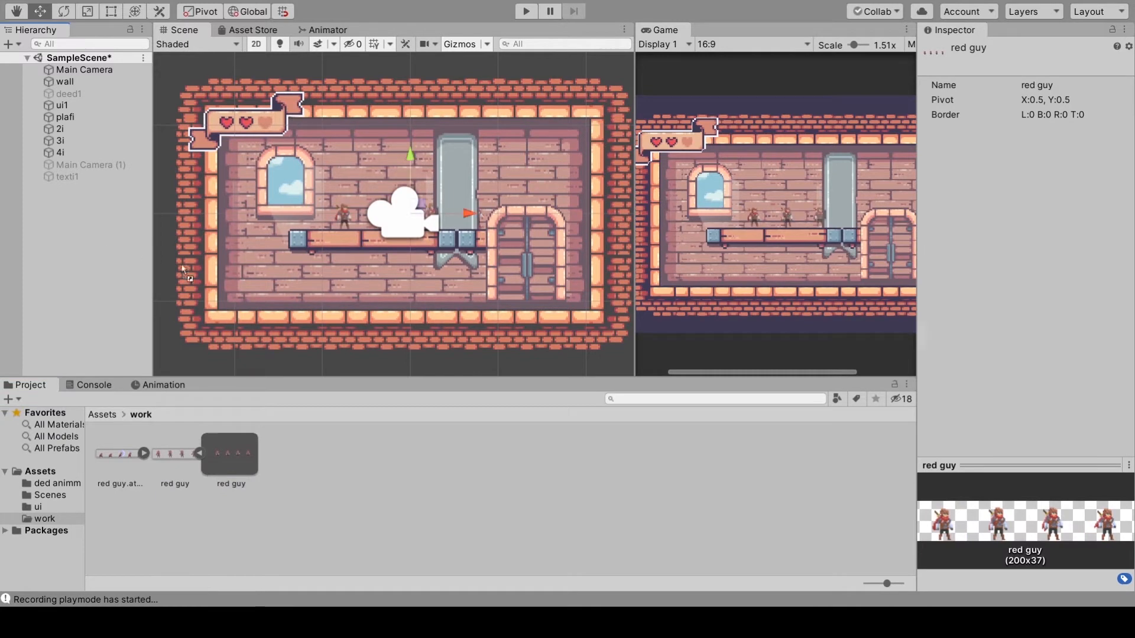
scroll(400, 228, "up", 8)
left_click_drag(419, 200, 357, 317)
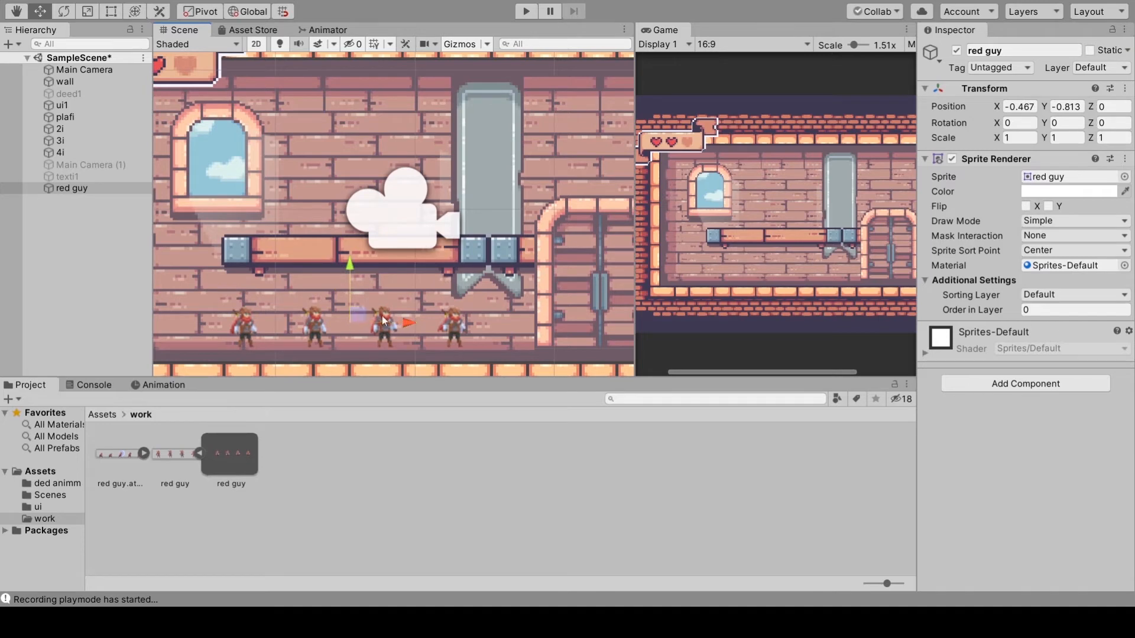
Delete the red guy object from the scene.
left_click(76, 208)
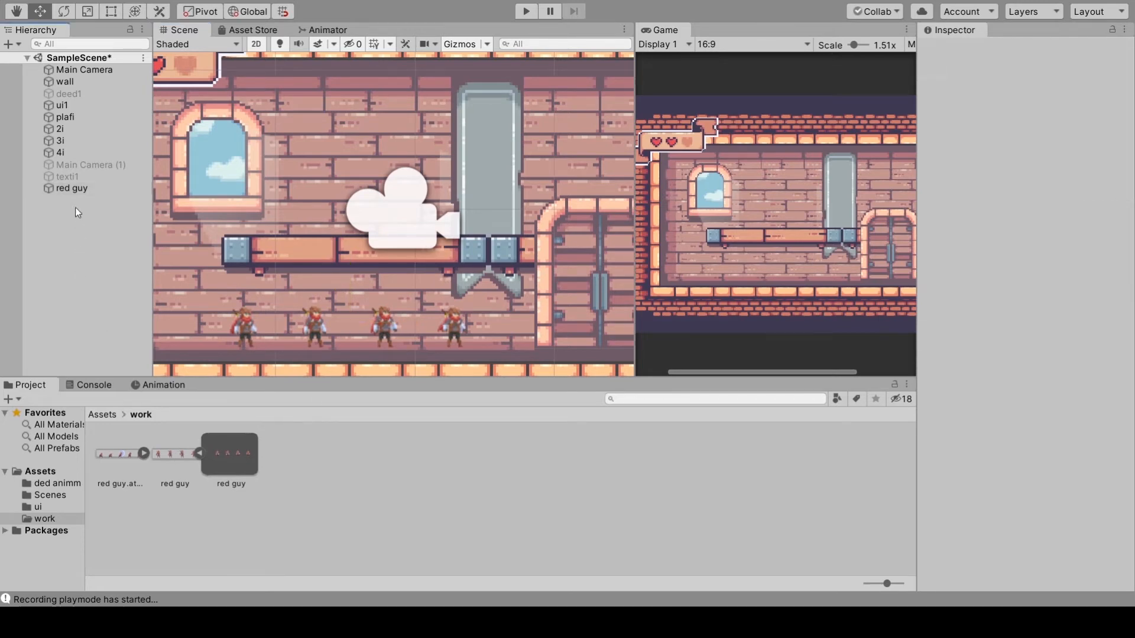
left_click(77, 189)
key("Delete")
Set the red guy sheet to Multiple sprite mode with 55 pixels per unit, apply the import settings and open the Sprite Editor.
left_click(177, 453)
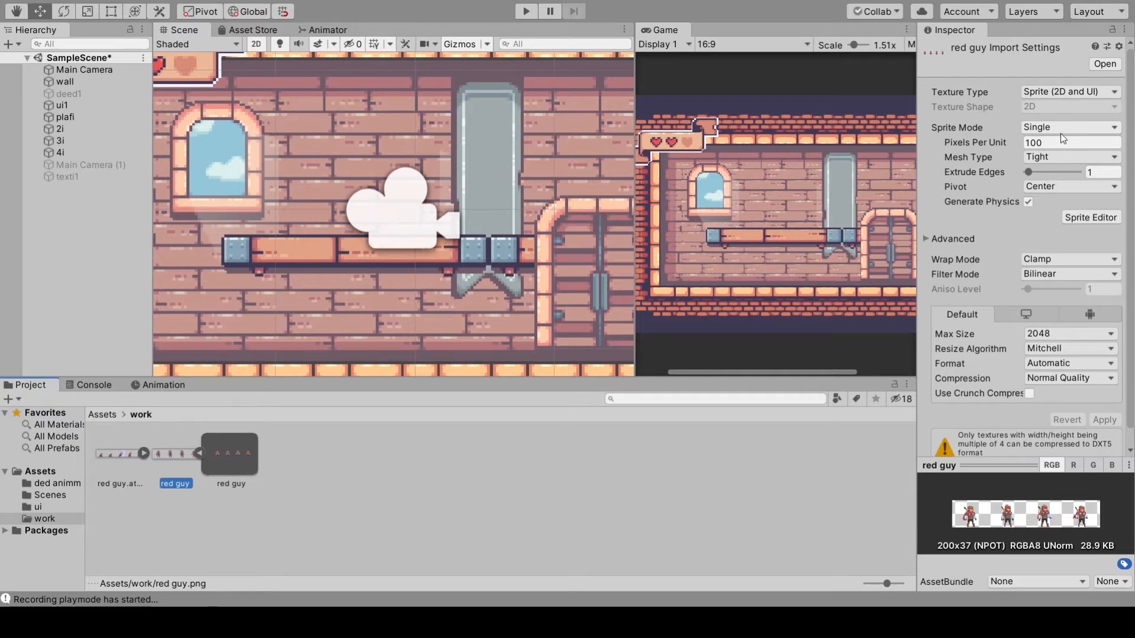
left_click(1059, 157)
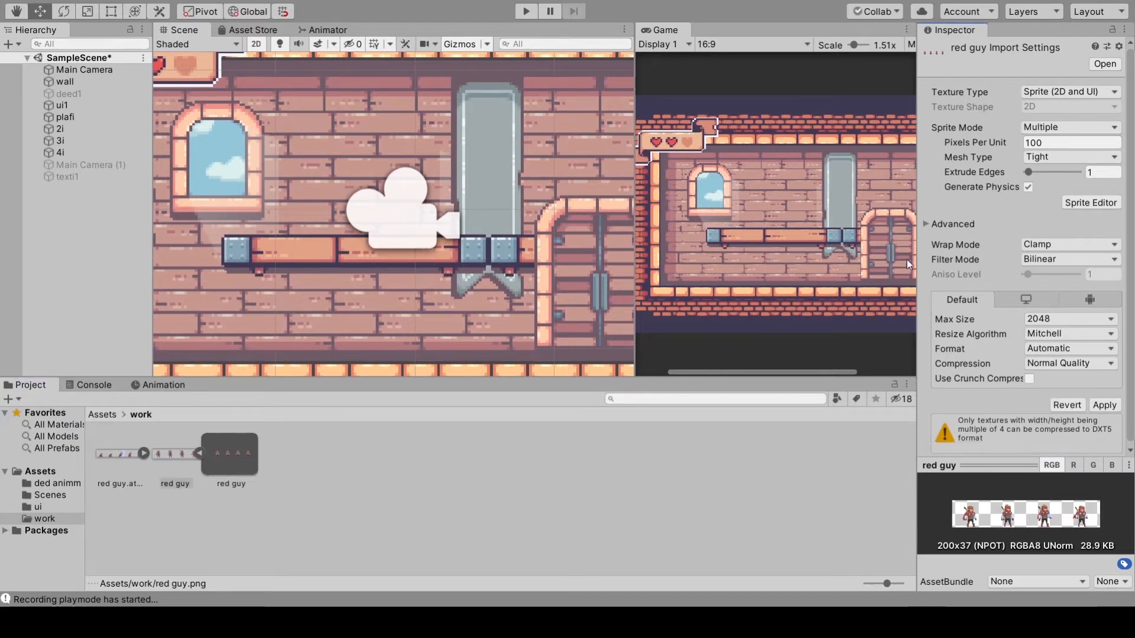
left_click(1056, 143)
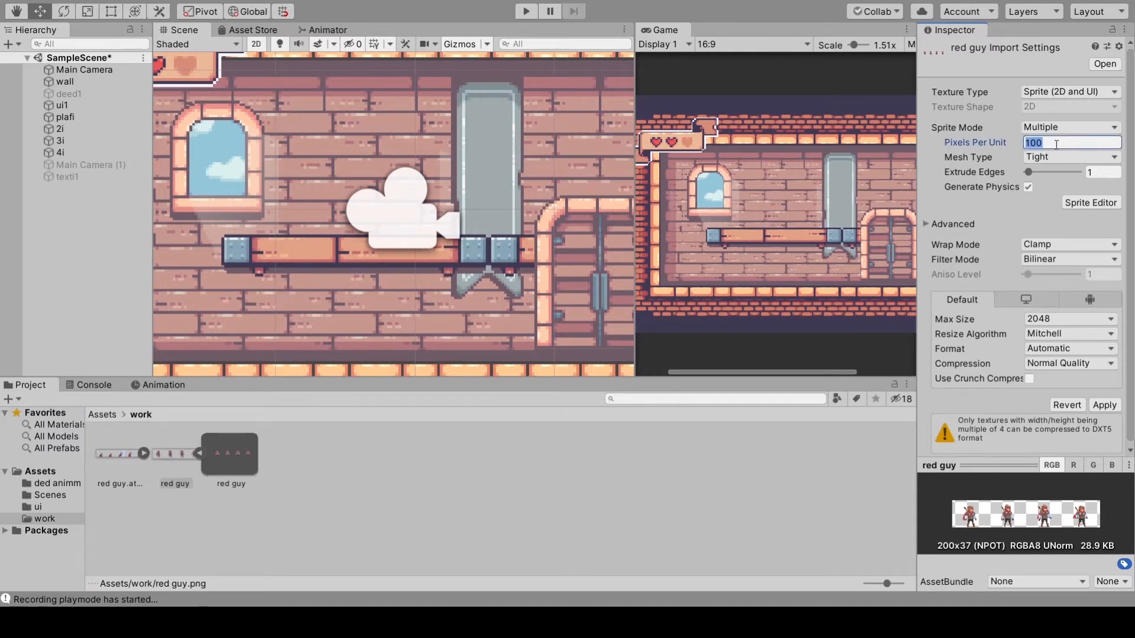
type("55")
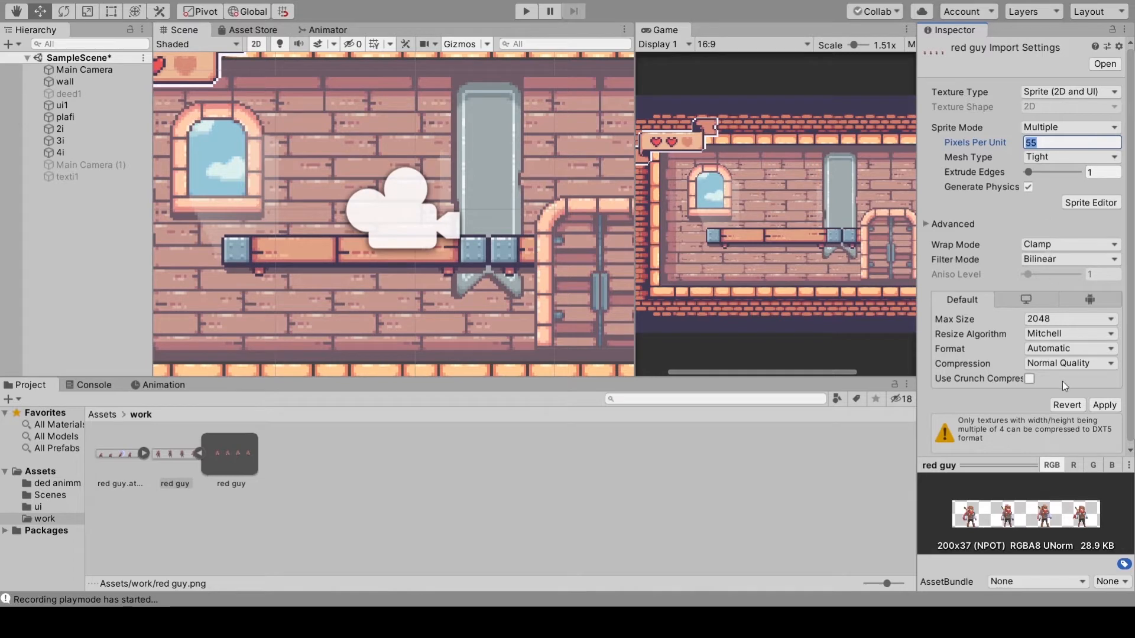
left_click(1098, 406)
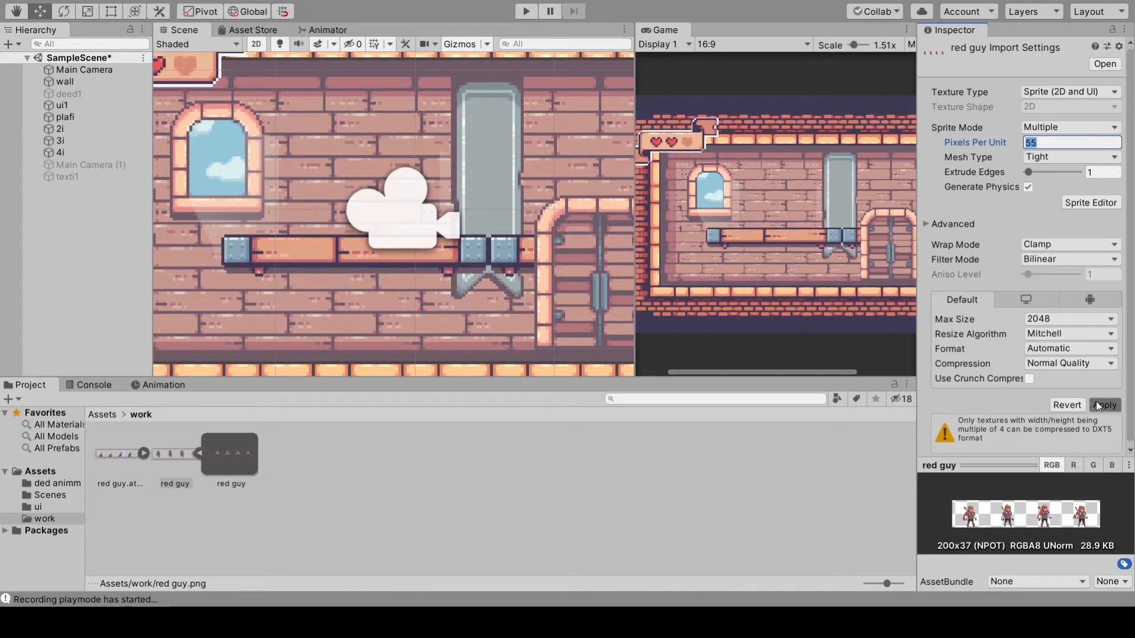
left_click(1085, 204)
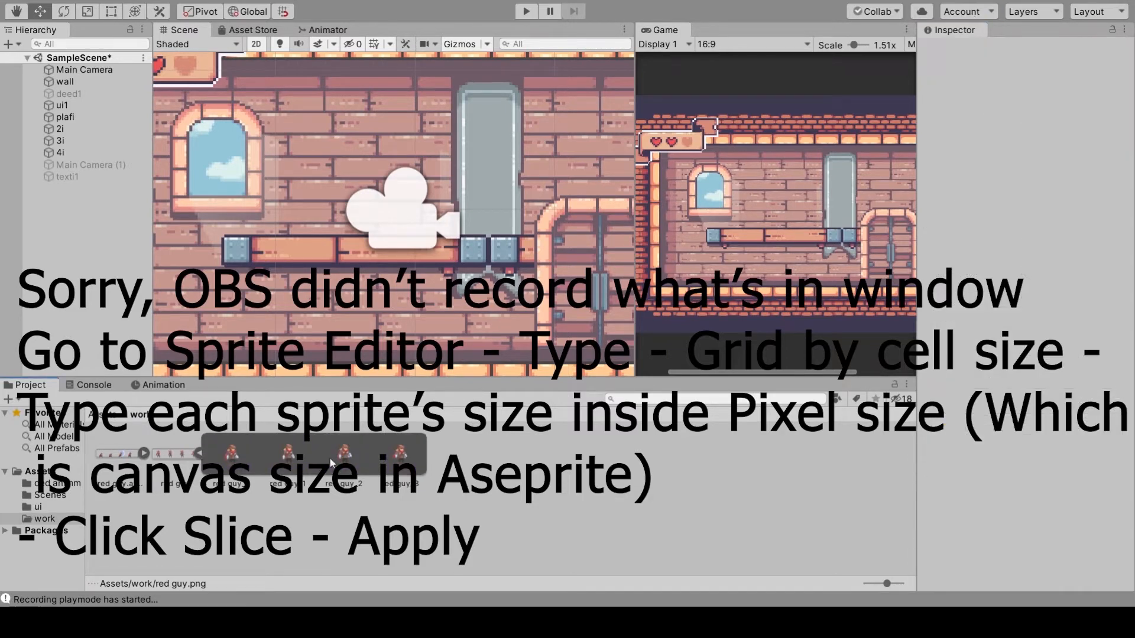
Examine the sliced red guy frames one by one, then collapse the sheet.
left_click(237, 458)
left_click(288, 457)
left_click(408, 458)
left_click(346, 458)
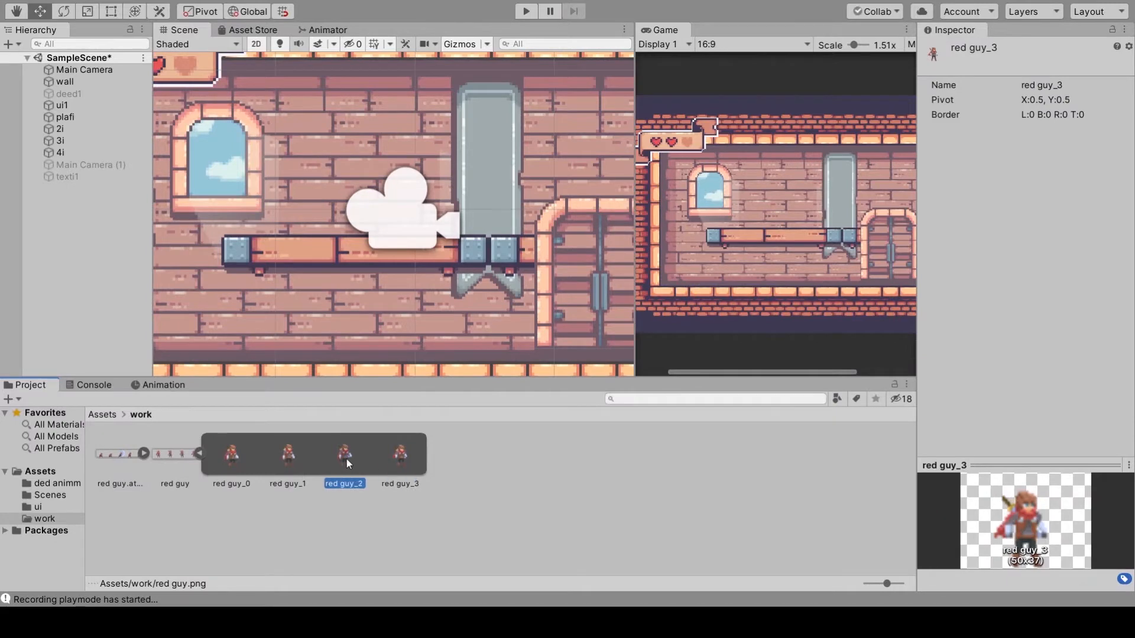
left_click(296, 459)
left_click(221, 457)
left_click(201, 454)
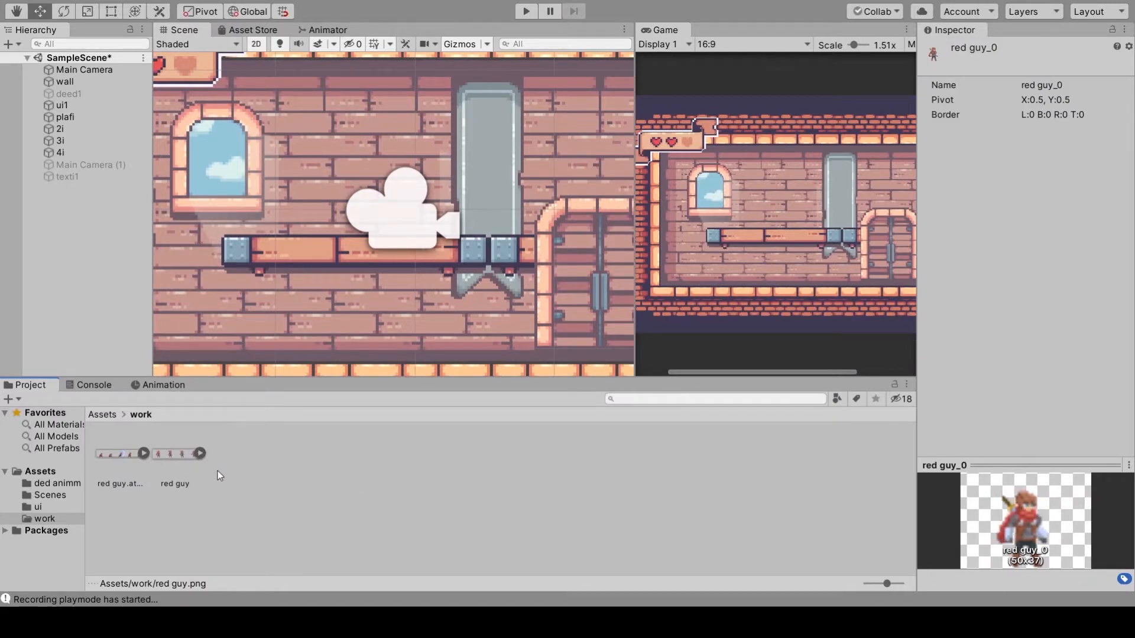
Set the red guy.attack sheet to Multiple sprite mode with 55 pixels per unit and apply the import settings.
left_click(175, 473)
left_click(136, 456)
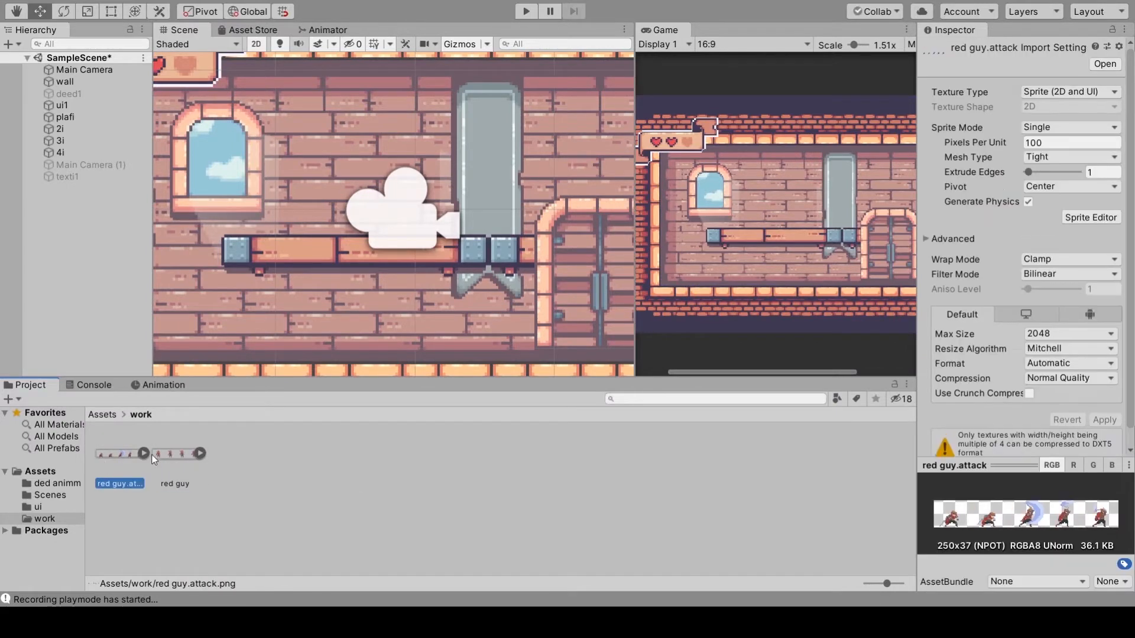
left_click(1043, 142)
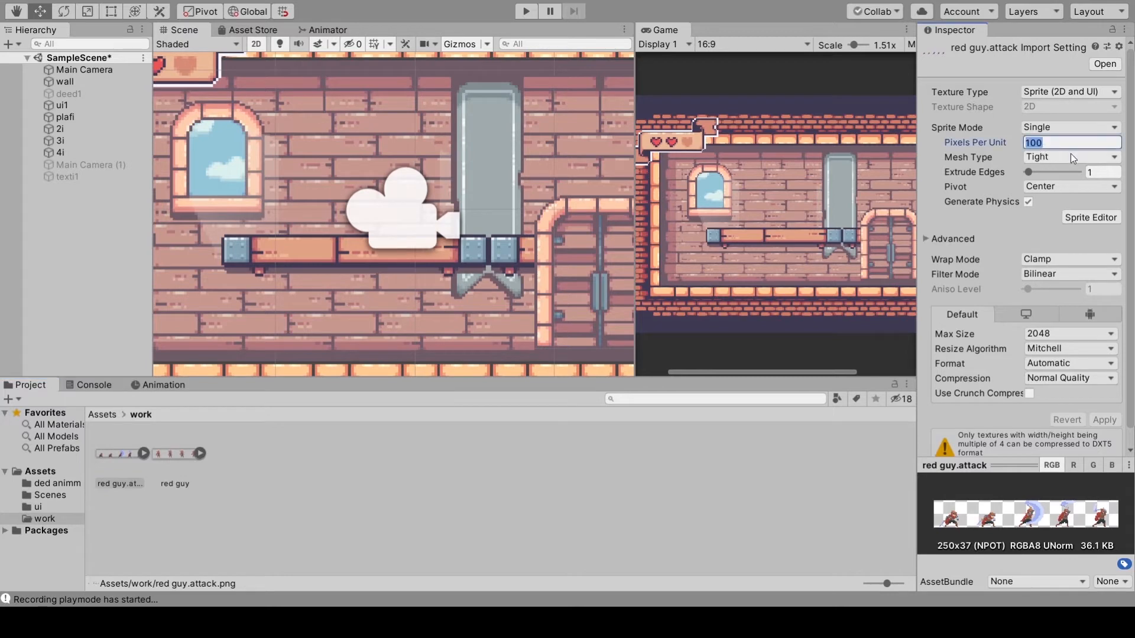
type("55")
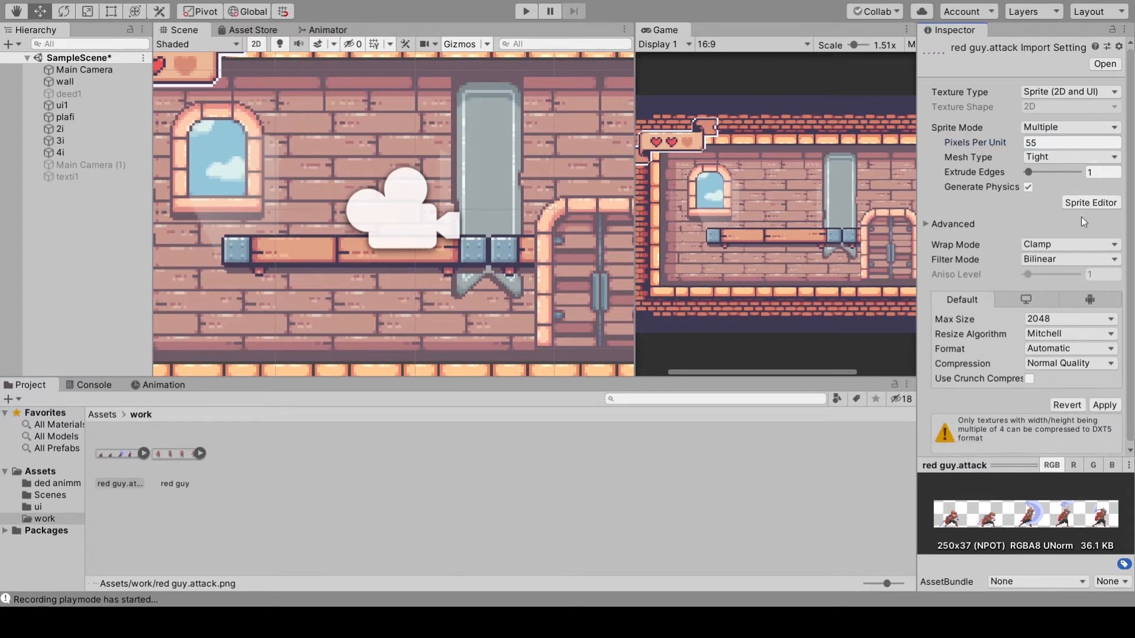
left_click(1095, 404)
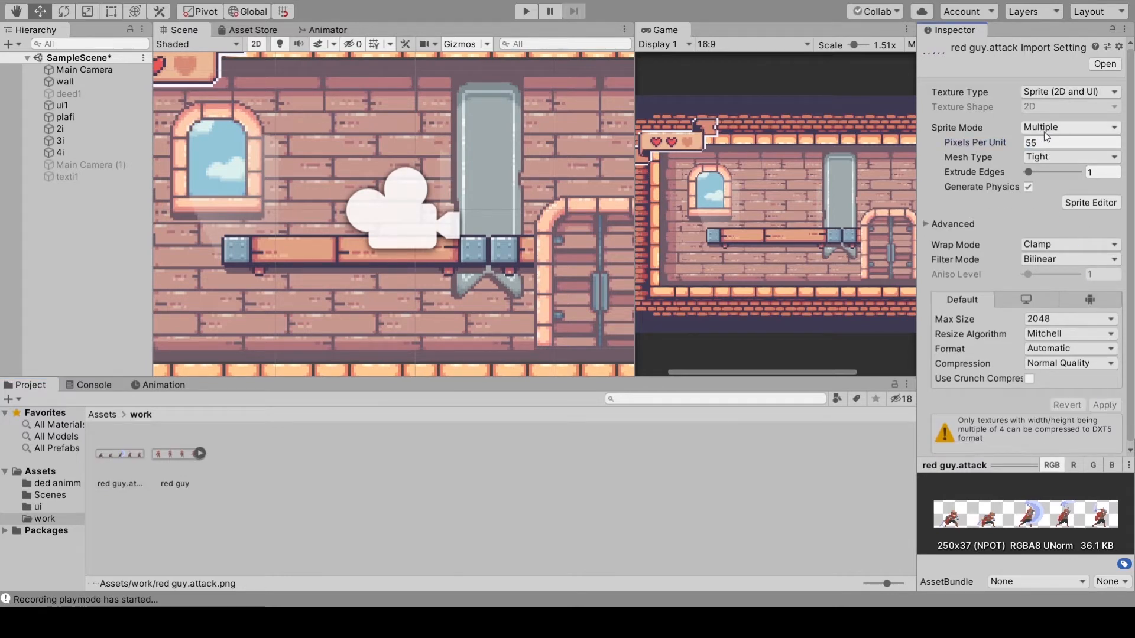
Slice the red guy.attack sheet into five frames by cell size in the Sprite Editor, apply the slicing and close the editor.
left_click(1086, 203)
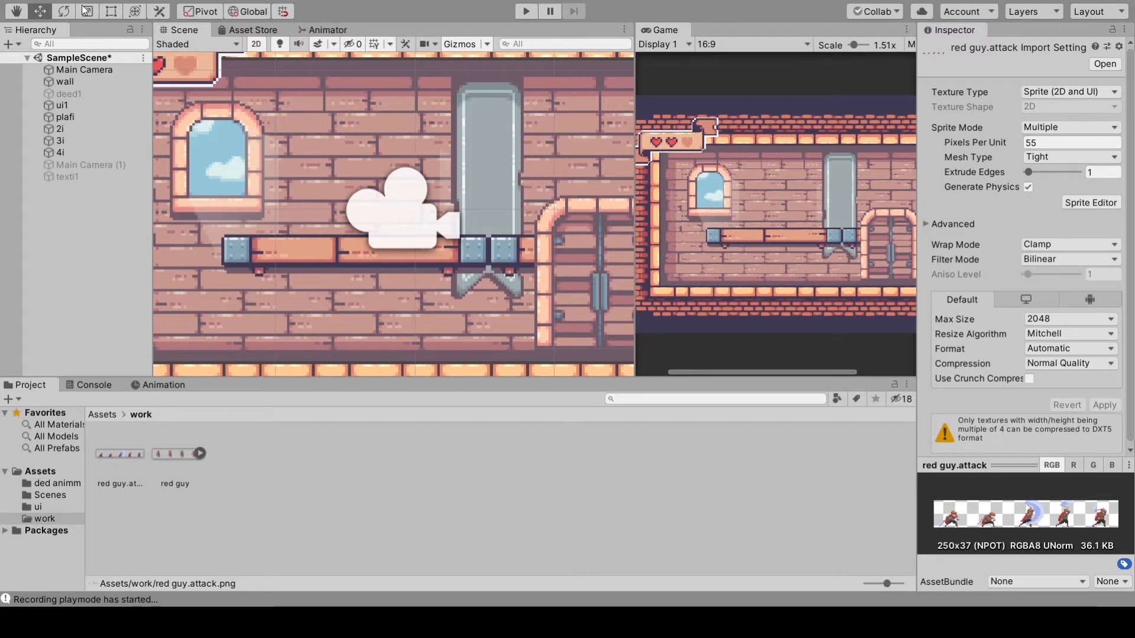
left_click(250, 93)
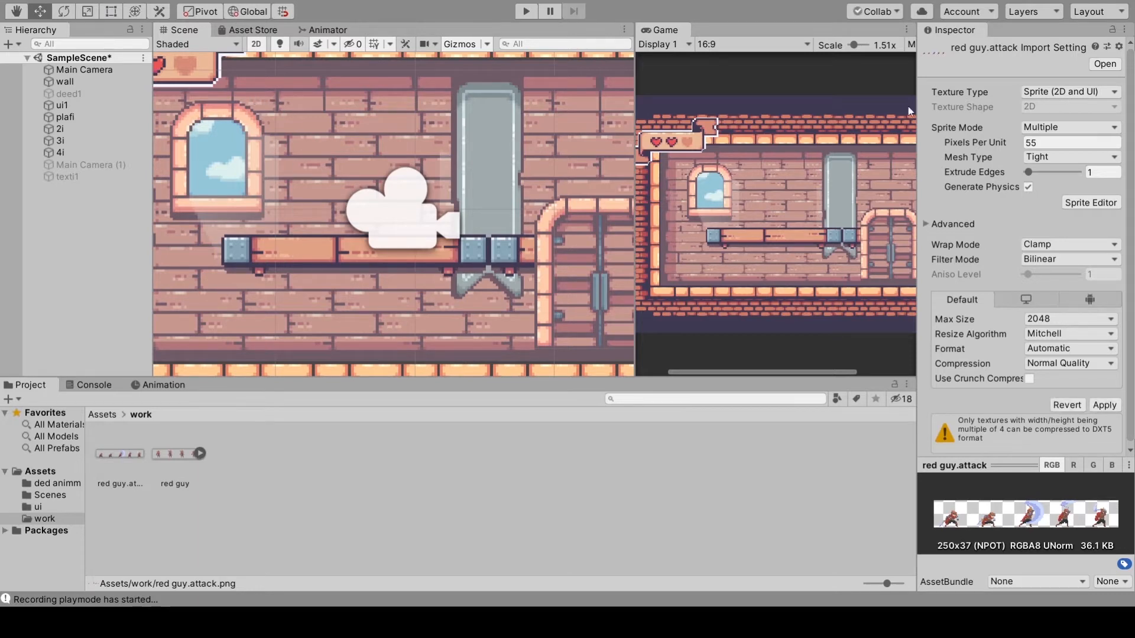
left_click(986, 2)
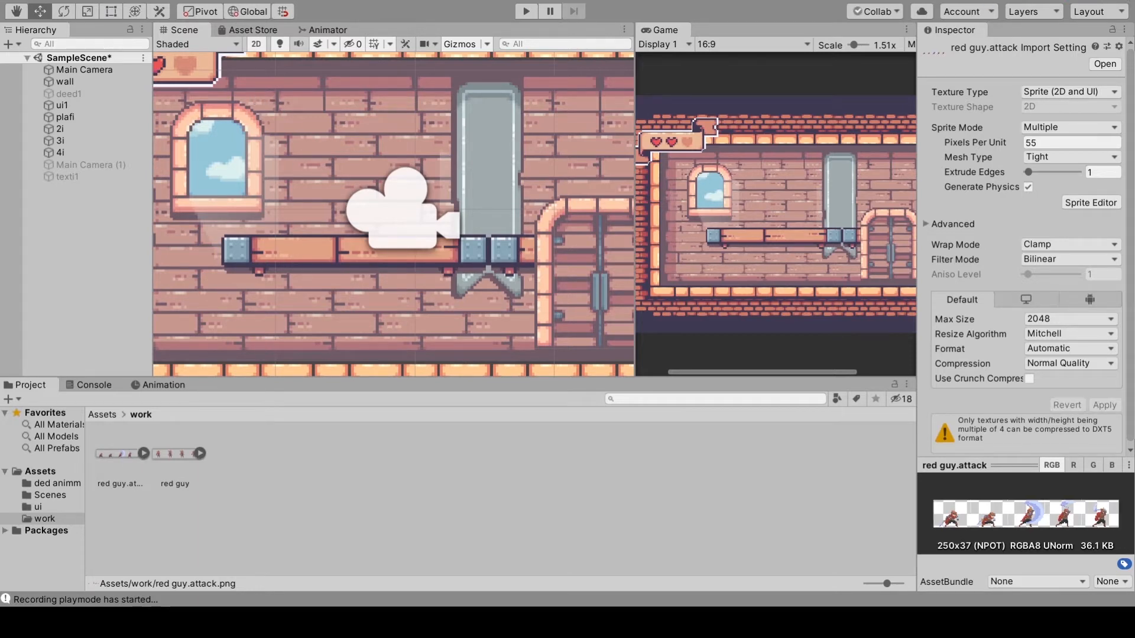
Add the red guy_0 frame to the scene and move it above the platform beside the window, to about X -0.781, Y 0.149.
left_click(178, 455)
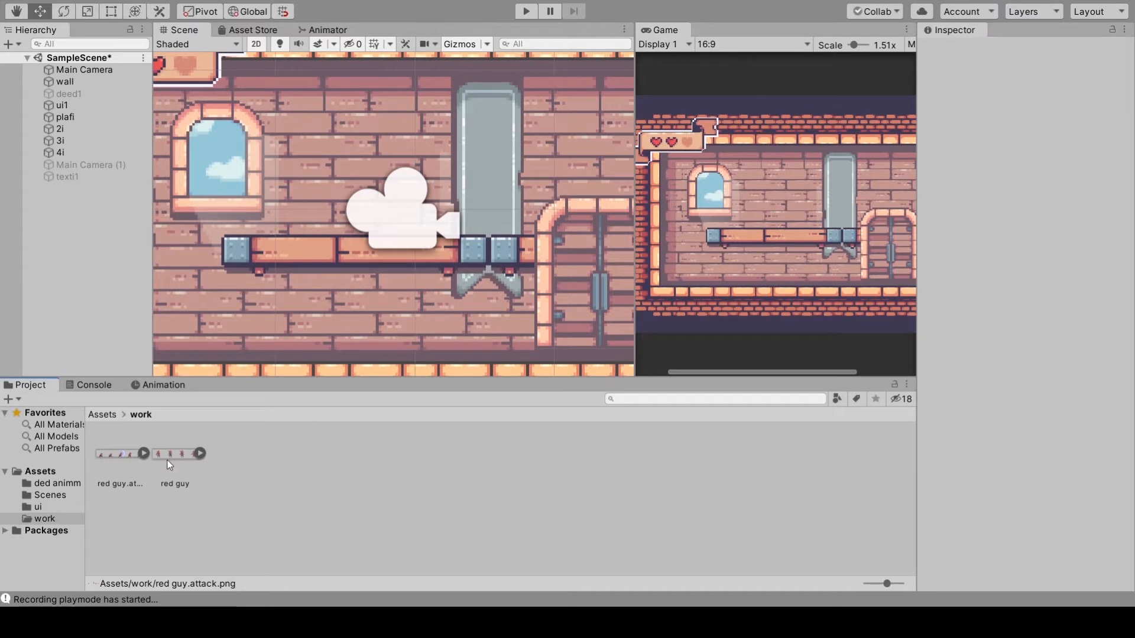
left_click(202, 454)
left_click(232, 456)
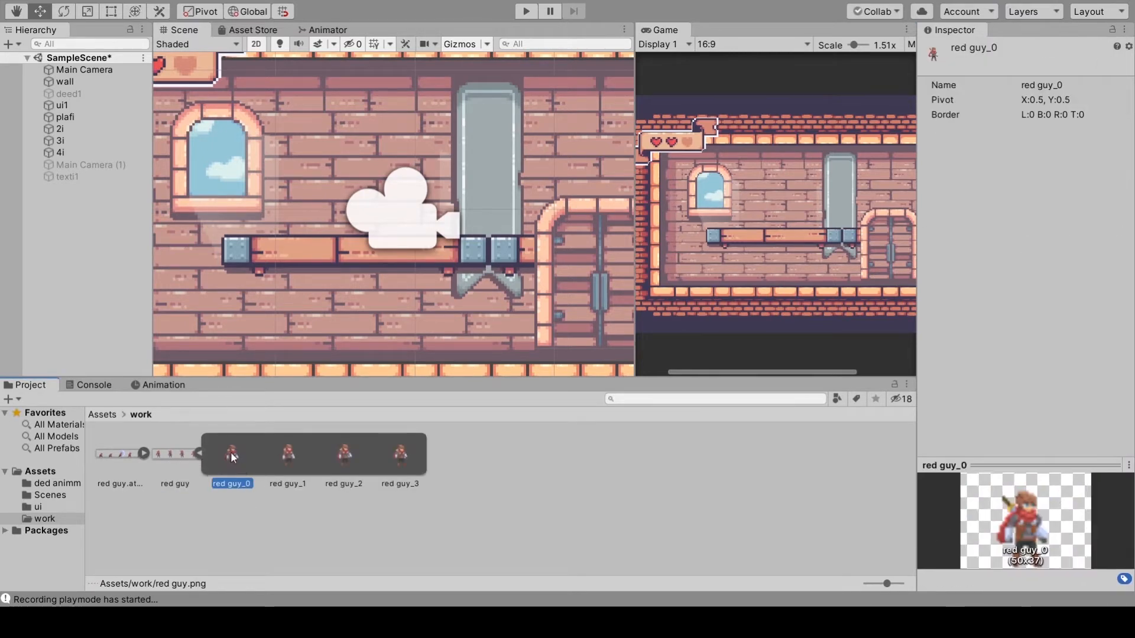
left_click_drag(232, 457, 74, 216)
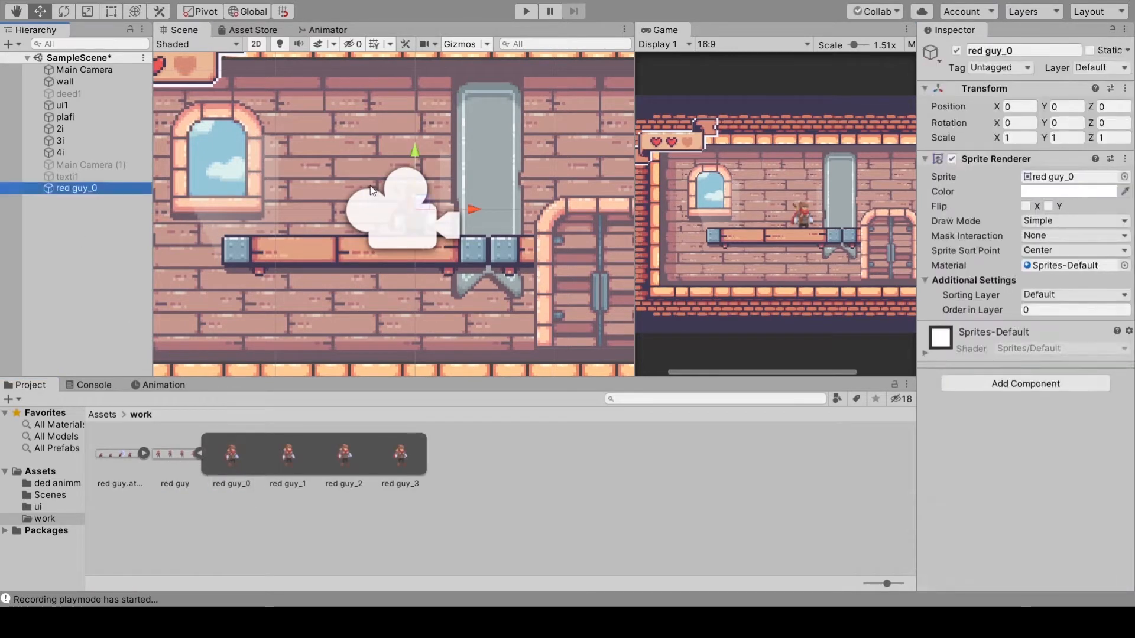
left_click_drag(429, 201, 318, 181)
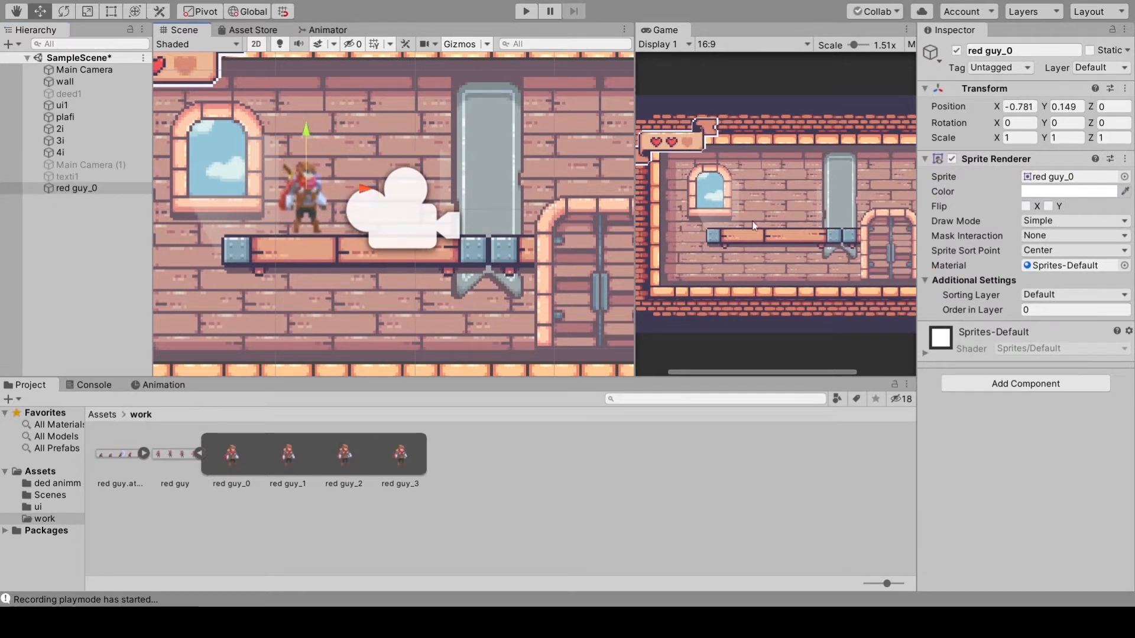
Set the red guy_0 object's Order in Layer to 15.
scroll(754, 225, "up", 3)
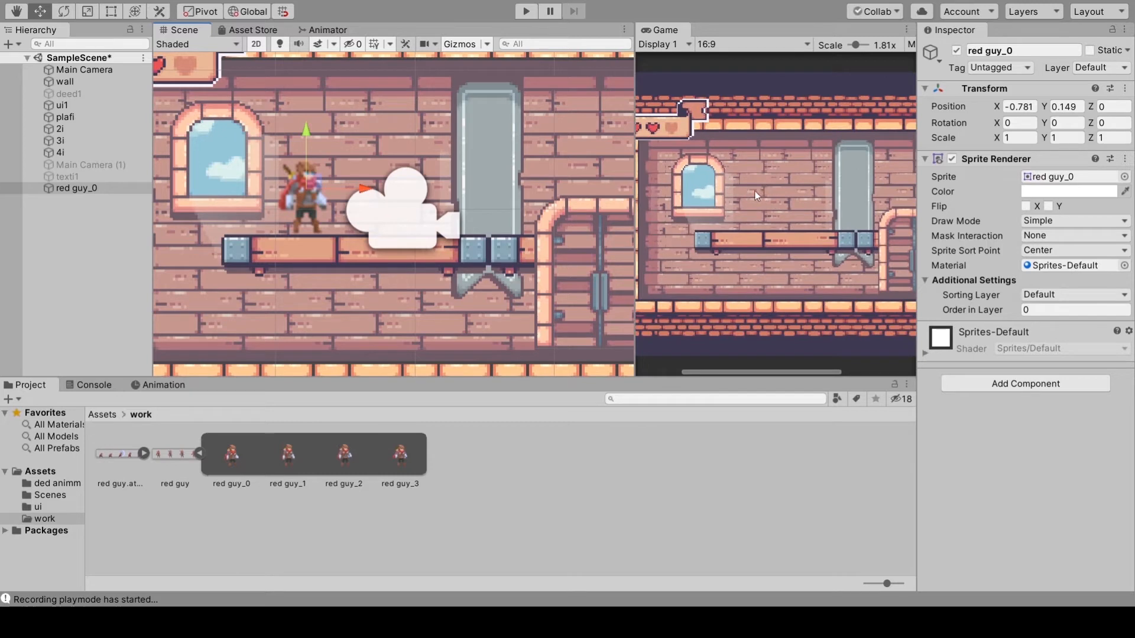
scroll(360, 216, "down", 2)
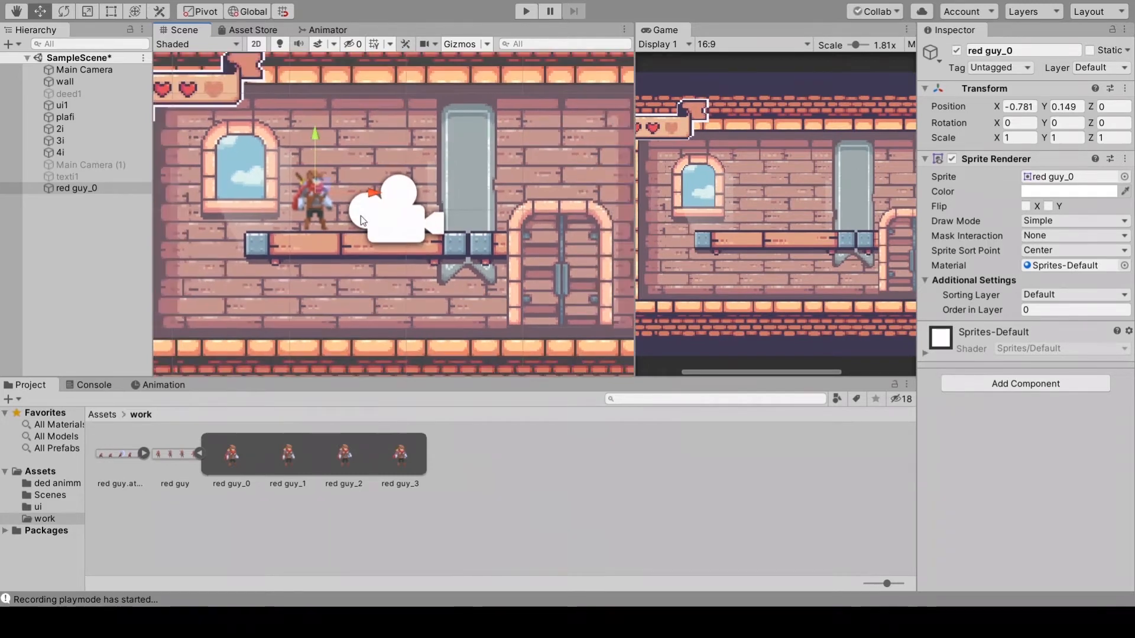
scroll(360, 215, "up", 1)
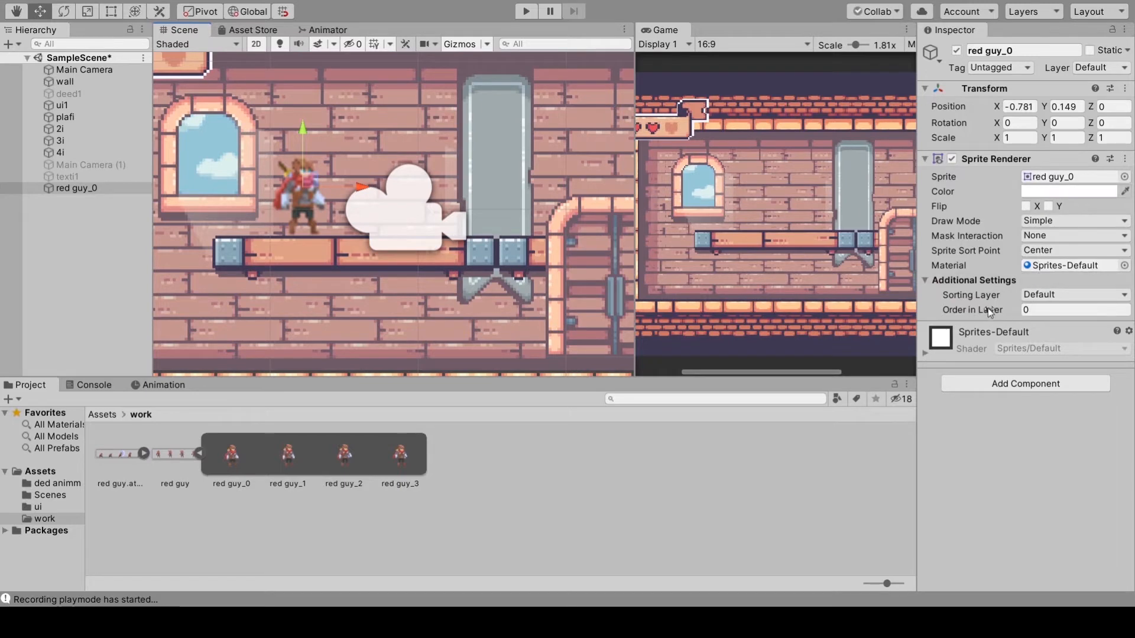
left_click(1041, 308)
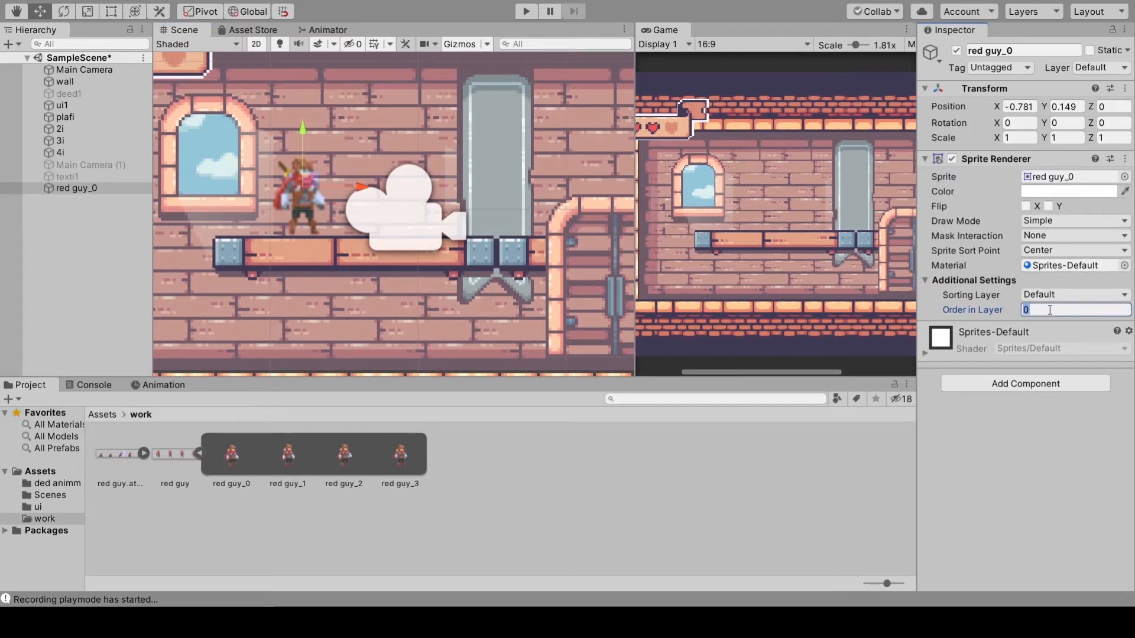
type("15")
Examine the edges and sharpness of the hero sprite on the platform up close in the scene.
scroll(331, 194, "down", 2)
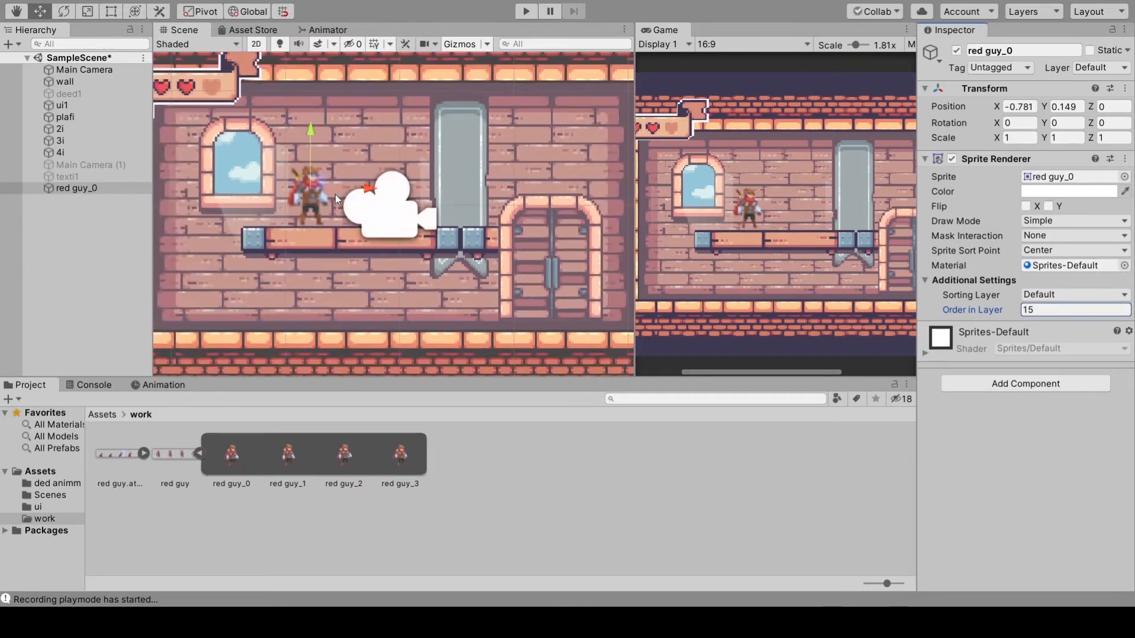
scroll(334, 195, "up", 4)
scroll(324, 194, "up", 4)
middle_click_drag(311, 197, 350, 222)
scroll(360, 227, "down", 4)
scroll(360, 227, "down", 2)
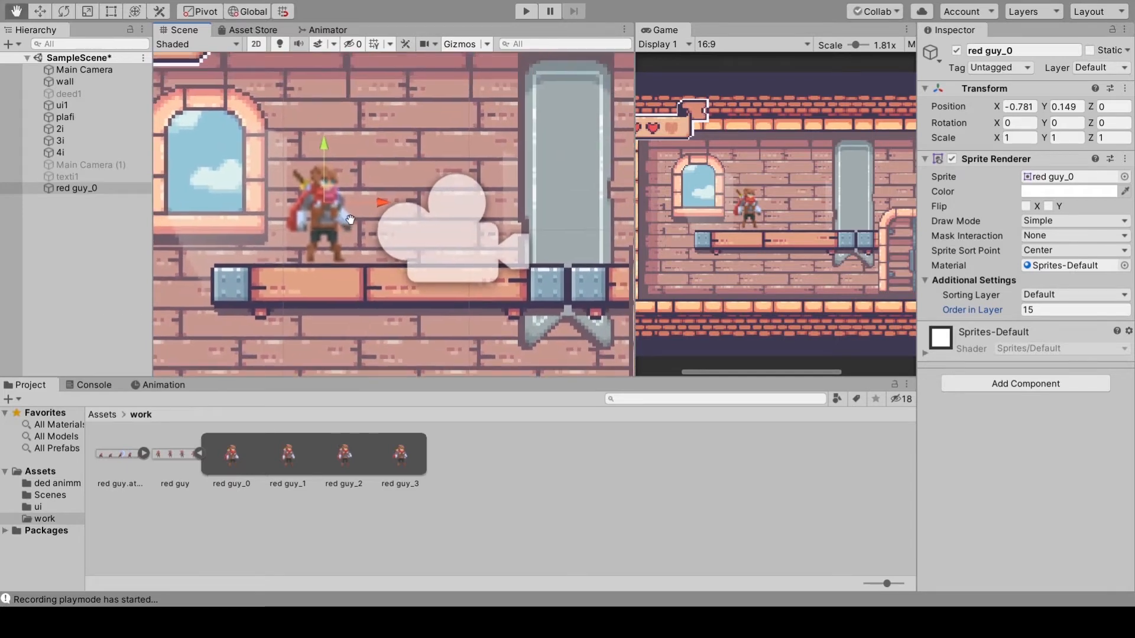
scroll(351, 223, "down", 3)
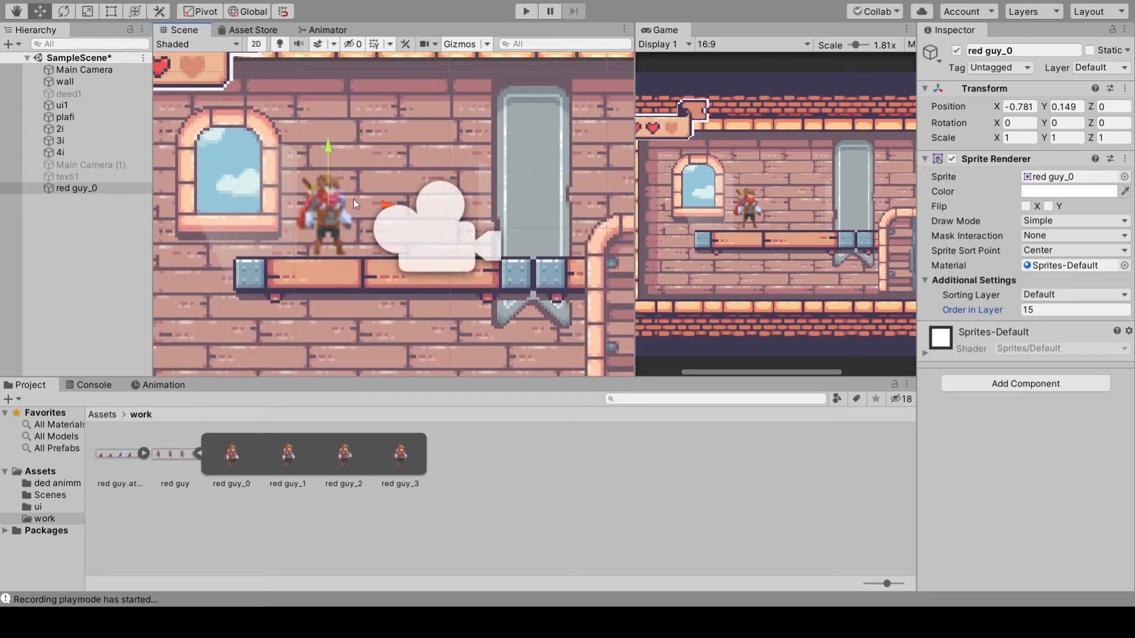
left_click(111, 189)
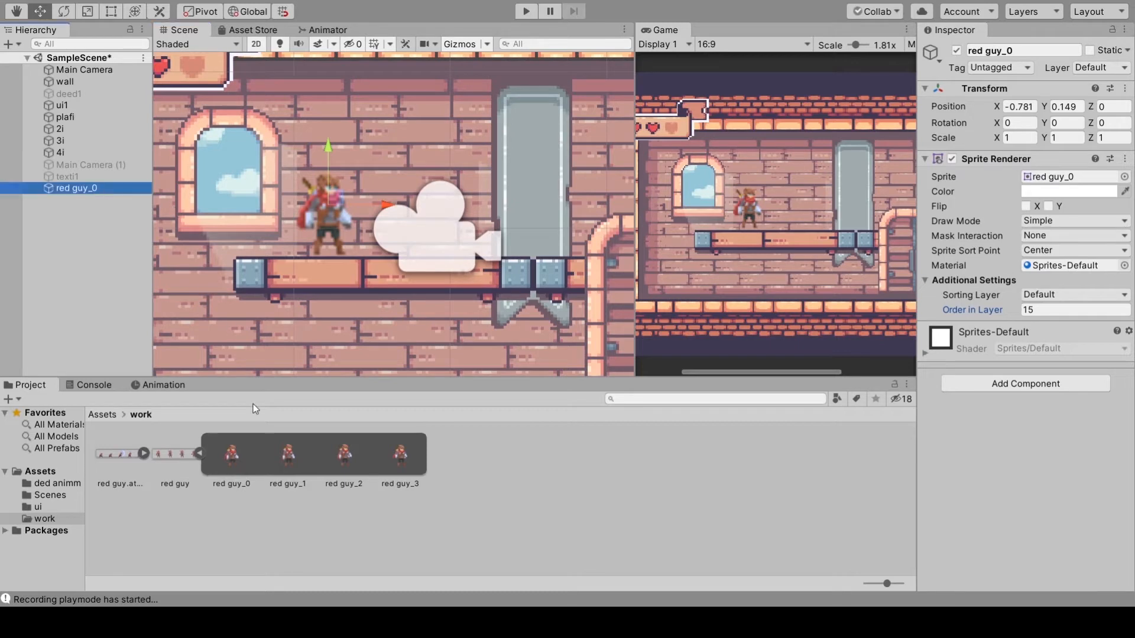
Compare the import settings of the red guy and red guy.attack sheets and look over the sliced attack frames.
left_click(201, 453)
left_click(169, 459)
left_click(133, 455)
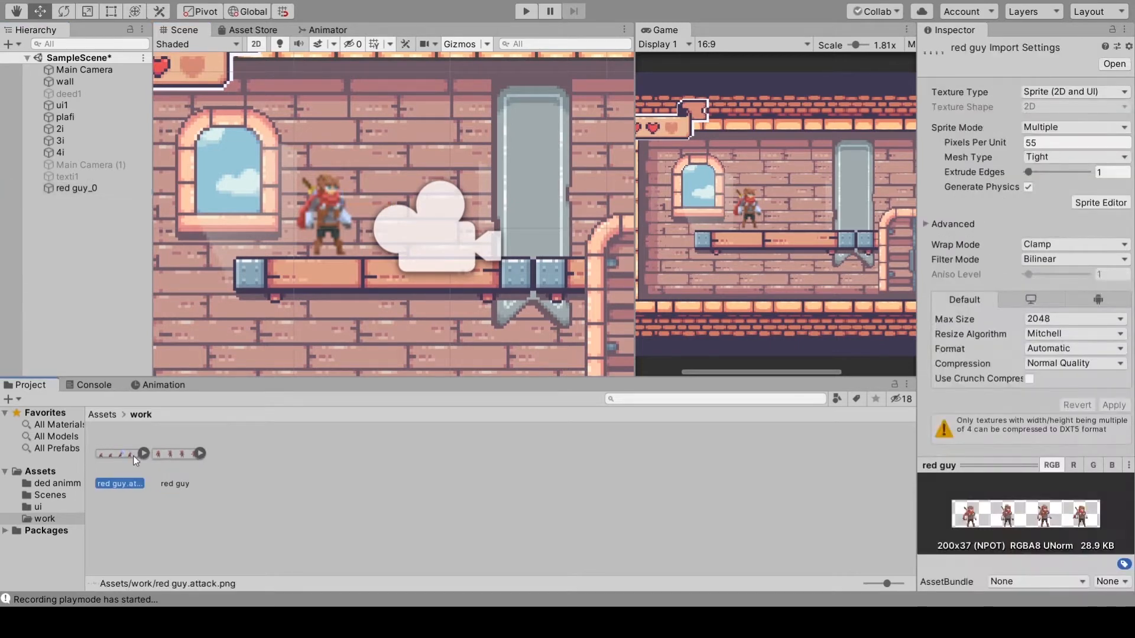
left_click(185, 459)
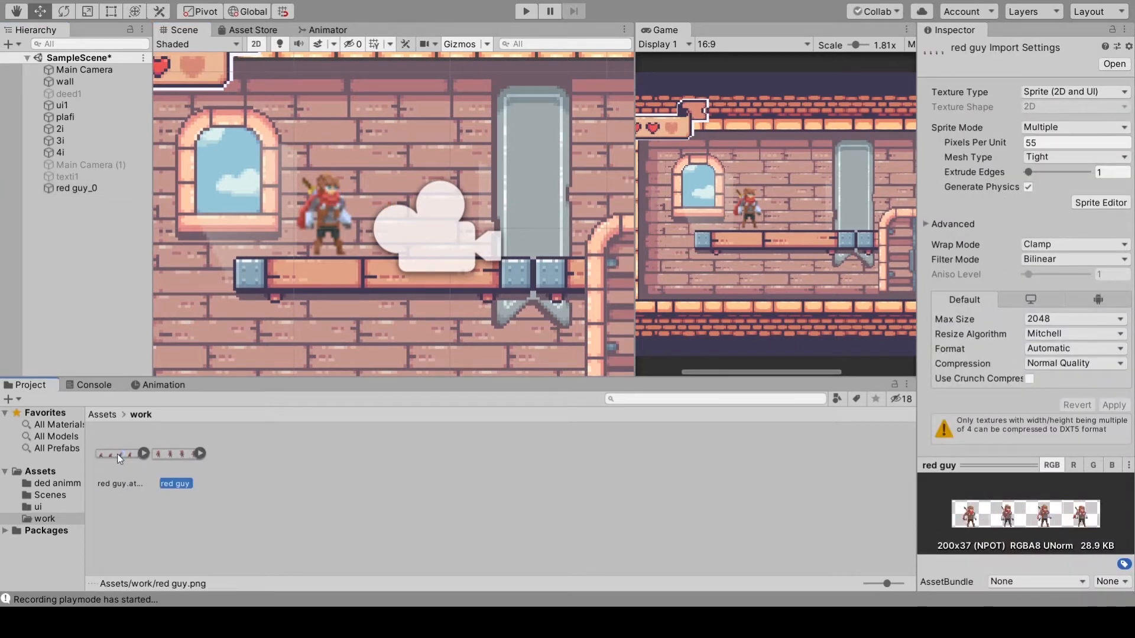
left_click(117, 454)
left_click(173, 456)
left_click(135, 456)
left_click(178, 456)
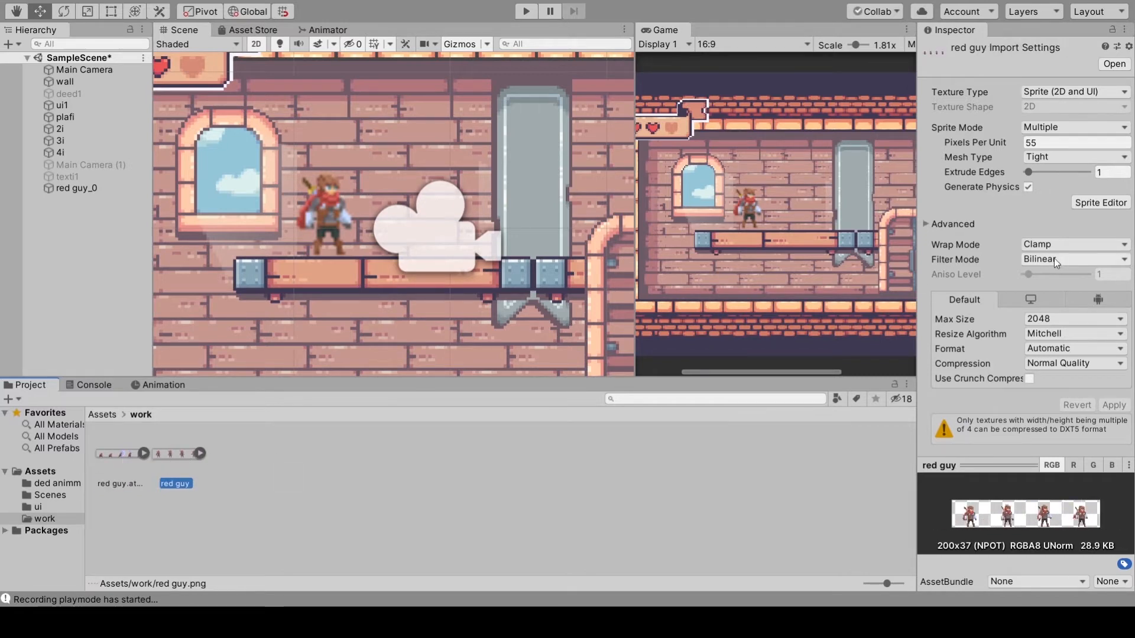
left_click(144, 454)
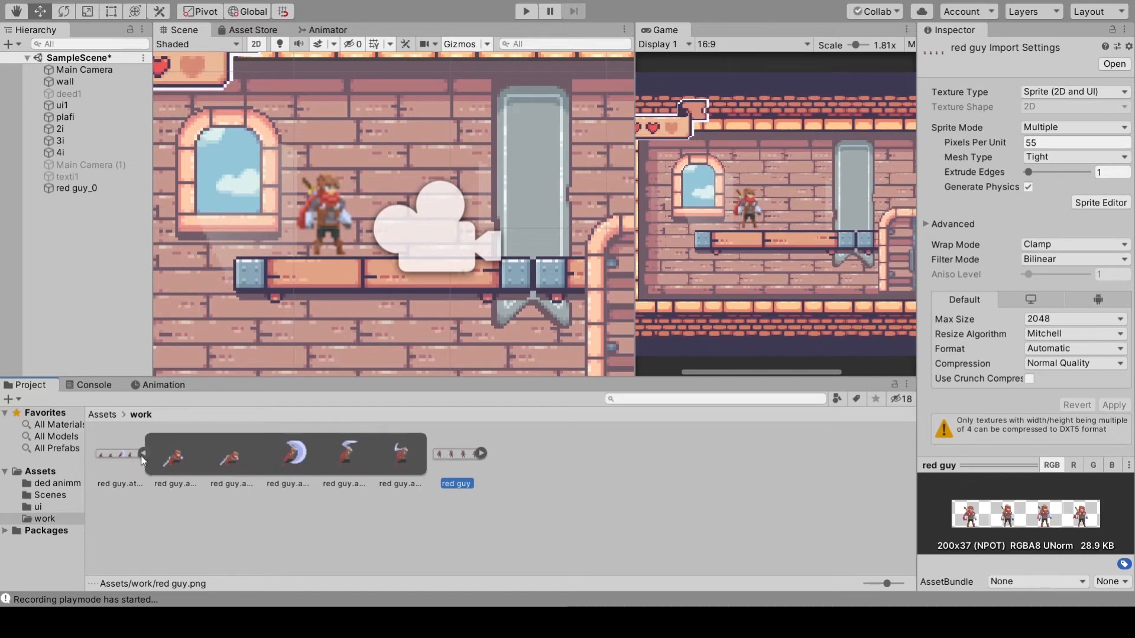
left_click(143, 453)
Set both the red guy and red guy.attack sheets to Point (no filter) filter mode and None compression, and apply the settings.
left_click(115, 459)
left_click(175, 455, "ctrl")
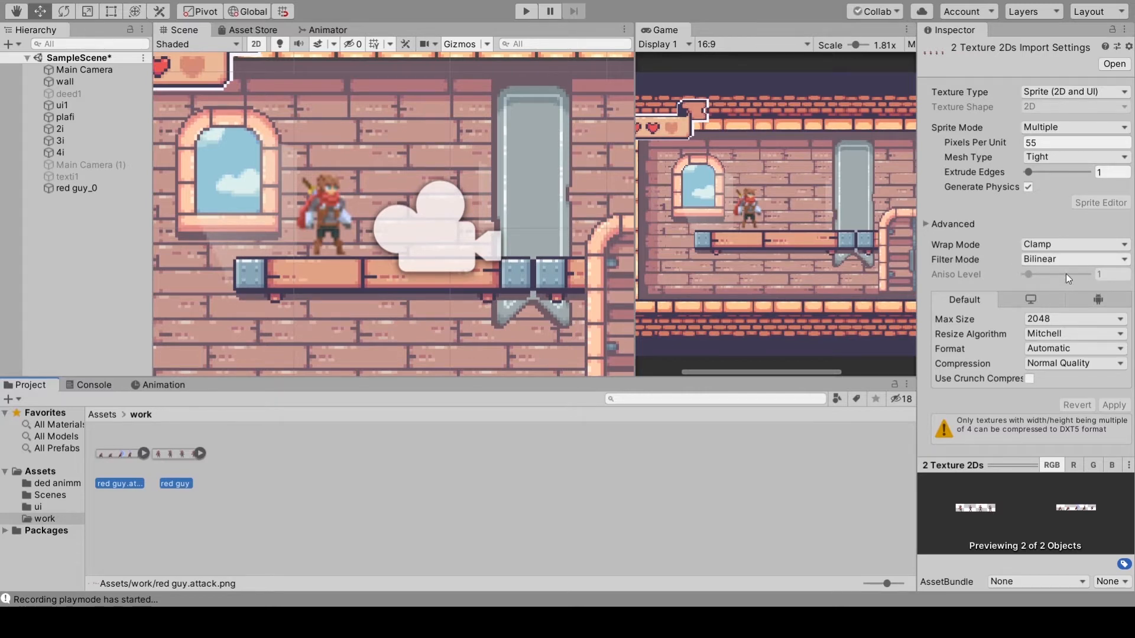
left_click(1101, 275)
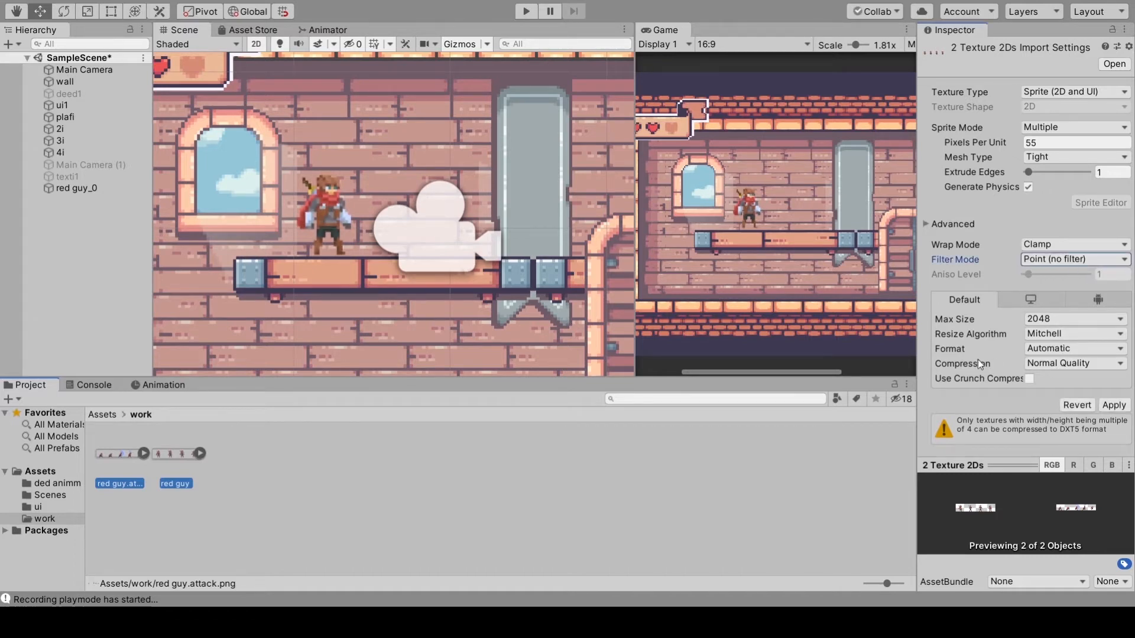
left_click(1066, 364)
left_click(1056, 378)
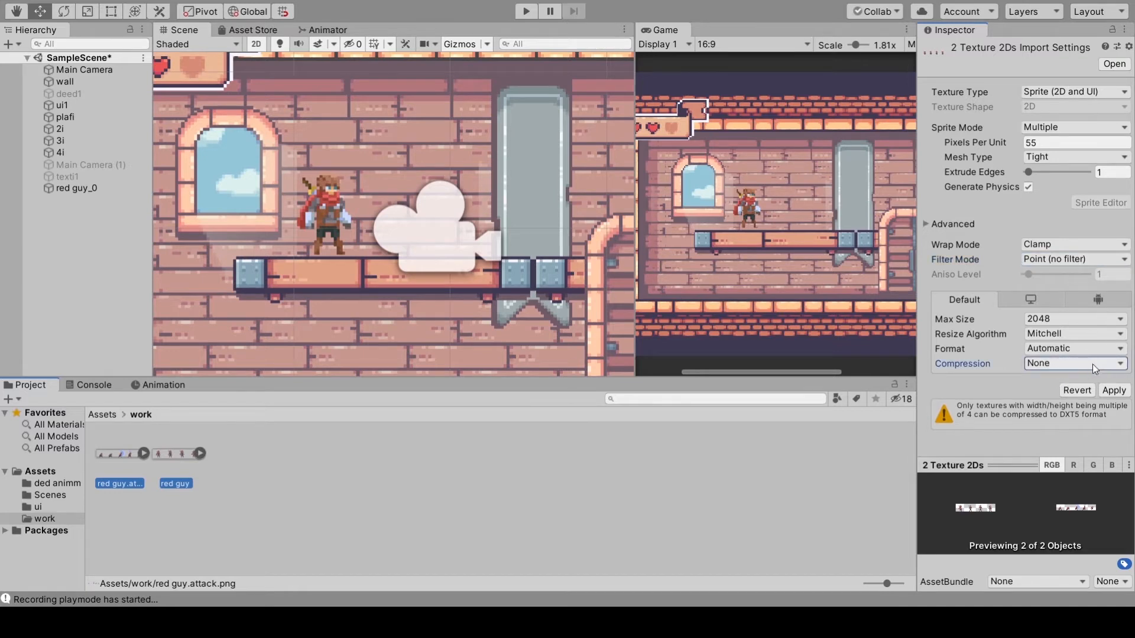
left_click(1114, 391)
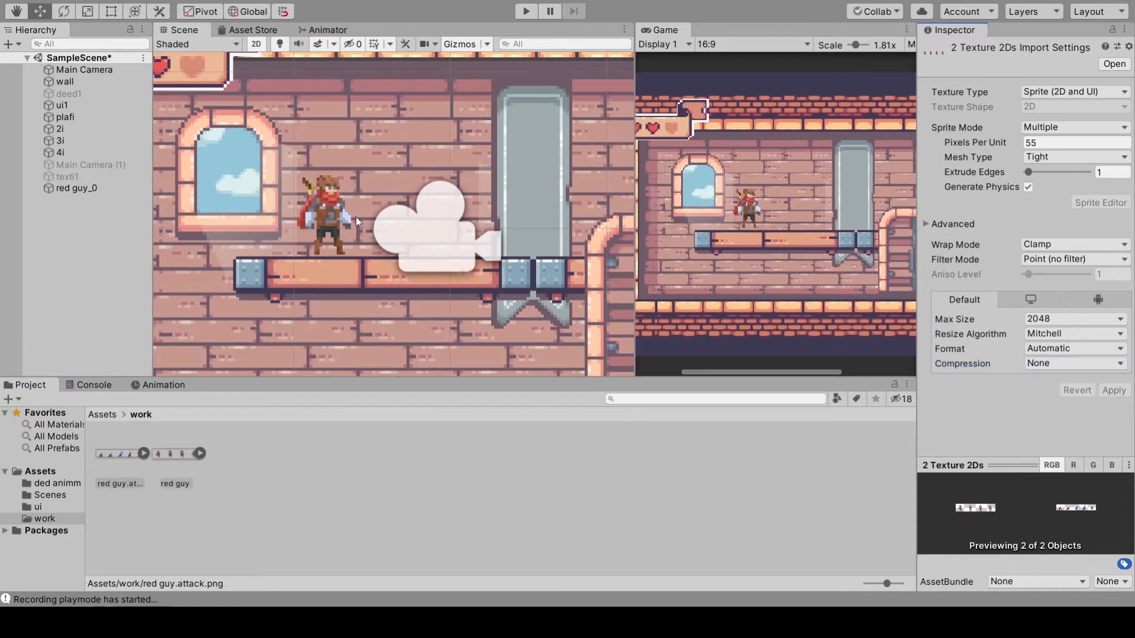
Check the hero's pixels up close and shift the object slightly down and left on the platform to about X -0.806, Y 0.134.
scroll(356, 218, "up", 5)
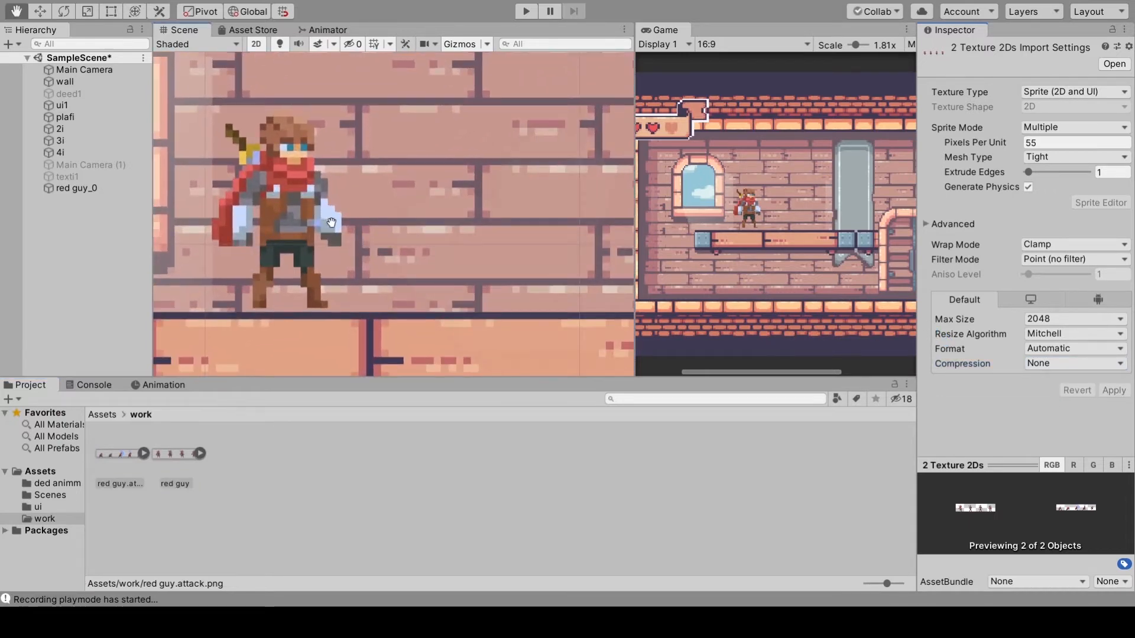
middle_click_drag(331, 222, 383, 233)
left_click(343, 215)
left_click(118, 204)
left_click(318, 225)
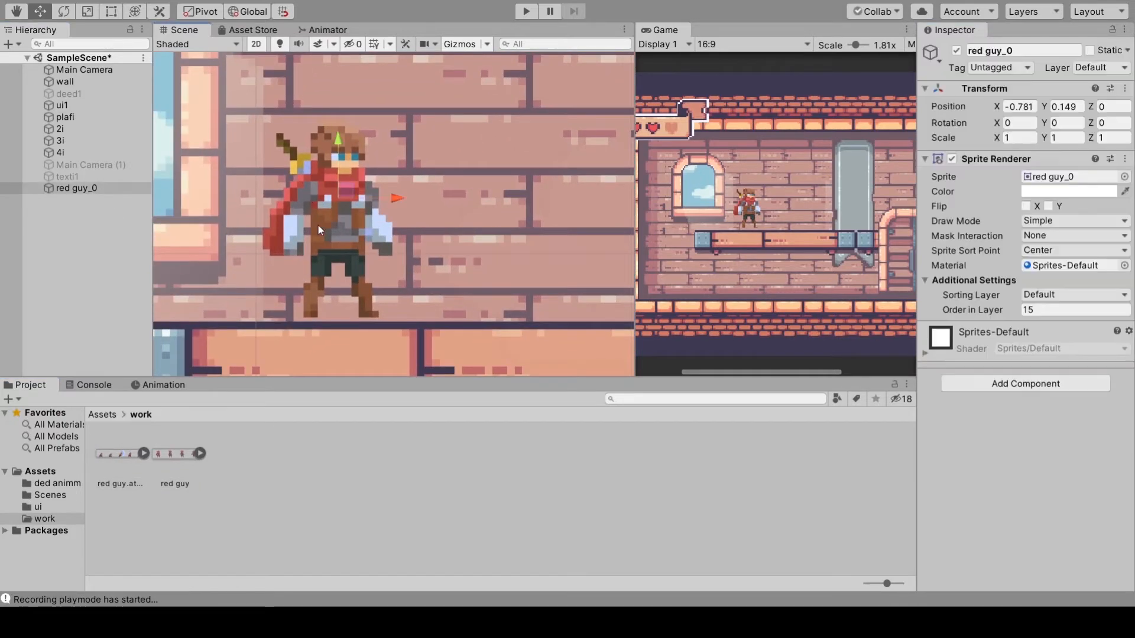
scroll(353, 191, "down", 6)
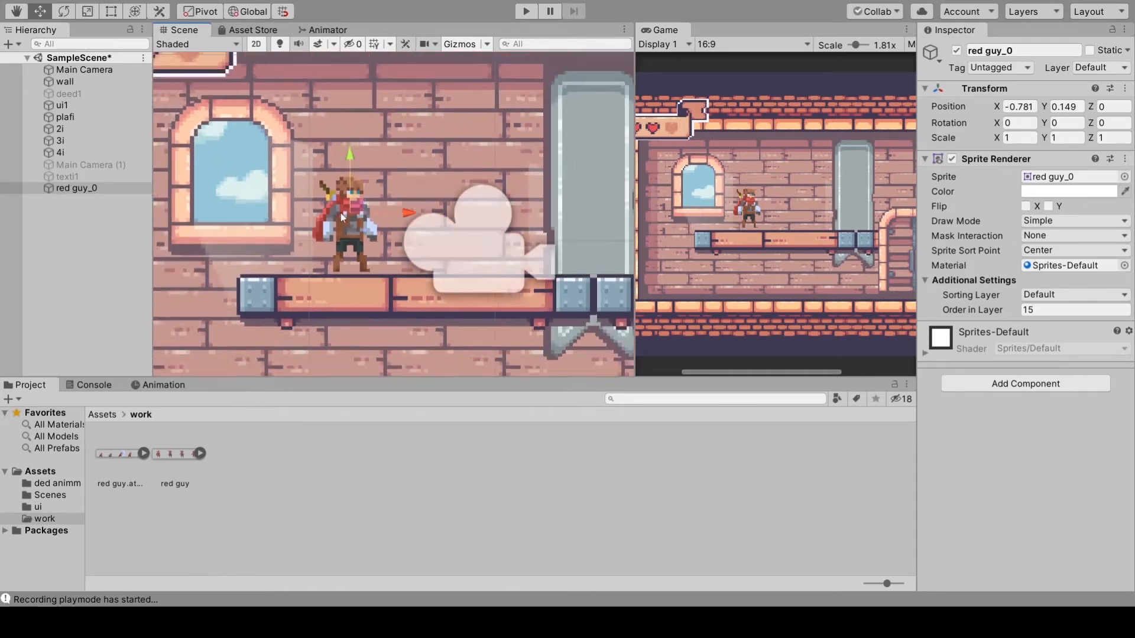
scroll(355, 209, "up", 1)
left_click_drag(360, 204, 357, 207)
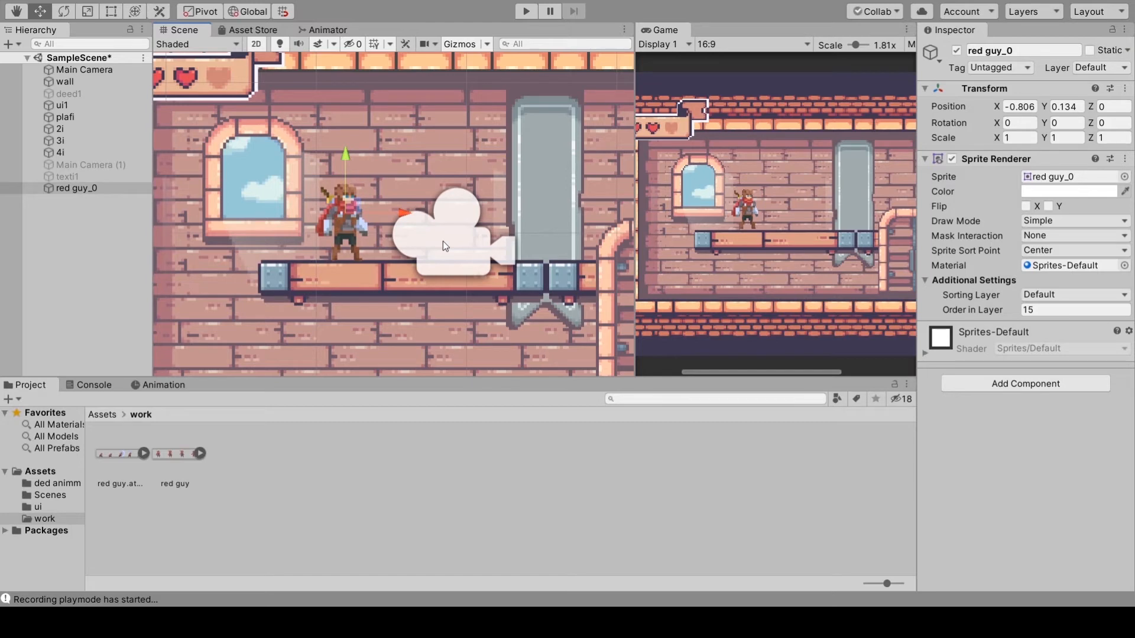
left_click(320, 449)
left_click(345, 229)
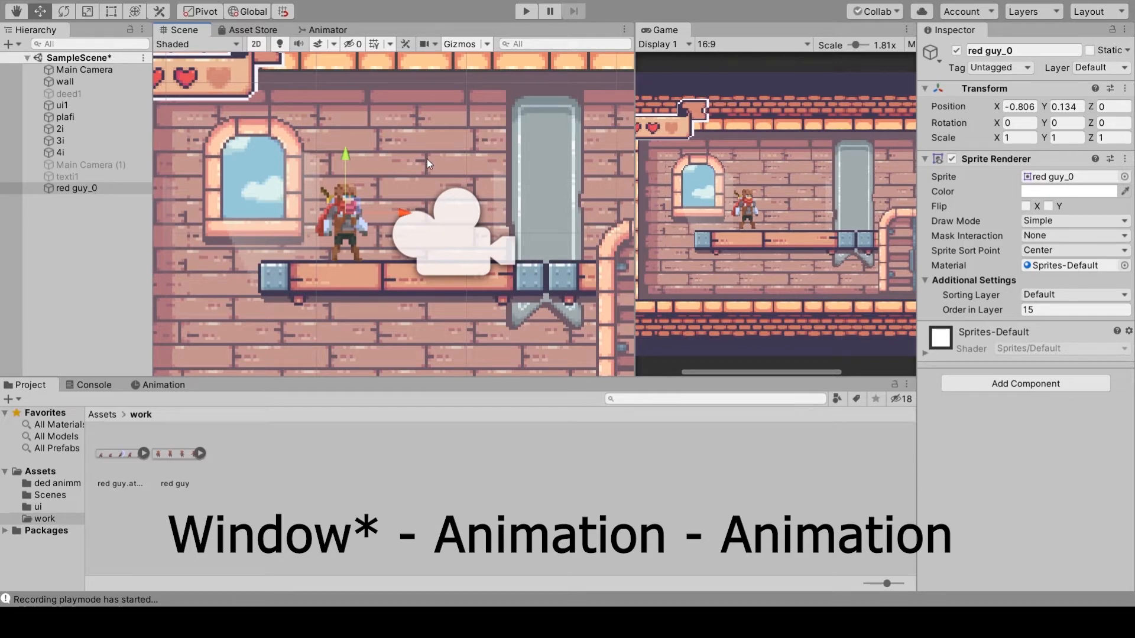
left_click(304, 473)
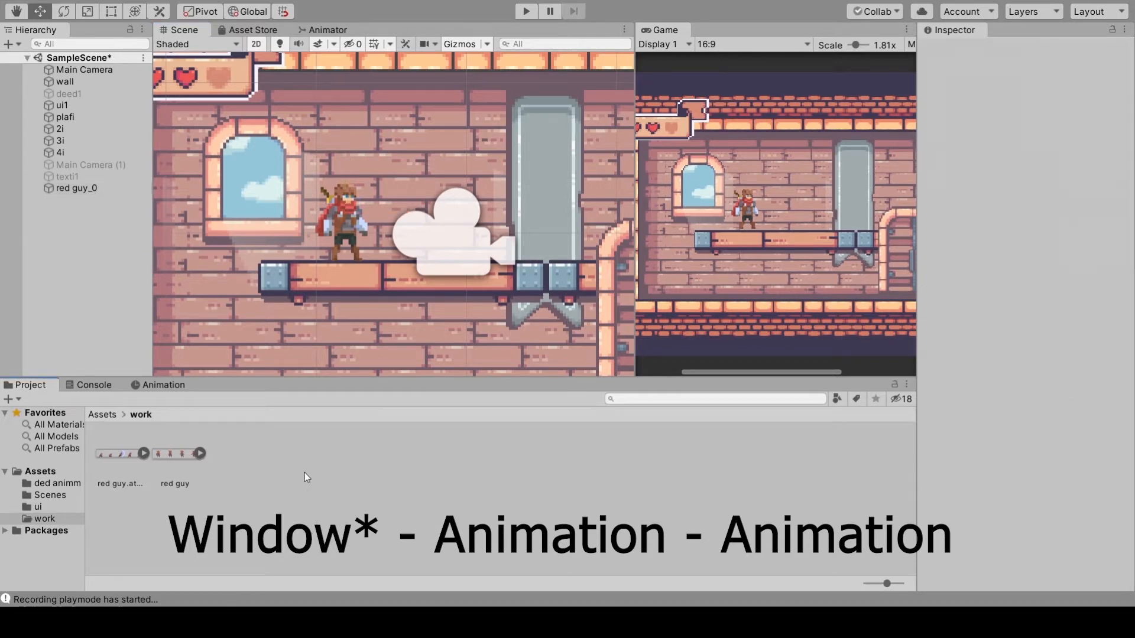
Select red guy_0 for animating in the Animation window and nudge the hero left to about X -0.831.
left_click(161, 385)
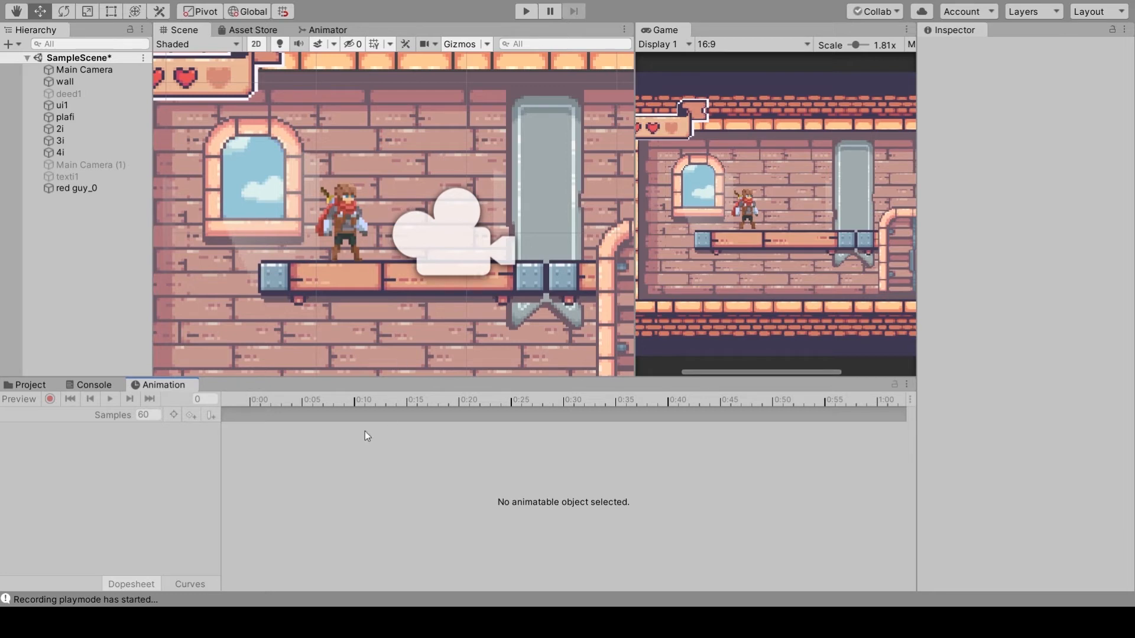
left_click(87, 189)
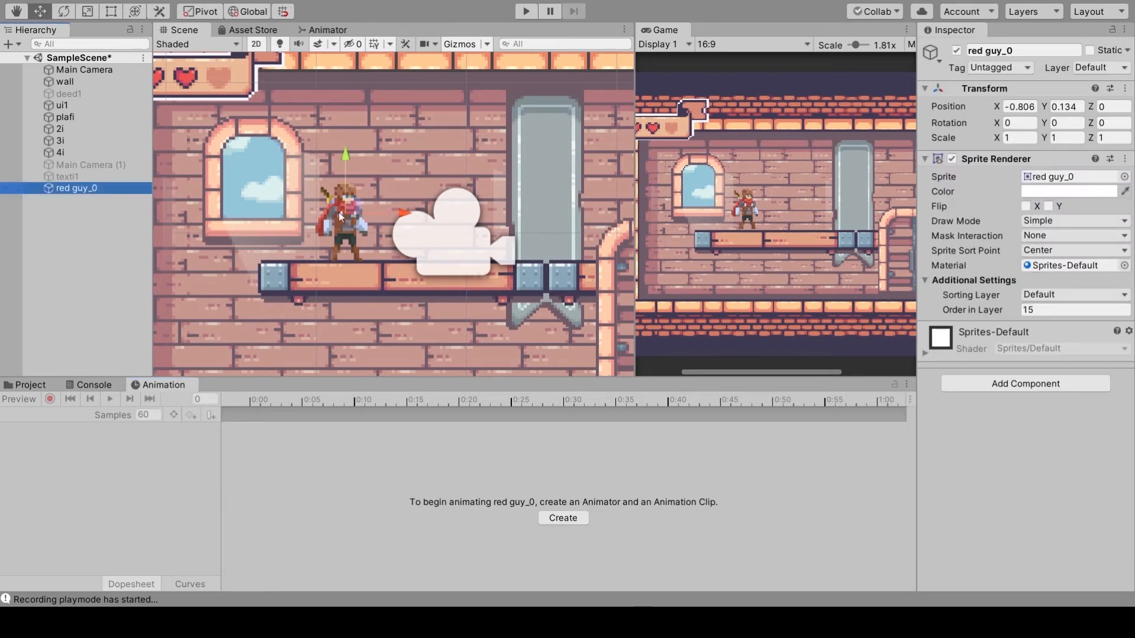
mouse_move(339, 211)
left_mouse_down()
mouse_move(353, 208)
mouse_move(334, 210)
left_mouse_up()
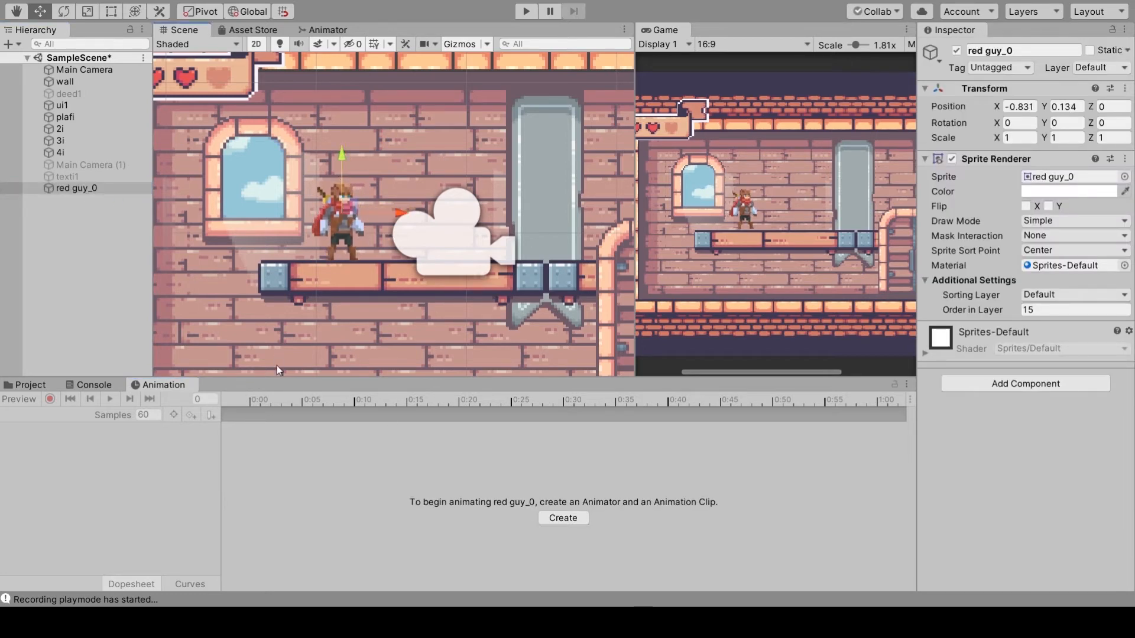
left_click(572, 520)
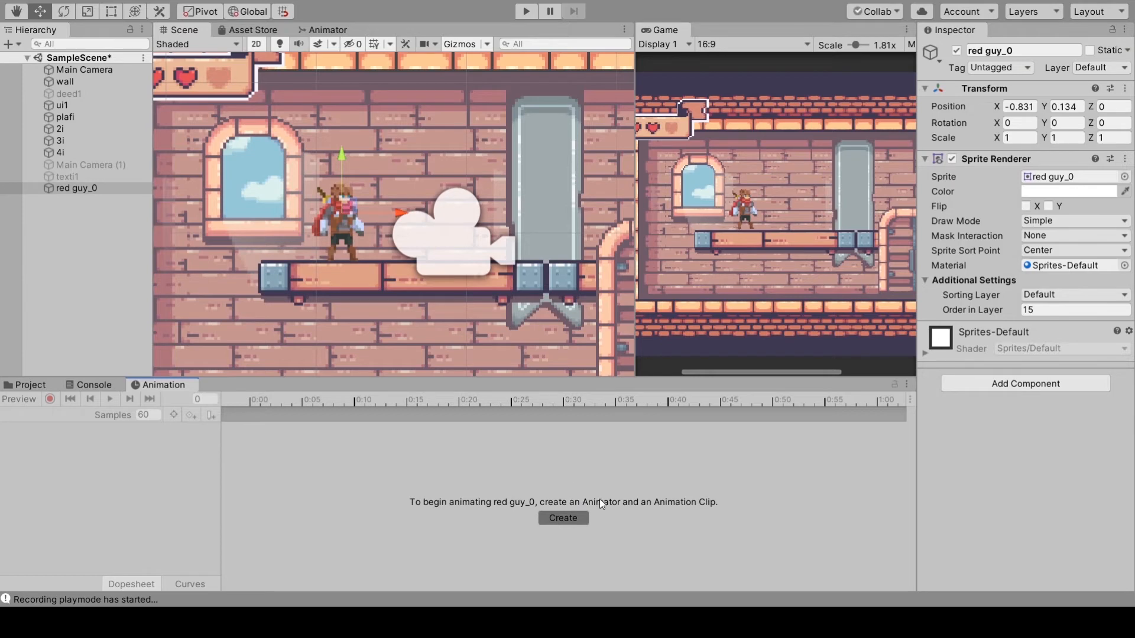
Create a folder named Animation inside the work folder and open it.
left_click(36, 385)
left_click(307, 435)
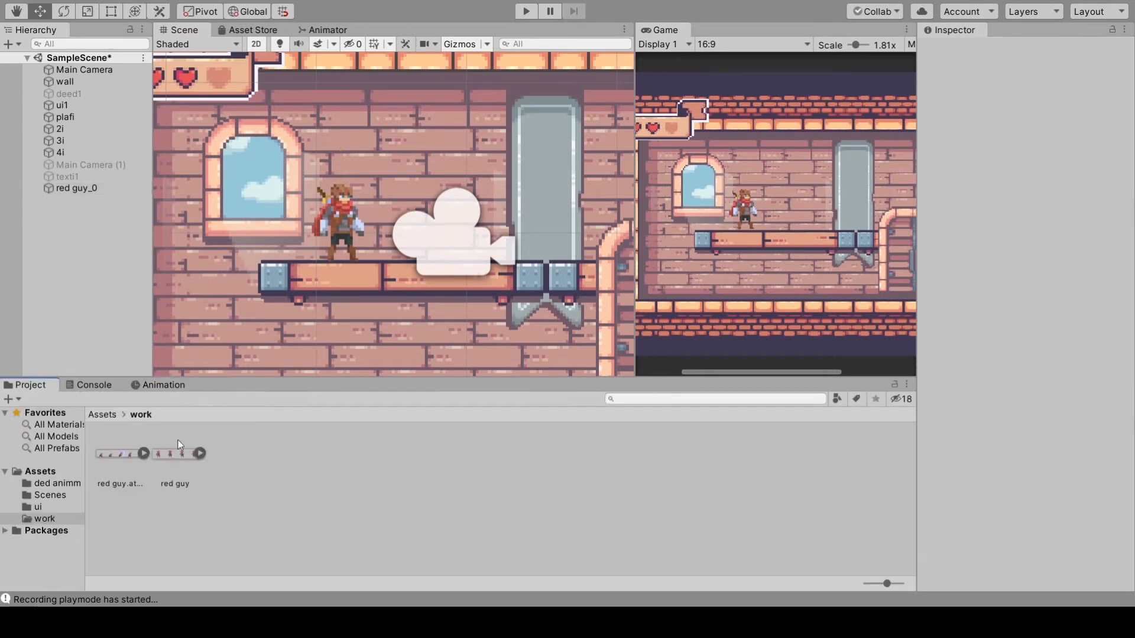
left_click(314, 437)
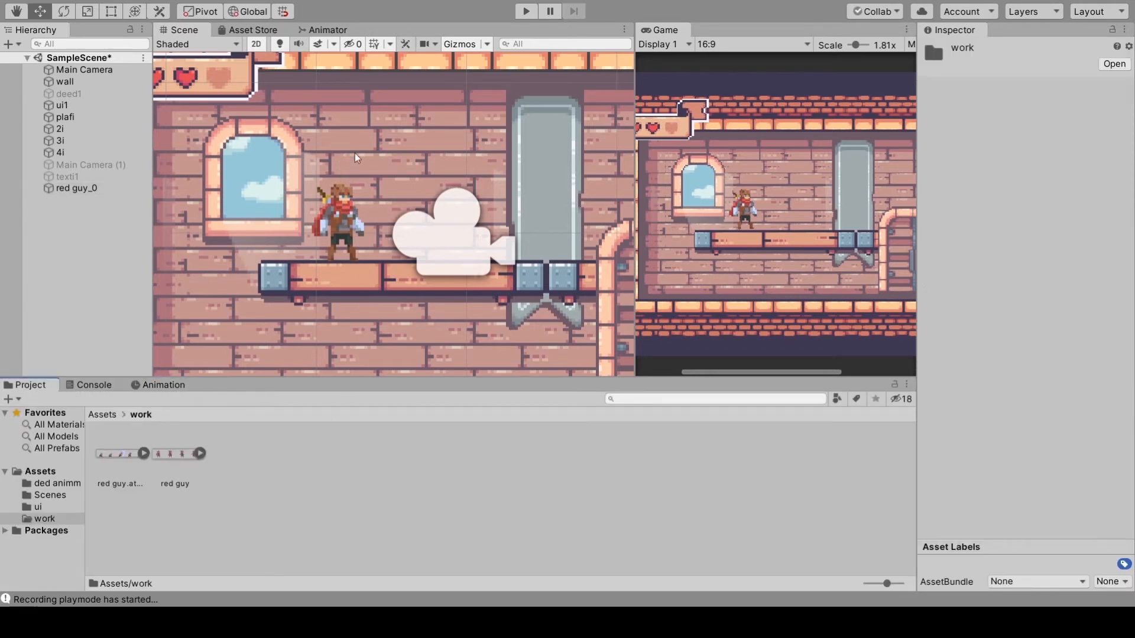
left_click(543, 71)
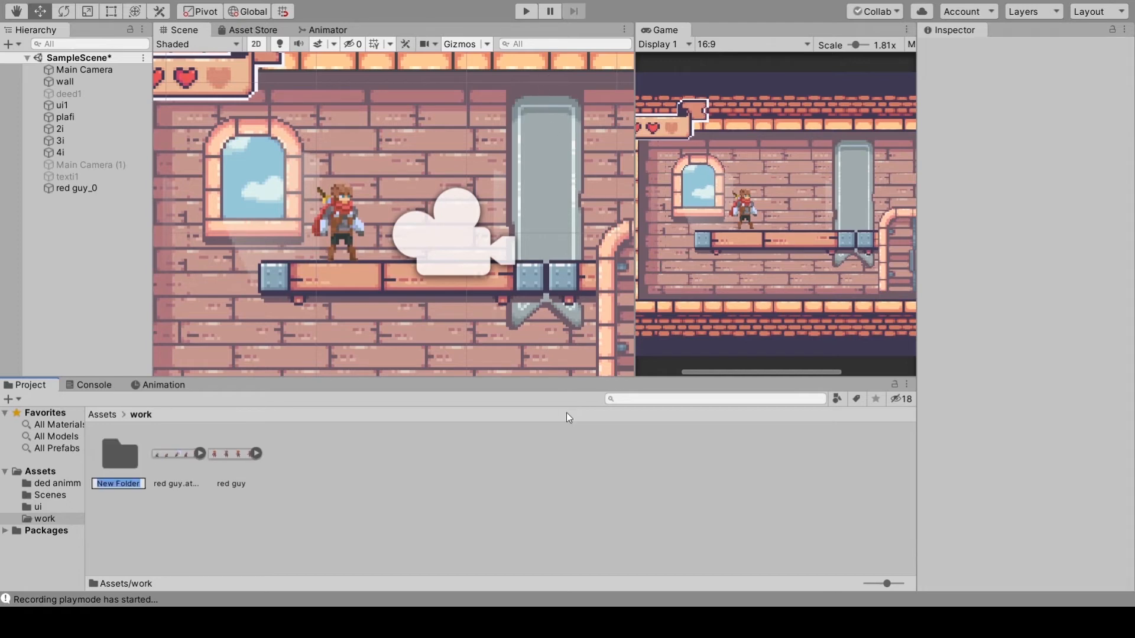
type("Animation")
key("Return")
key("Return")
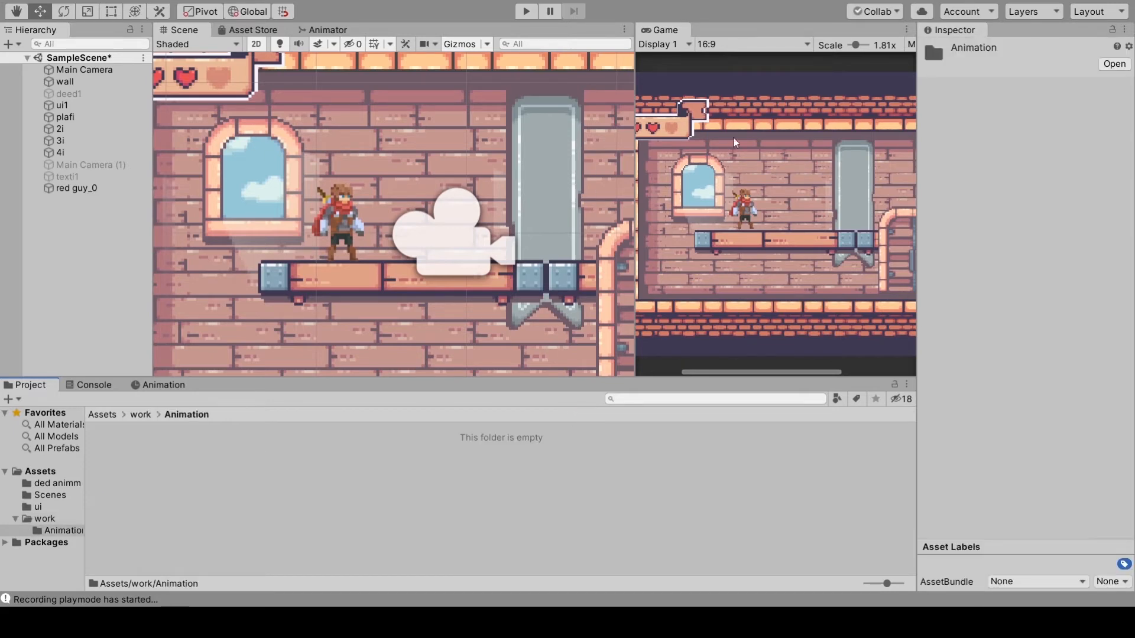
Create a subfolder named player inside the Animation folder.
key("ctrl+shift+n")
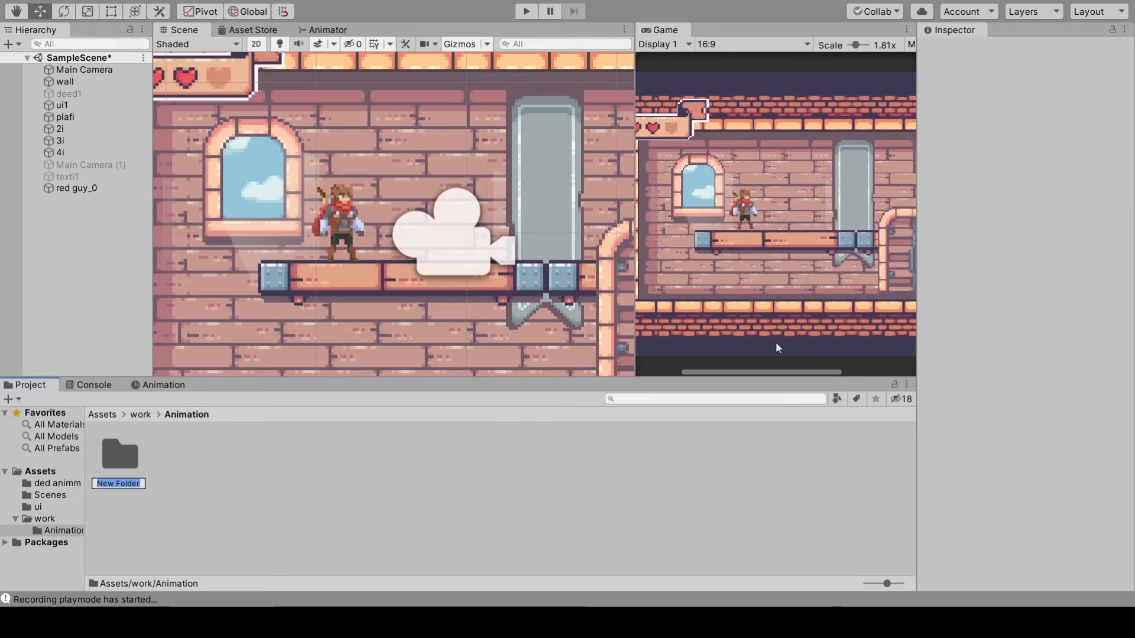
type("player")
key("Return")
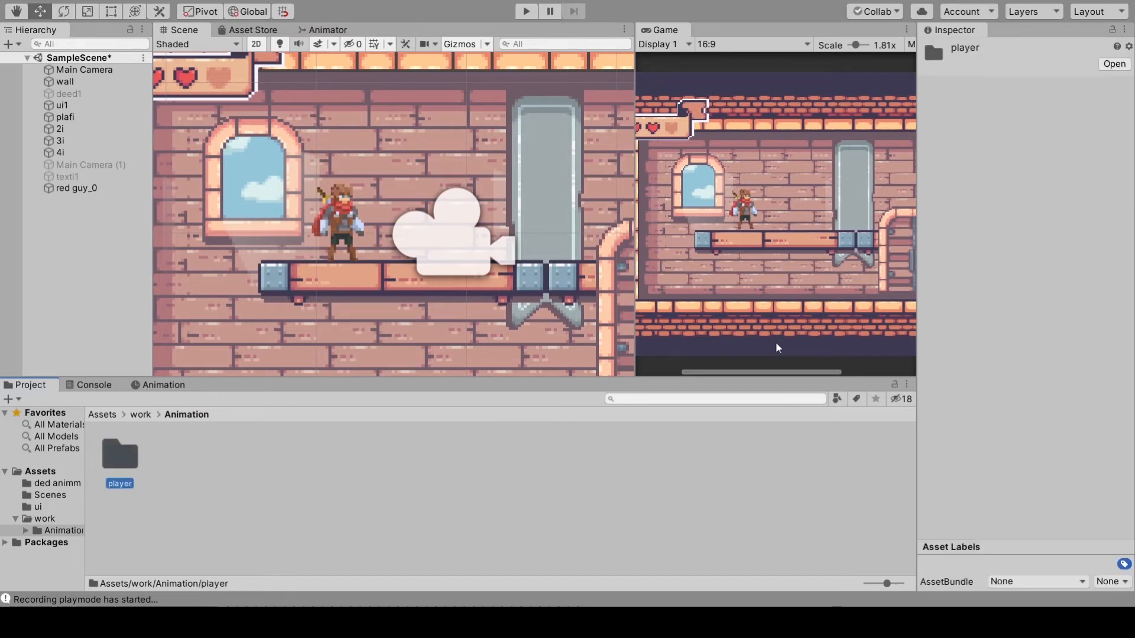
Browse through the work, Animation and player folders to check the new folder structure.
left_click(141, 414)
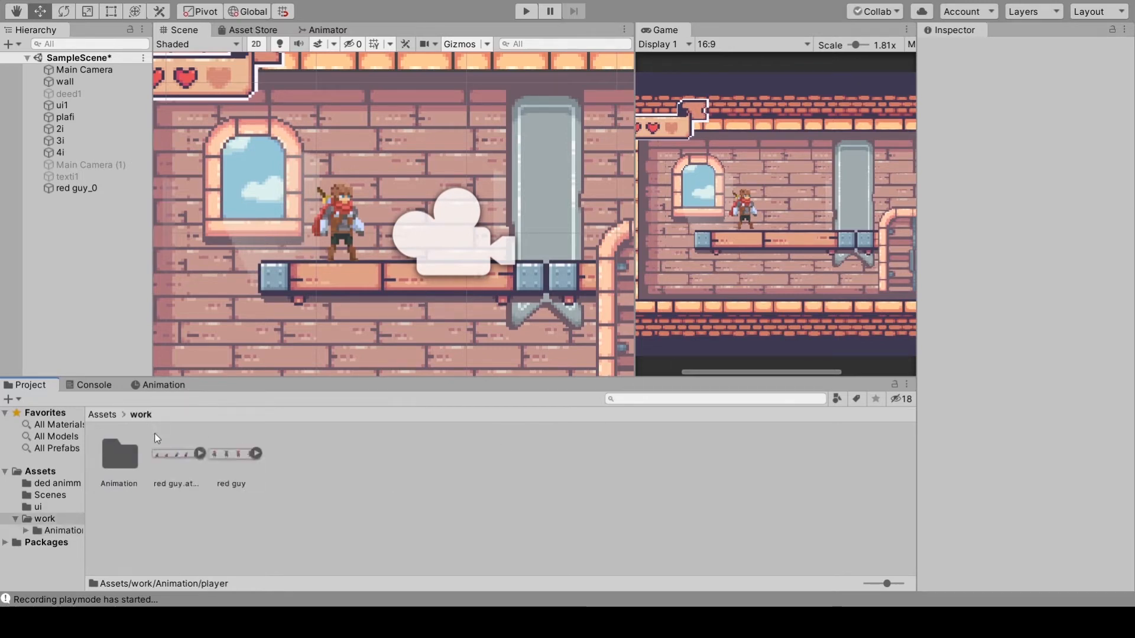
double_click(123, 470)
double_click(126, 455)
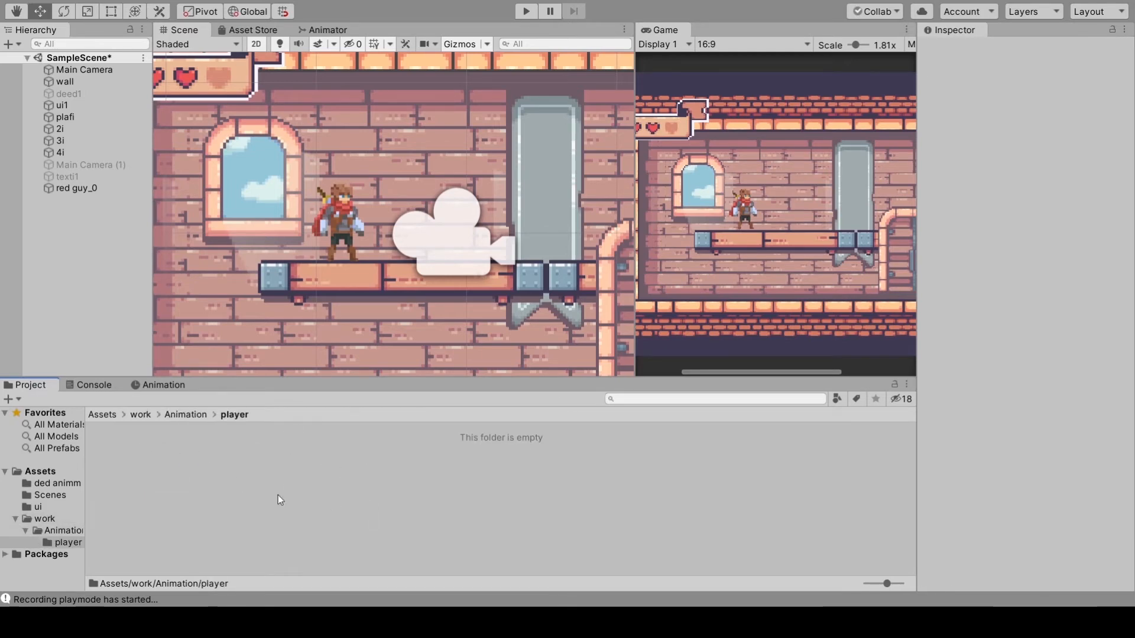
right_click(227, 463)
left_click(209, 481)
right_click(209, 481)
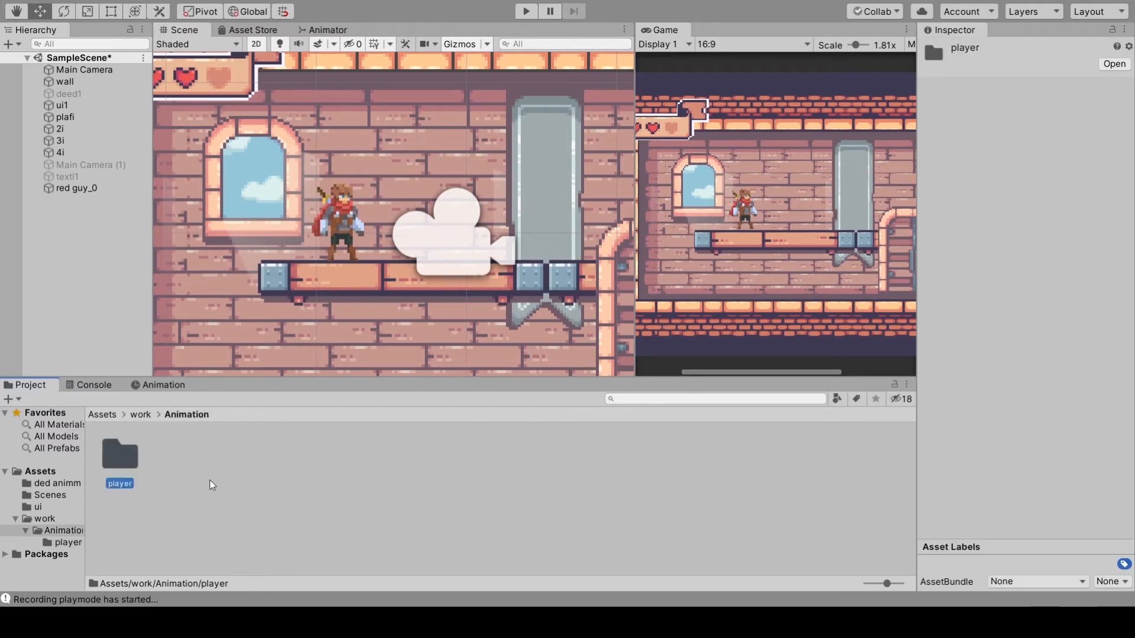
key("BackSpace")
Create an Animator for red guy_0 with the animation clips idle and attack, and make idle the active clip.
left_click(164, 385)
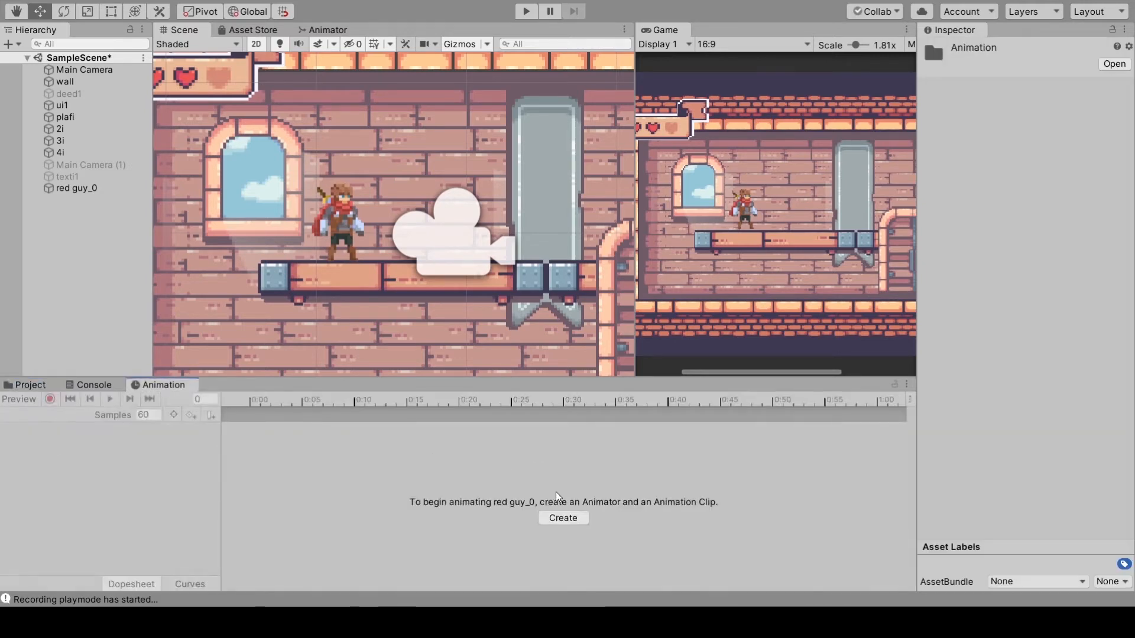
left_click(565, 519)
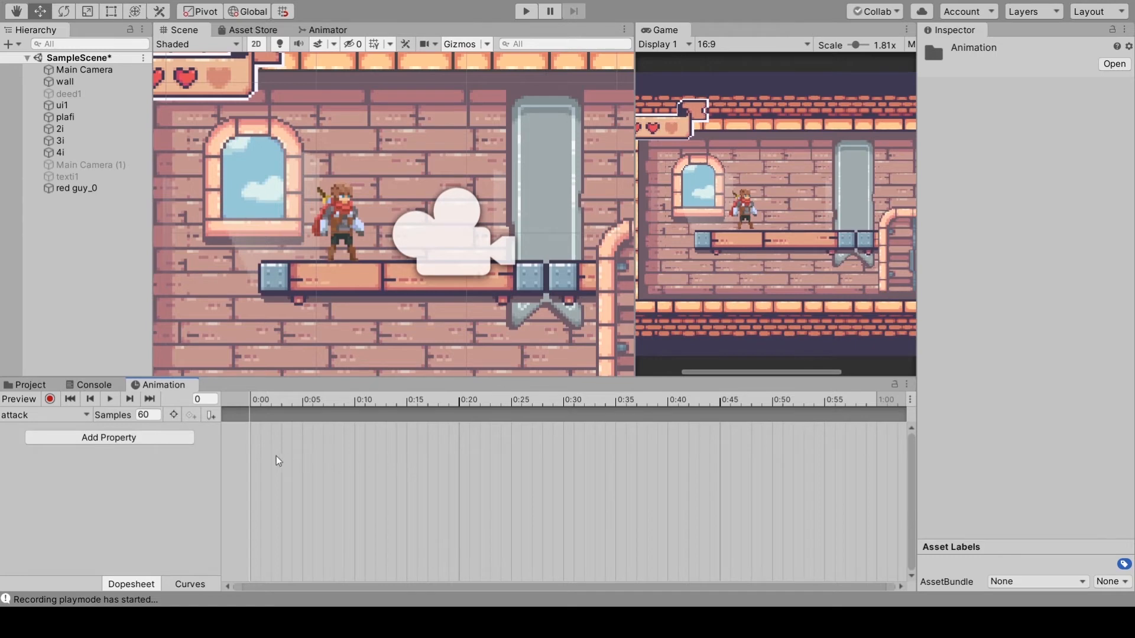
left_click(33, 443)
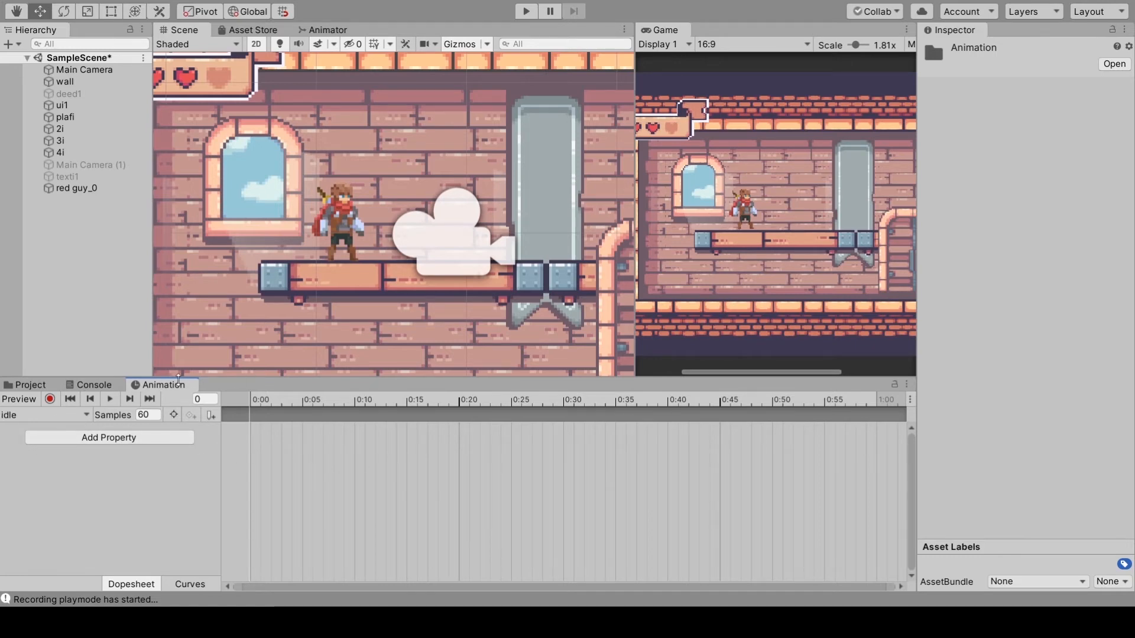
Dock the Animation window below the scene and add the four frames red guy_0 to red guy_3 to the idle clip.
left_click_drag(176, 386, 246, 300)
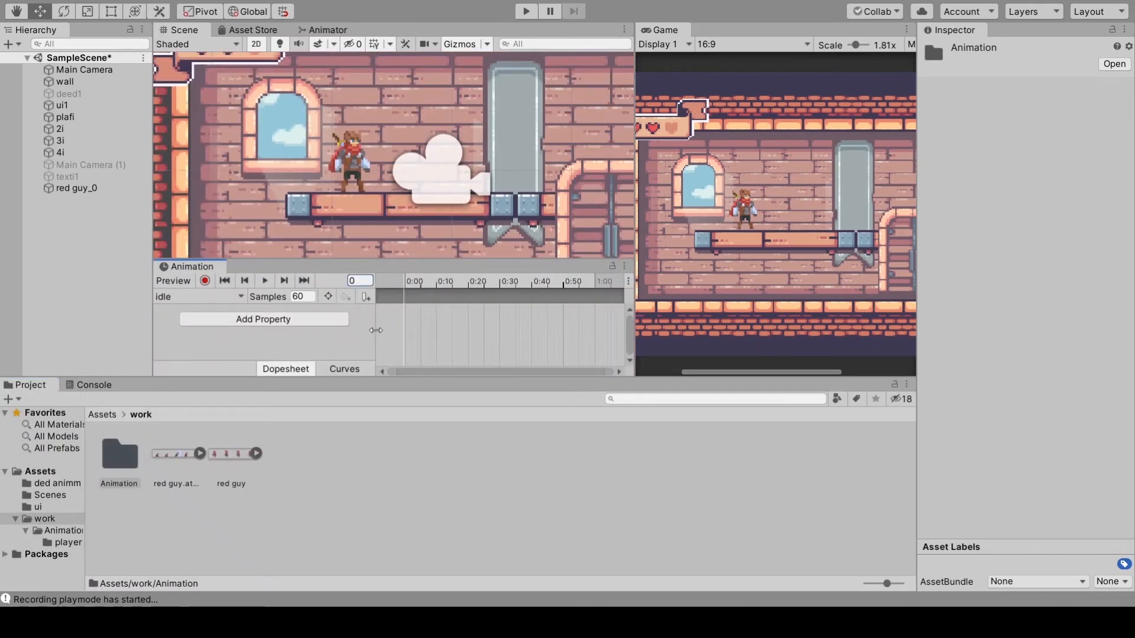
left_click(242, 459)
left_click(258, 452)
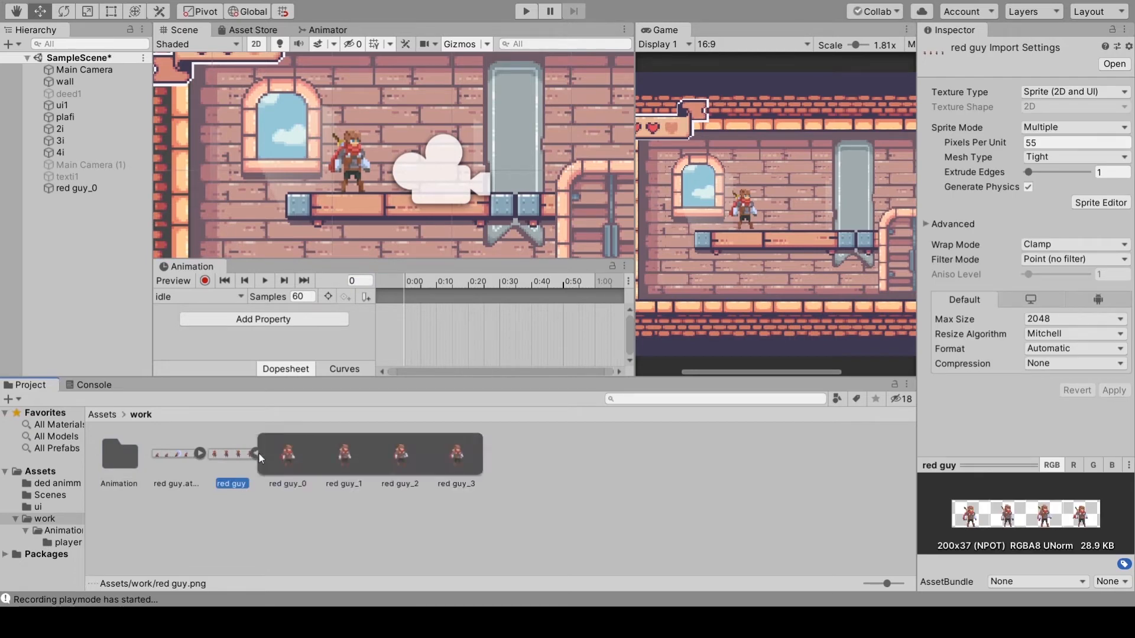
left_click(284, 455)
left_click(458, 463, "shift")
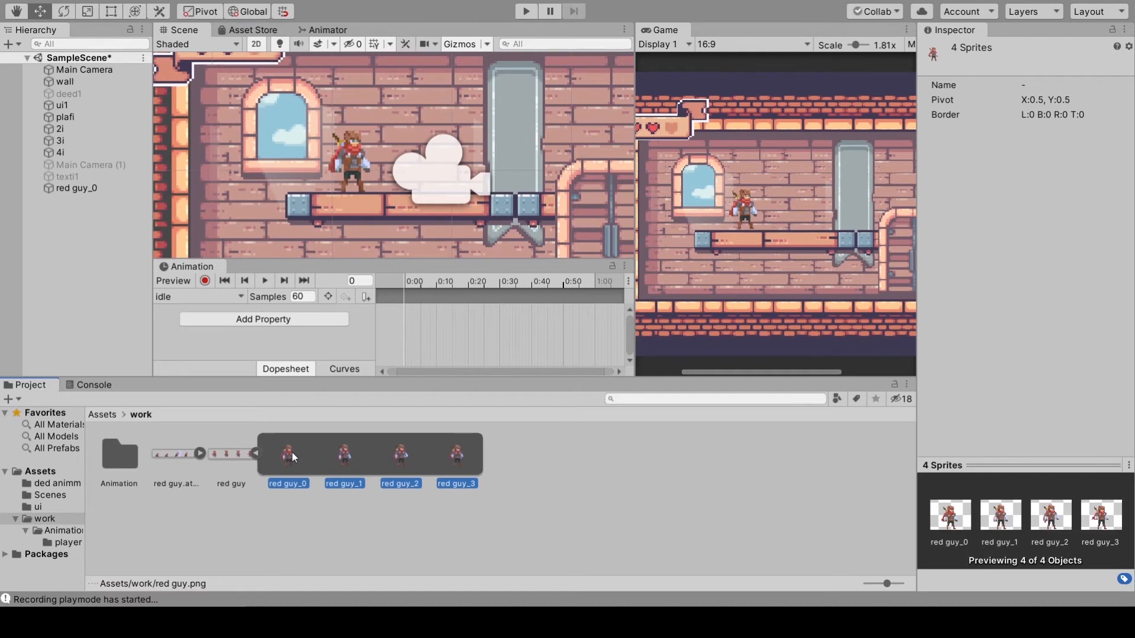
left_click_drag(292, 452, 416, 318)
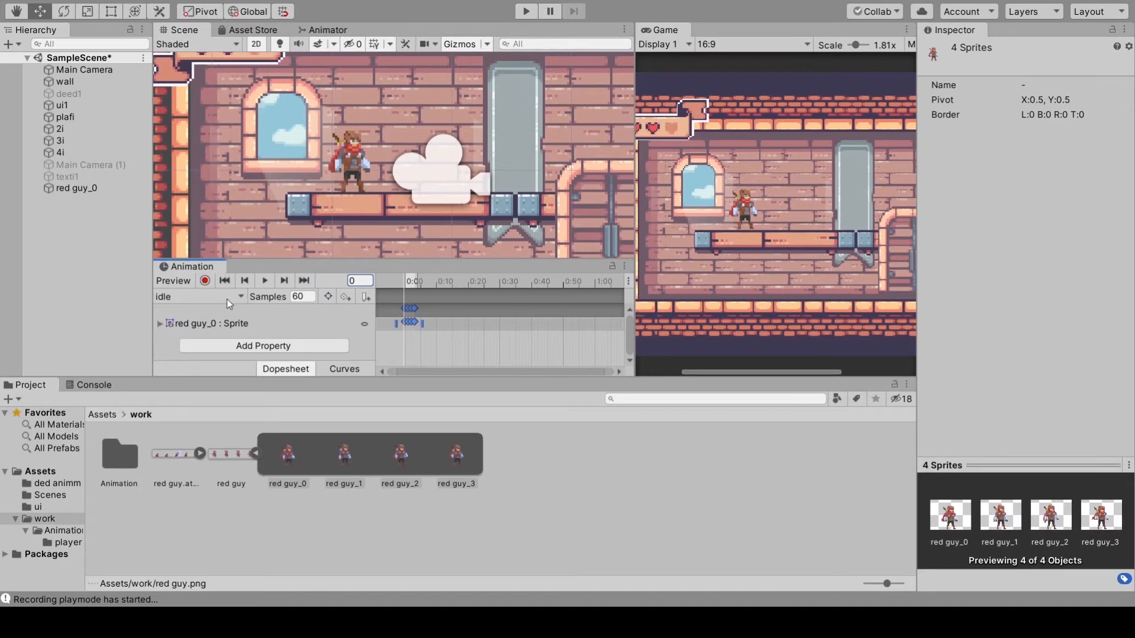
Switch to the attack clip and add all five red guy.attack frames to its timeline.
left_click(194, 314)
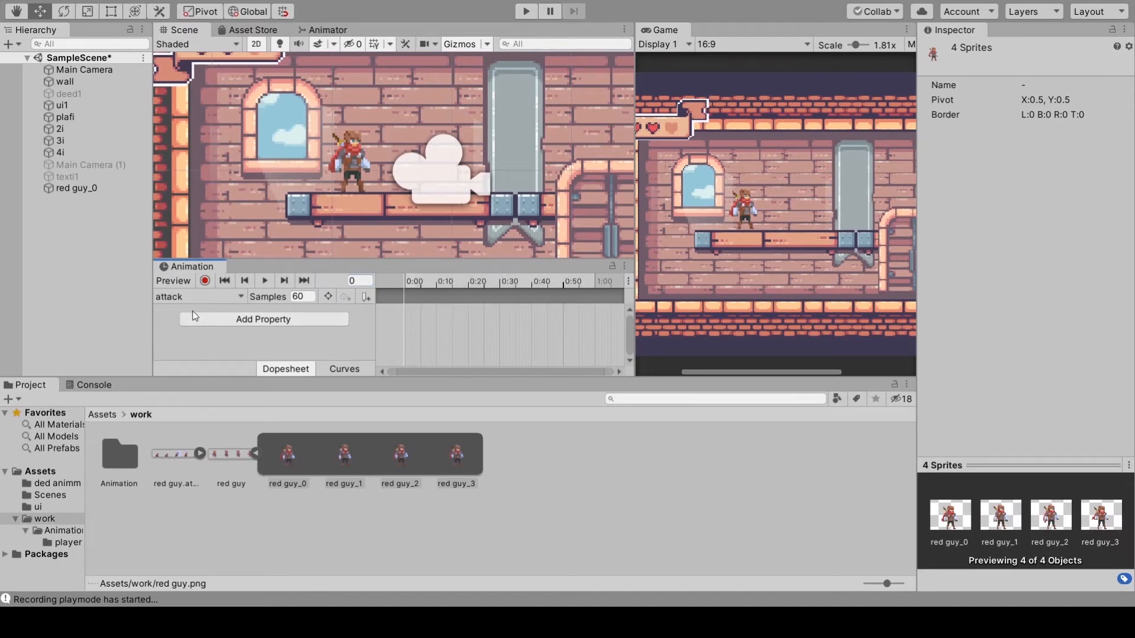
left_click(256, 453)
left_click(200, 453)
left_click(249, 455)
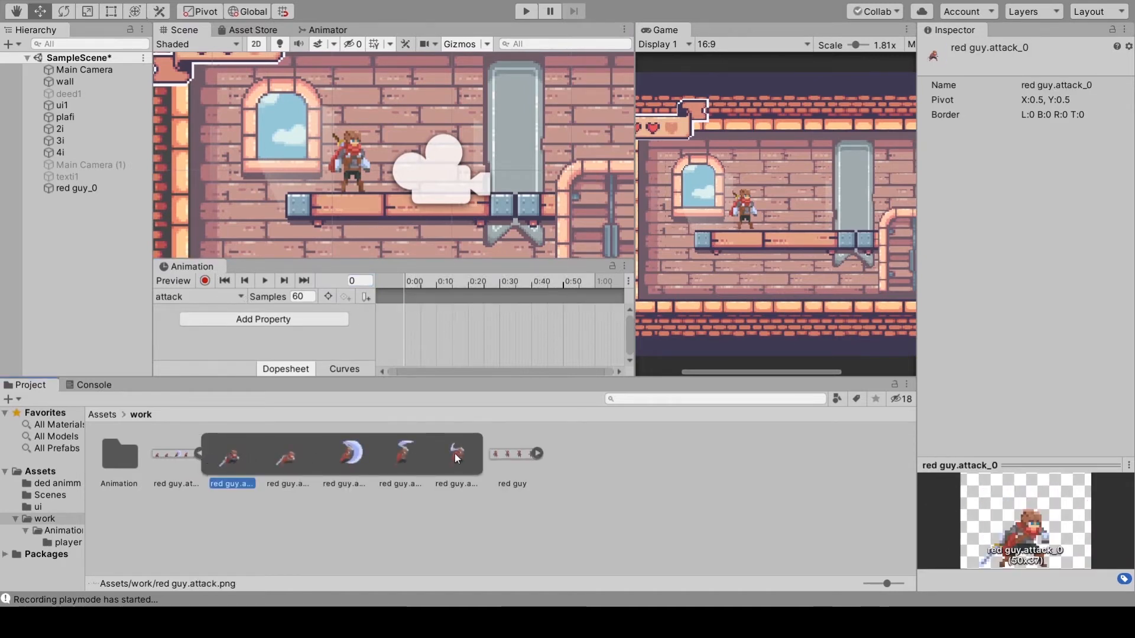
left_click(453, 483, "shift")
left_click_drag(231, 458, 417, 314)
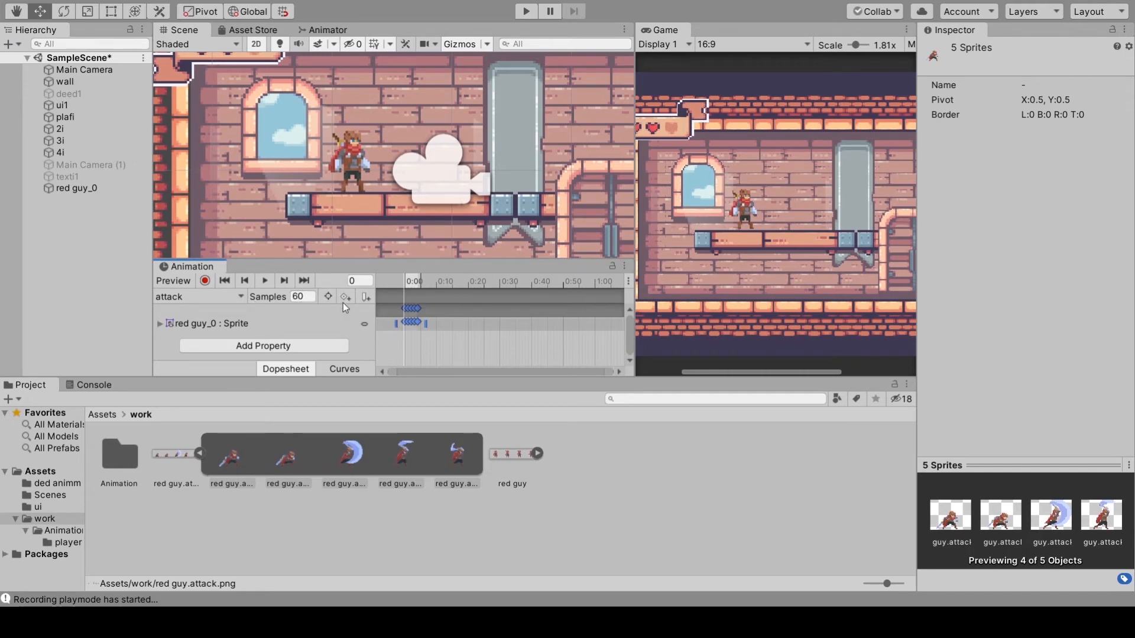
Dock the Animation window back beside Project and Console, and play the idle clip.
left_click(555, 455)
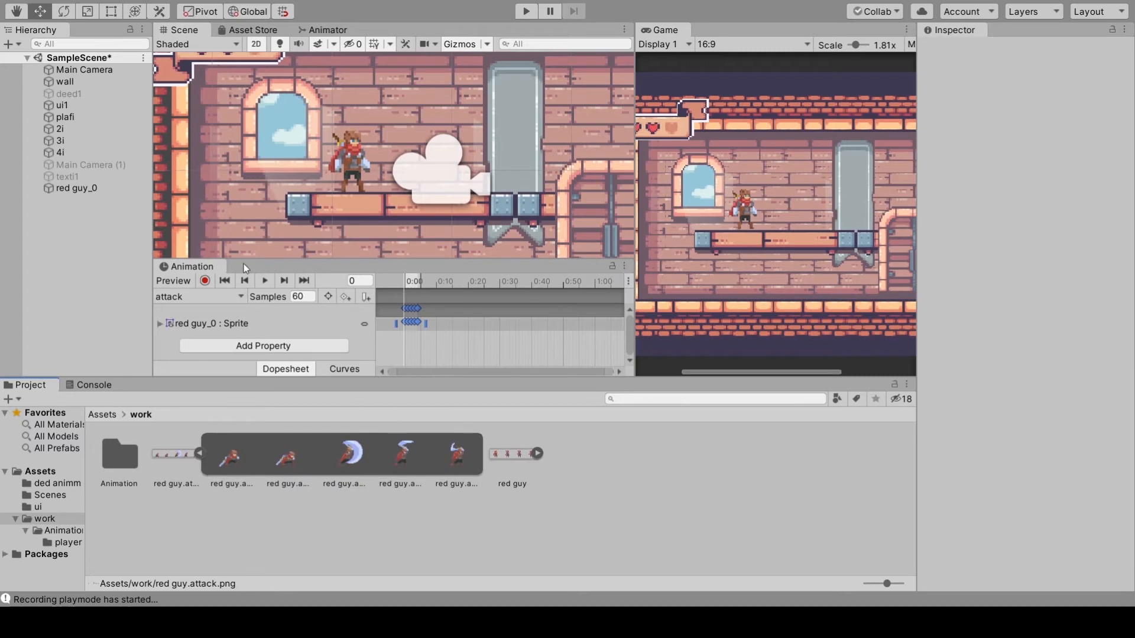
left_click_drag(204, 267, 195, 398)
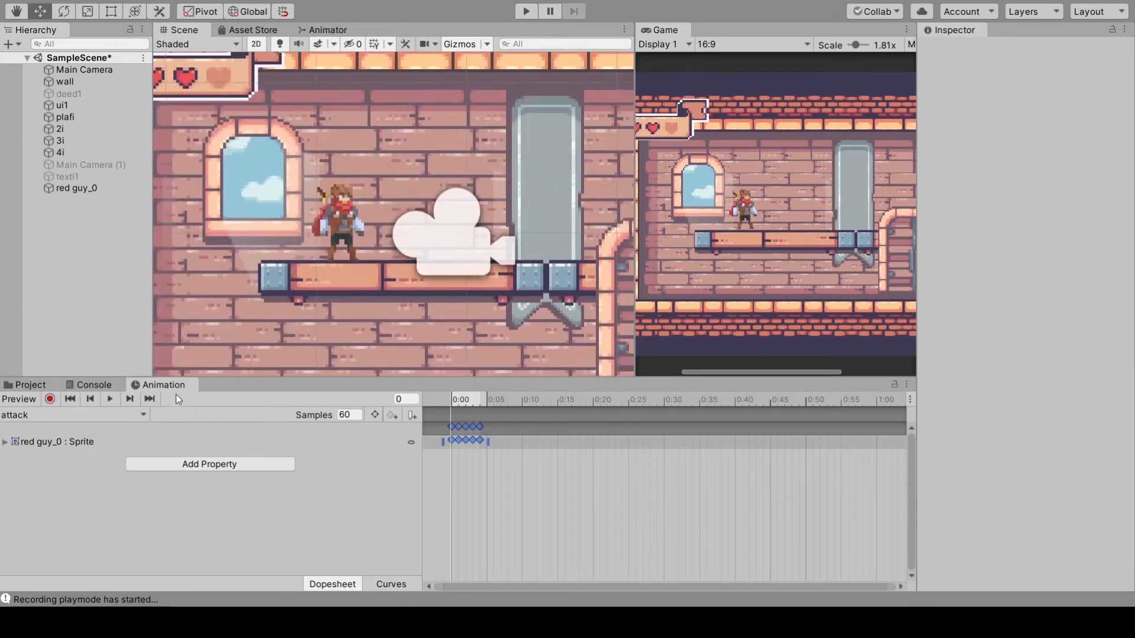
left_click(169, 390)
left_click(45, 444)
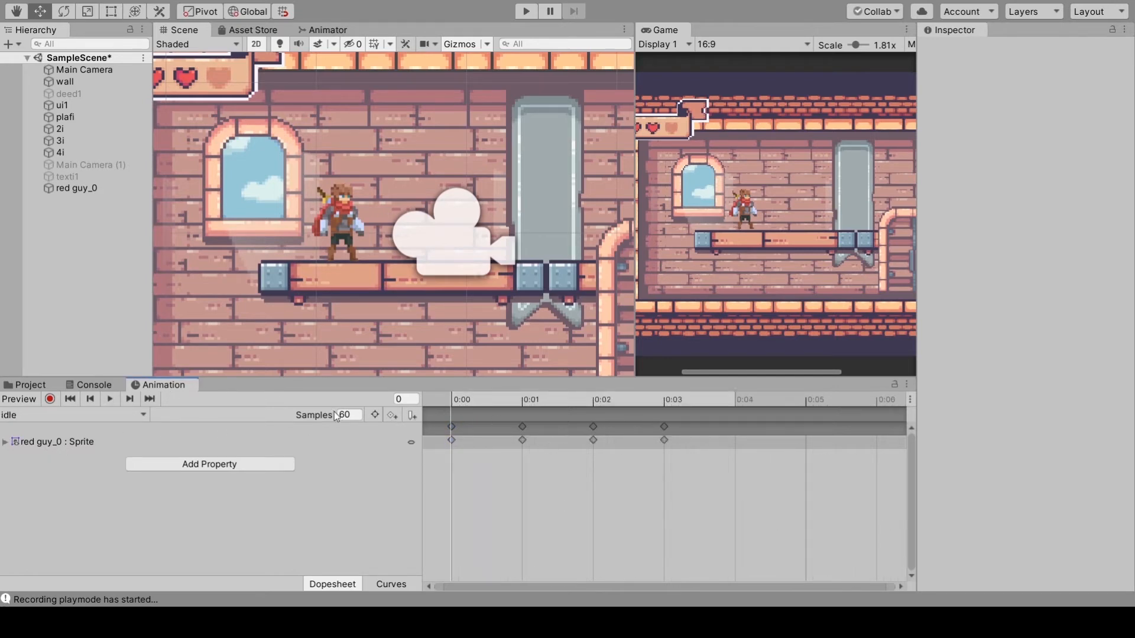
left_click(108, 399)
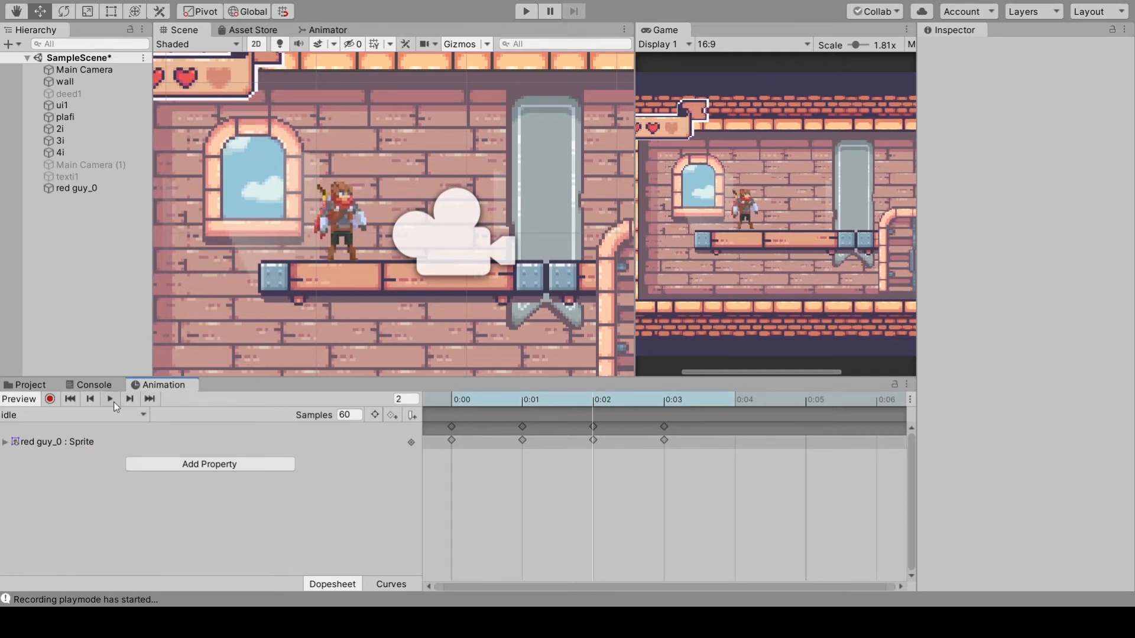
Set the idle clip's samples to 4 and widen the timeline by narrowing the property list.
left_click(354, 416)
type("4")
key("Return")
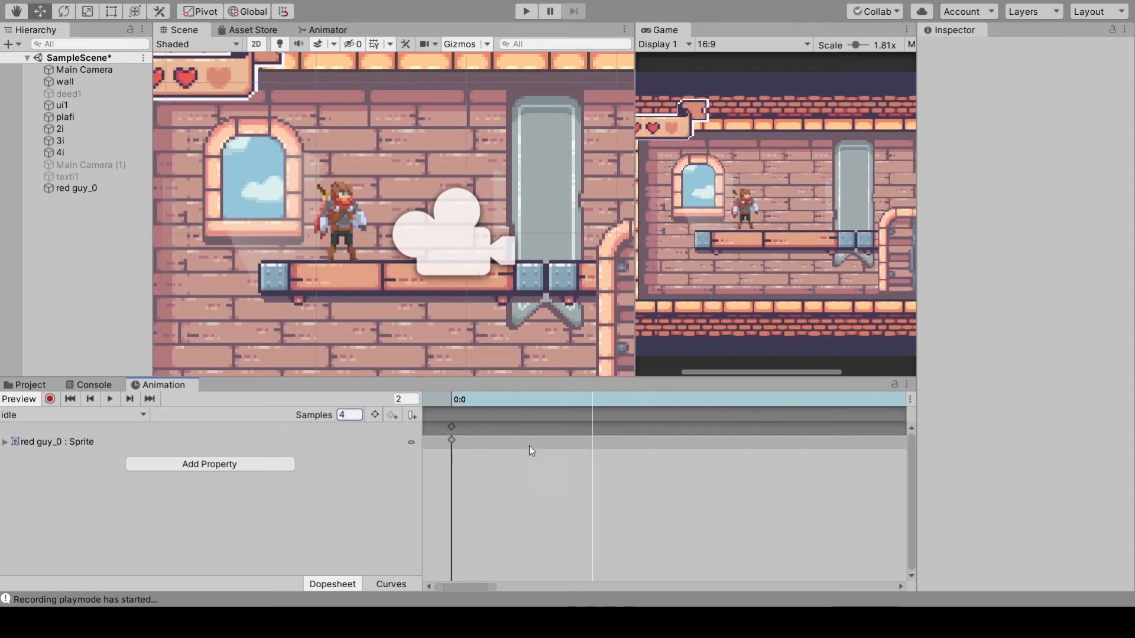
scroll(528, 461, "down", 2)
left_click_drag(421, 510, 221, 510)
scroll(443, 478, "down", 1)
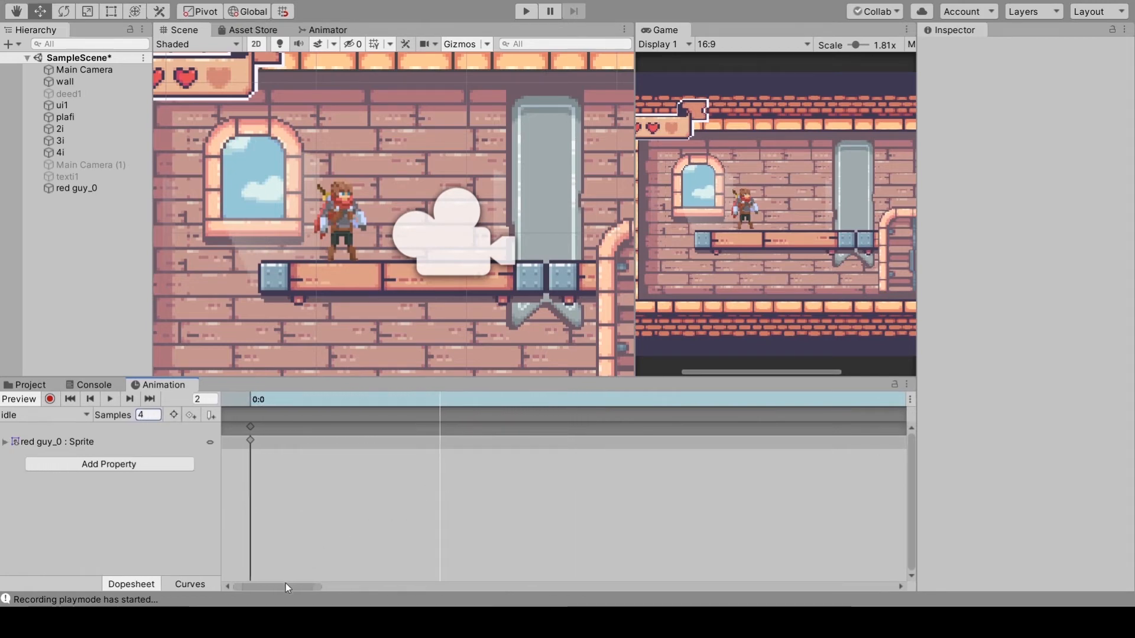
Play the idle clip at its new speed with all four keyframes in view to check the motion.
left_click(110, 400)
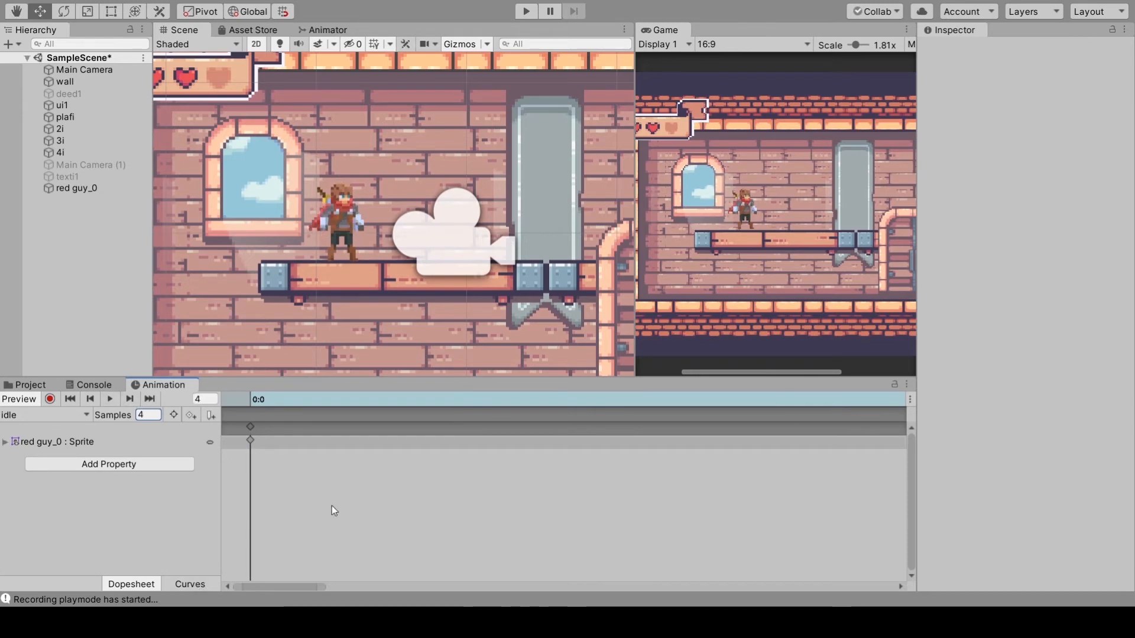
scroll(344, 505, "down", 2)
scroll(398, 495, "down", 2)
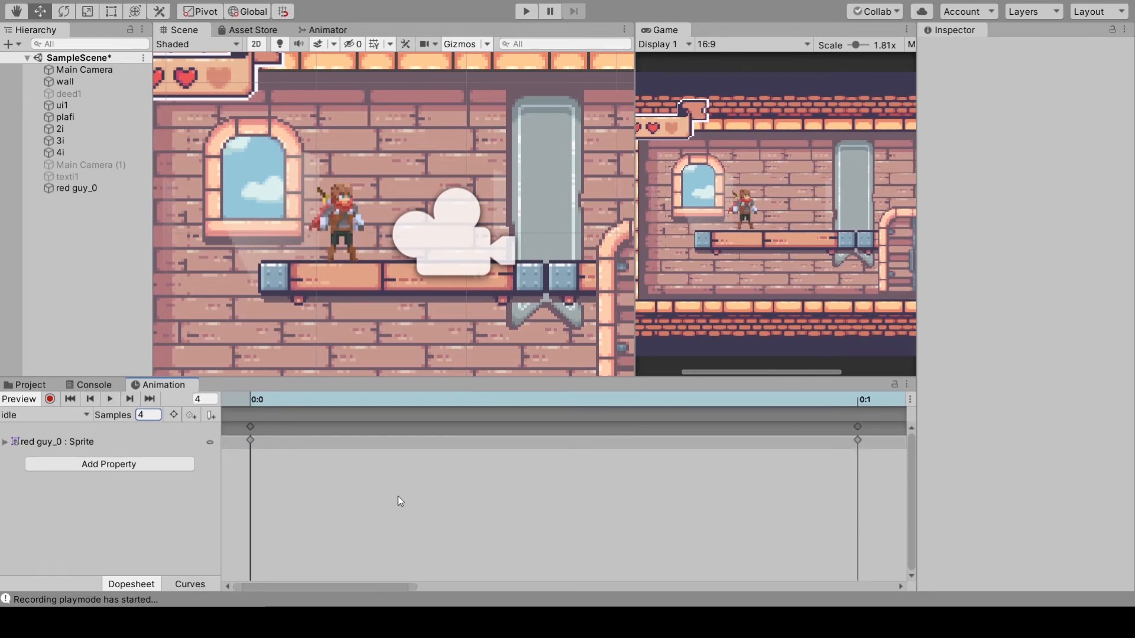
scroll(399, 496, "down", 5)
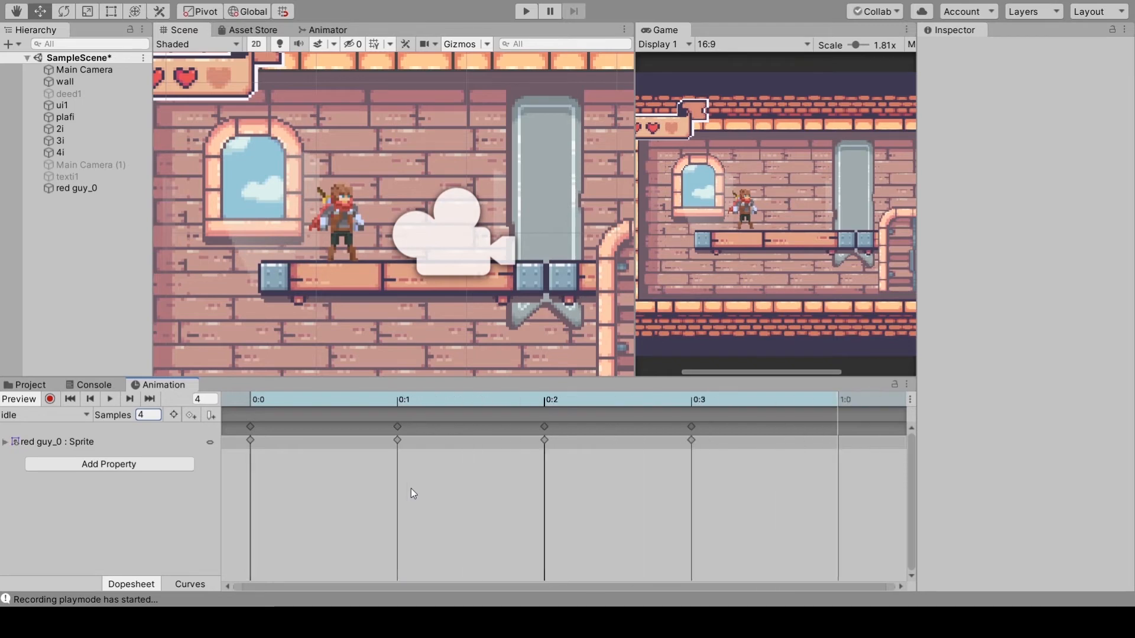
scroll(410, 489, "down", 2)
left_click(112, 398)
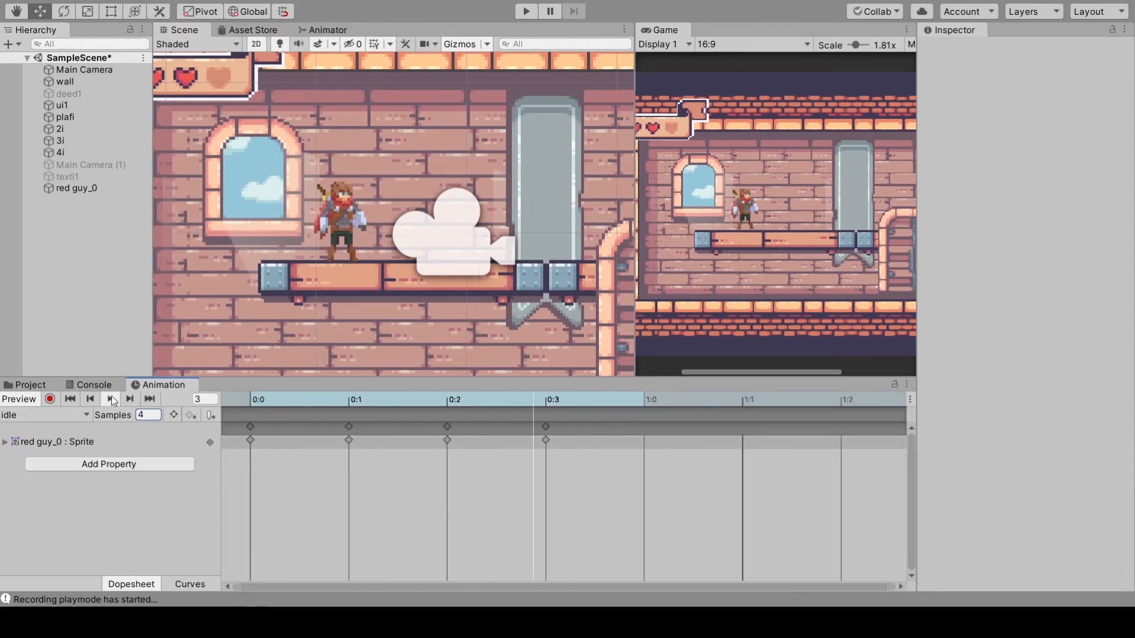
left_click(111, 399)
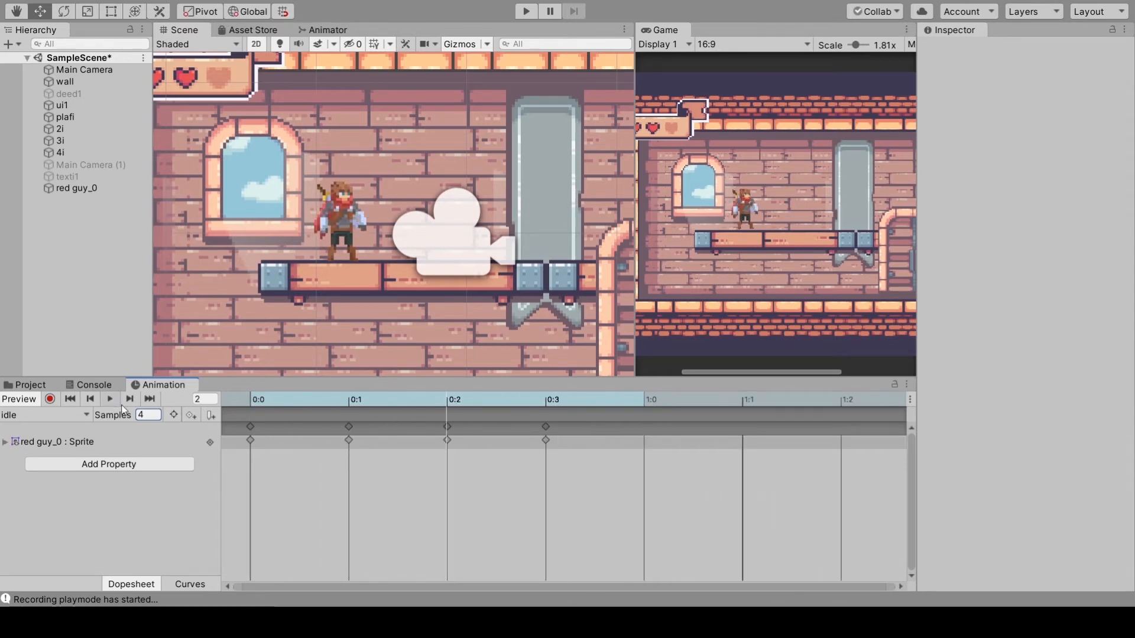
Switch to the attack clip, preview it, and set its samples to 10.
left_click(66, 419)
left_click(49, 432)
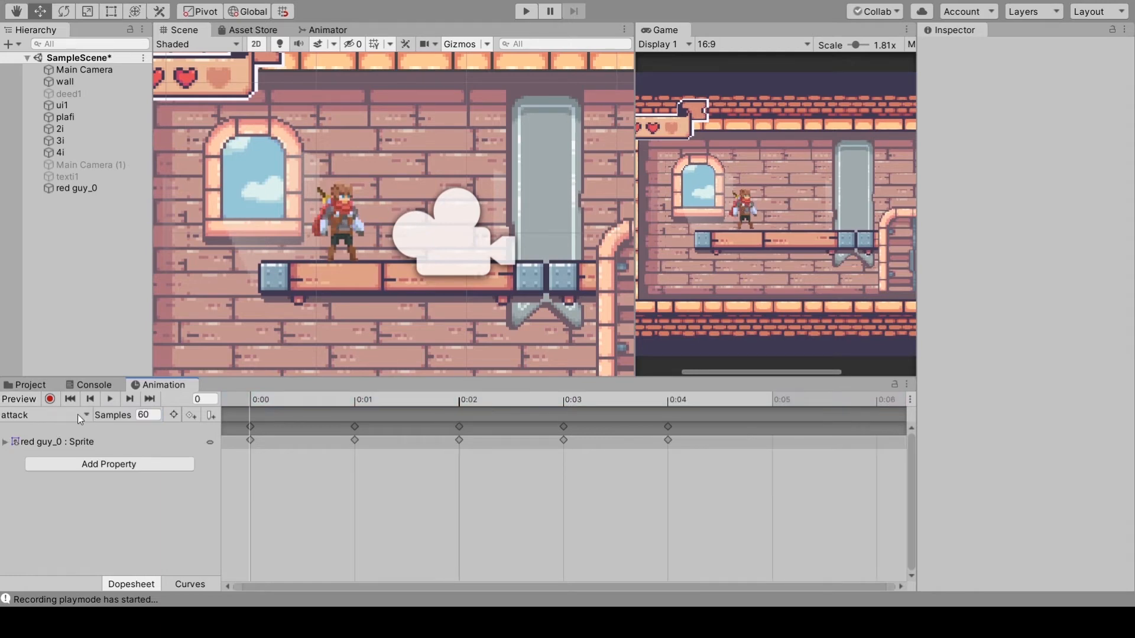
left_click(110, 399)
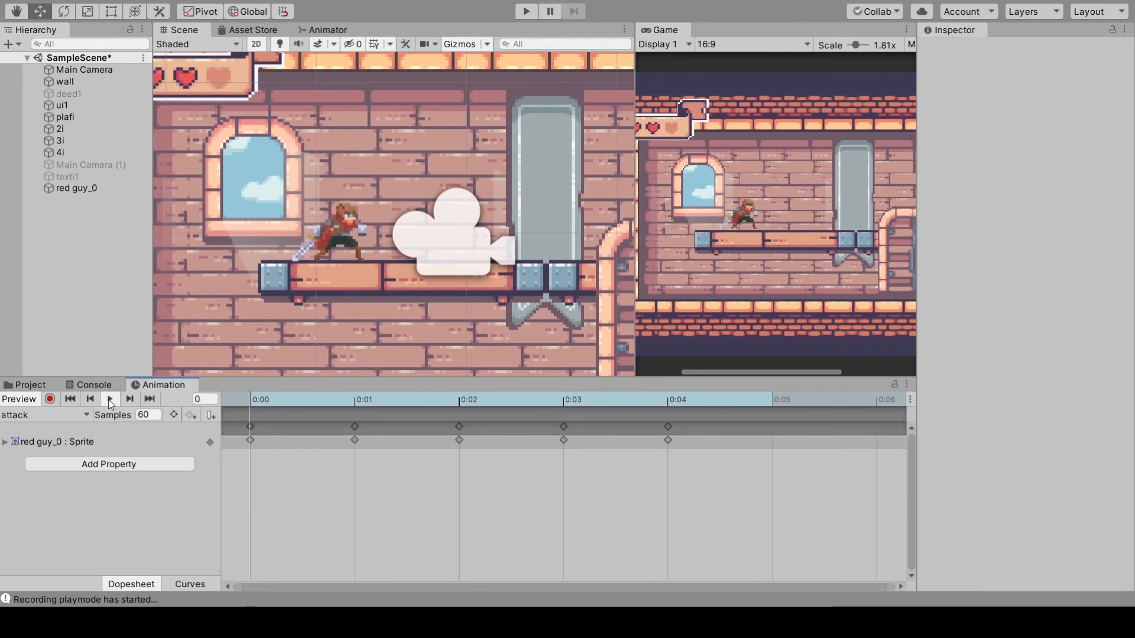
left_click(109, 400)
left_click(153, 414)
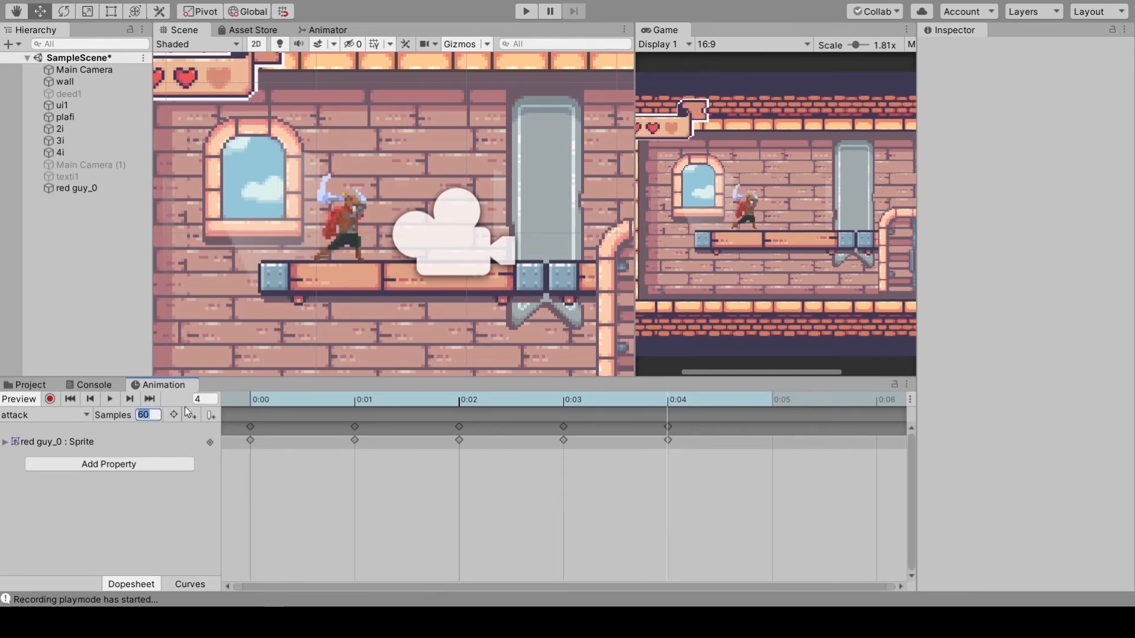
type("10")
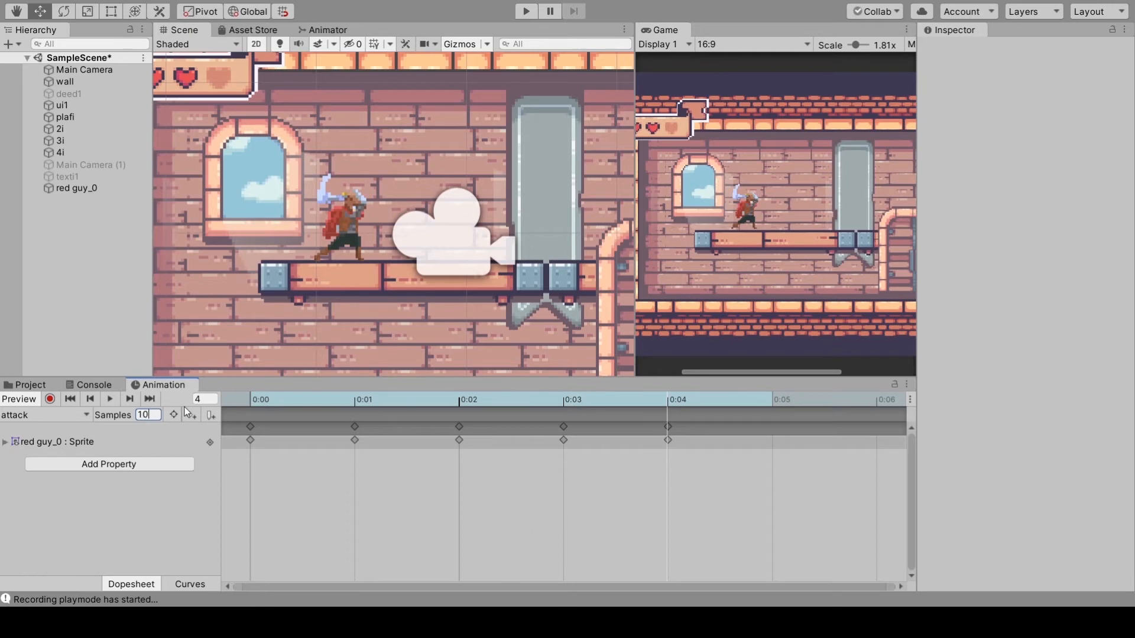
key("Return")
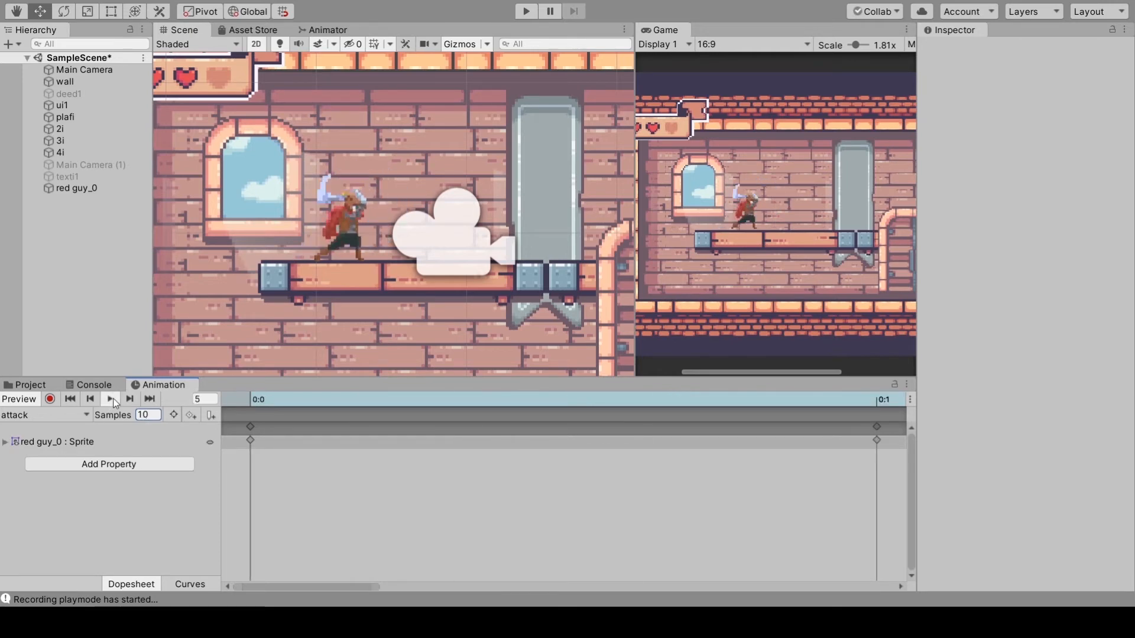
Play the attack clip at its new speed with all five keyframes in view, and return to the idle clip.
left_click(111, 398)
scroll(321, 441, "down", 8)
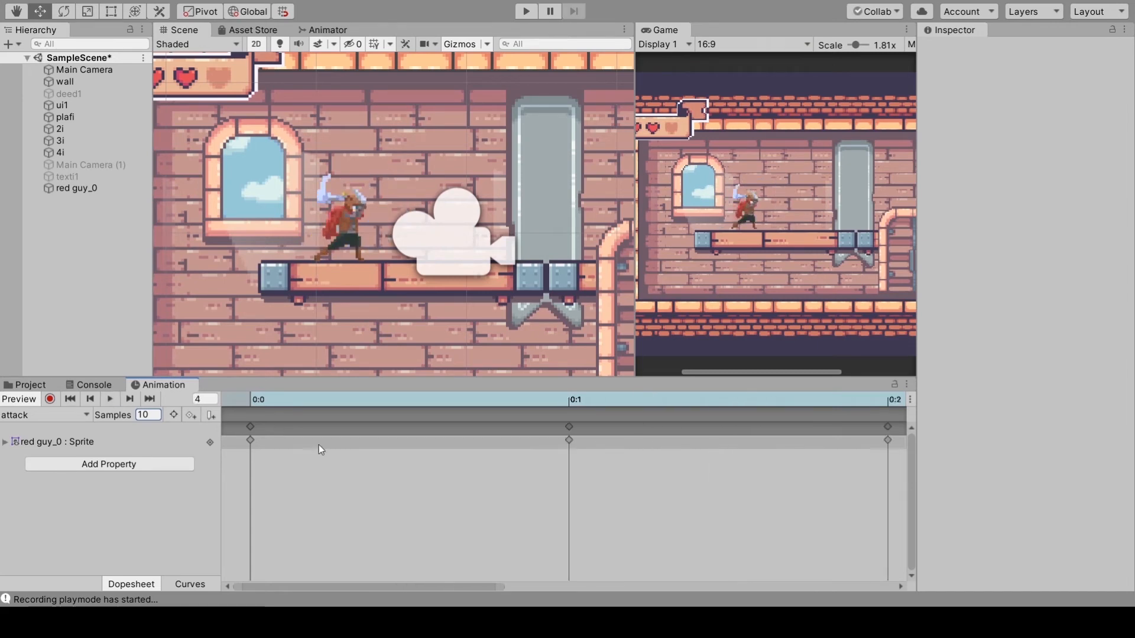
scroll(318, 442, "down", 2)
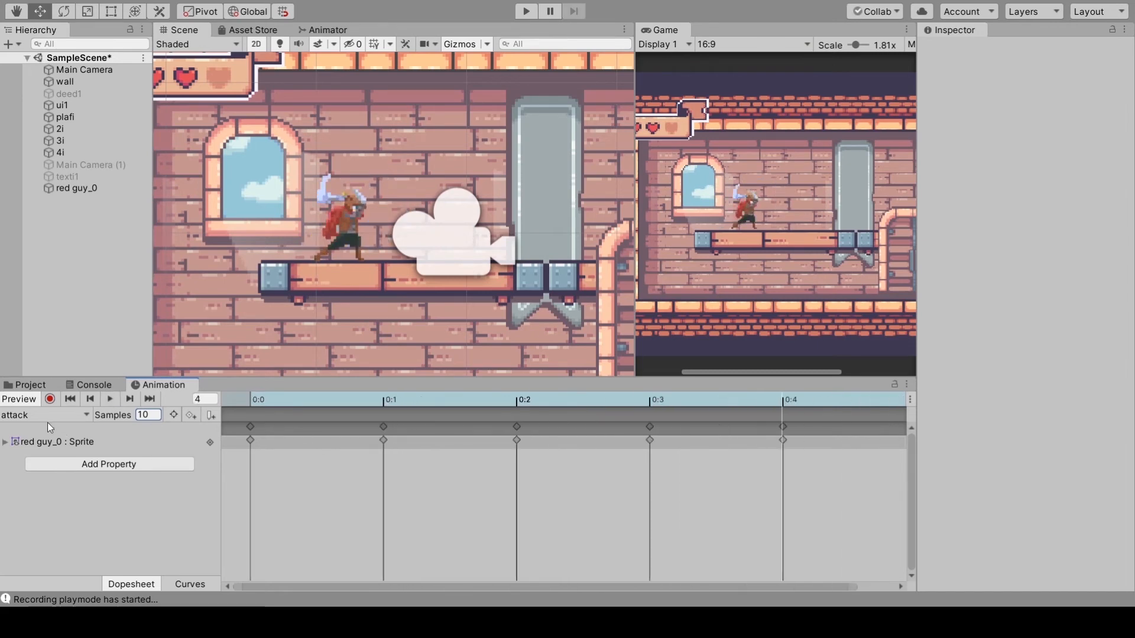
left_click(46, 416)
left_click(41, 444)
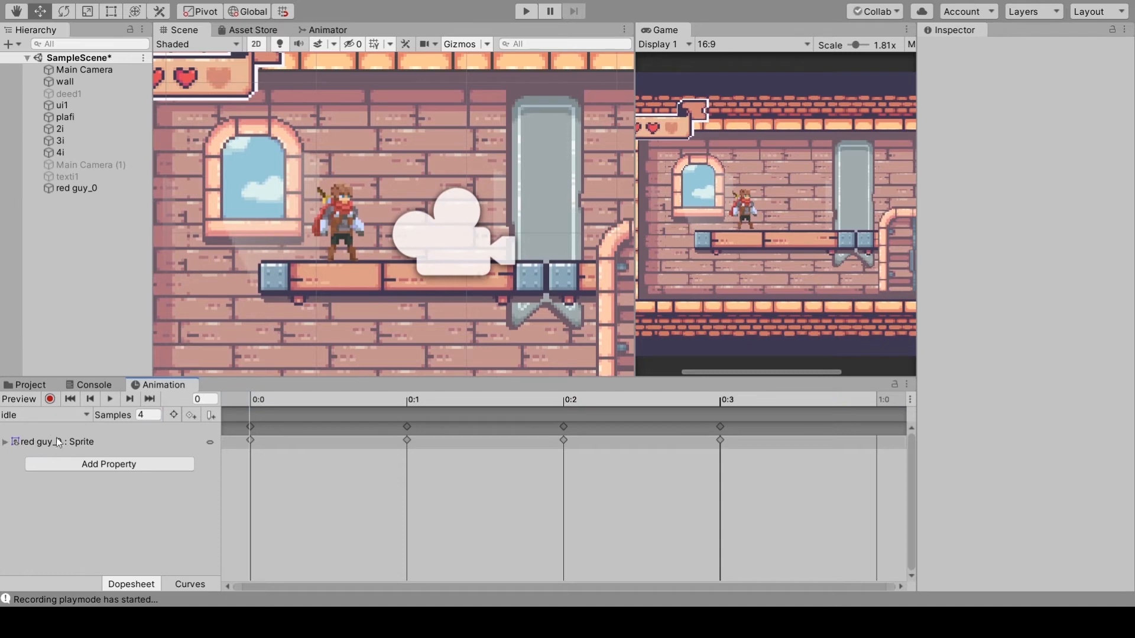
Show red guy_0's controller in the Animator and enlarge the state graph by narrowing the parameter list.
left_click(328, 30)
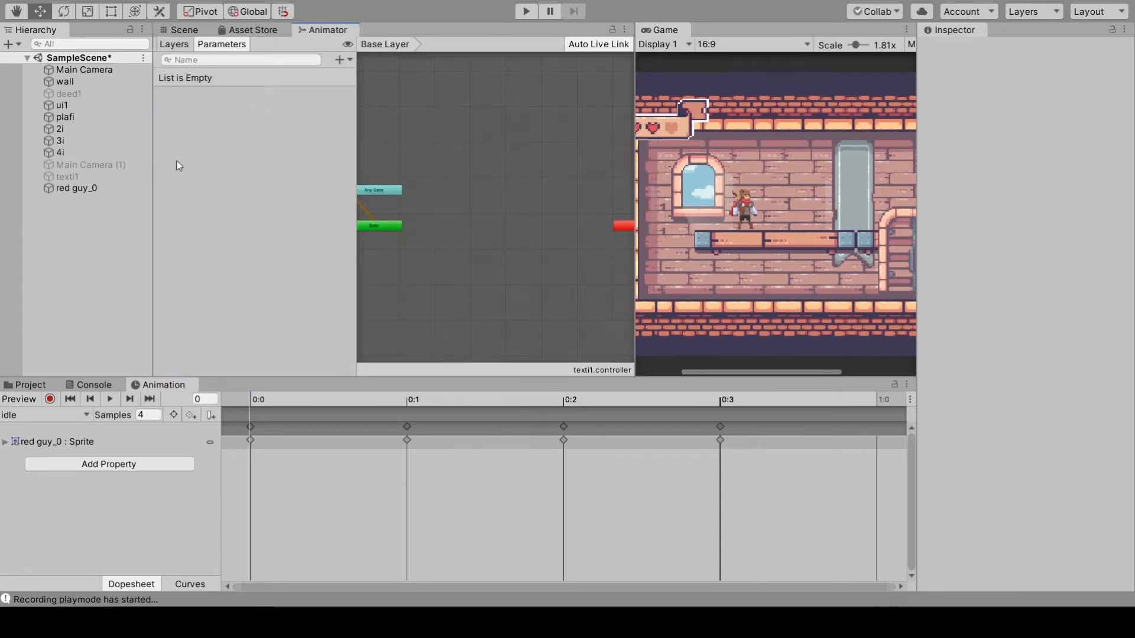
left_click(94, 190)
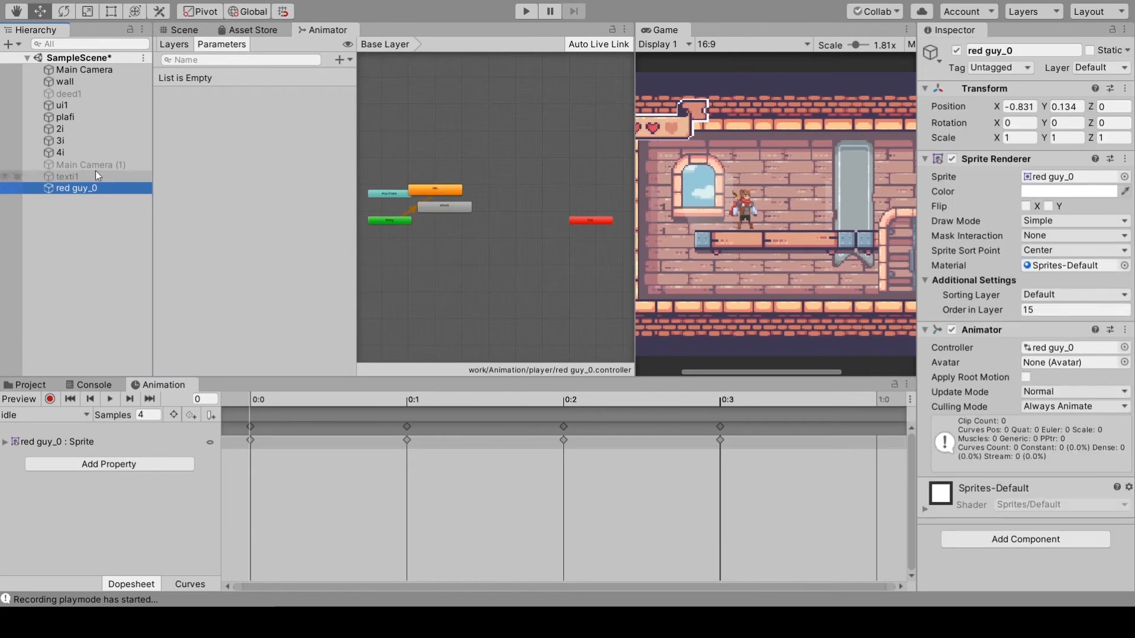
scroll(483, 223, "up", 3)
scroll(462, 220, "up", 5)
scroll(448, 220, "down", 4)
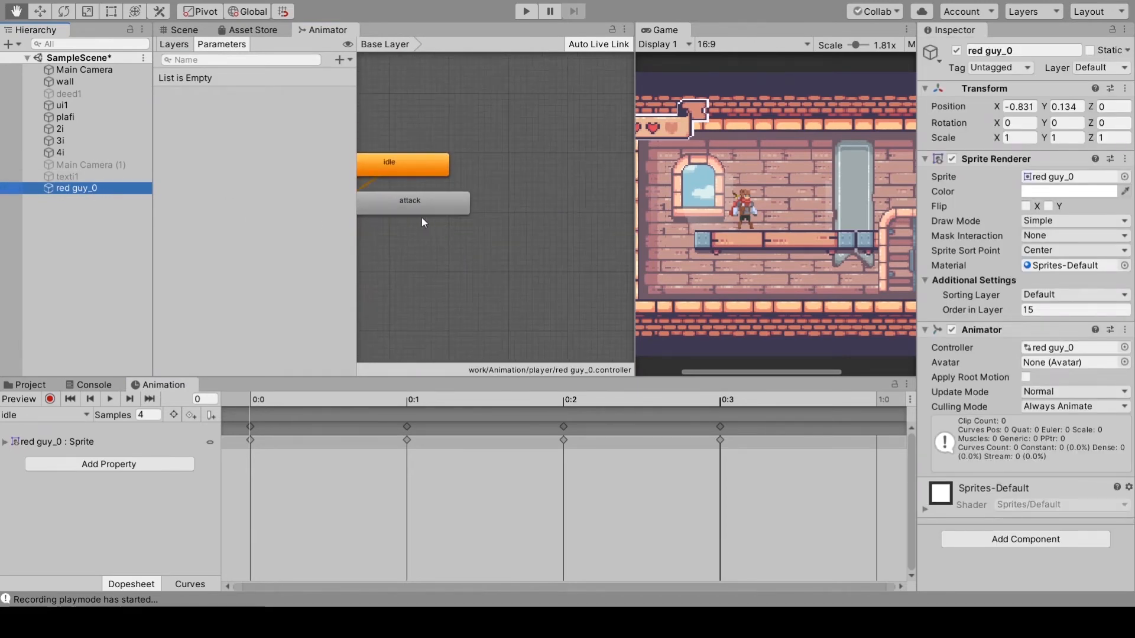
middle_click_drag(421, 218, 534, 229)
left_click_drag(356, 212, 276, 190)
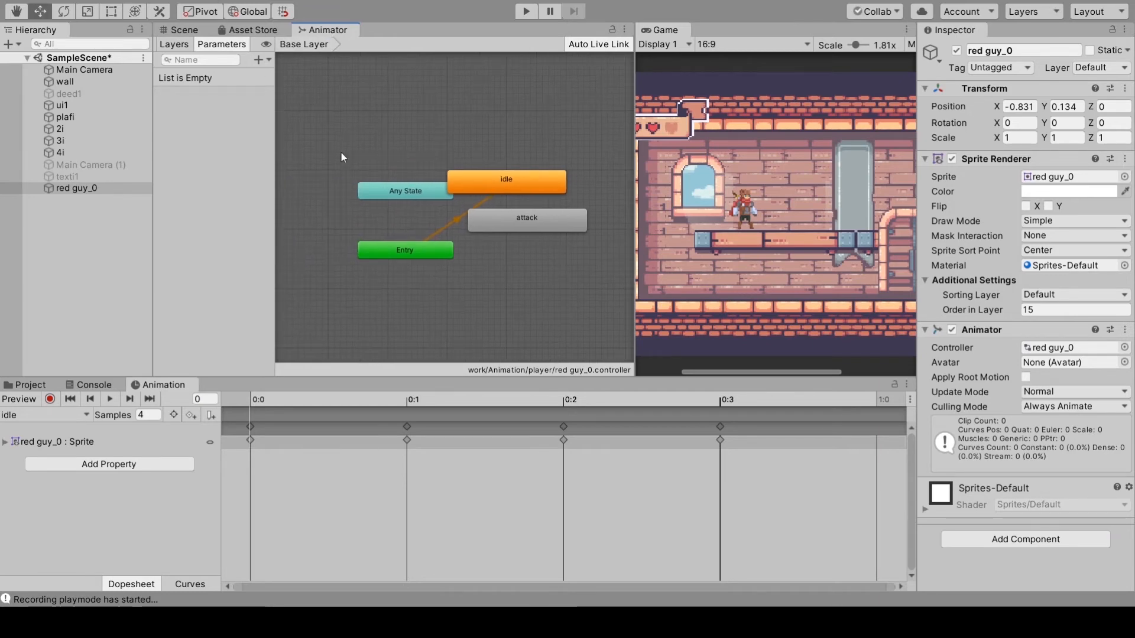
Separate the overlapping states in the Animator graph by moving idle higher and attack just below it.
left_click(464, 264)
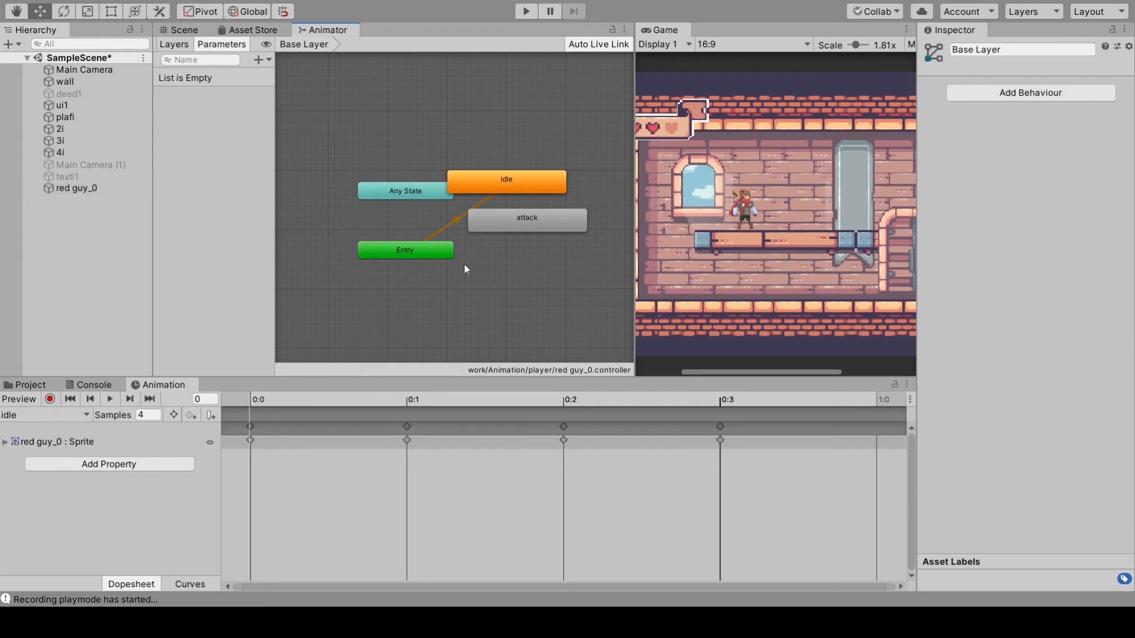
scroll(467, 260, "up", 2)
left_click(538, 161)
left_click_drag(539, 162, 546, 122)
left_click_drag(543, 218, 539, 192)
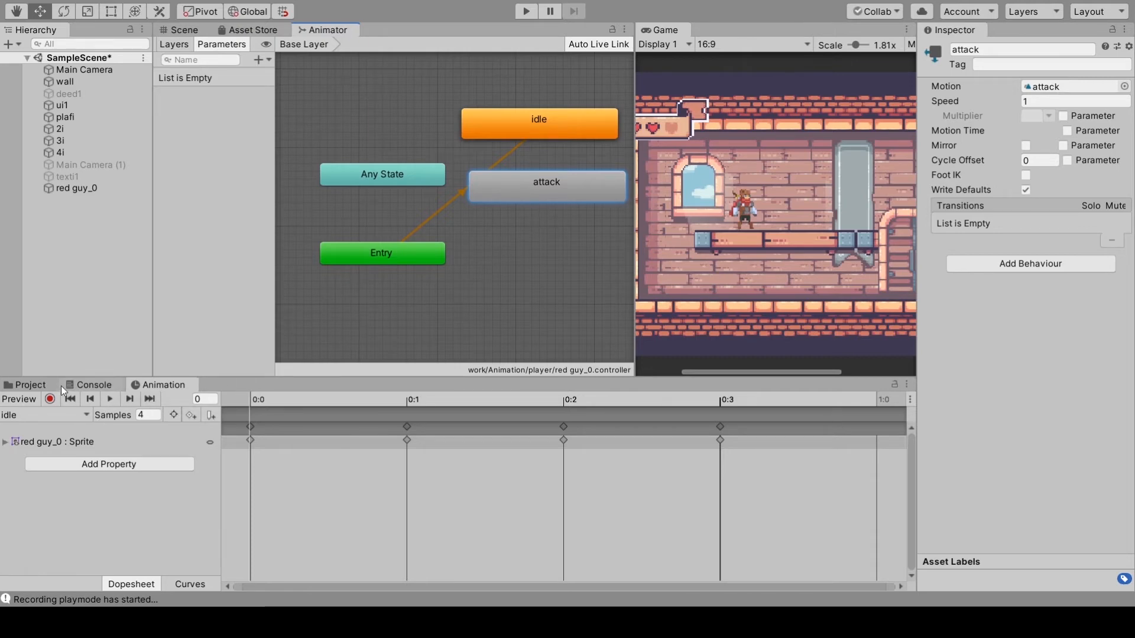
Open the work/Animation/player folder to view the attack and idle clips and the red guy_0 controller.
left_click(29, 385)
left_click(258, 526)
double_click(121, 456)
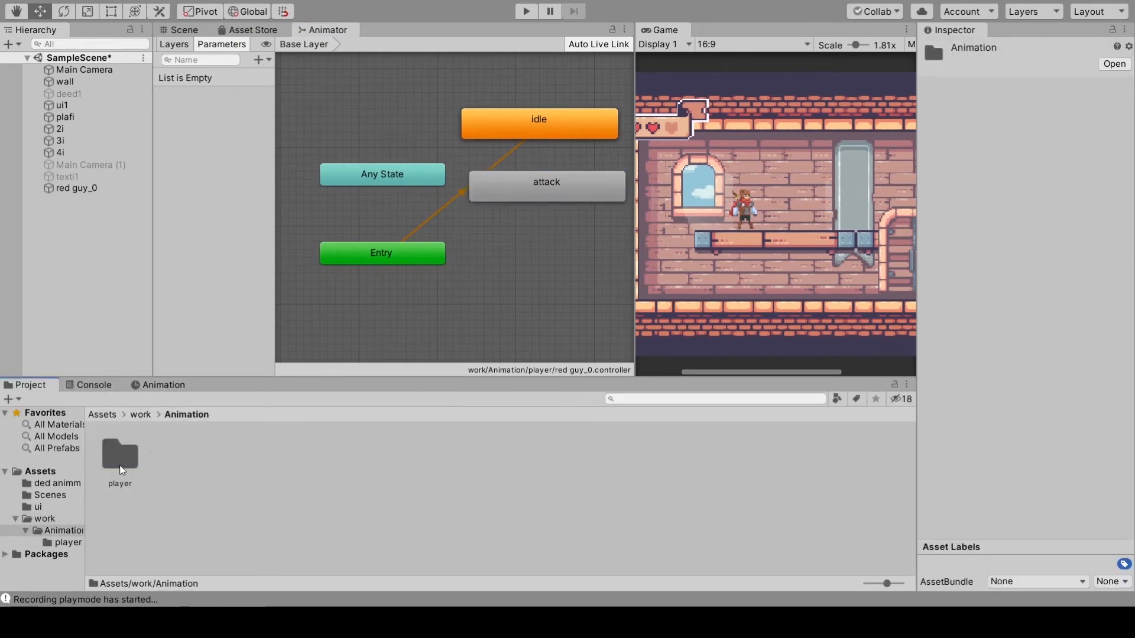
double_click(121, 457)
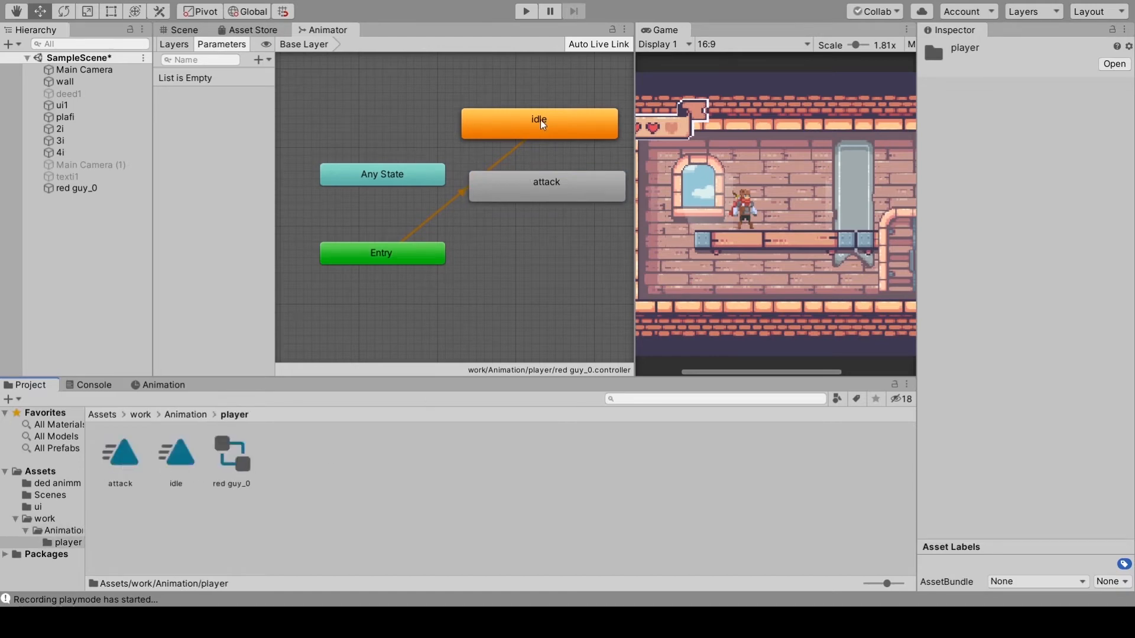
Space the states further apart, with idle above and attack beside Entry.
left_click_drag(541, 120, 533, 112)
left_click(556, 181)
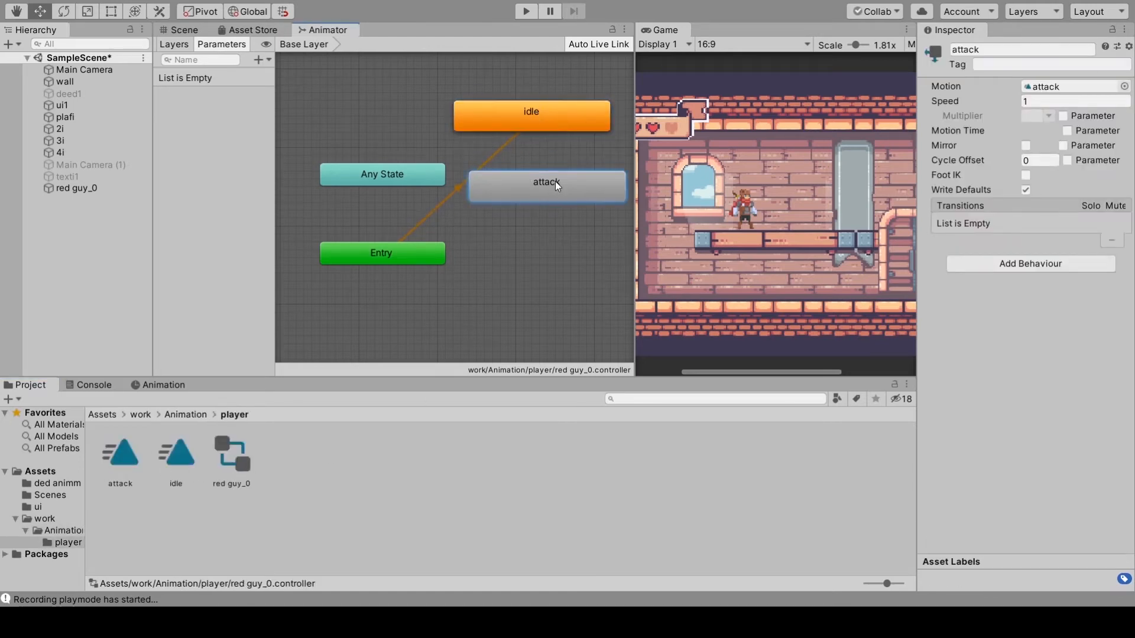
left_click_drag(555, 181, 555, 244)
left_click_drag(523, 116, 538, 148)
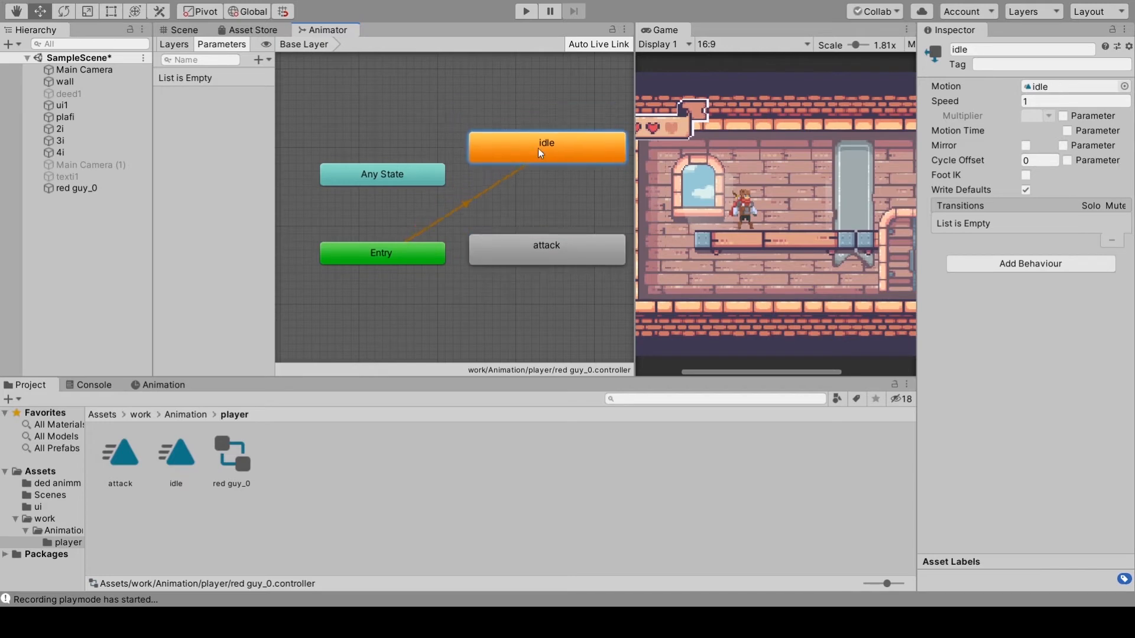
scroll(478, 196, "up", 3)
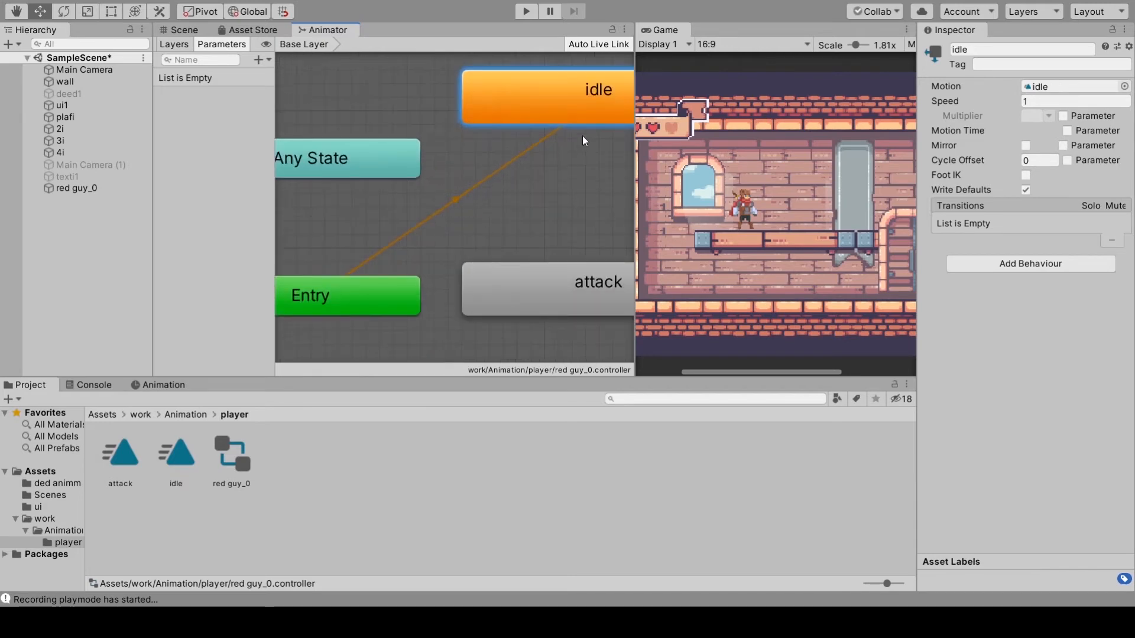
scroll(520, 156, "down", 3)
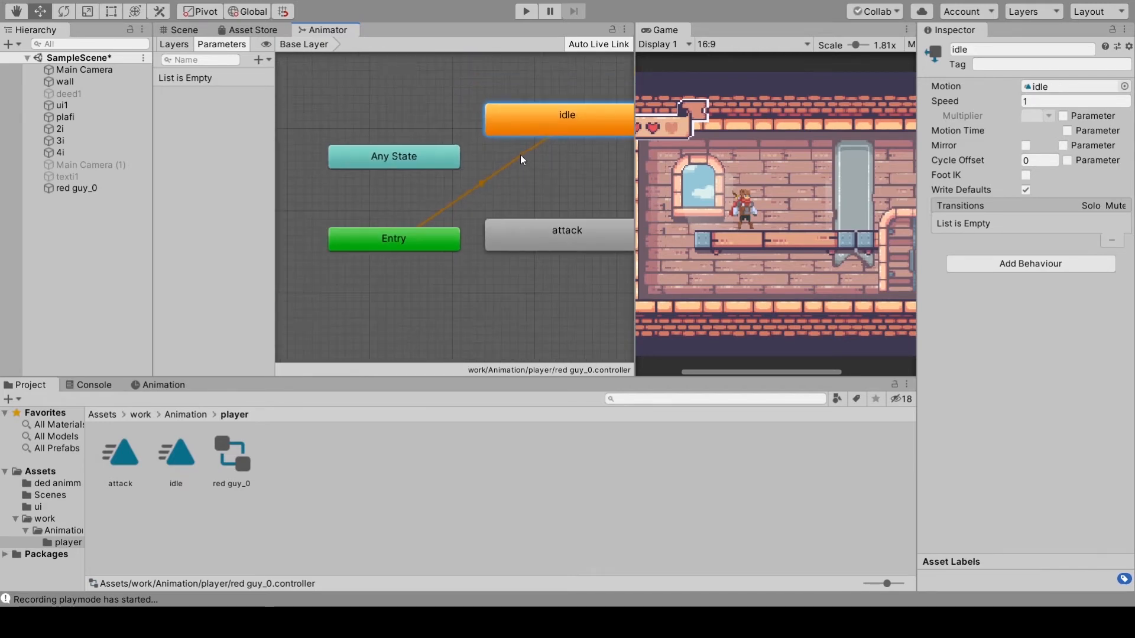
scroll(441, 219, "up", 1)
middle_click_drag(494, 191, 441, 239)
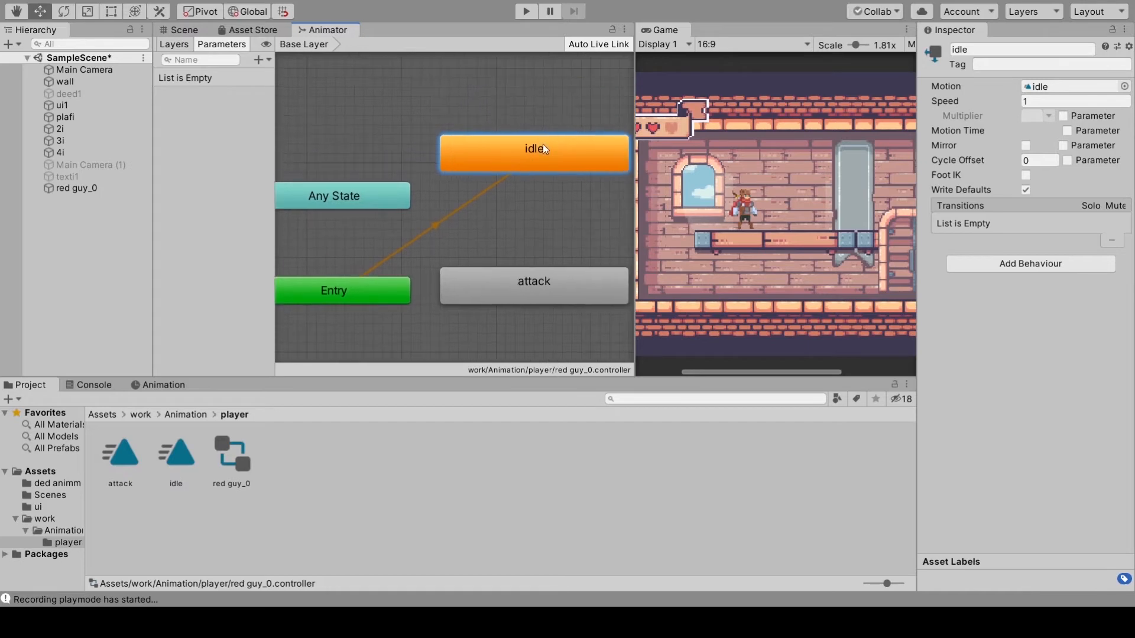
left_click_drag(541, 150, 535, 154)
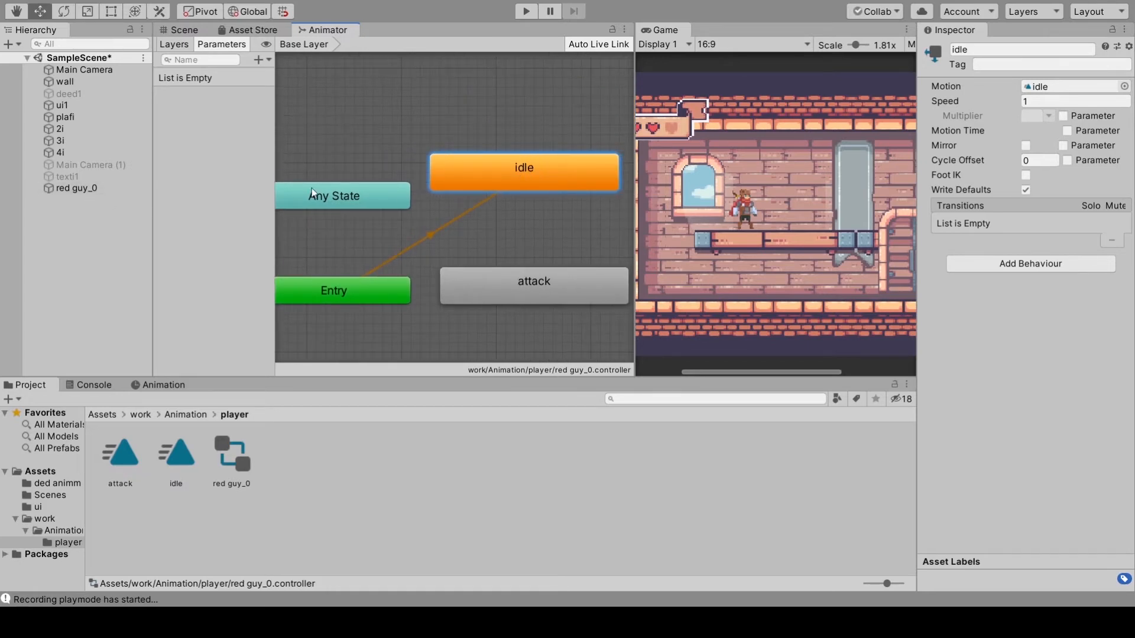
Try attack as the layer's default state above idle, and set idle back as the default.
left_click_drag(490, 271, 364, 93)
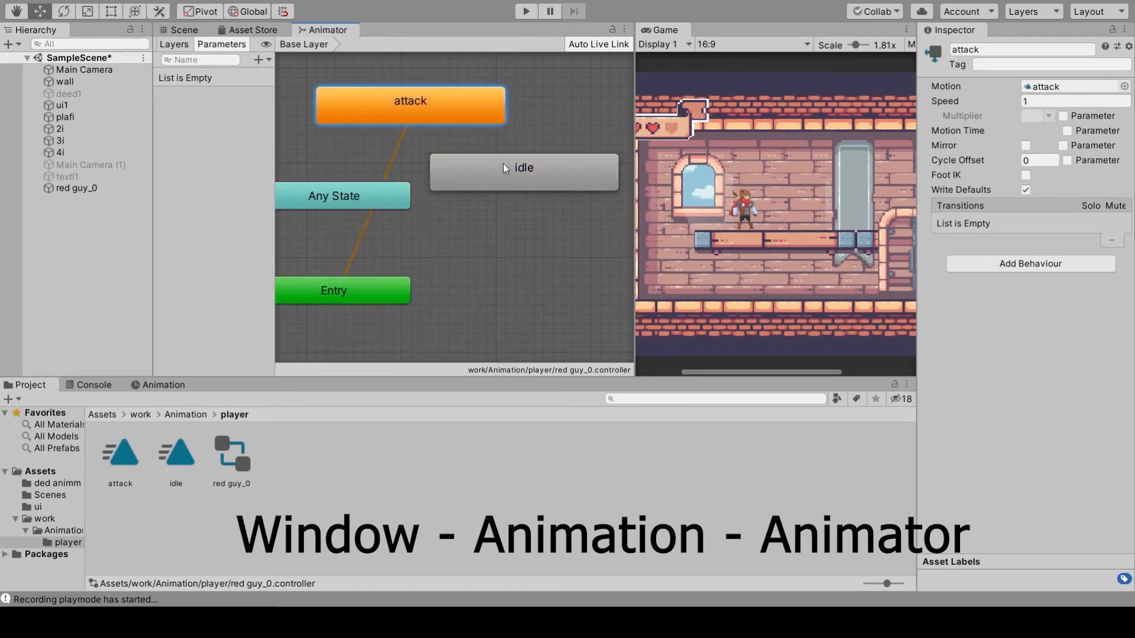
left_click(508, 170)
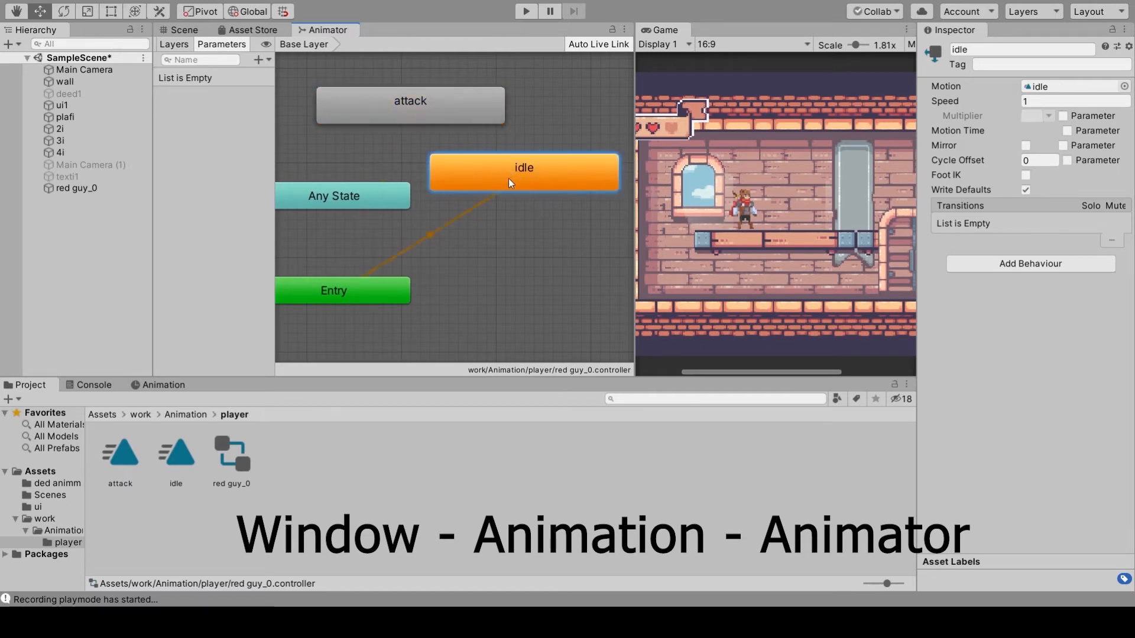
Rearrange the graph so attack sits beside Any State and the default idle state lies below it.
left_click_drag(509, 179, 548, 342)
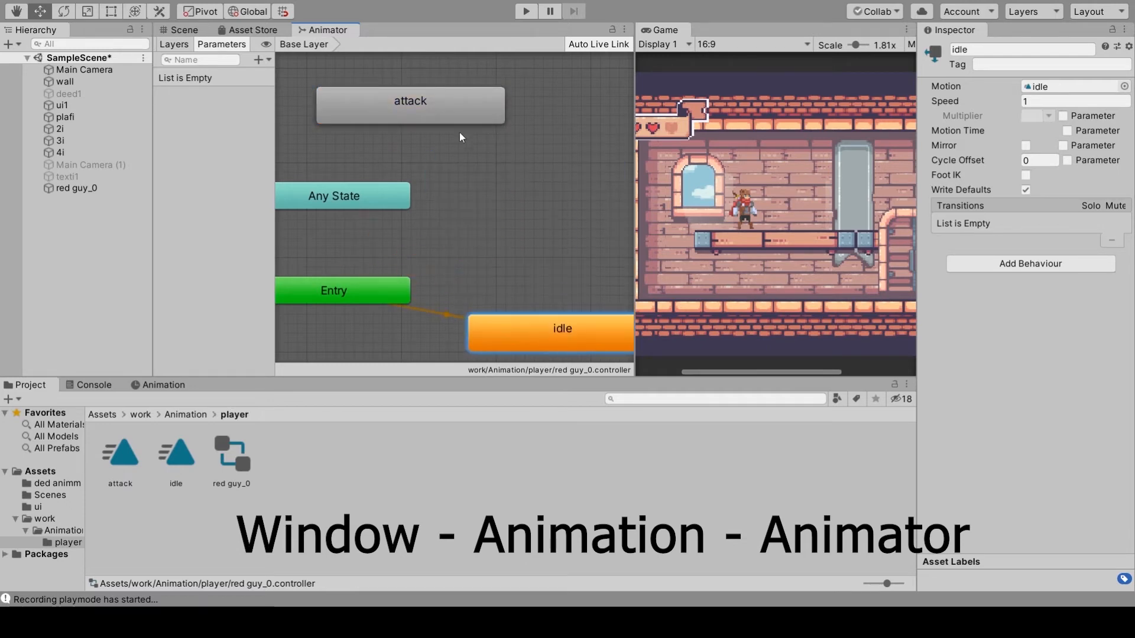
left_click_drag(459, 118, 575, 211)
scroll(565, 222, "down", 3)
middle_click_drag(562, 224, 516, 199)
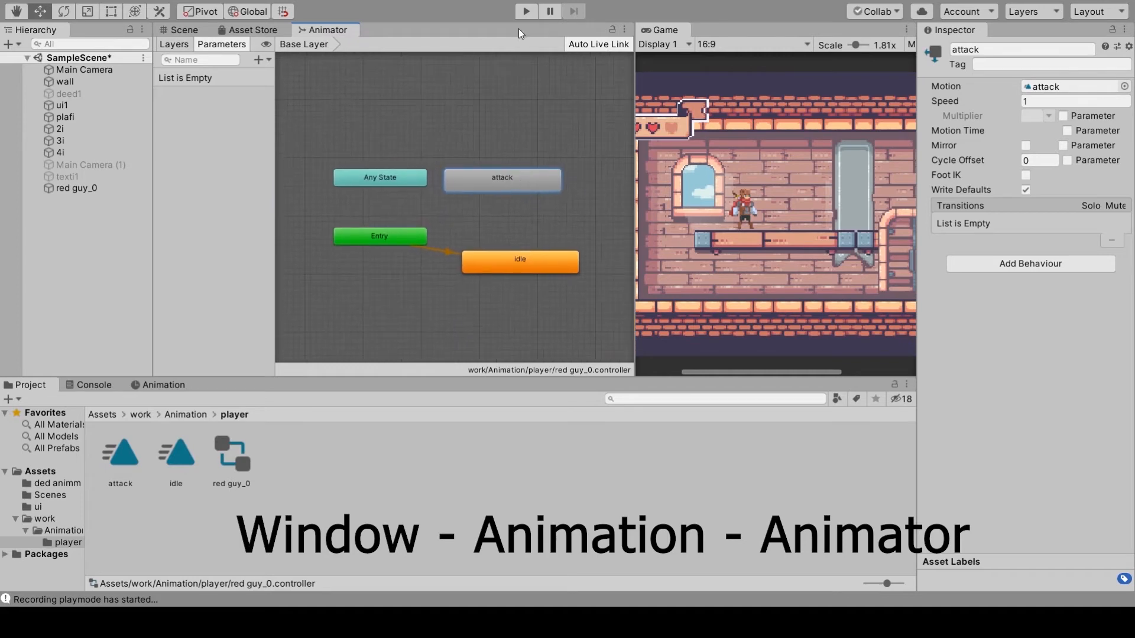
Run the scene to watch the idle state loop in the Animator and Game views, and stop it.
left_click(527, 12)
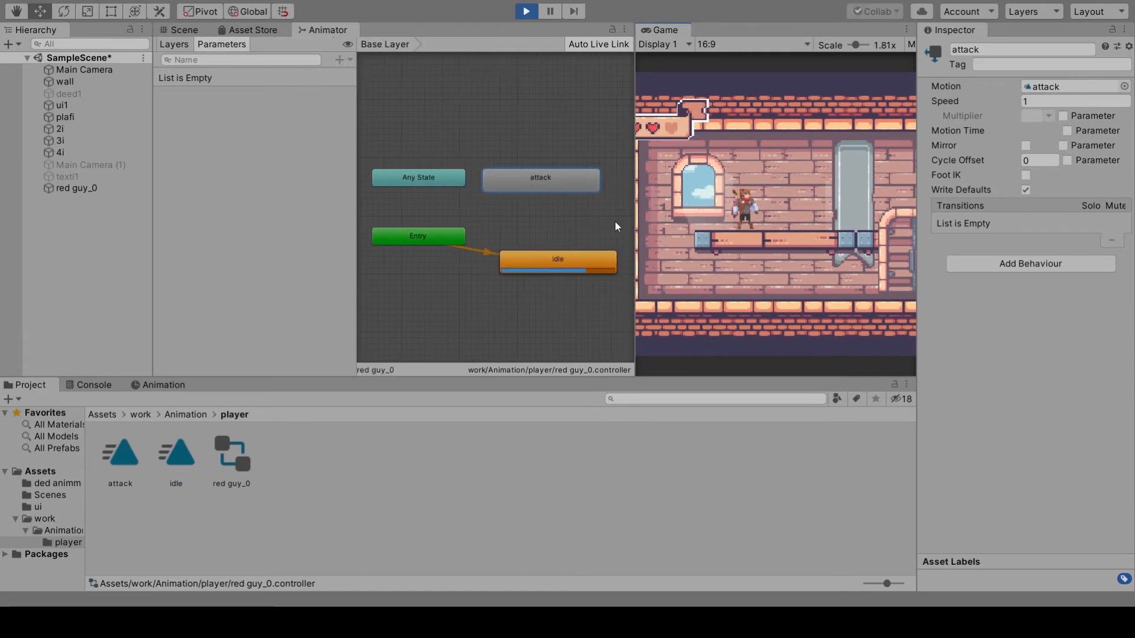
scroll(618, 221, "up", 3)
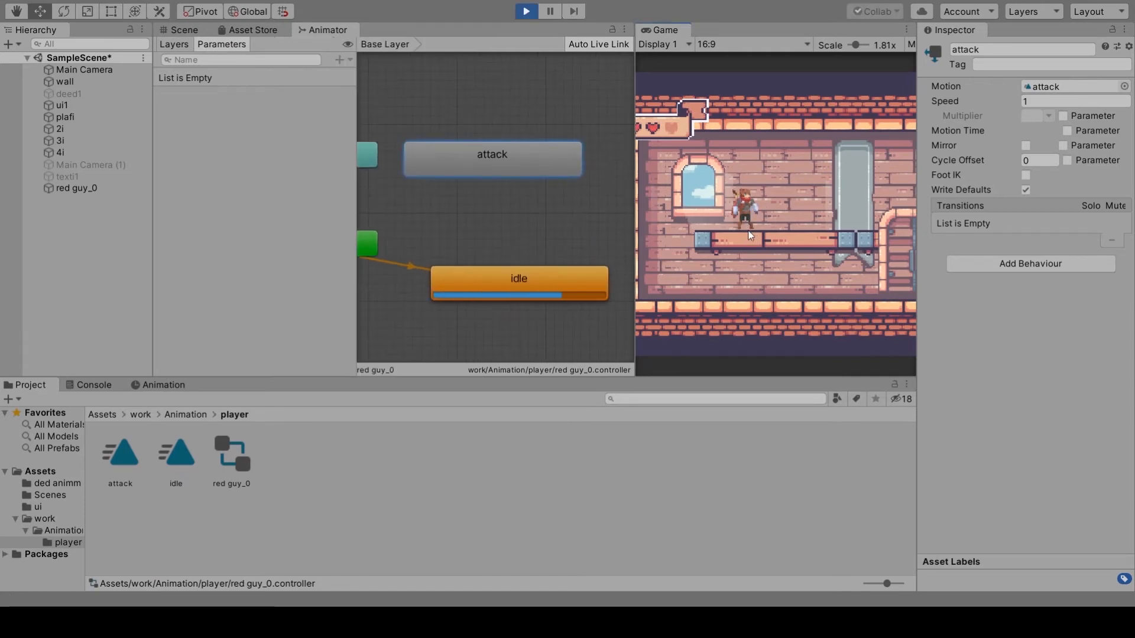
scroll(499, 266, "down", 1)
left_click(498, 250)
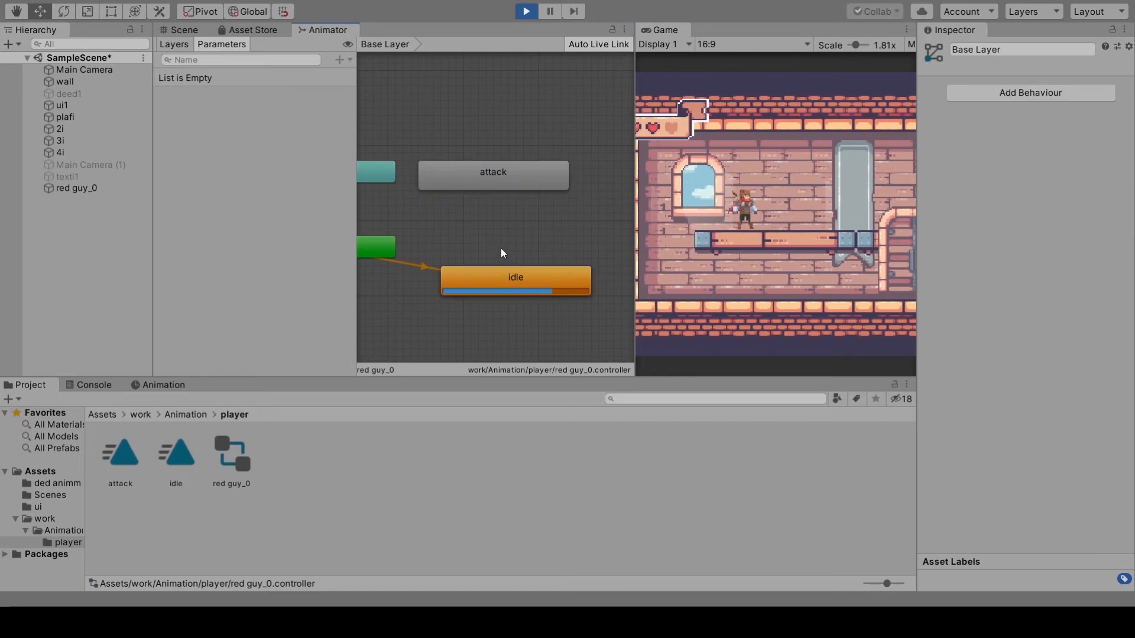
middle_click_drag(514, 249, 534, 226)
left_click(526, 11)
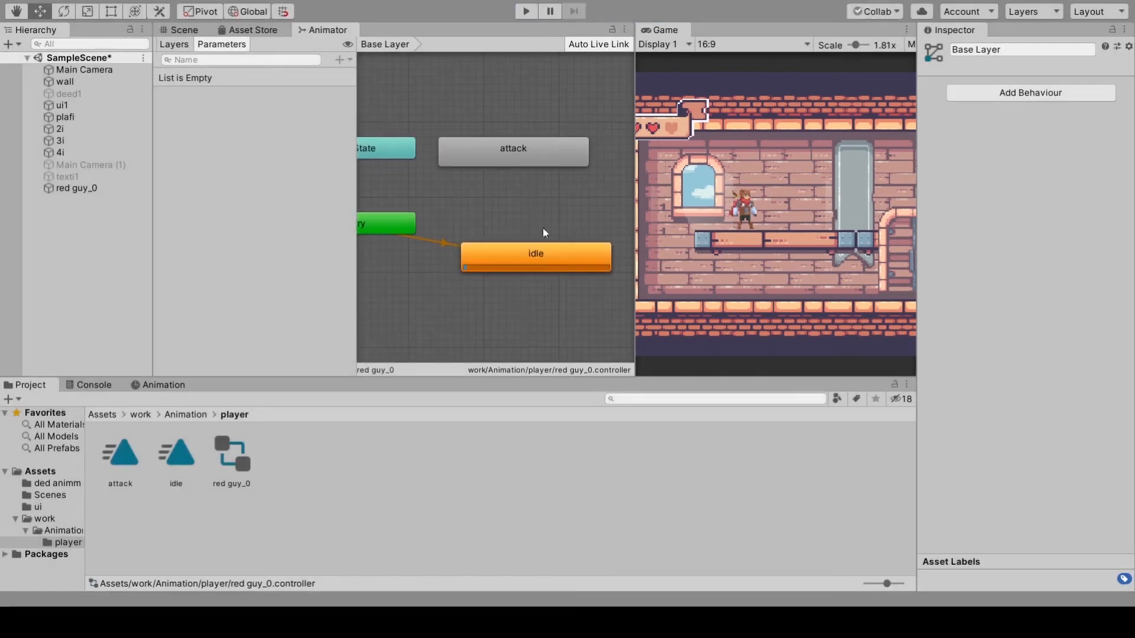
Create a transition from the idle state to the attack state.
left_click(536, 264)
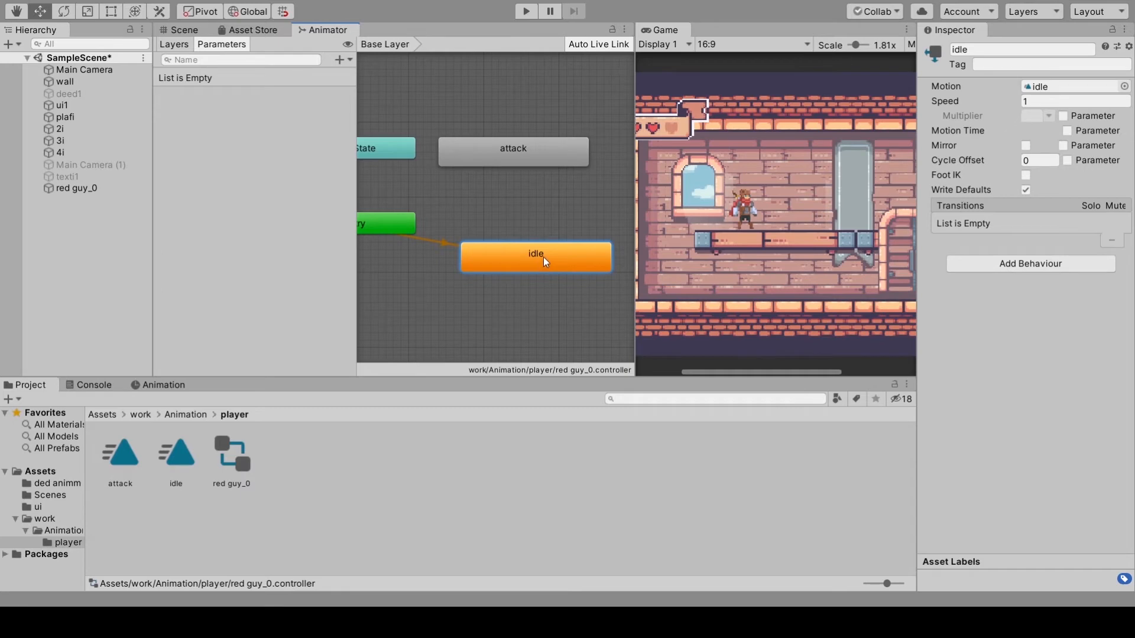
right_click(576, 267)
left_click(587, 266)
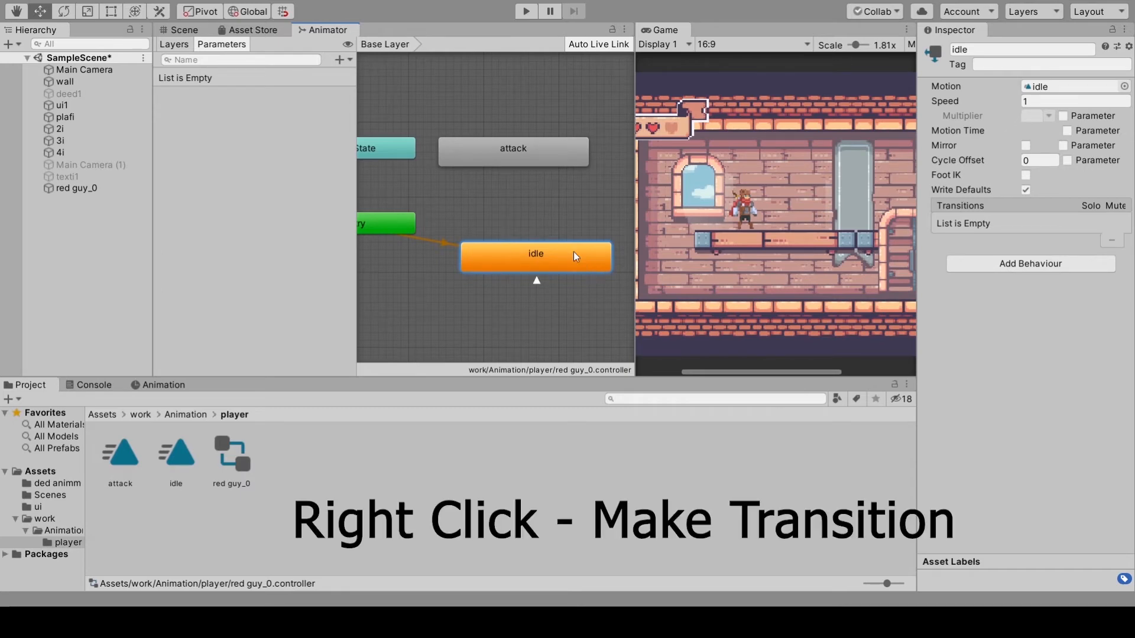
left_click(514, 151)
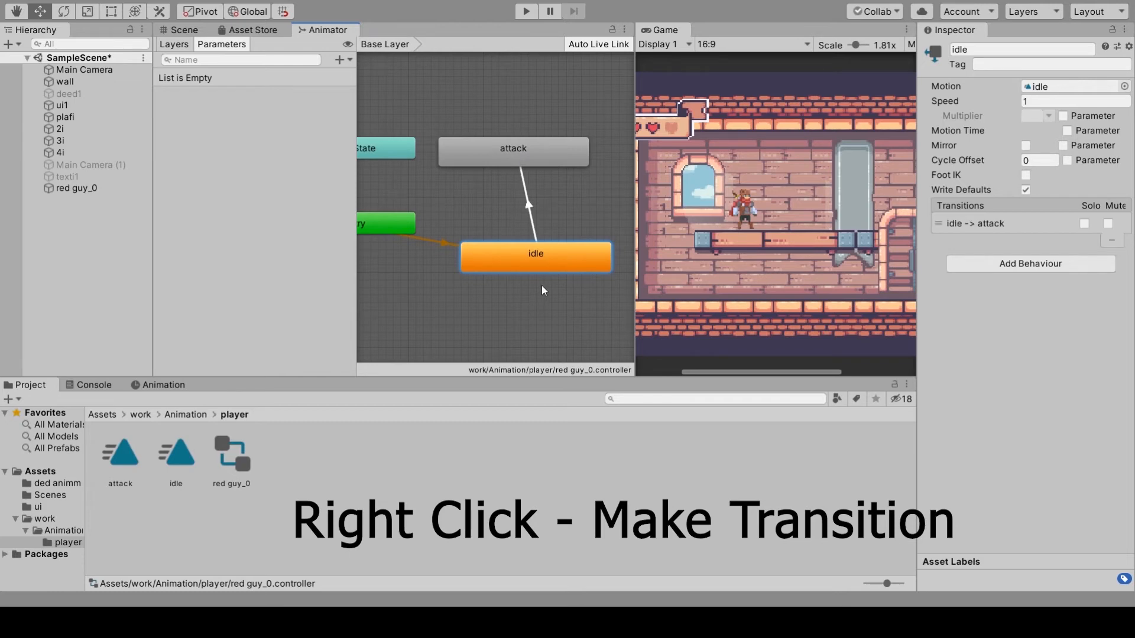
Create a transition from the attack state back to idle, and move the idle state lower beneath attack.
left_click(543, 287)
left_click(534, 158)
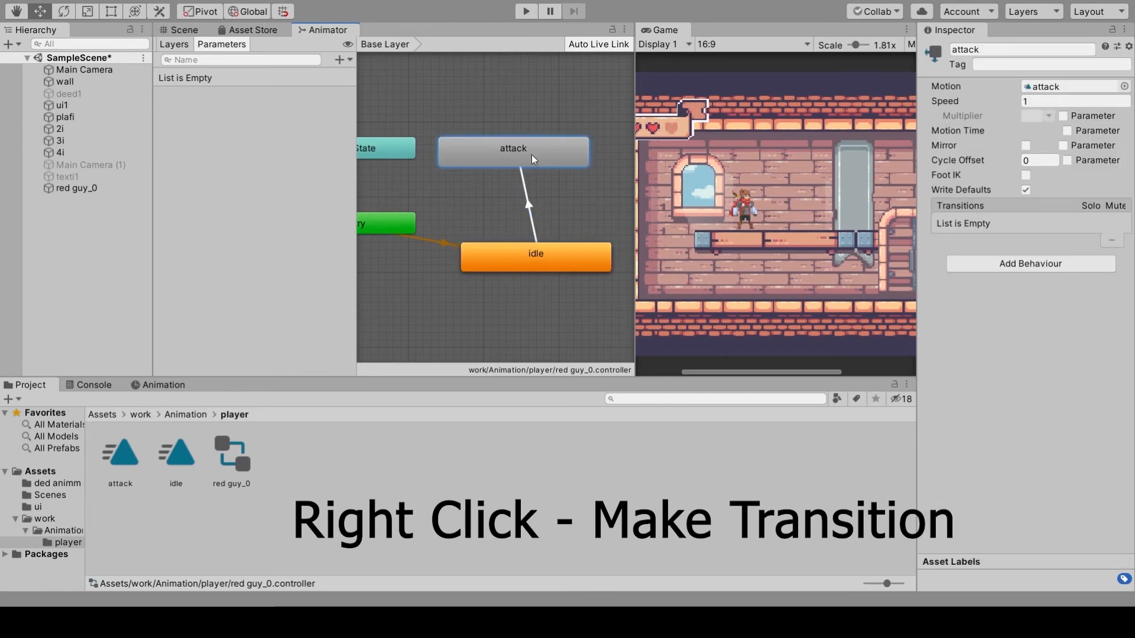
right_click(571, 156)
left_click(582, 164)
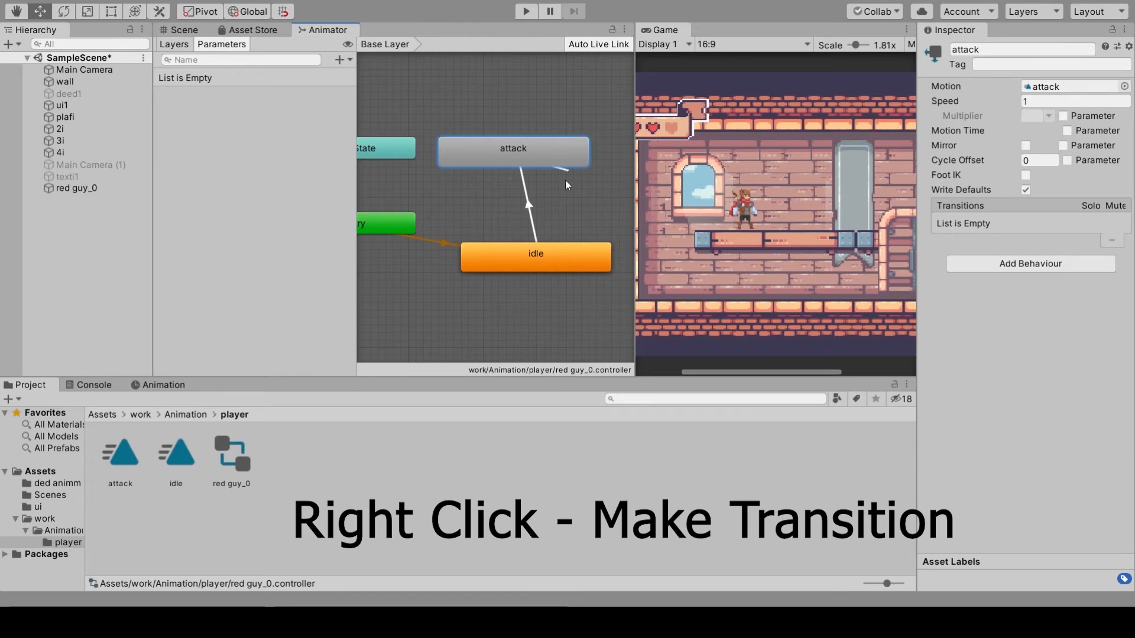
left_click(550, 256)
scroll(546, 262, "down", 2)
scroll(546, 263, "up", 3)
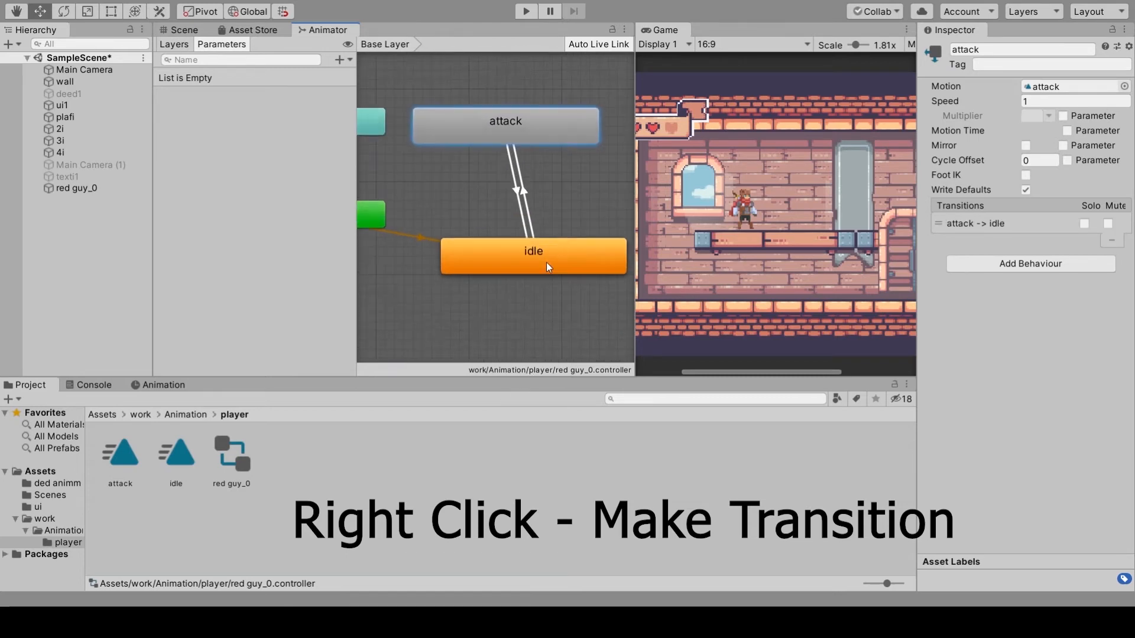
left_click(529, 260)
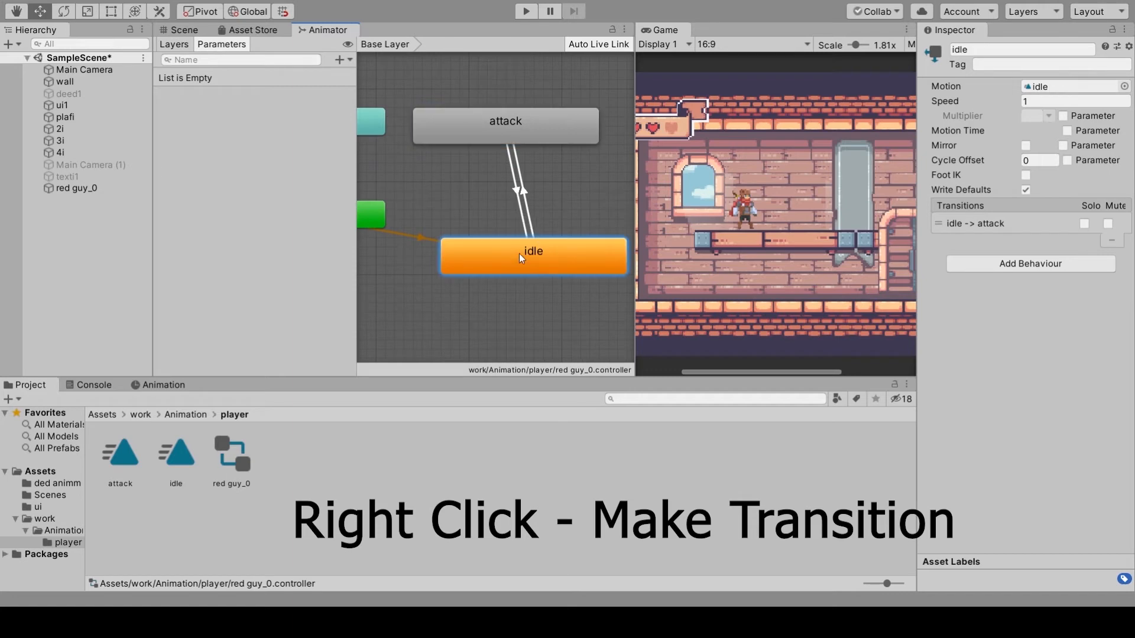
left_click_drag(519, 253, 482, 290)
Examine the settings of both transitions between idle and attack and of the two states they connect.
left_click(499, 225)
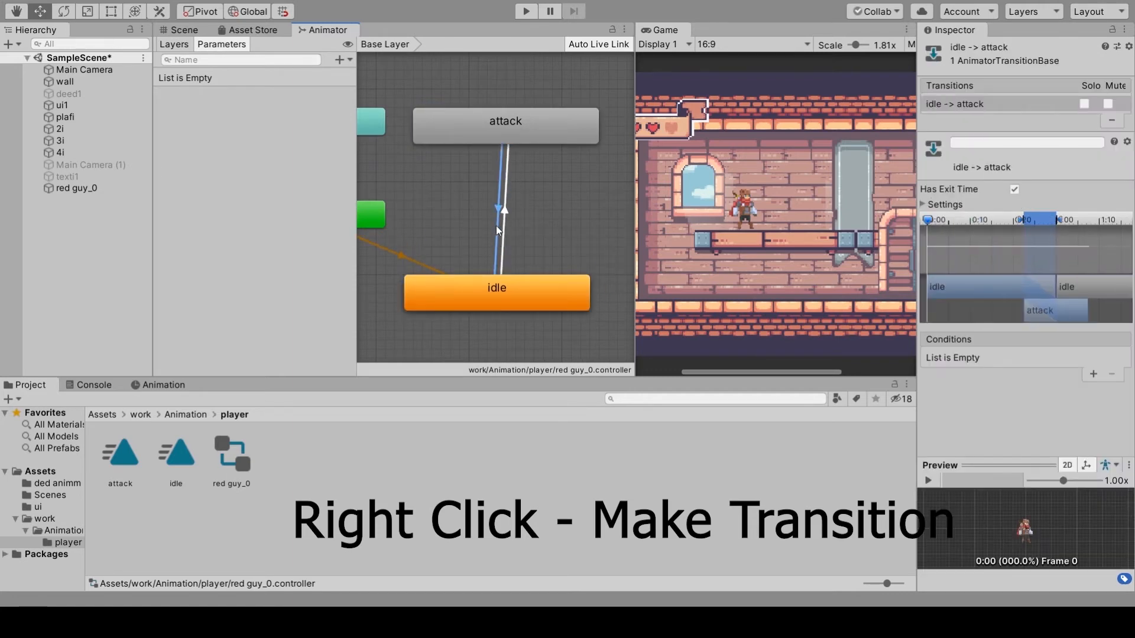
left_click(505, 229)
left_click(499, 234)
left_click(506, 238)
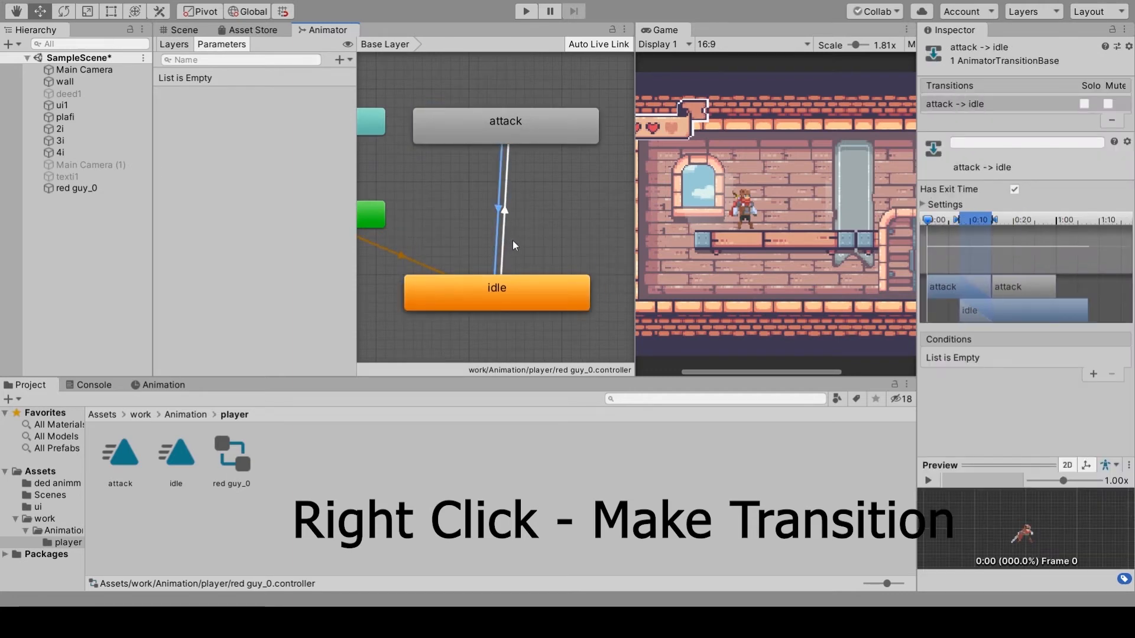
left_click(505, 238)
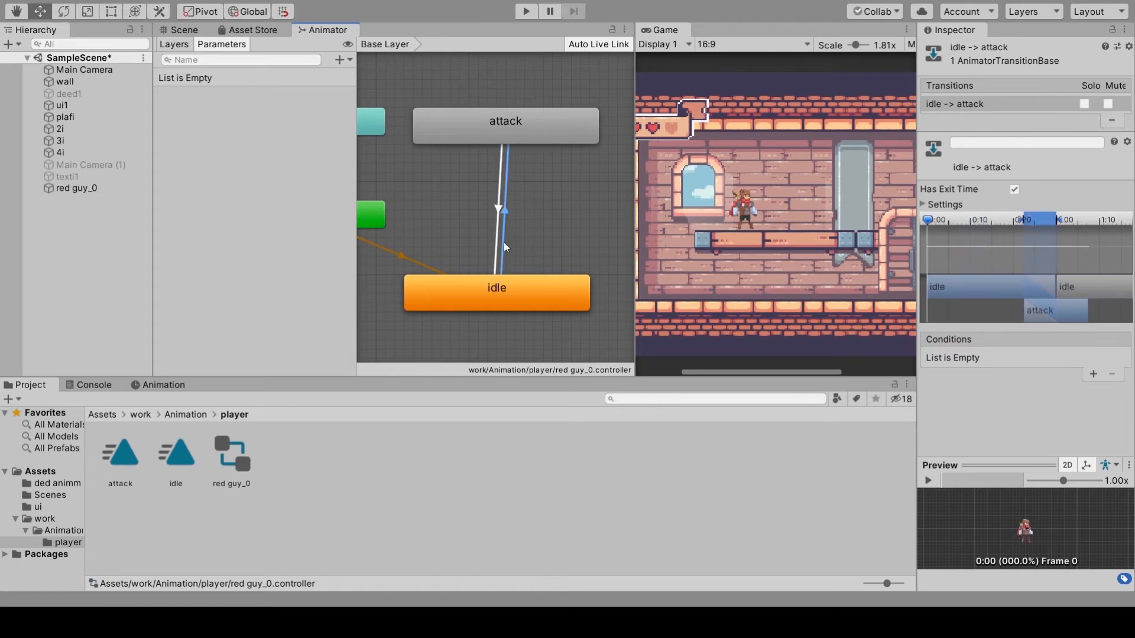
left_click(496, 253)
left_click(506, 288)
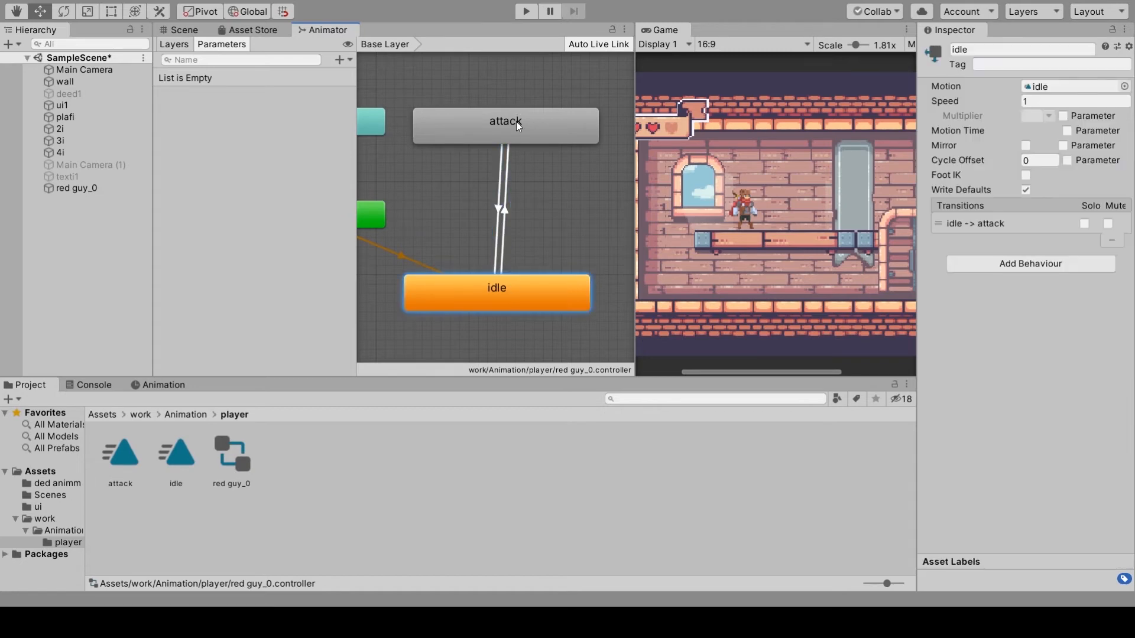
left_click(500, 183)
left_click(494, 130)
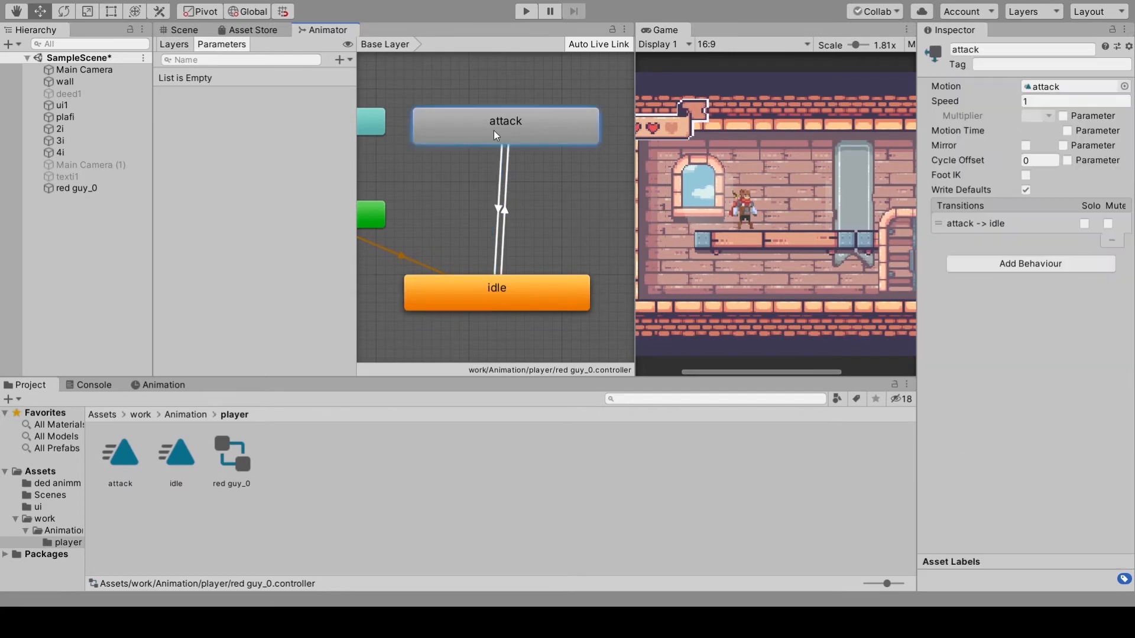
left_click(463, 290)
Add a trigger parameter named Attack to the Animator controller.
left_click(234, 102)
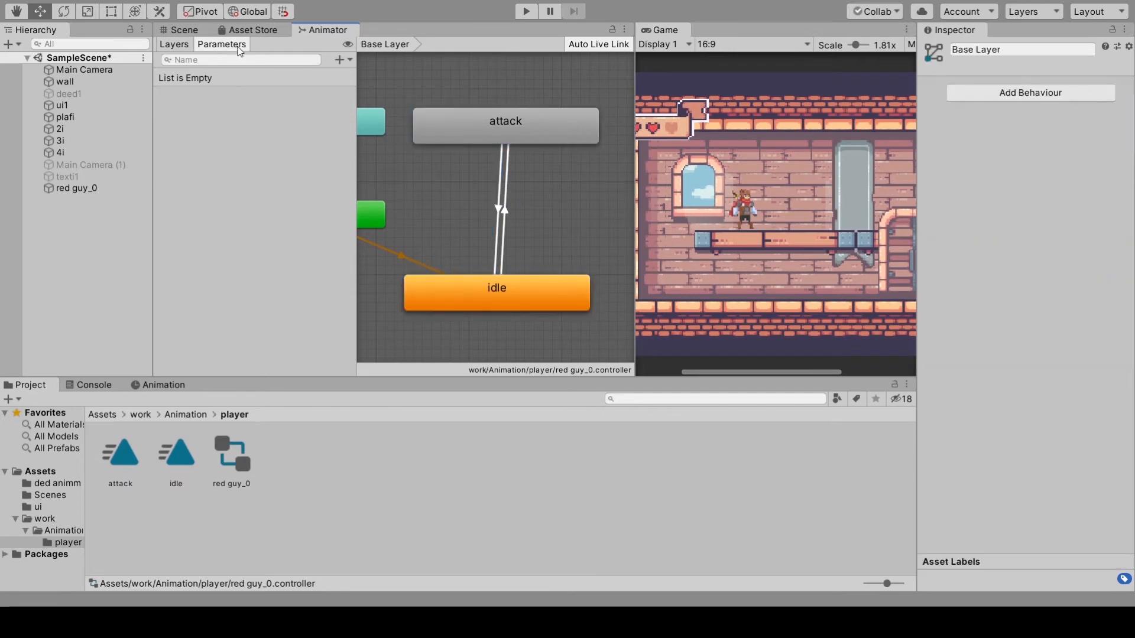
left_click(171, 46)
left_click(216, 48)
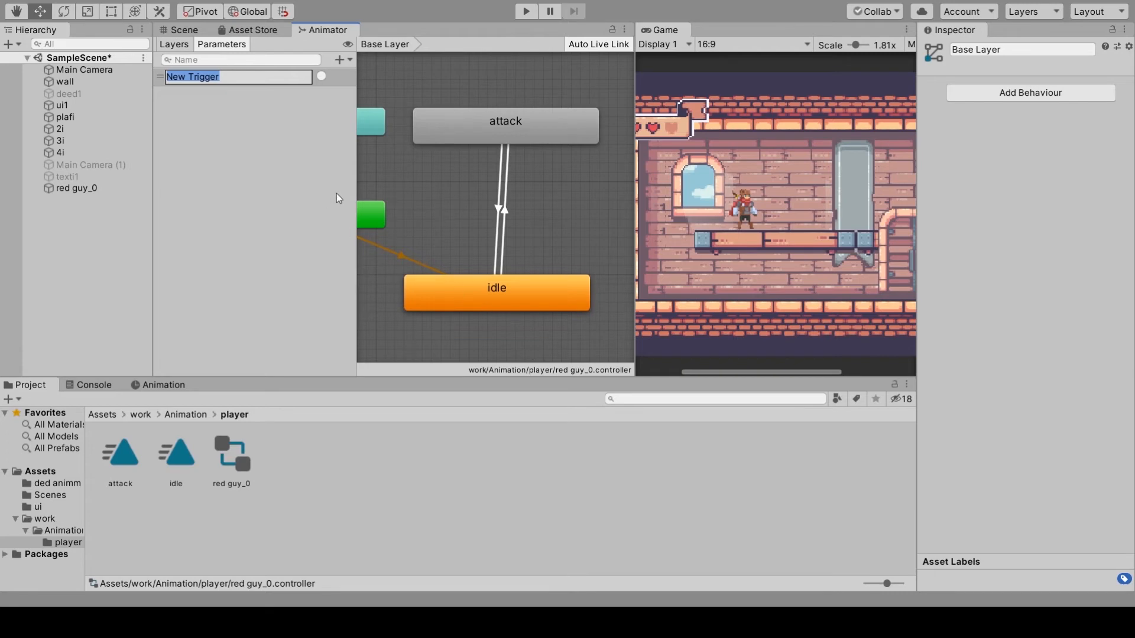
type("Attack")
key("Return")
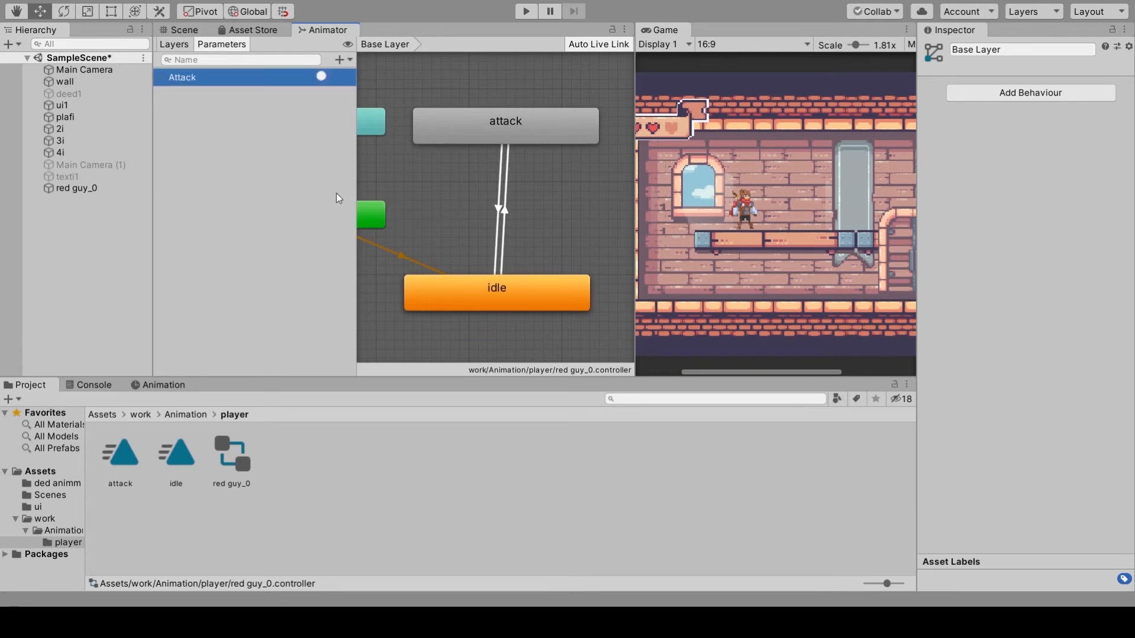
Add the Attack trigger as a condition on the idle to attack transition.
left_click(515, 192)
mouse_move(506, 297)
left_mouse_down()
mouse_move(496, 307)
mouse_move(488, 295)
left_mouse_up()
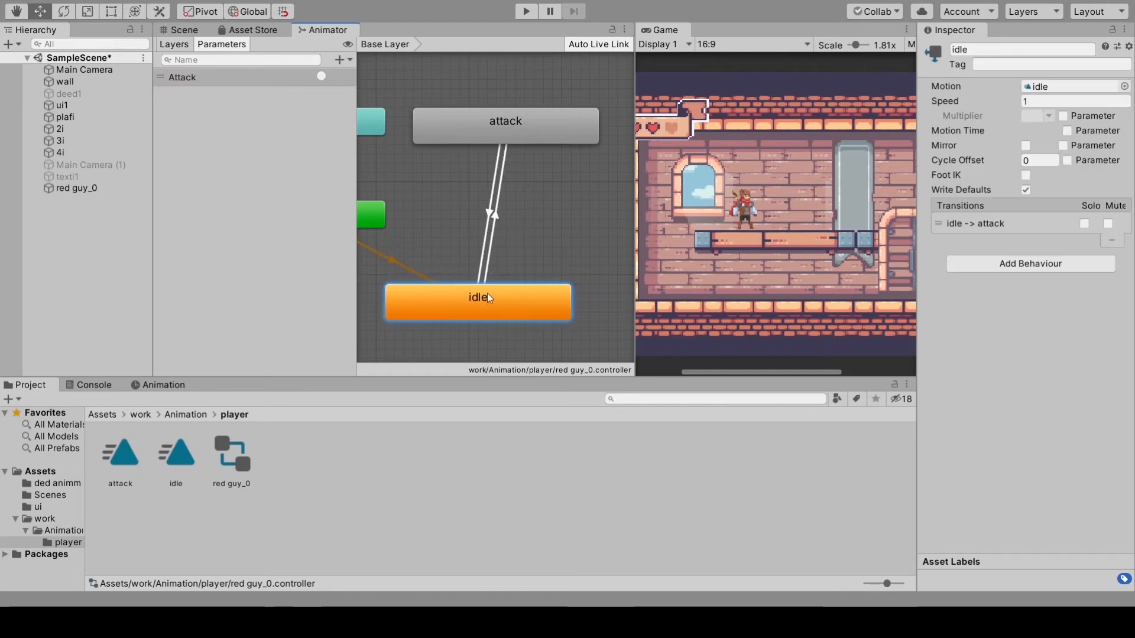
left_click(489, 255)
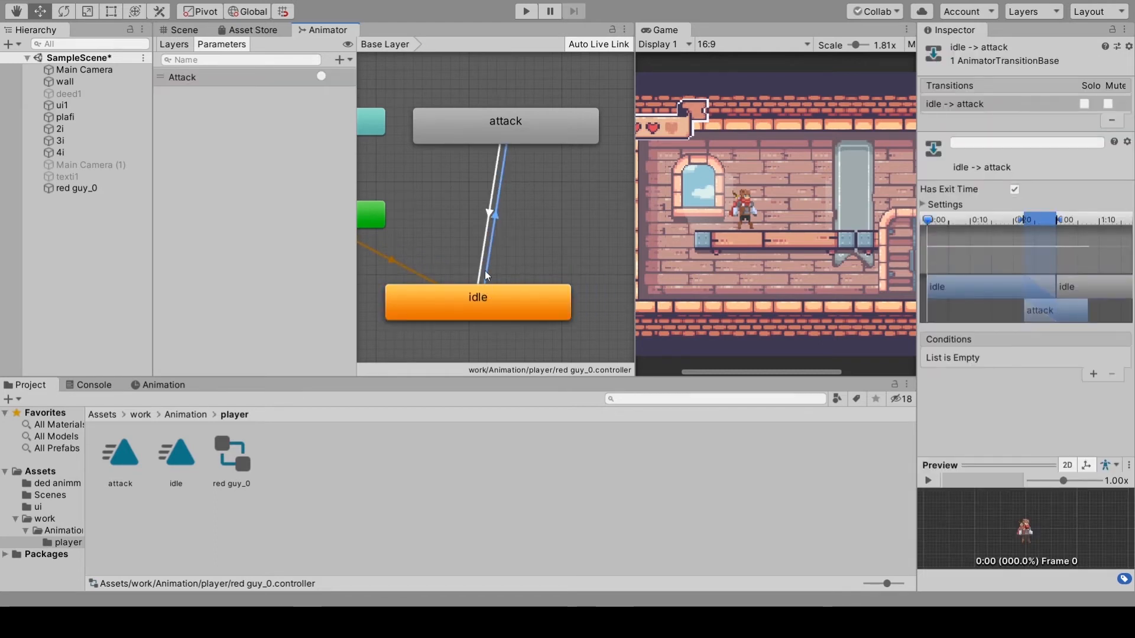
left_click(505, 228)
scroll(503, 242, "up", 2)
scroll(499, 209, "up", 1)
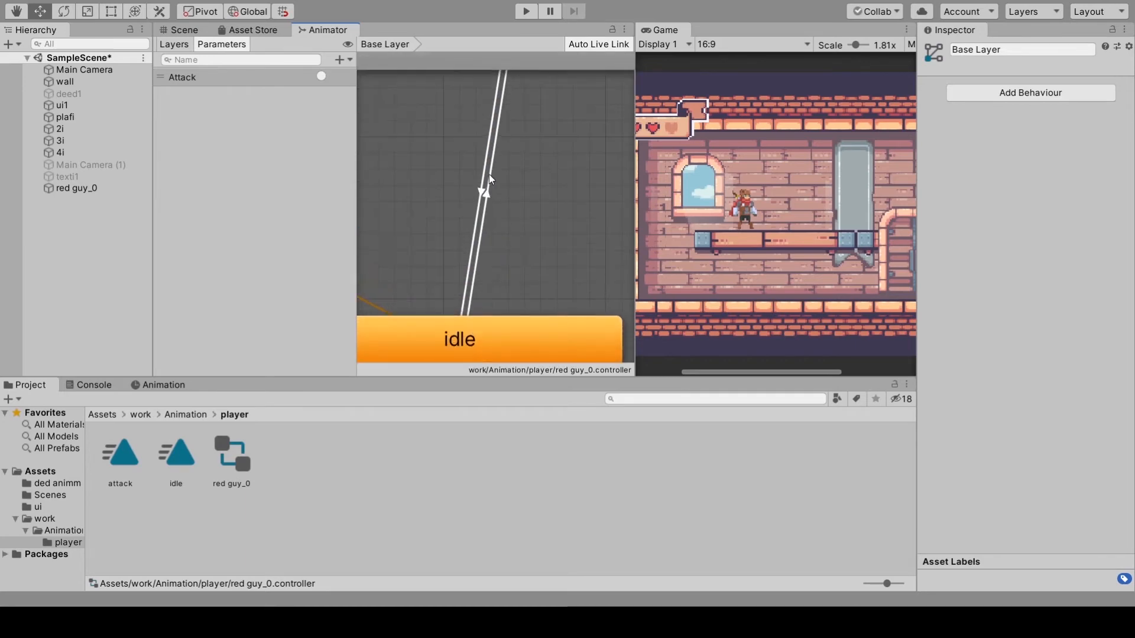
left_click(486, 195)
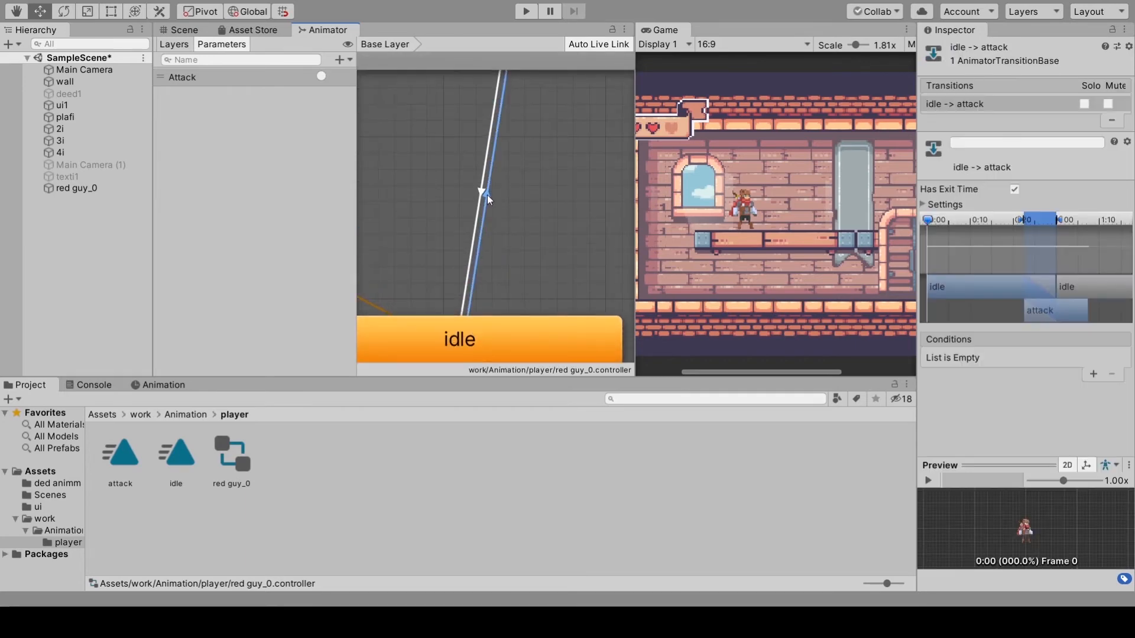
scroll(488, 196, "down", 2)
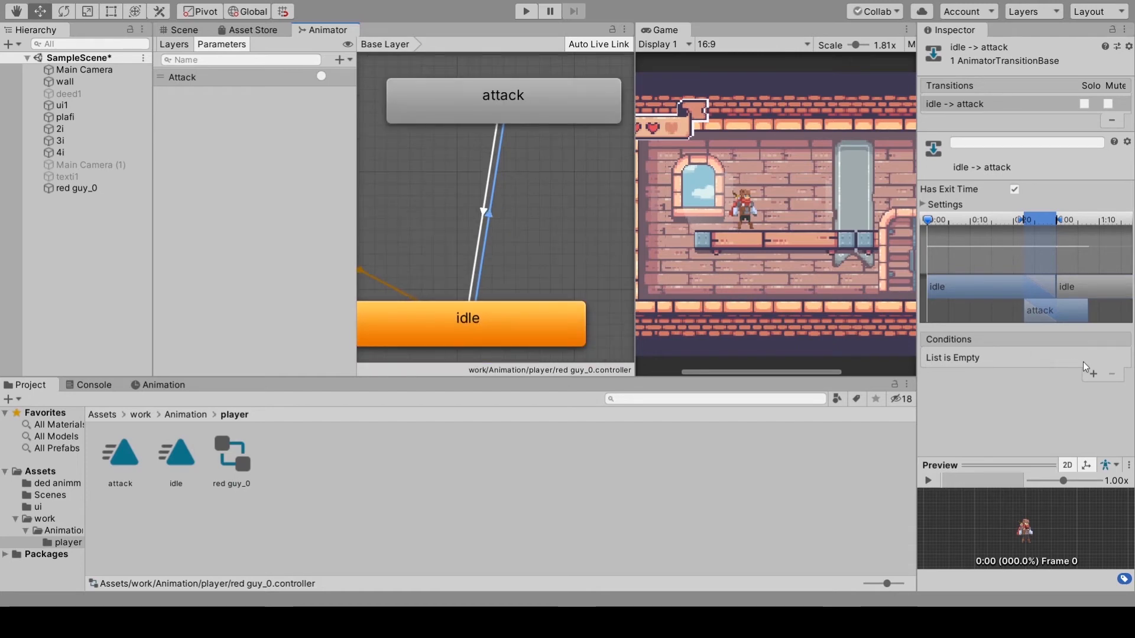
left_click(1092, 374)
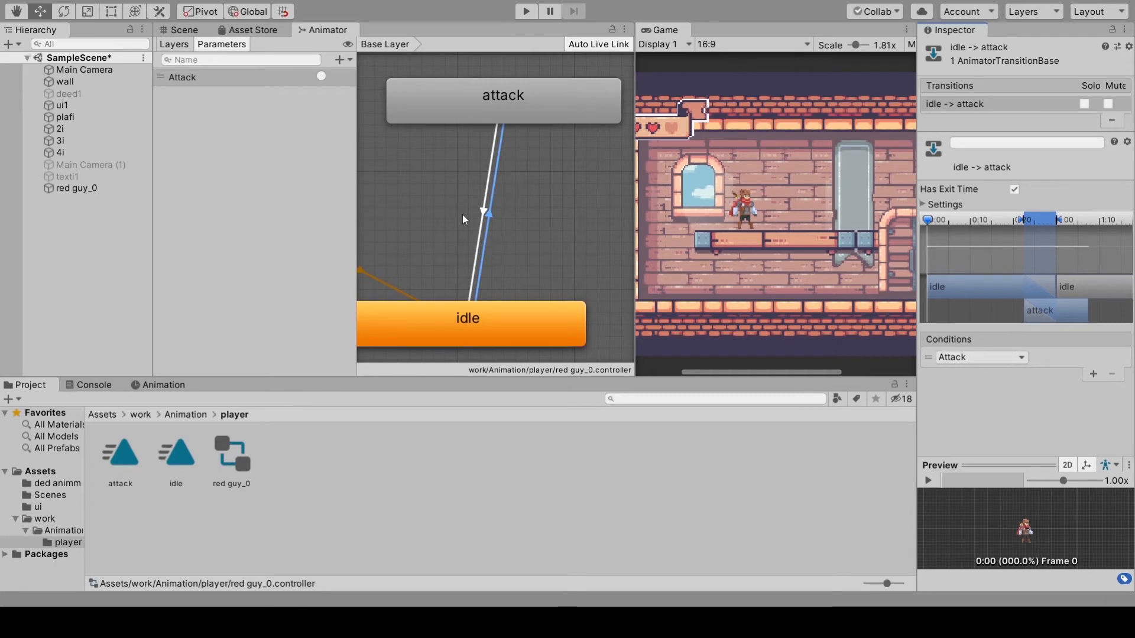
Switch on the Attack trigger and inspect the condition on the idle to attack transition.
left_click(325, 79)
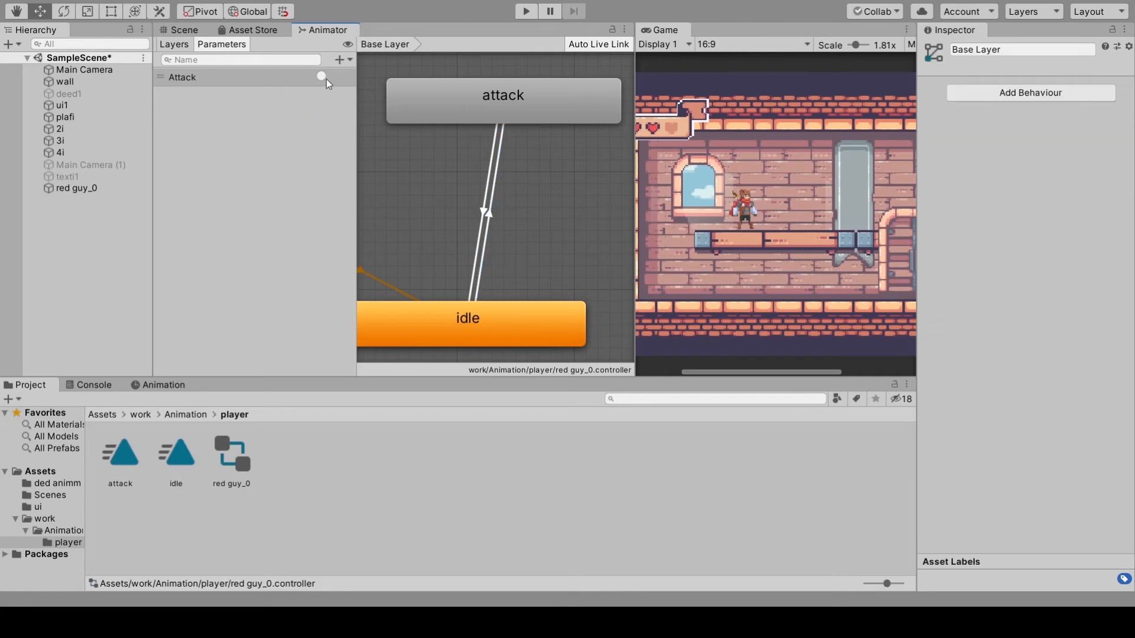
scroll(526, 239, "down", 3)
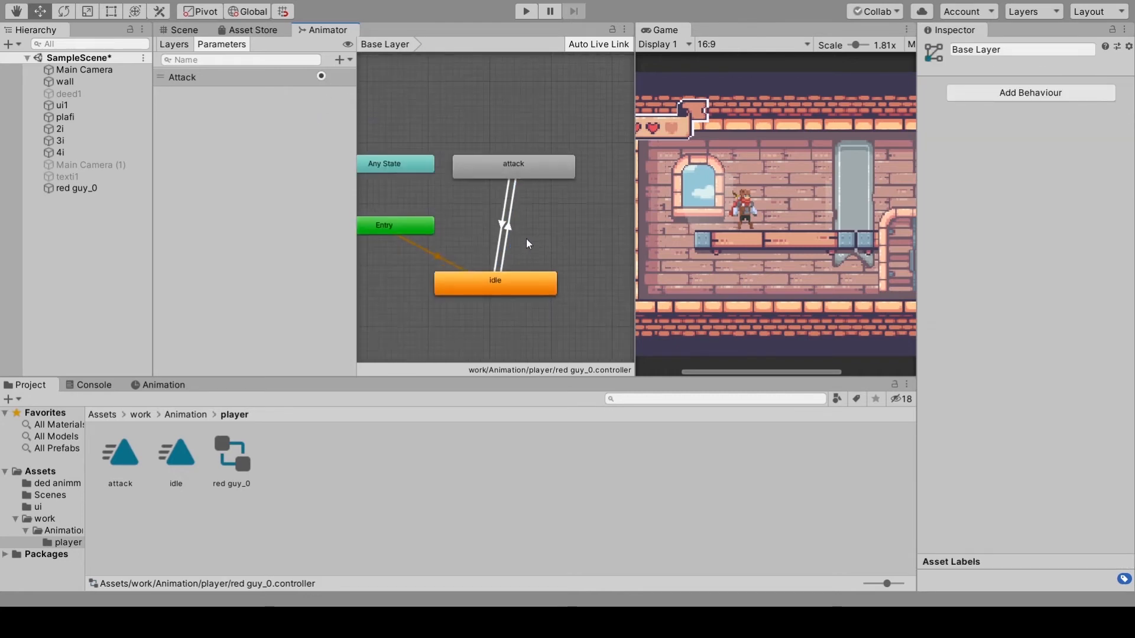
scroll(527, 238, "up", 2)
left_click(505, 201)
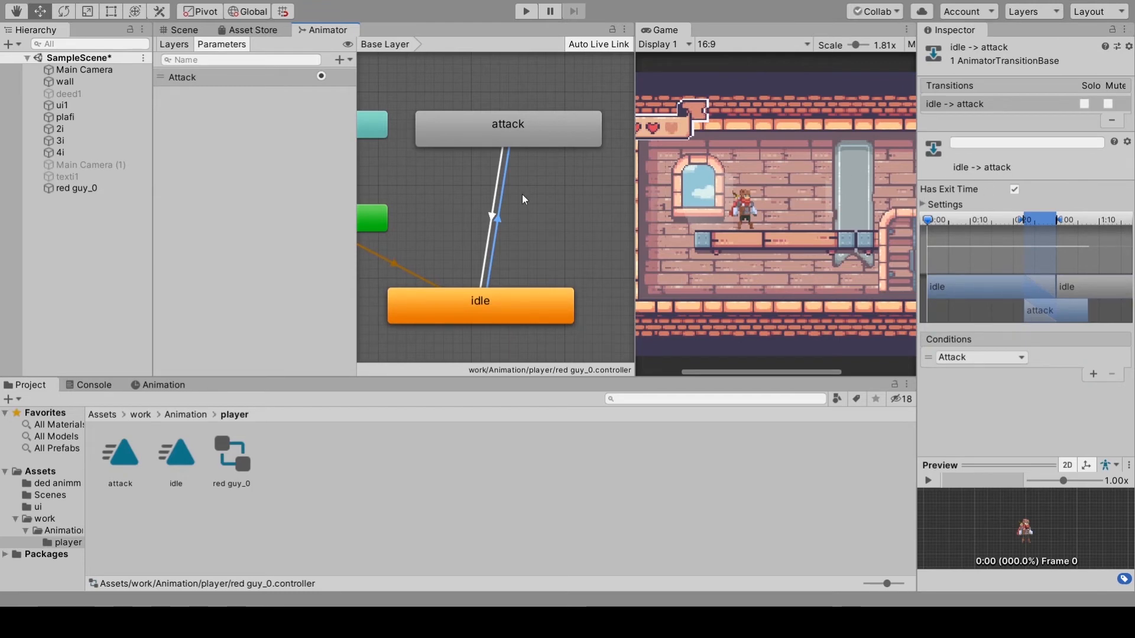
scroll(520, 197, "up", 1)
Run the scene, fire the Attack trigger to test the switch from idle to attack, and stop it.
left_click(526, 12)
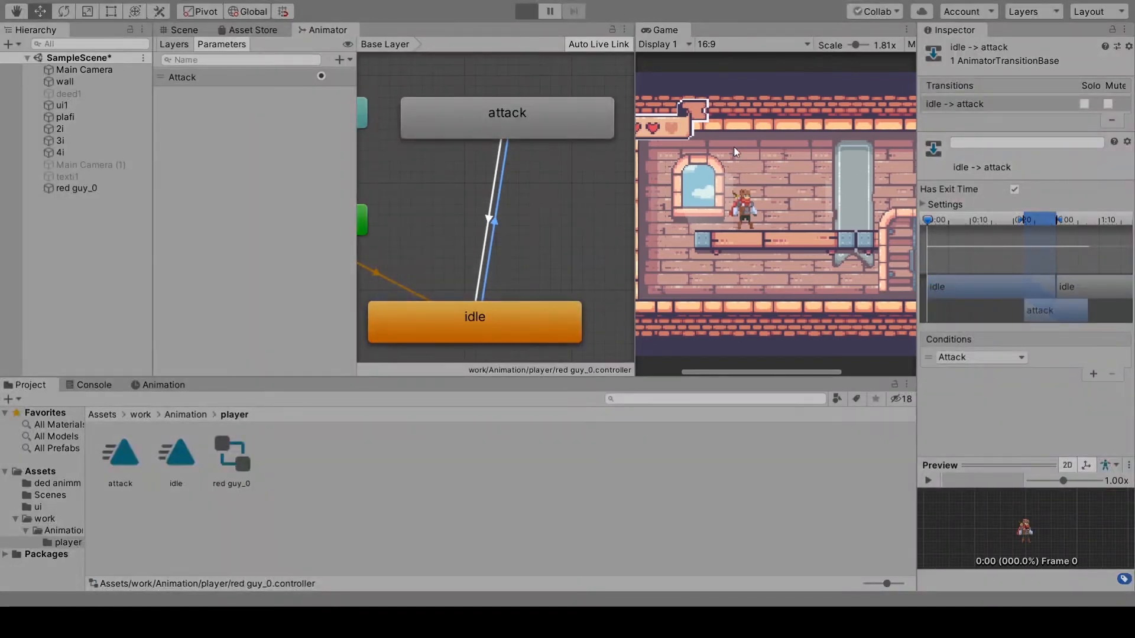
left_click(321, 77)
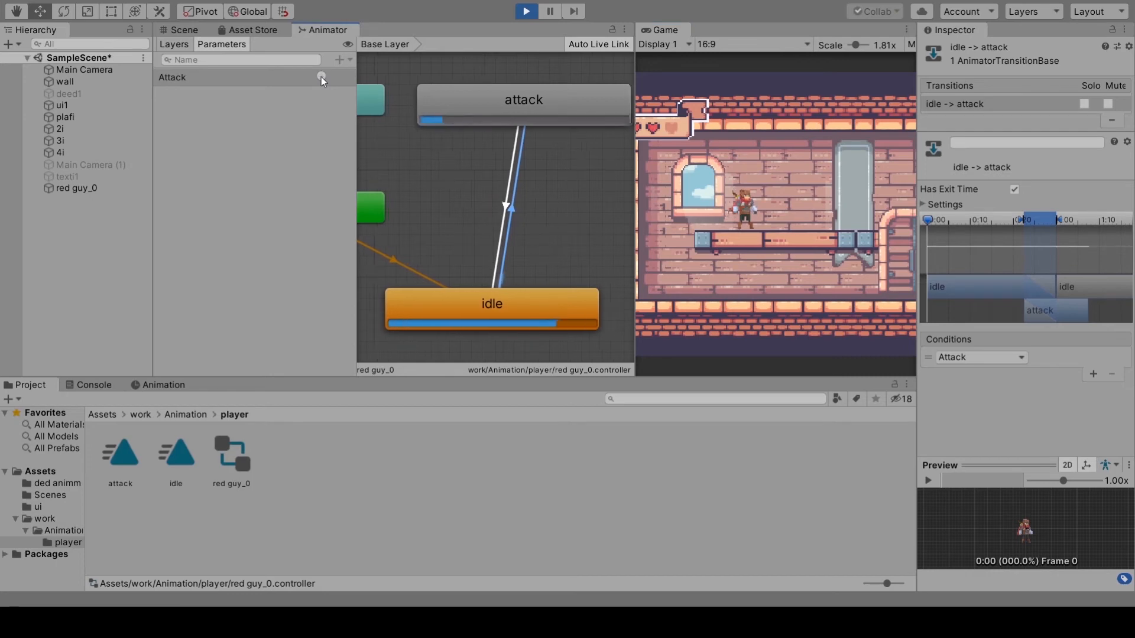
left_click(527, 11)
left_click(547, 205)
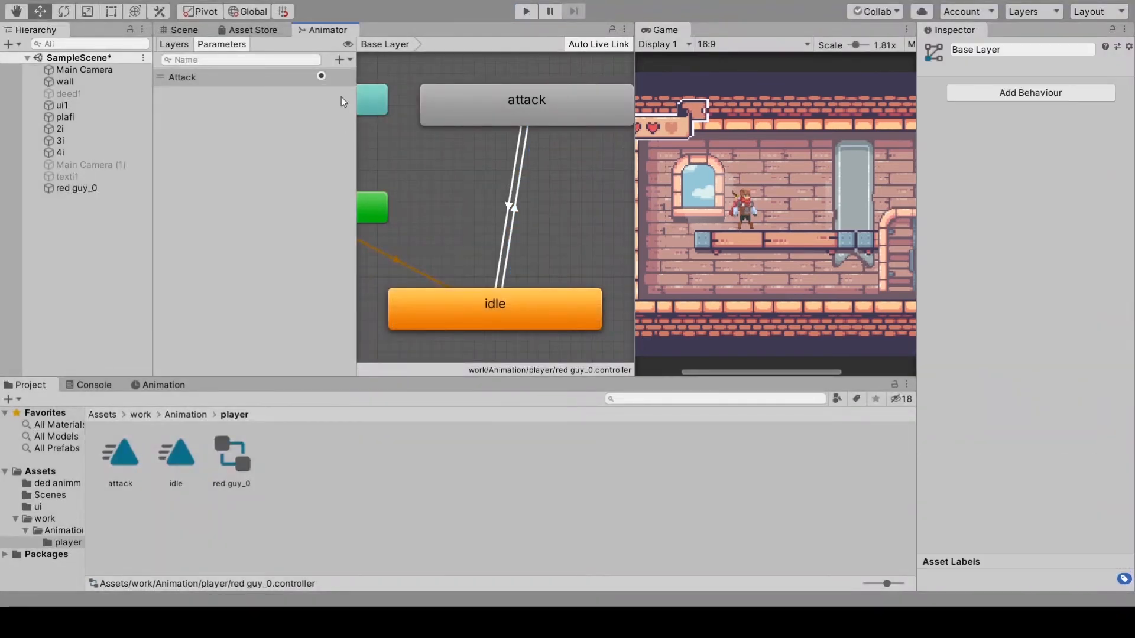
On the idle to attack transition, turn off Has Exit Time and set the transition duration to 0.
left_click(320, 83)
left_click(565, 300)
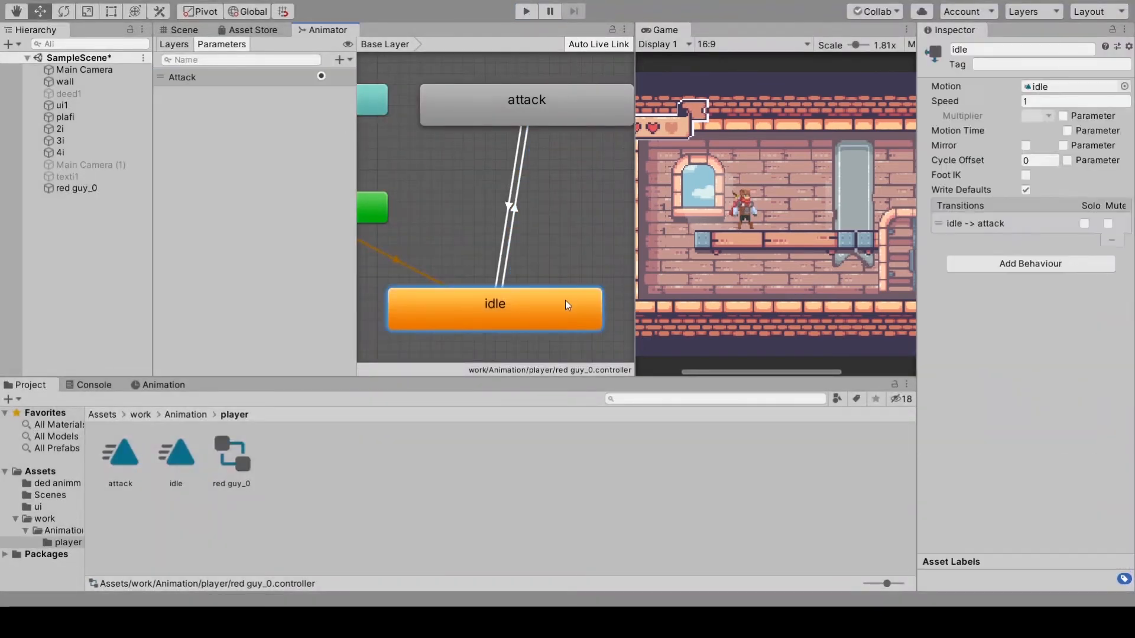
left_click(516, 201)
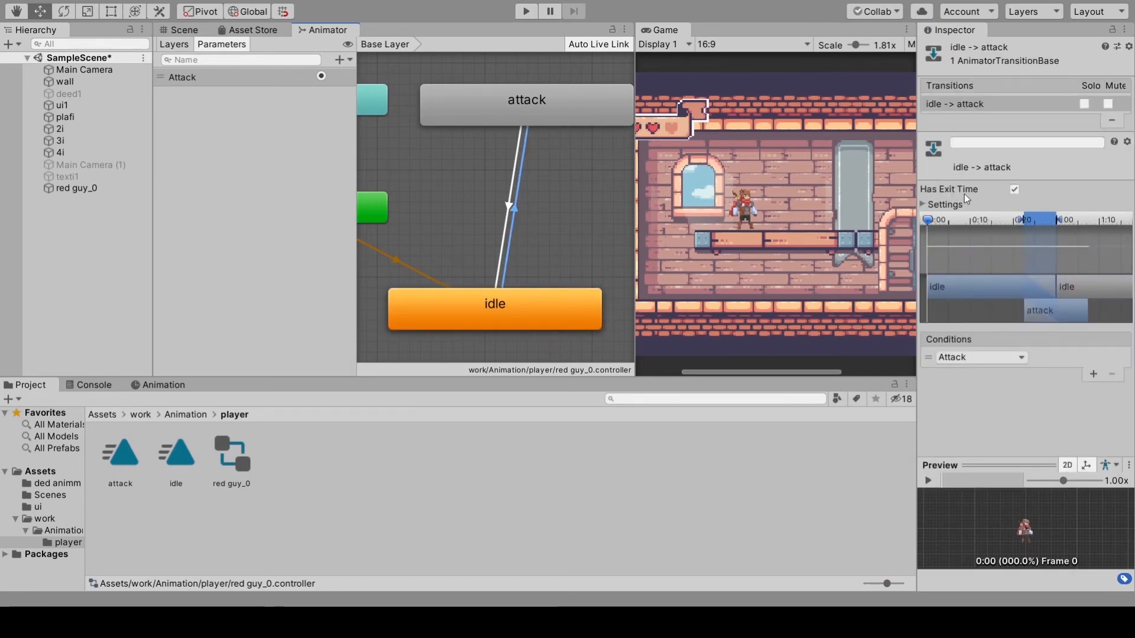
left_click(946, 204)
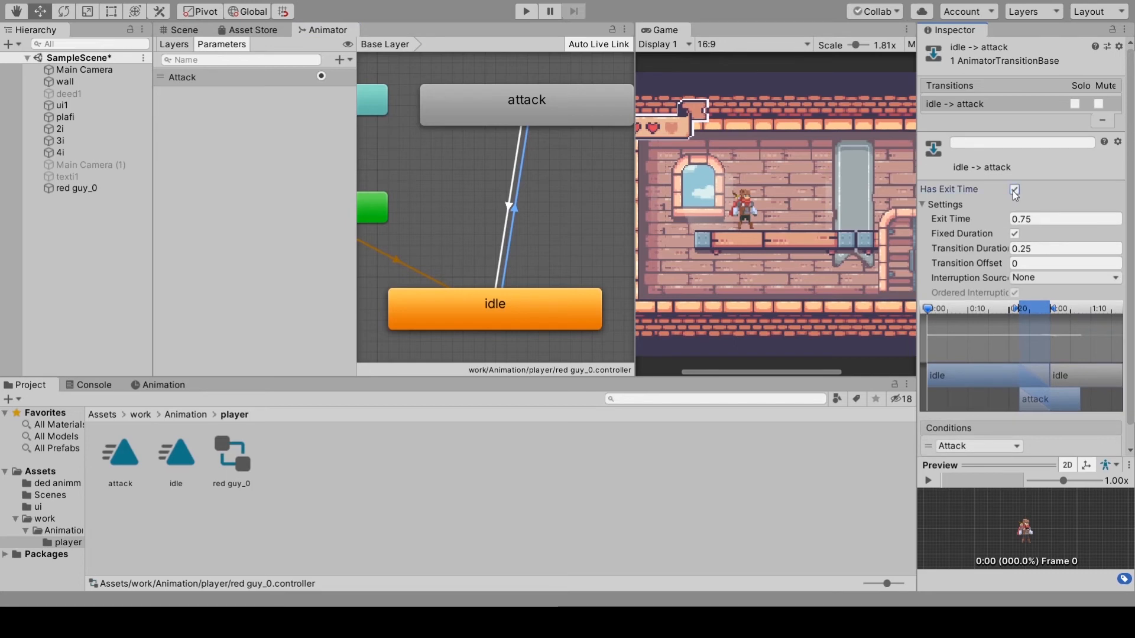
left_click(1014, 190)
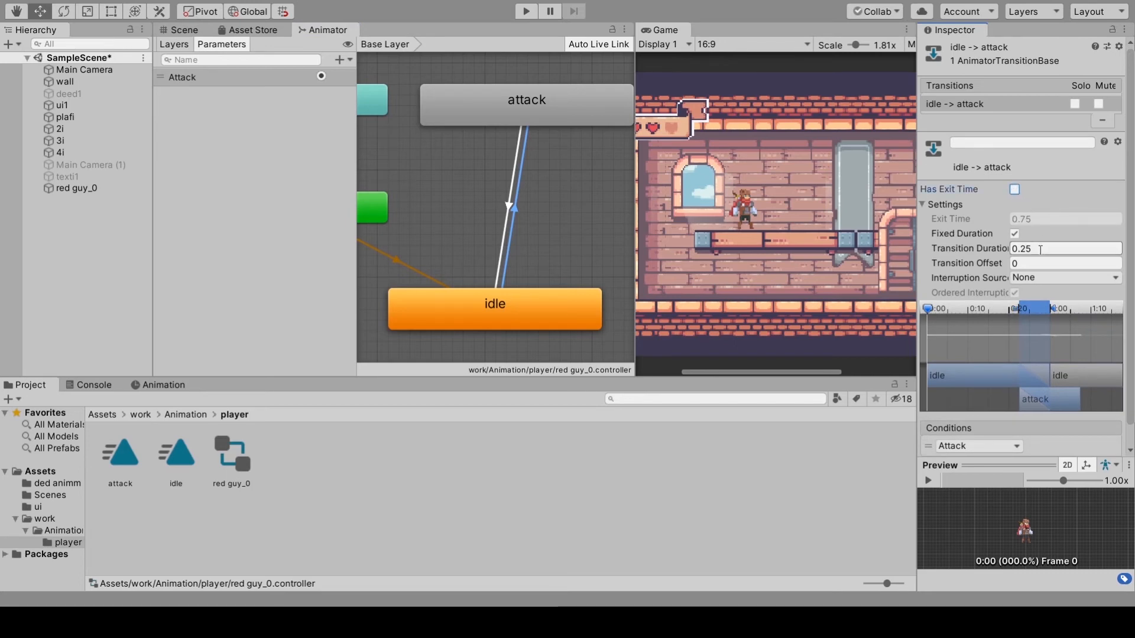
left_click(1014, 249)
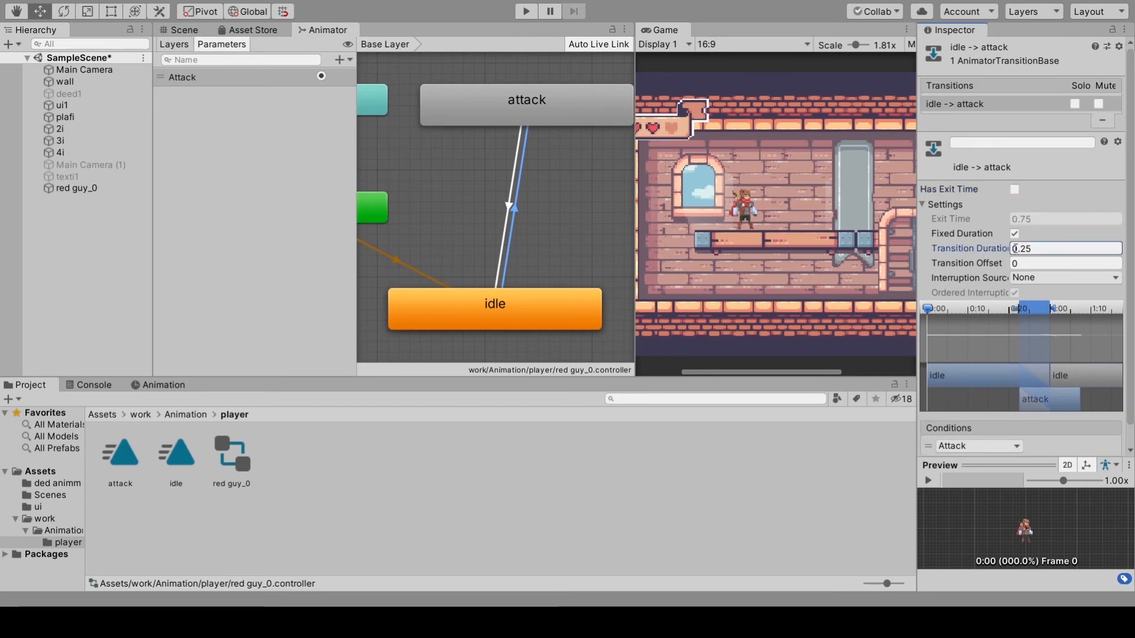
left_click_drag(1015, 249, 1032, 251)
type("0")
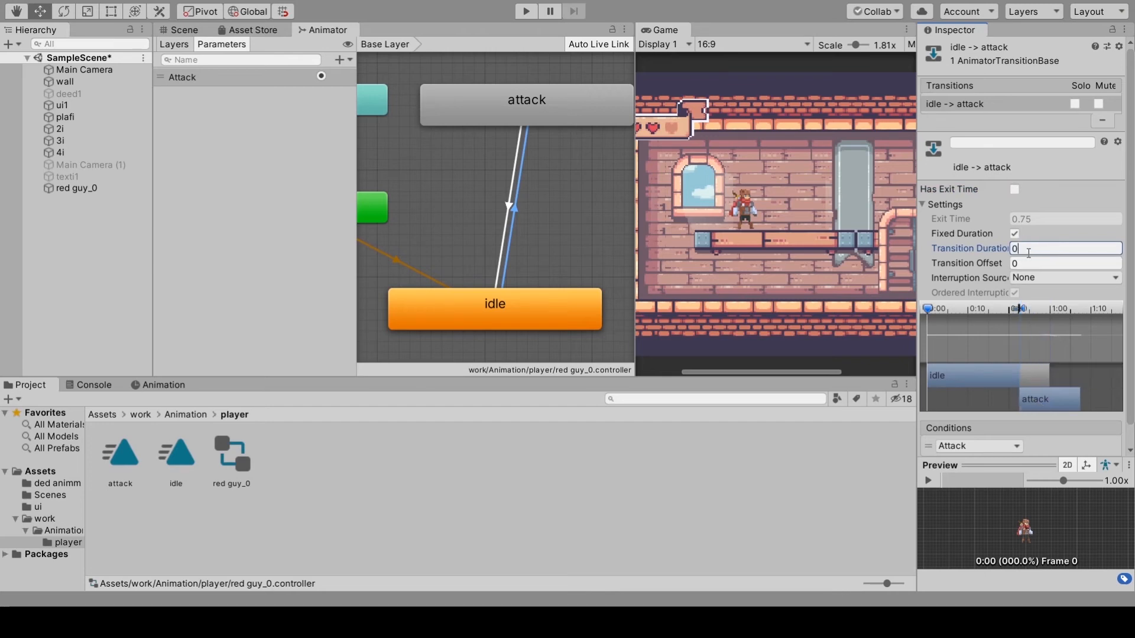
left_click(530, 194)
left_click(516, 198)
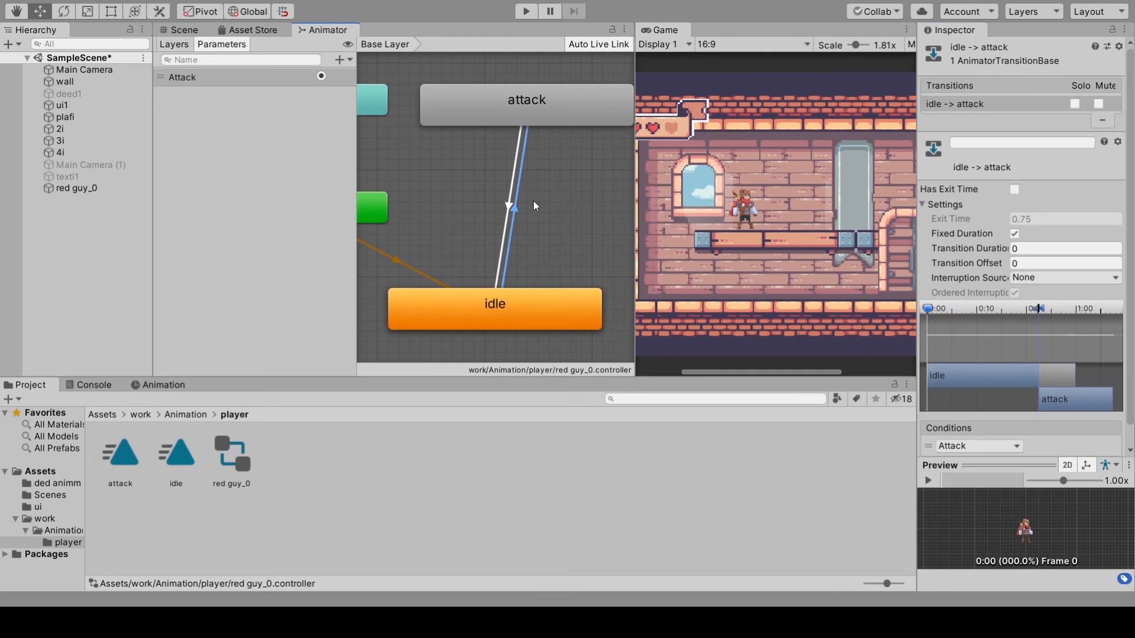
left_click(755, 227)
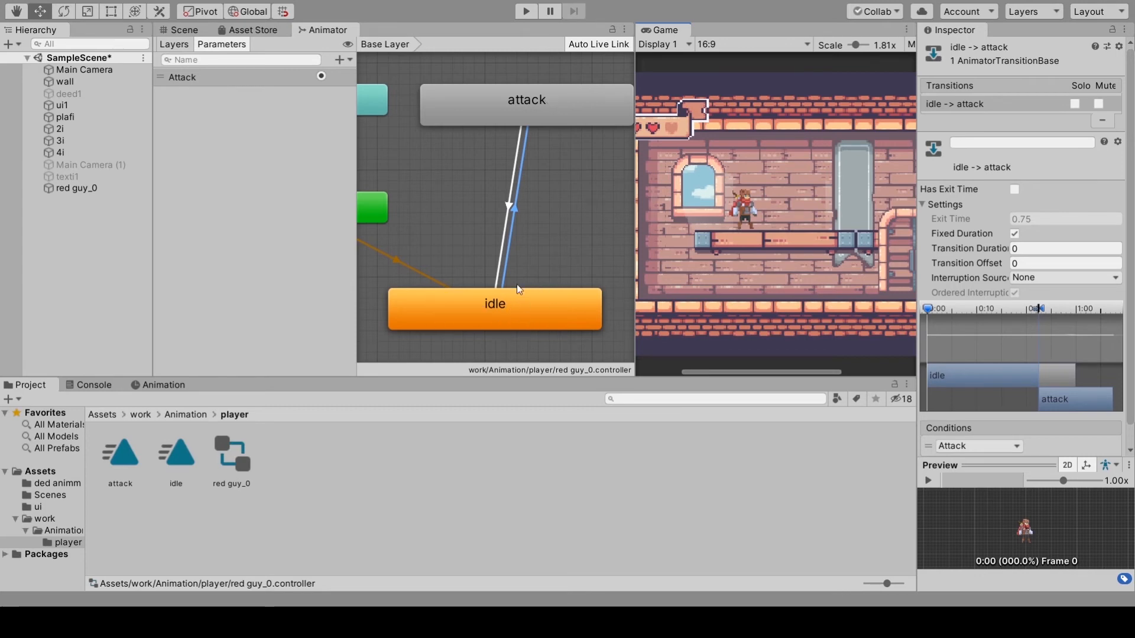
On the attack to idle transition, set the exit time to 1 and the transition duration to 0.
left_click(512, 178)
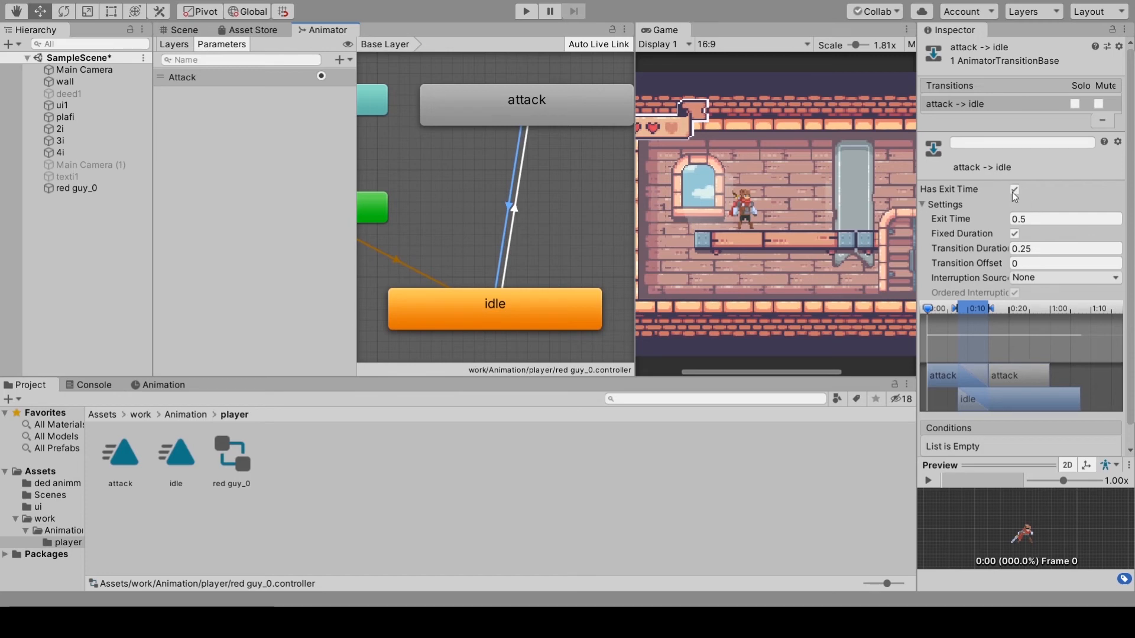
left_click(1029, 222)
type("1")
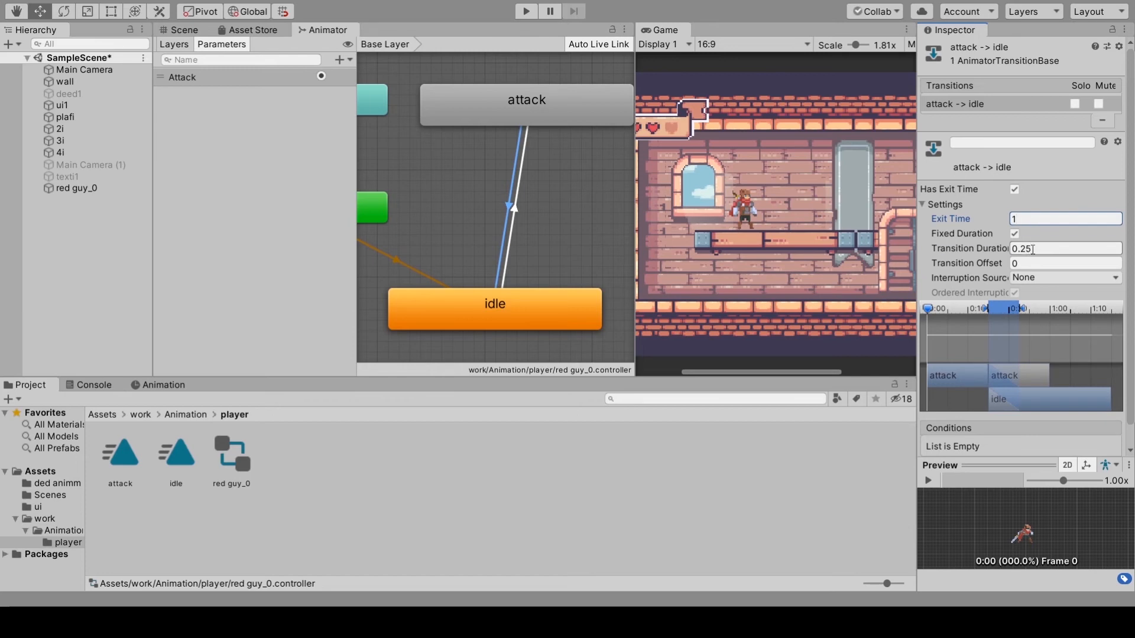
left_click(1033, 249)
type("0")
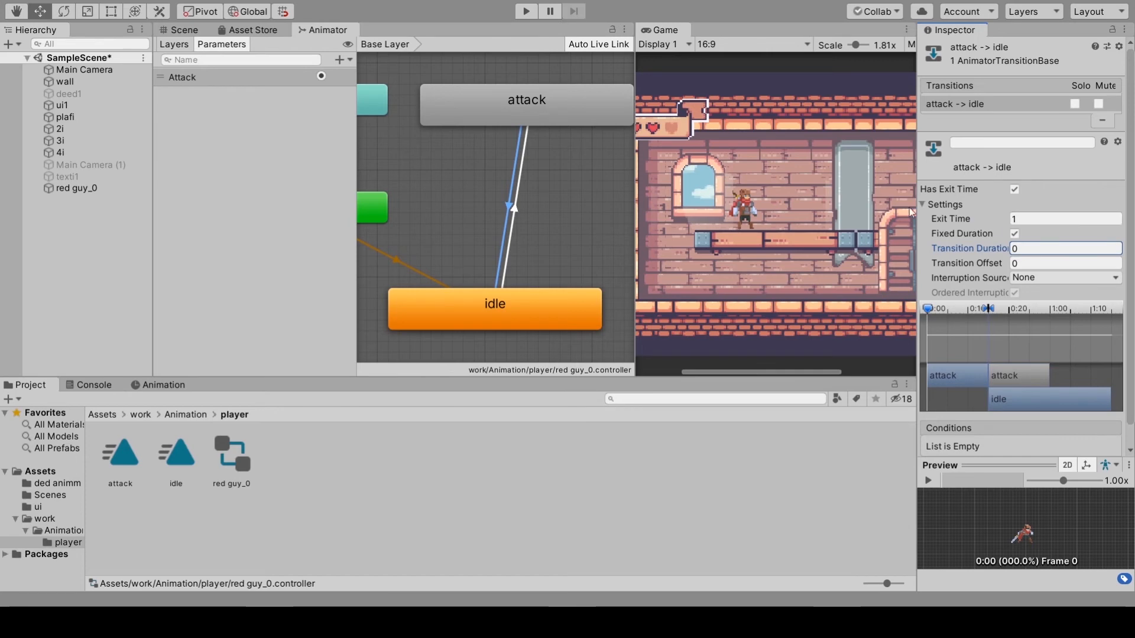
Run the scene, fire the Attack trigger repeatedly to test the adjusted transitions, and stop it.
left_click(526, 13)
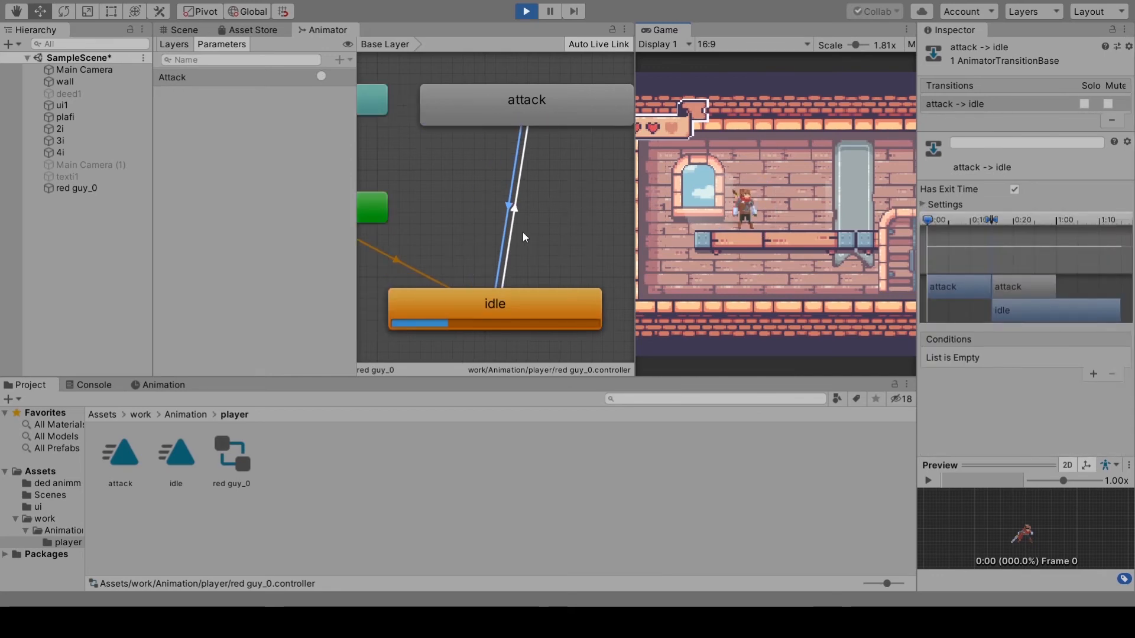
left_click(322, 77)
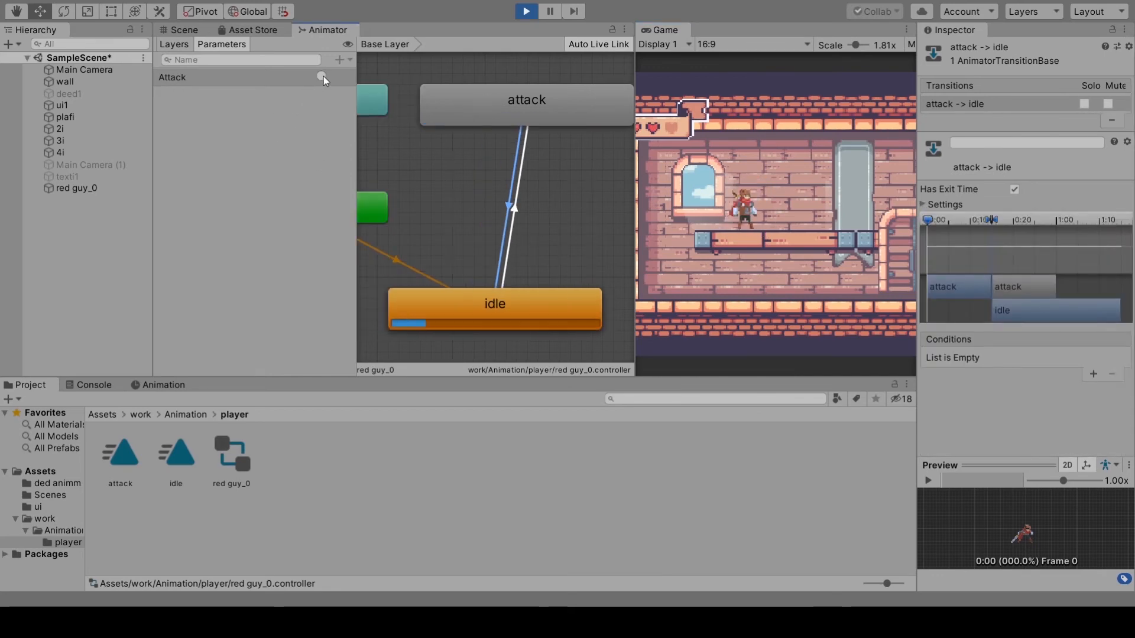
left_click(322, 76)
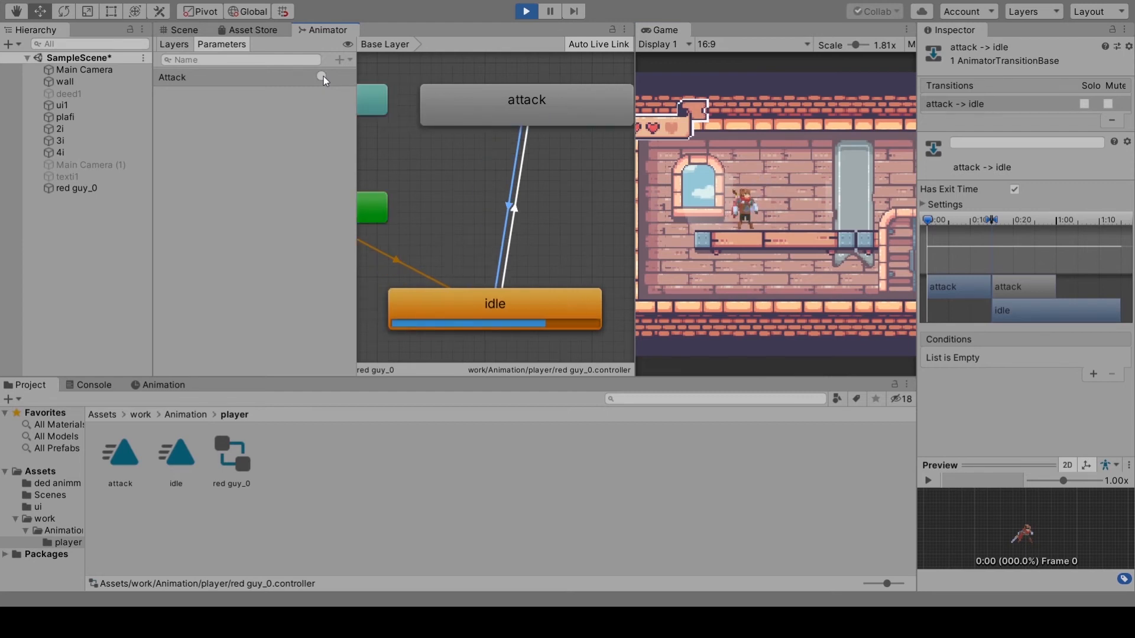
left_click(321, 76)
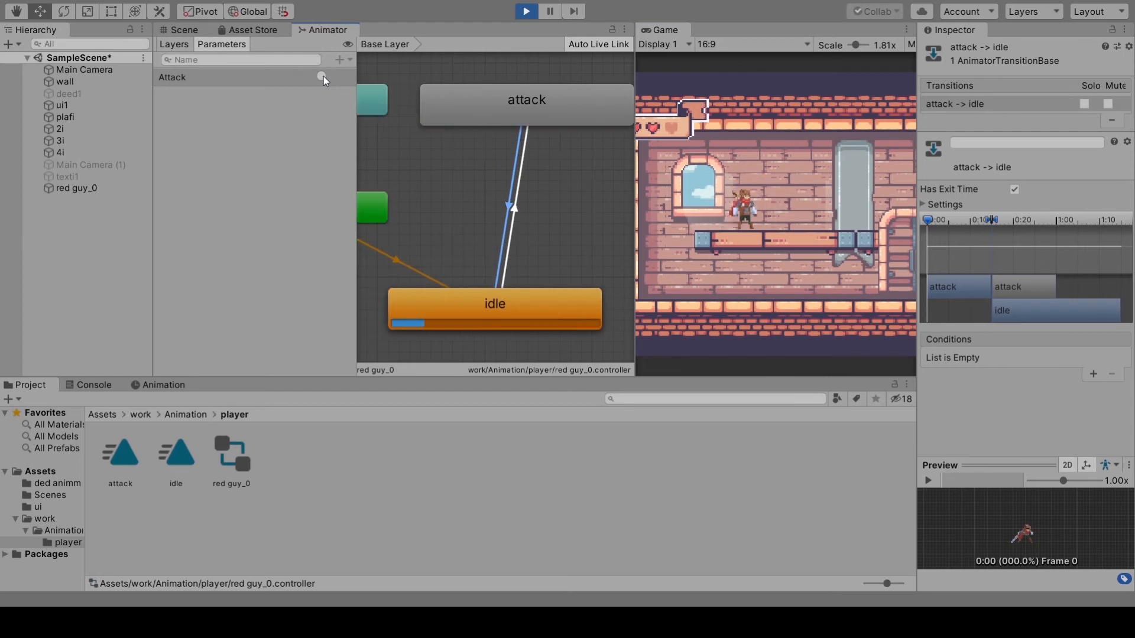
left_click(321, 77)
left_click(321, 76)
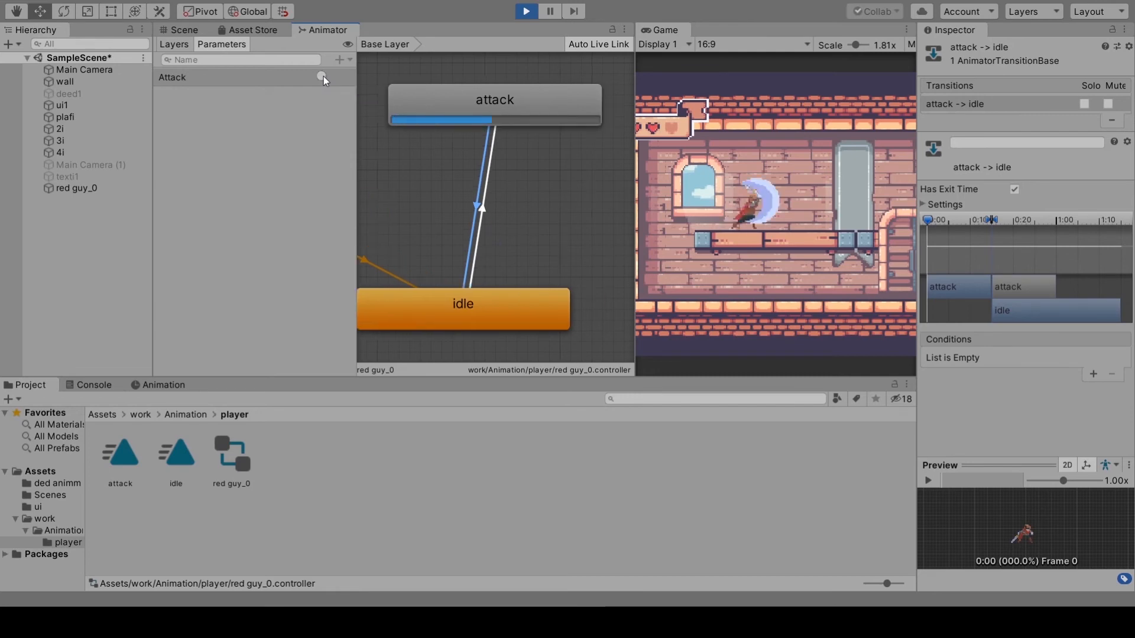
left_click(322, 76)
left_click(526, 11)
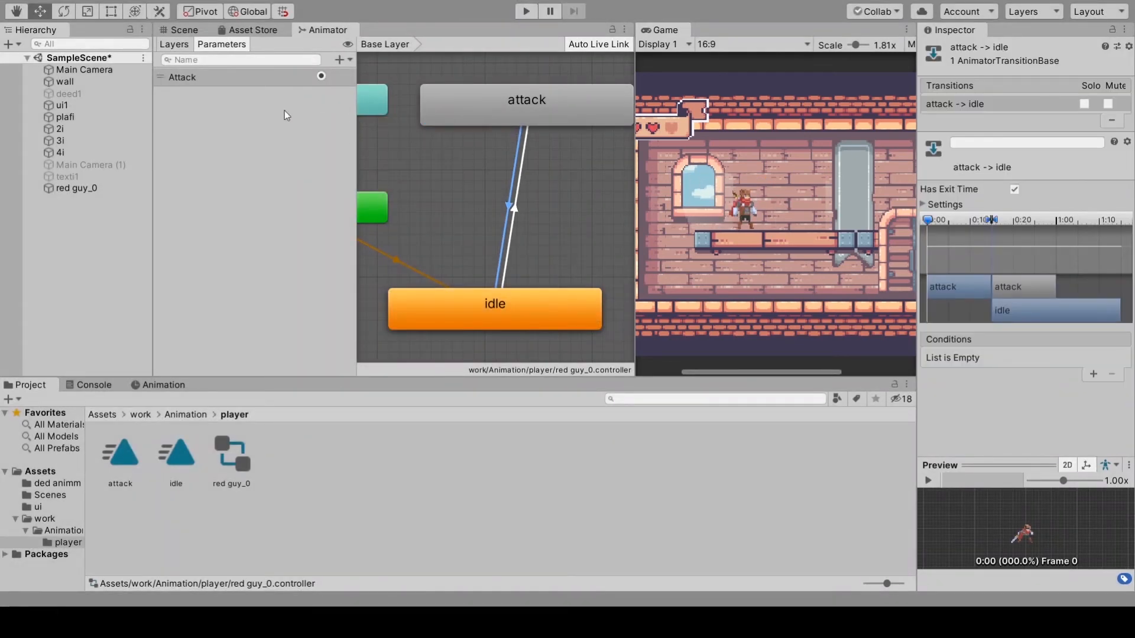
Go back up to the work folder and collapse the attack sprite sheet's frames.
left_click(303, 118)
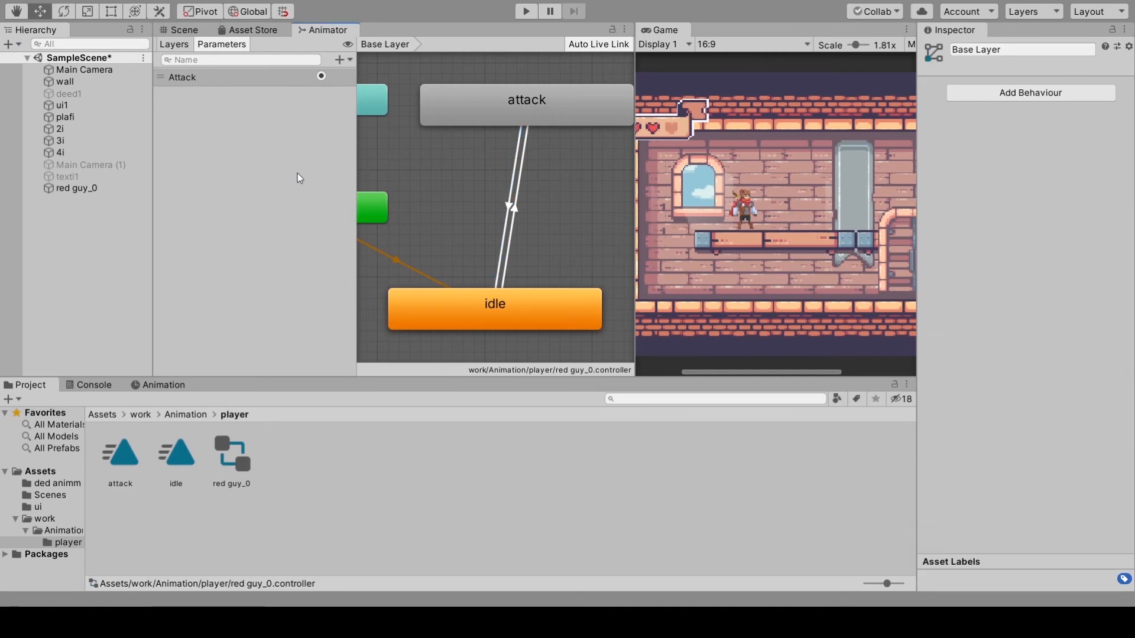
left_click(304, 437)
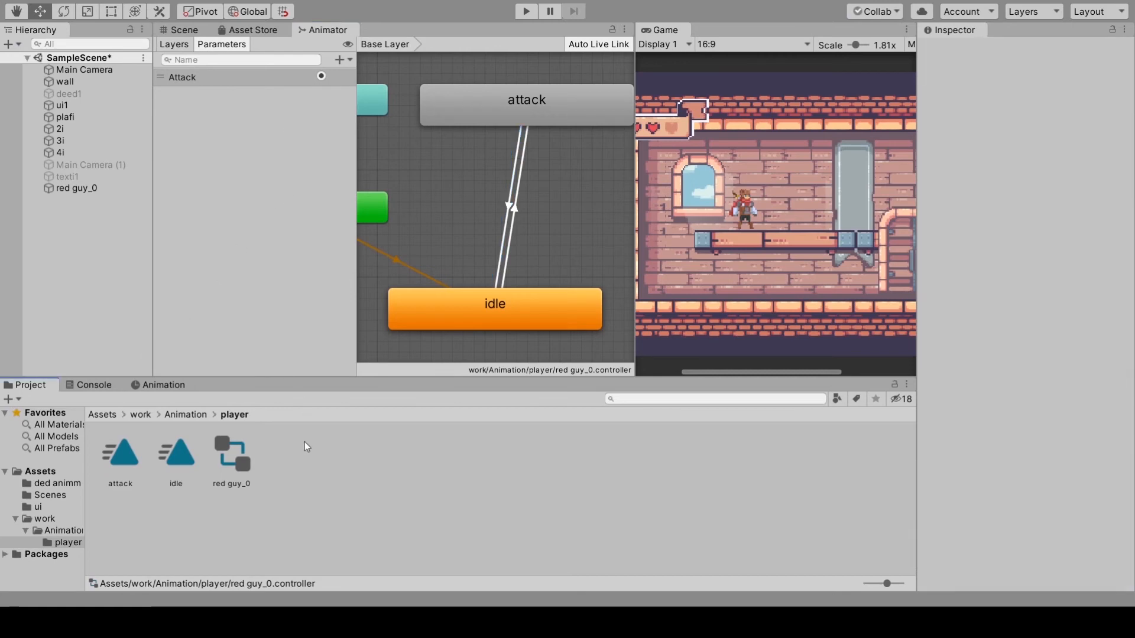
key("BackSpace")
left_click(242, 467)
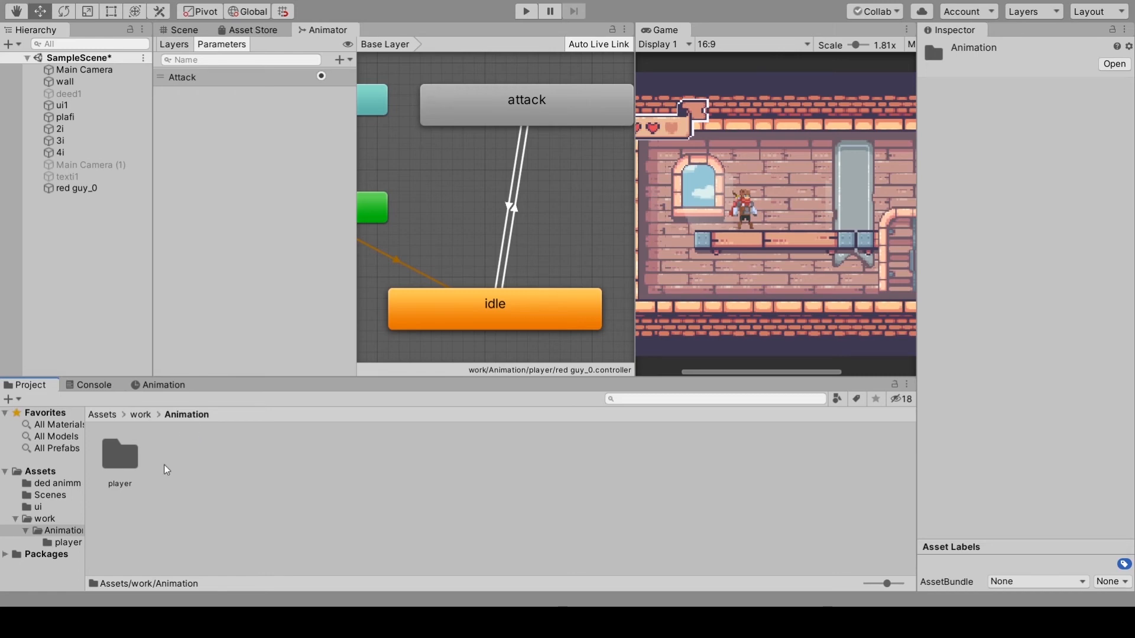
key("BackSpace")
left_click(182, 513)
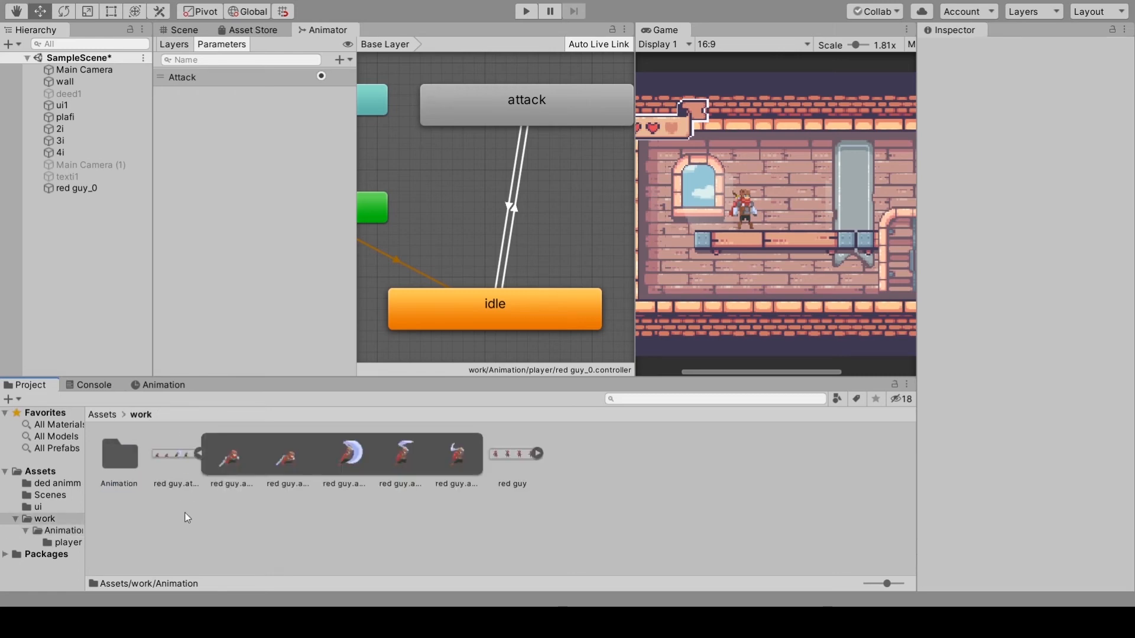
left_click(197, 454)
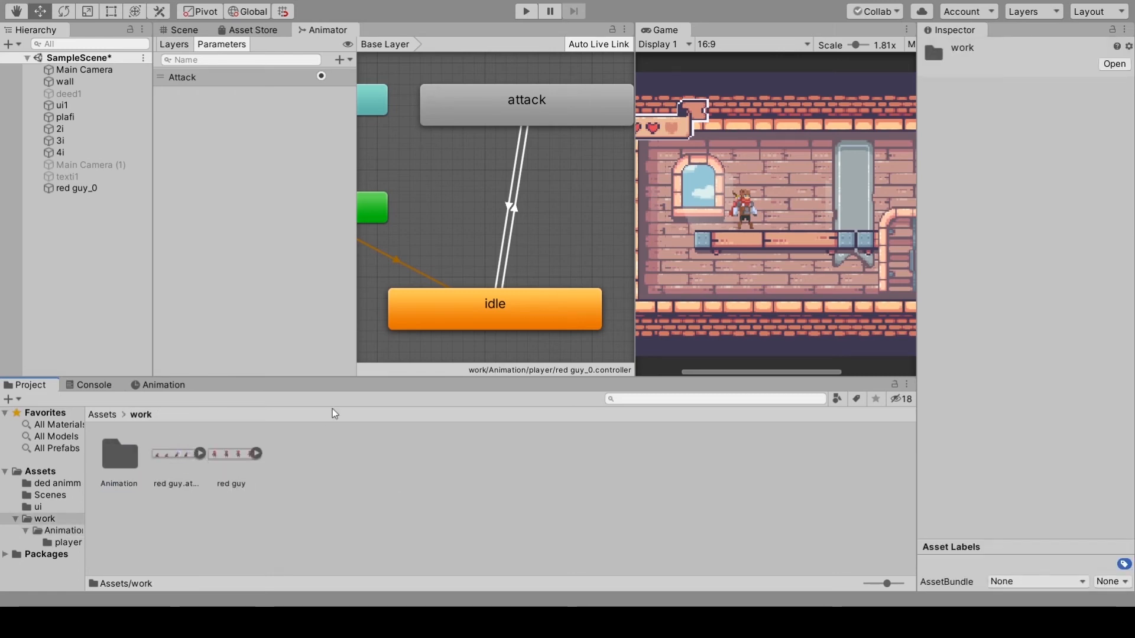
Create a folder named Scripts inside the work folder and open it.
left_click(564, 70)
type("Spr")
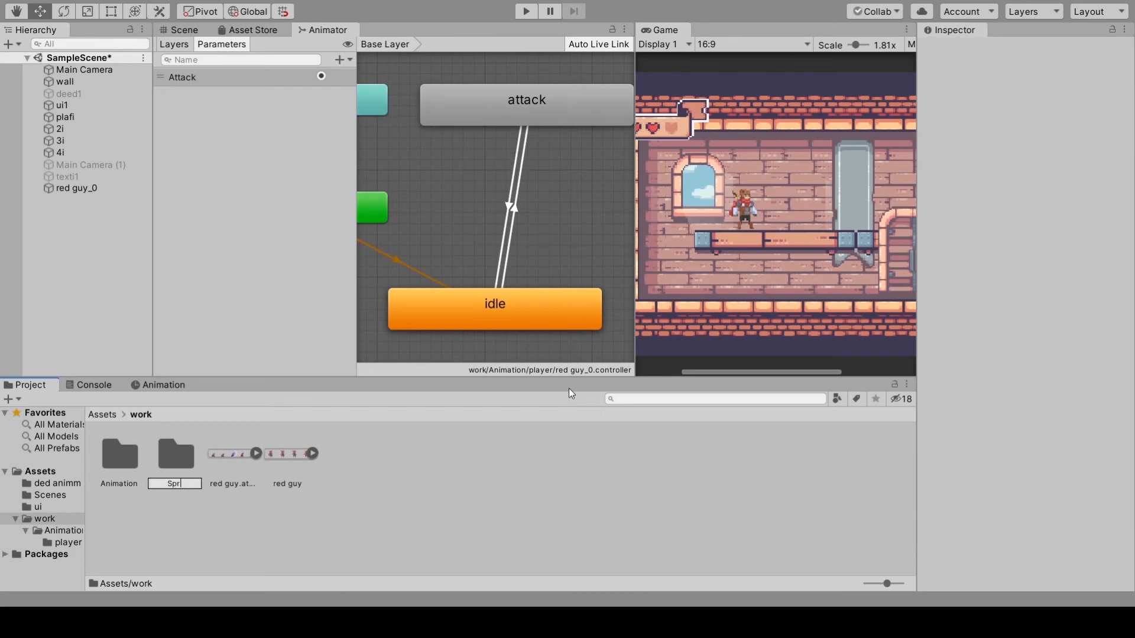
key("BackSpace")
key("BackSpace")
type("cripts")
key("Return")
key("Return")
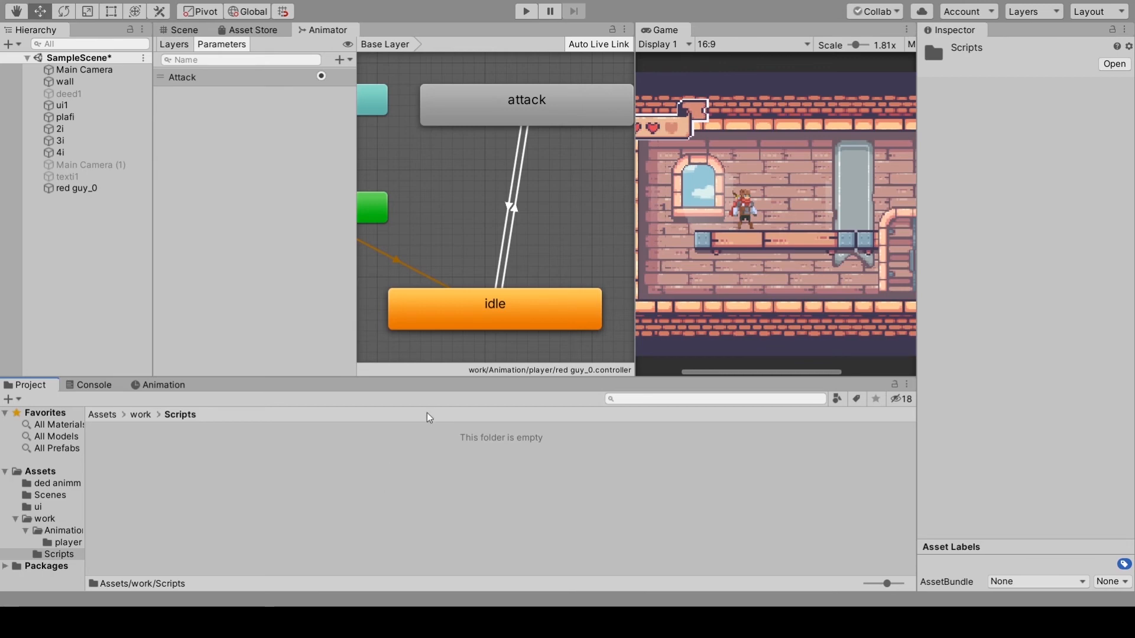
Create a subfolder named player inside the Scripts folder and open it.
left_click(613, 73)
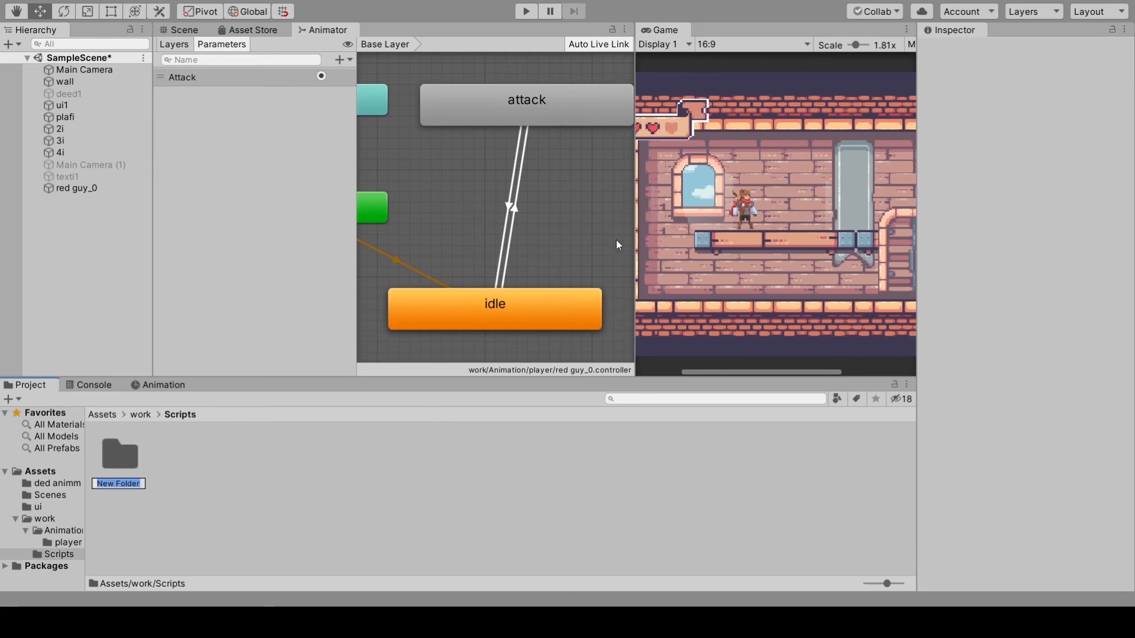
type("player")
key("Return")
key("Return")
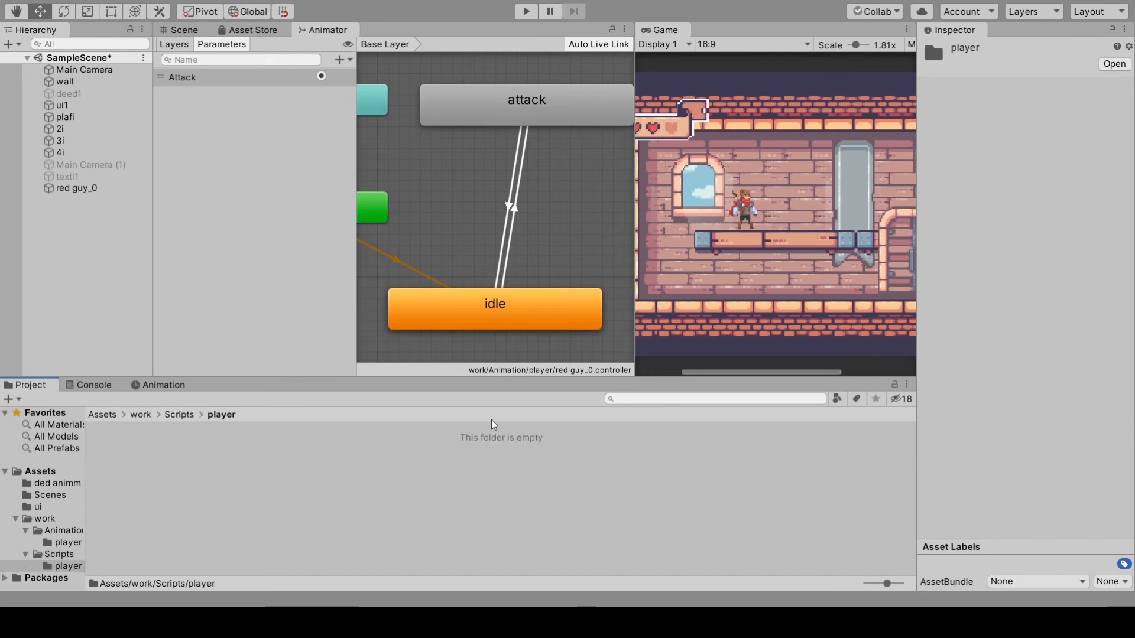
Create a C# script named player in the new player folder and open it in Visual Studio.
right_click(497, 452)
left_click(741, 84)
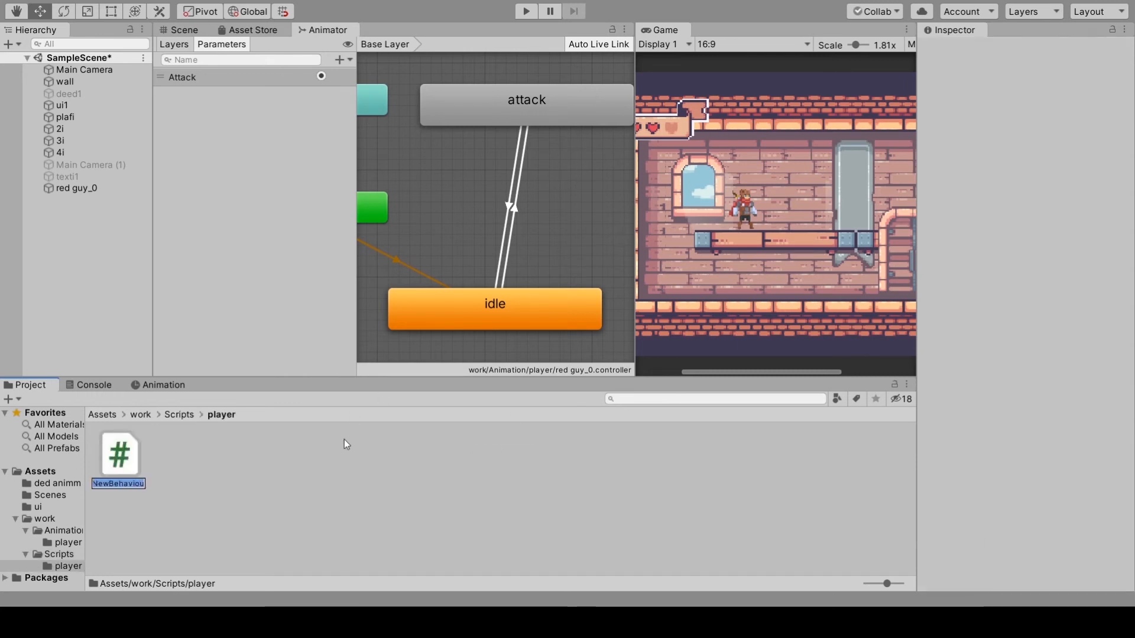
type("player")
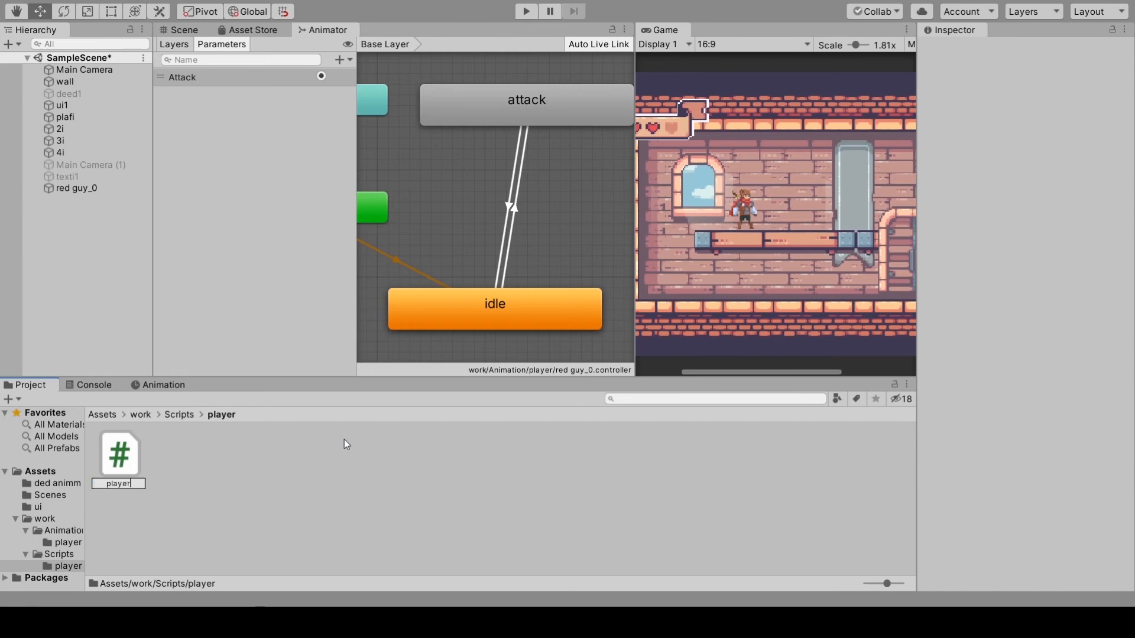
key("Return")
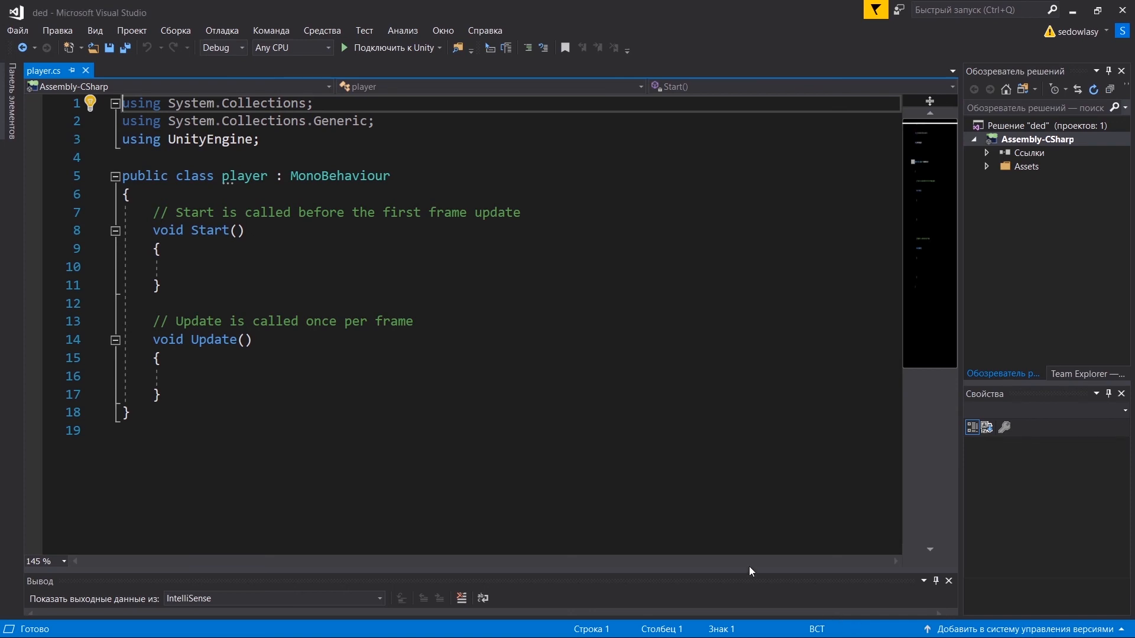
Replace the default Start and Update methods in the player class with the line "Animator;".
left_click_drag(236, 394, 154, 213)
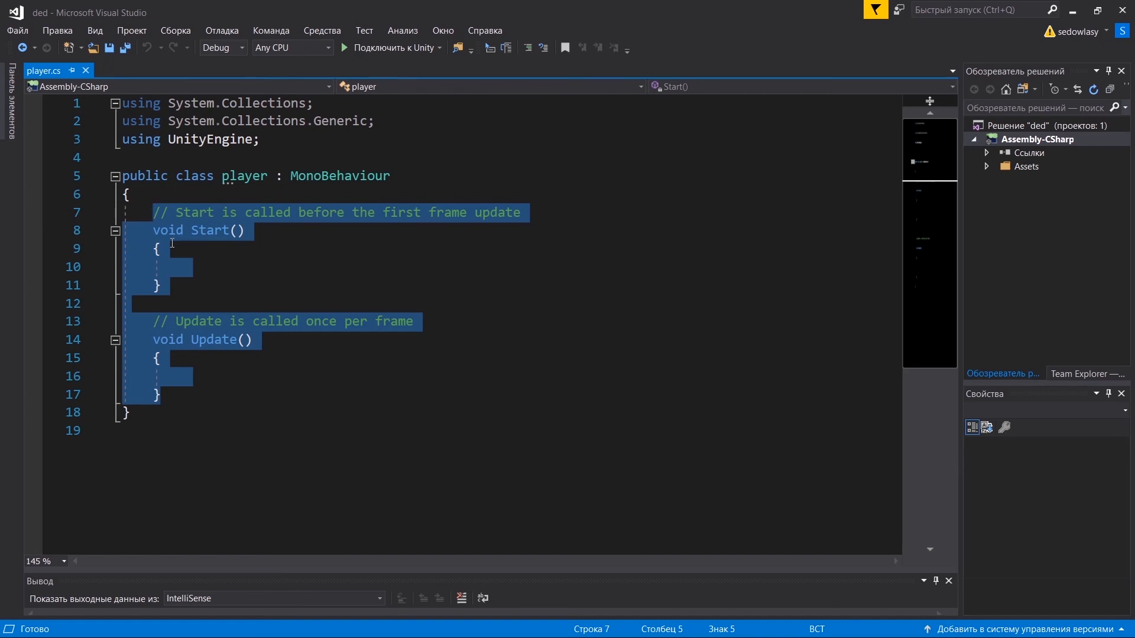
key("Delete")
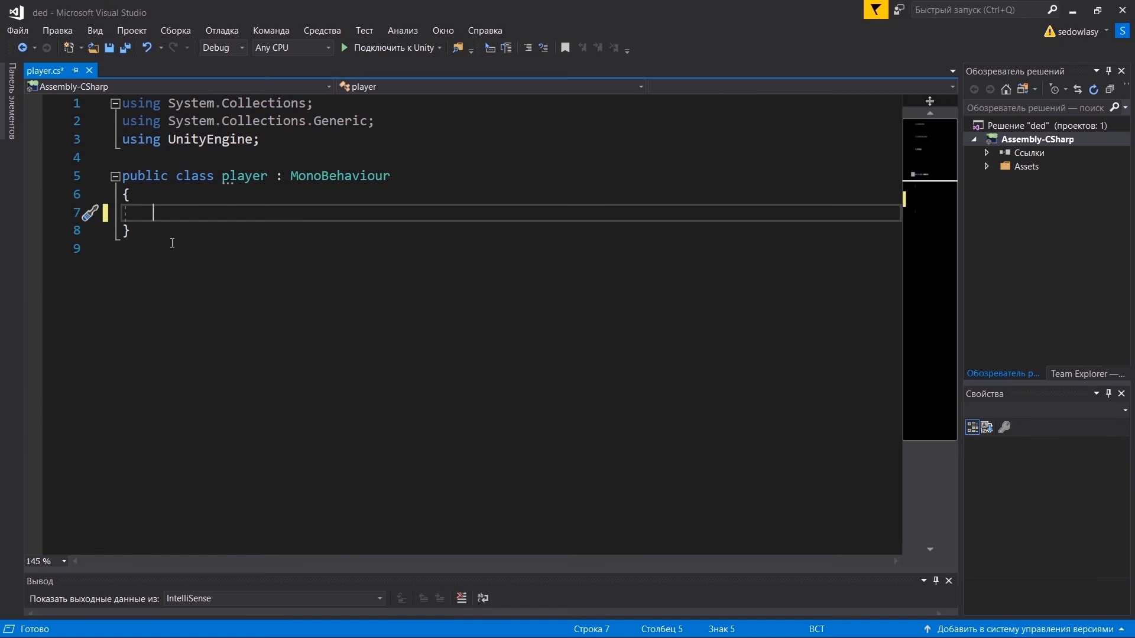
type("Animator")
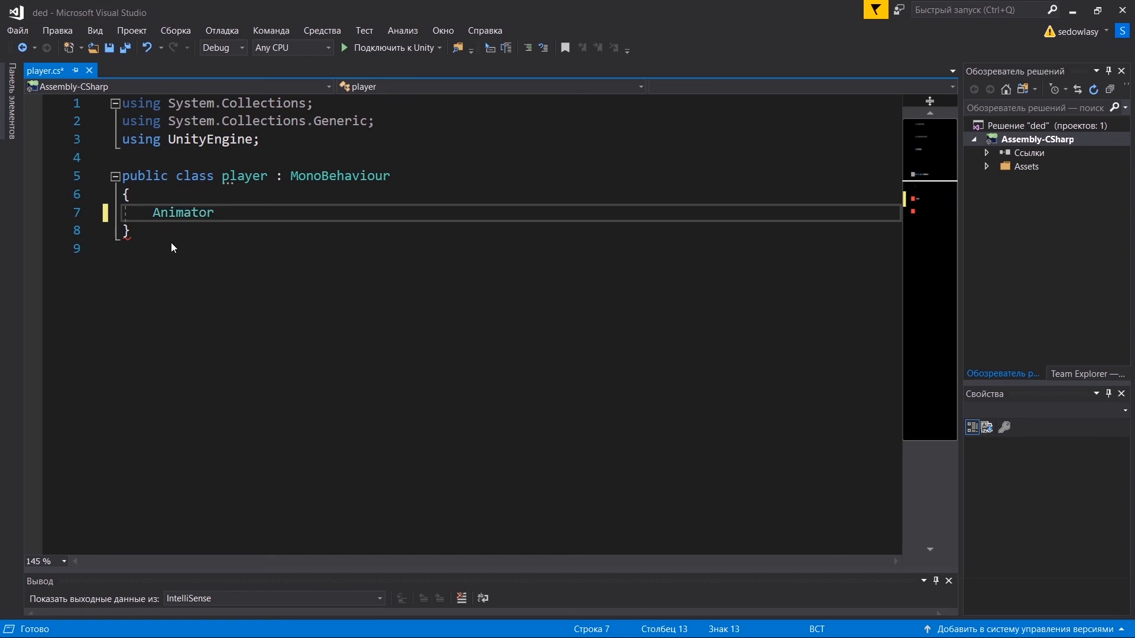
key("Left")
key("Right")
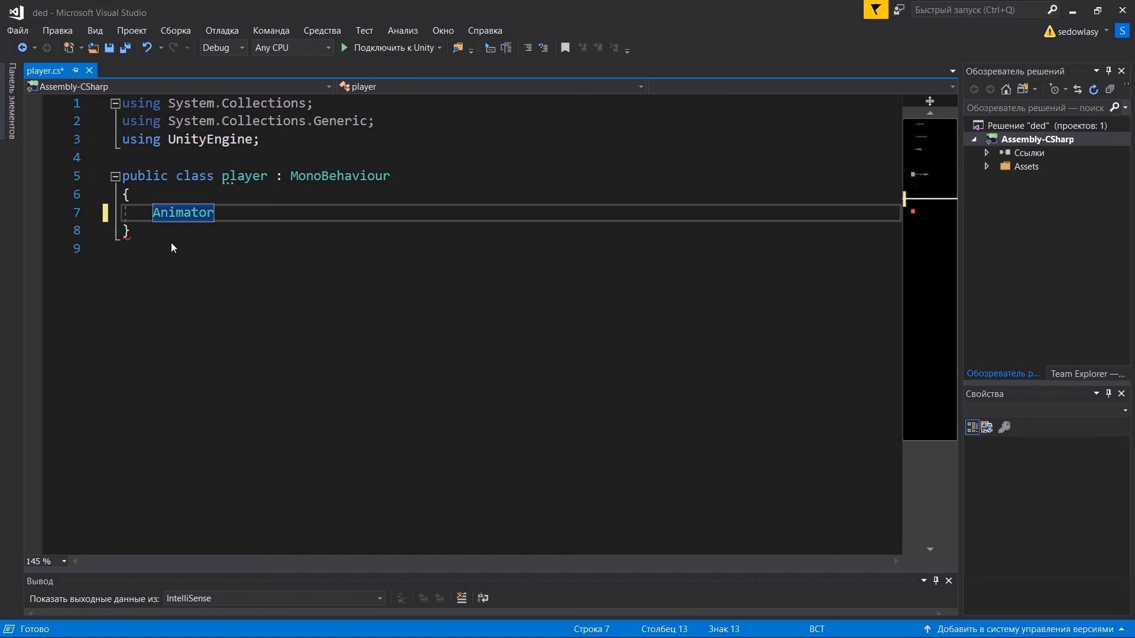
type(";")
Insert the word animator in front of Animator on the new line of the player class.
key("Left")
key("Left")
key("Left")
key("Left")
key("Left")
key("Left")
key("Left")
key("Left")
key("Left")
key("Left")
type("animator")
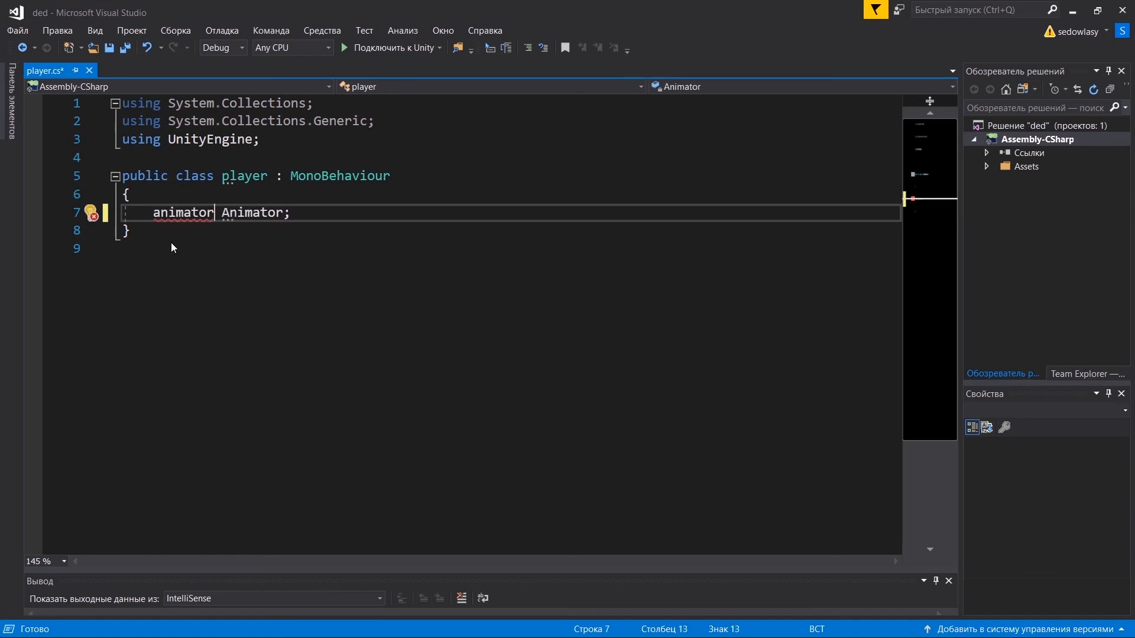
Correct the word order of the field declaration so it reads "Animator animator;".
key("End")
left_click(222, 214)
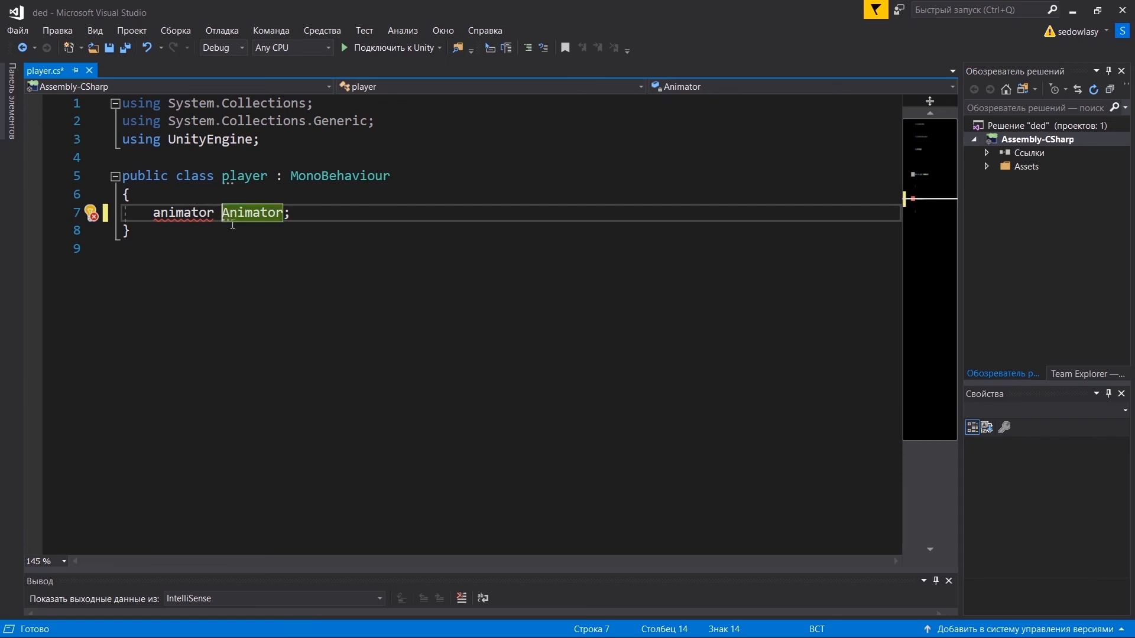
key("ctrl+Right")
left_click(359, 249)
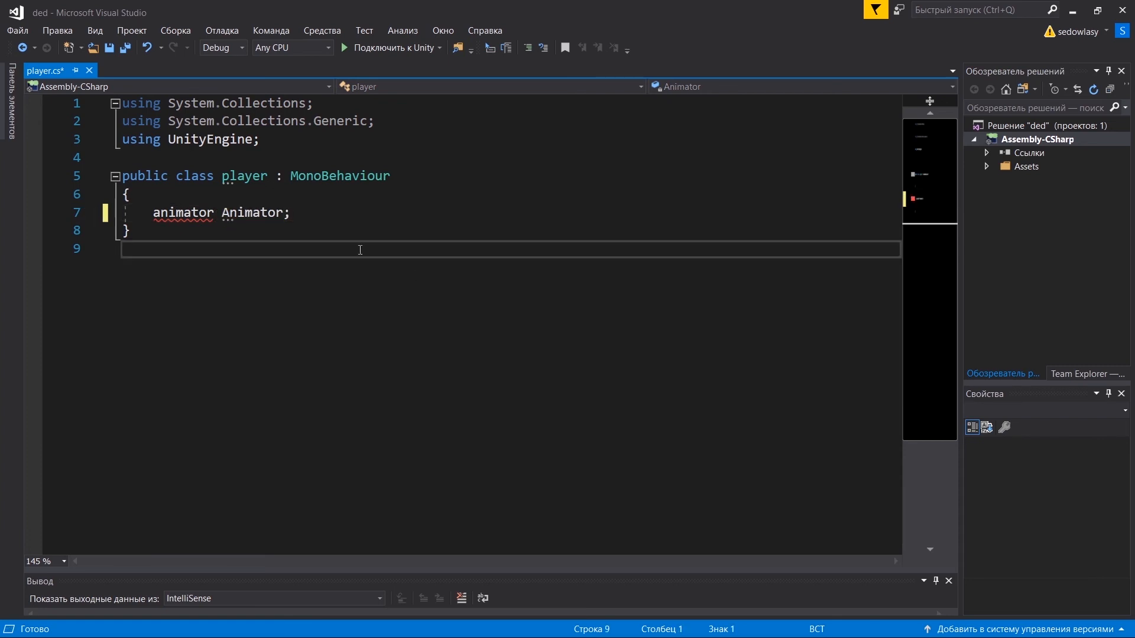
double_click(245, 214)
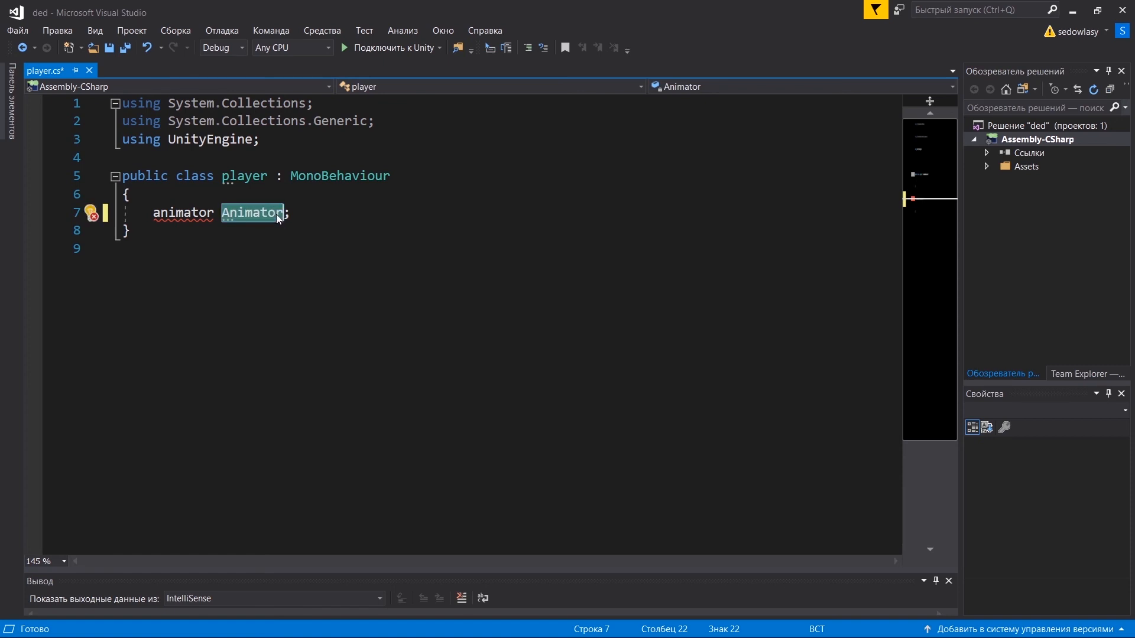
key("BackSpace")
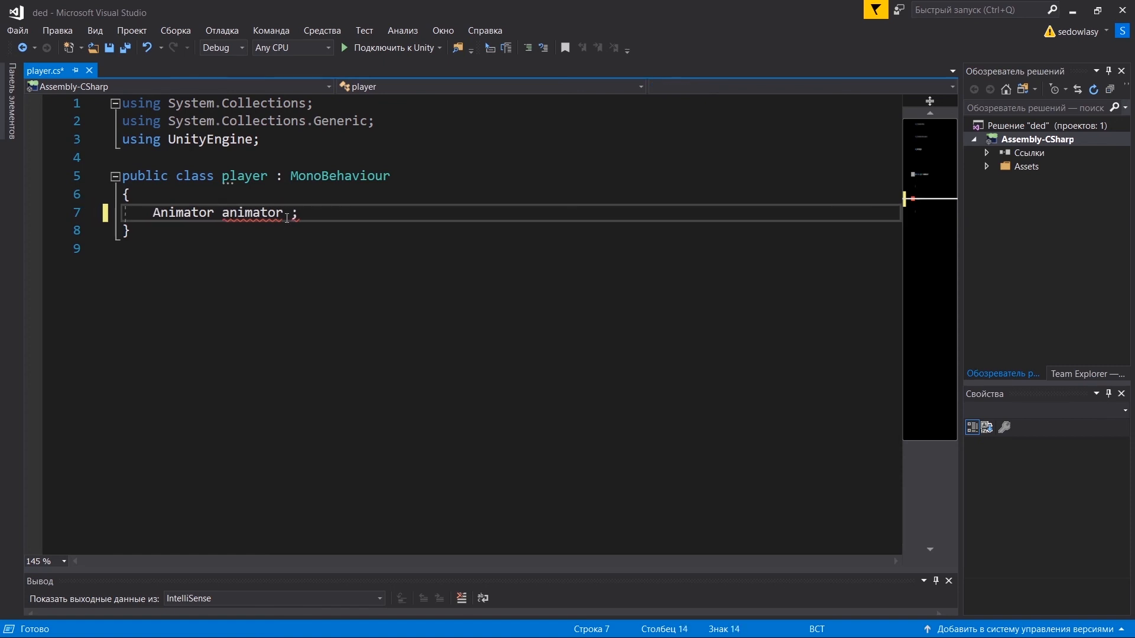
left_click(290, 214)
key("BackSpace")
left_click(290, 234)
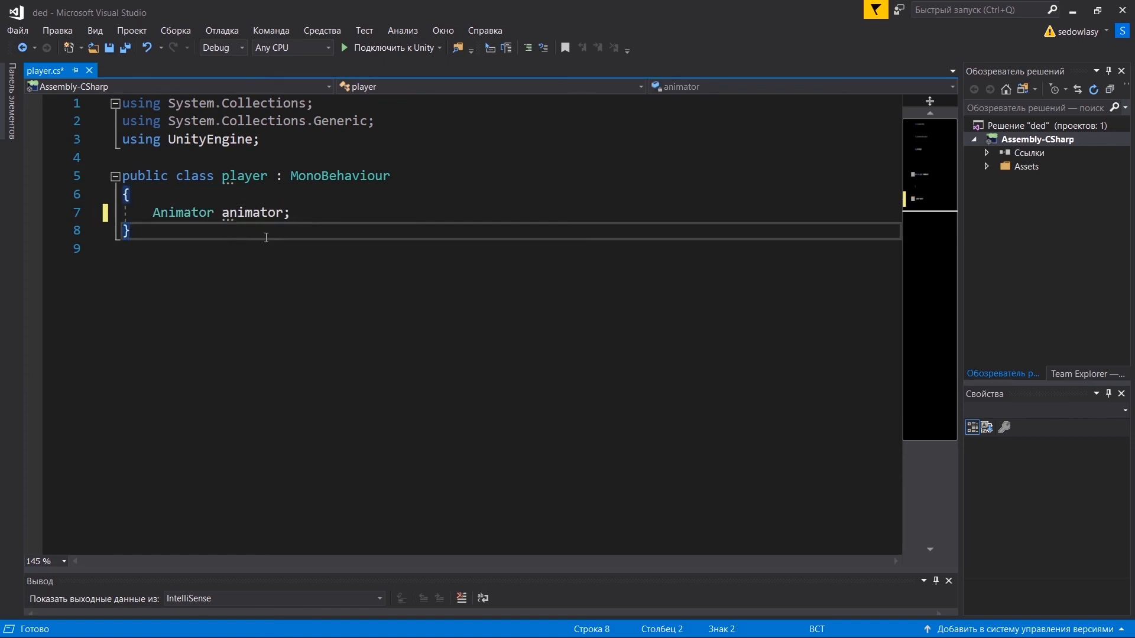
Write an empty void Start() method with braces below the player class.
left_click(187, 243)
key("Return")
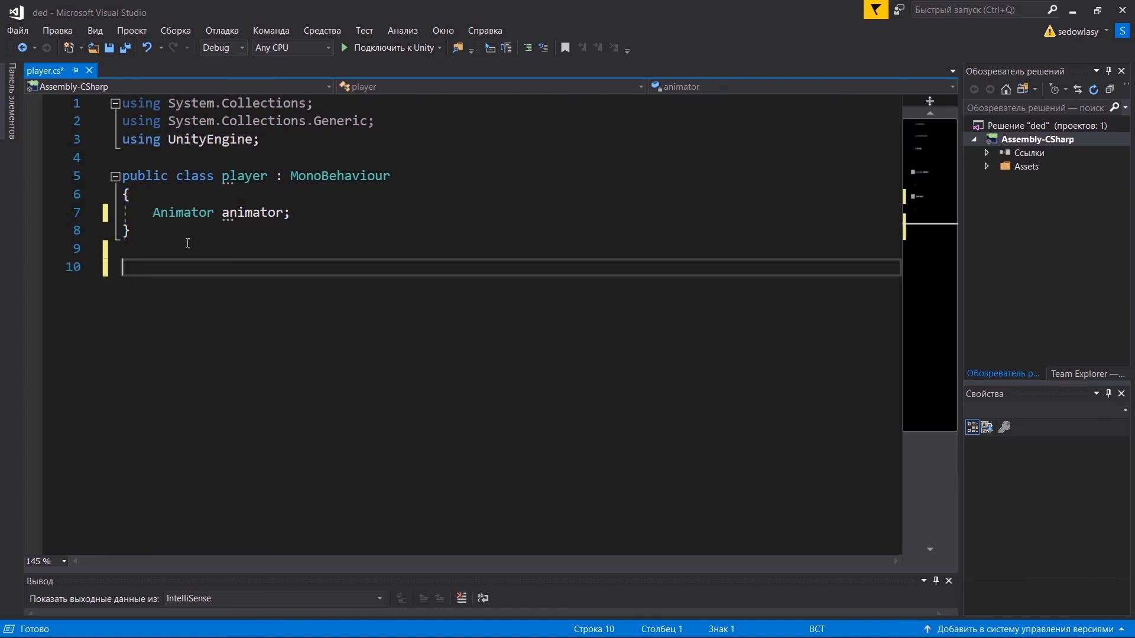
type("void Start() {")
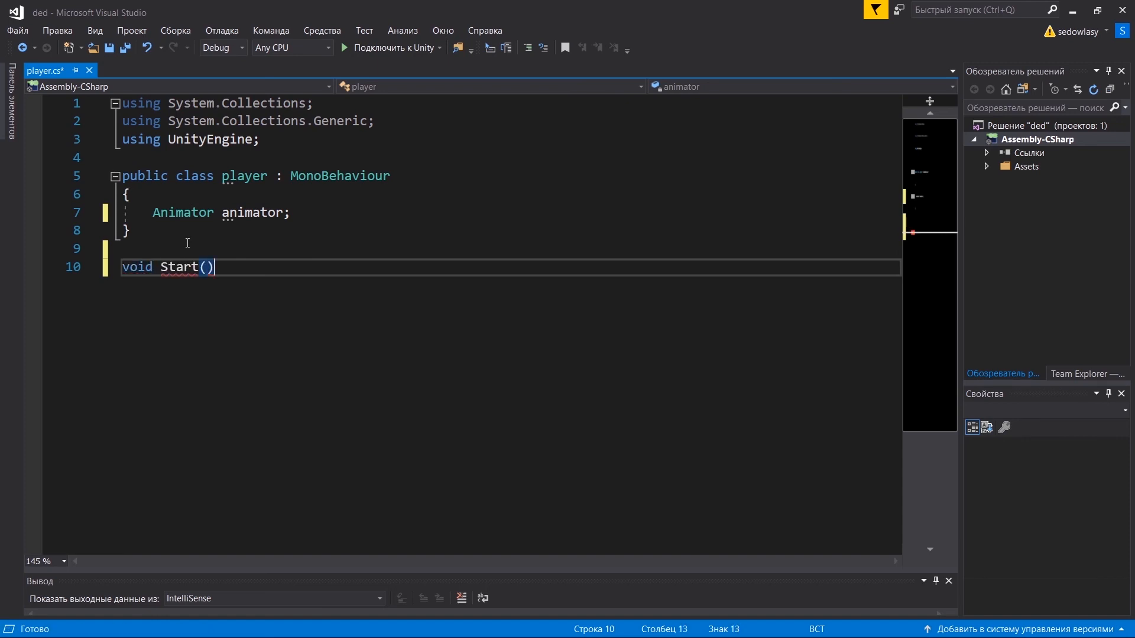
key("Return")
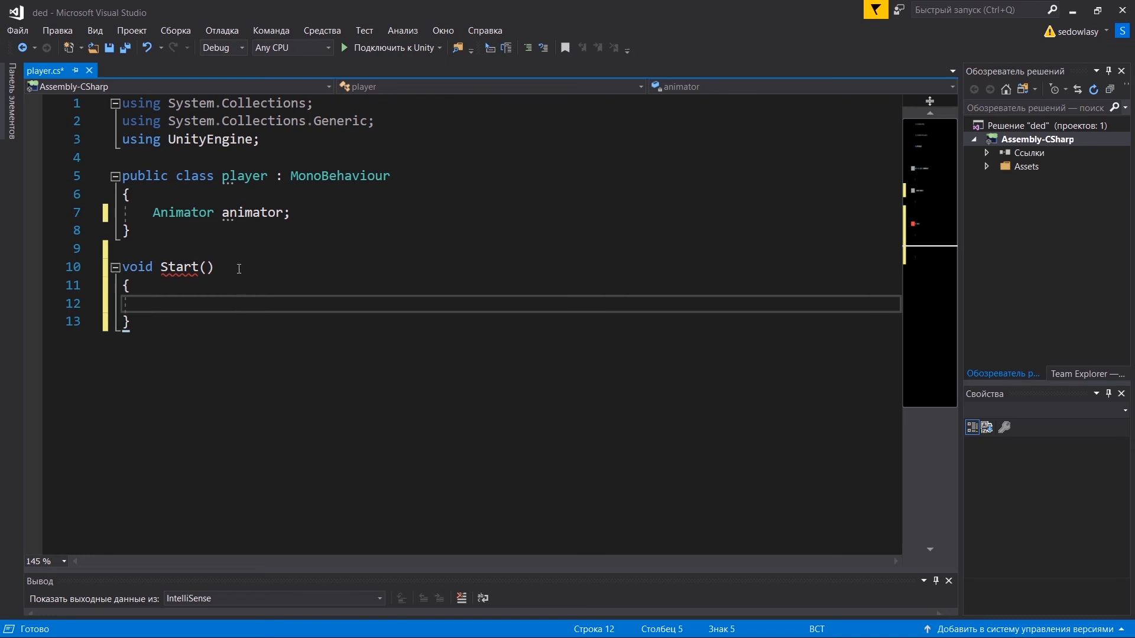
Move the Start method inside the player class, one blank line below the animator field.
left_click(239, 261)
key("Down")
left_click_drag(155, 323, 122, 265)
key("ctrl+c")
key("BackSpace")
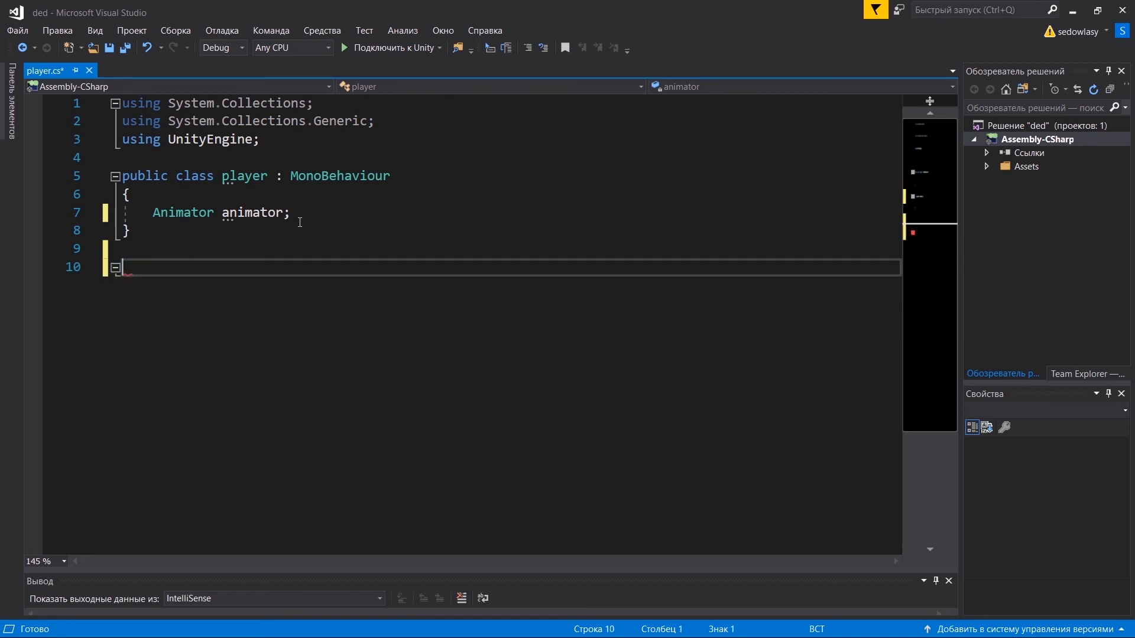
left_click(322, 213)
key("Return")
key("Return")
key("ctrl+v")
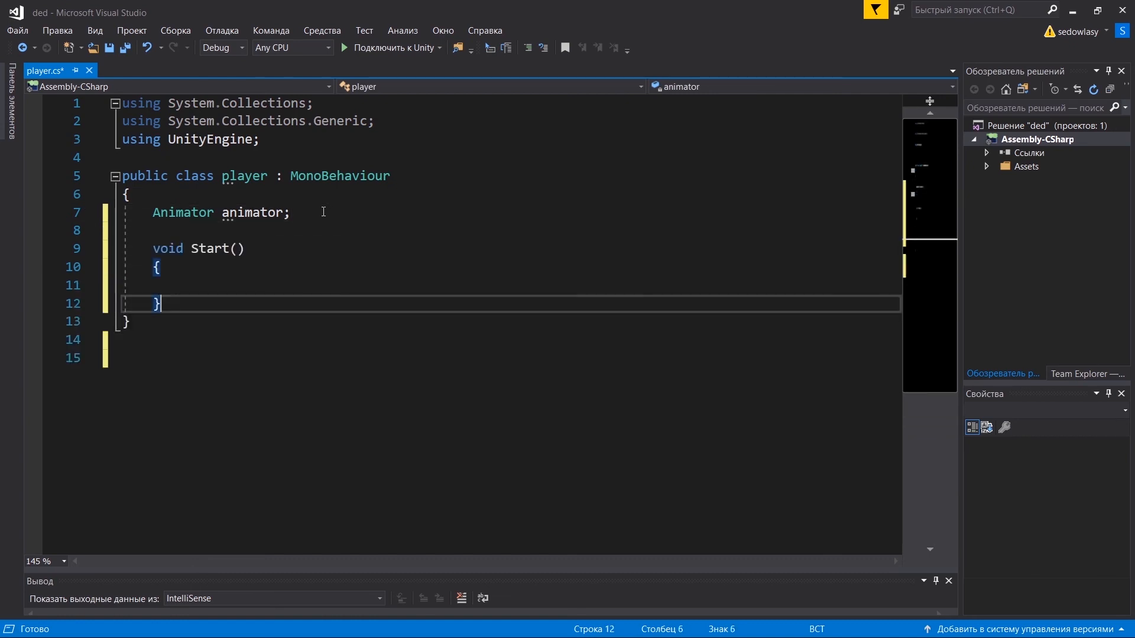
Write the line "animator = GetComponent<Animator>();" inside the Start method.
left_click(203, 283)
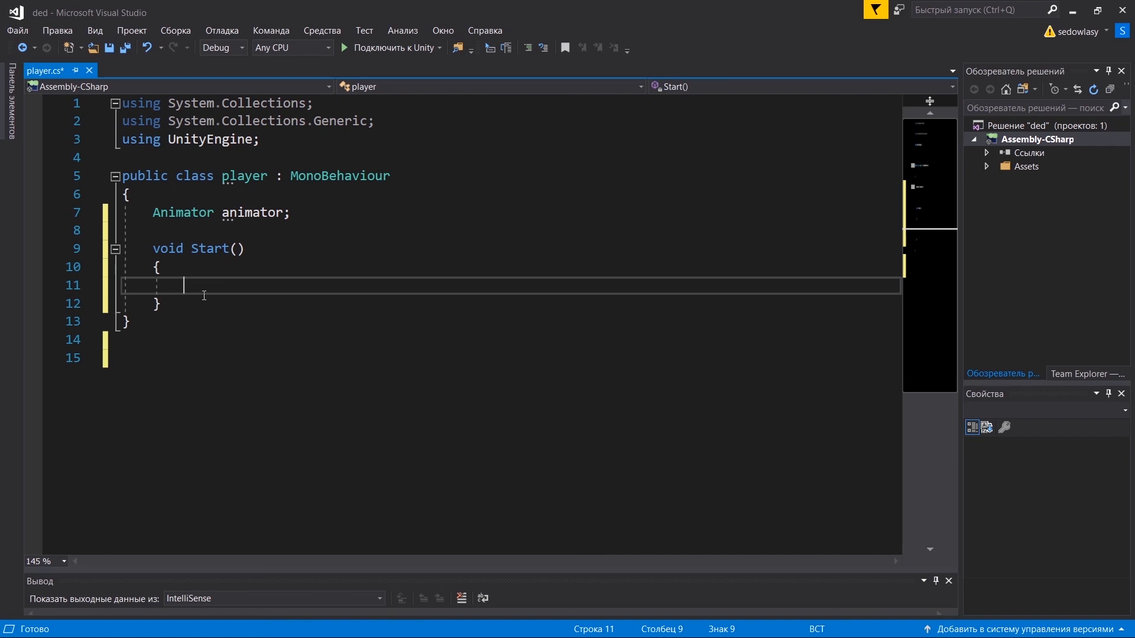
type("animator = GetComponent")
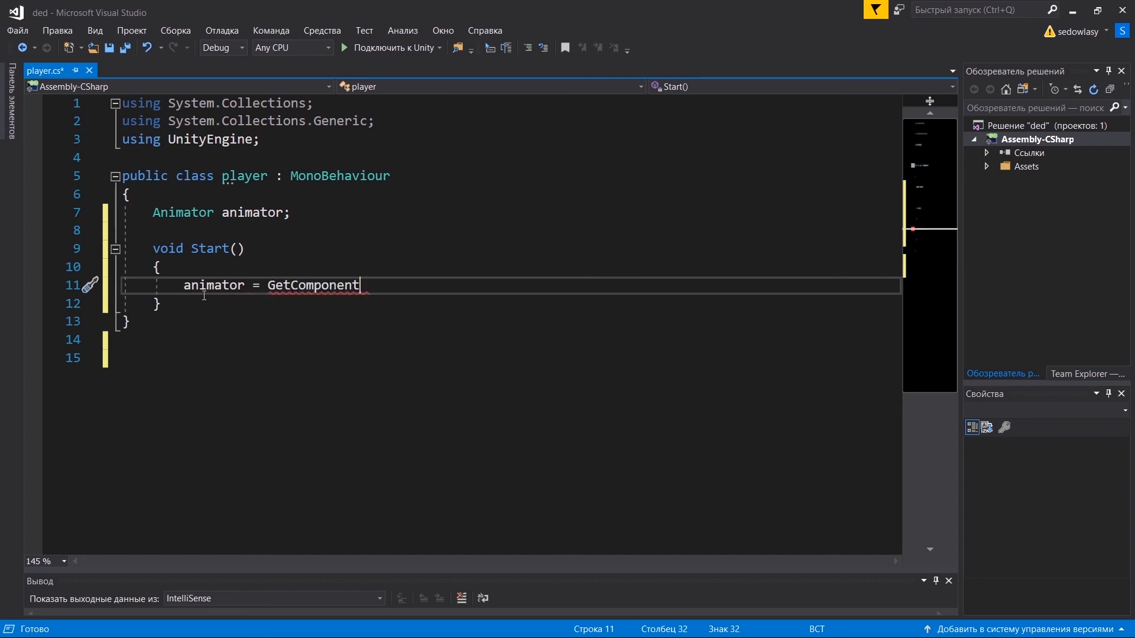
type("<Animator>(")
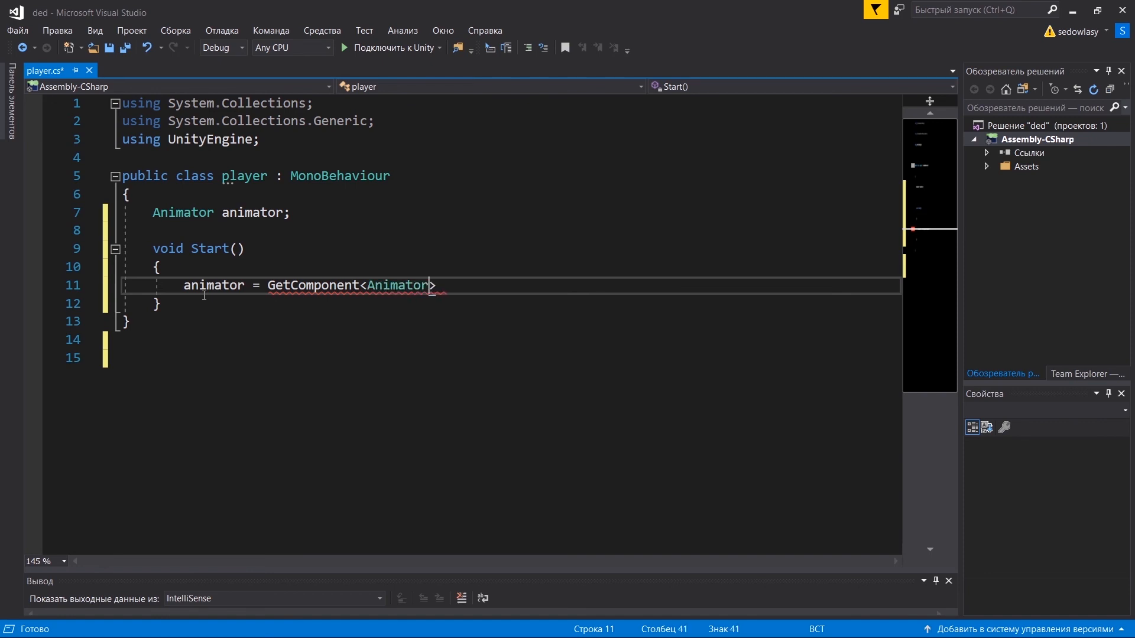
type(");")
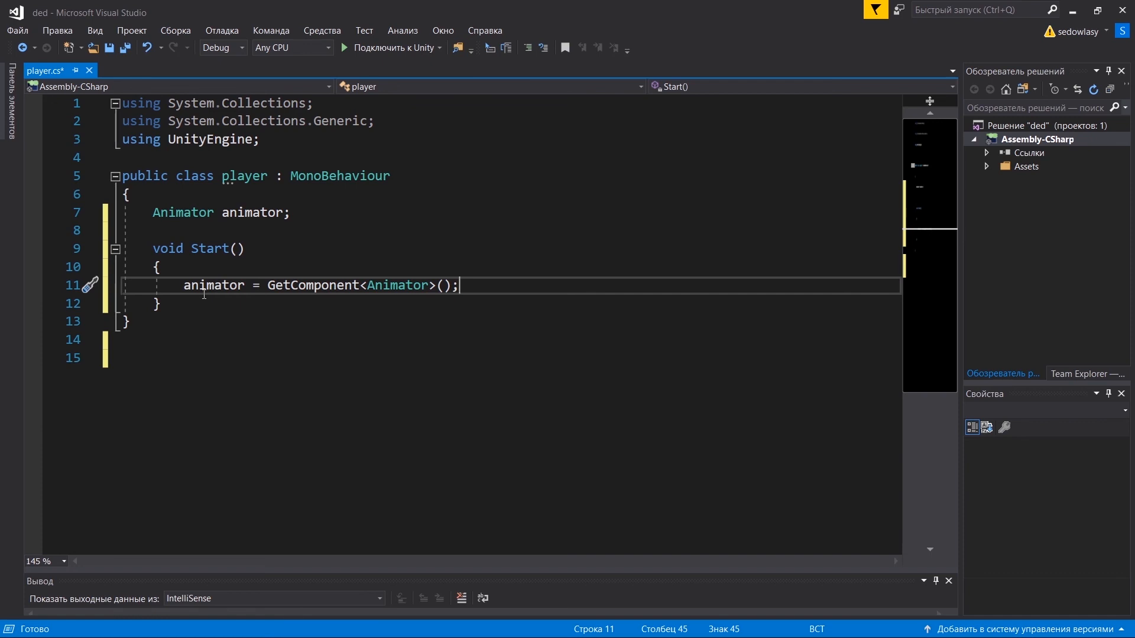
double_click(416, 287)
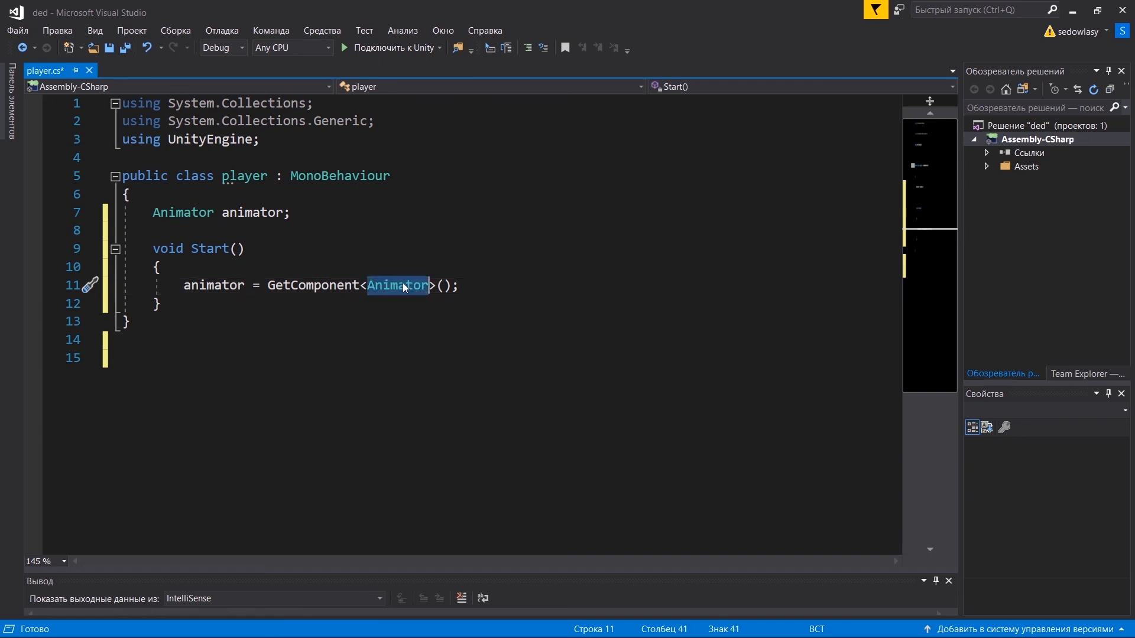
left_click(211, 304)
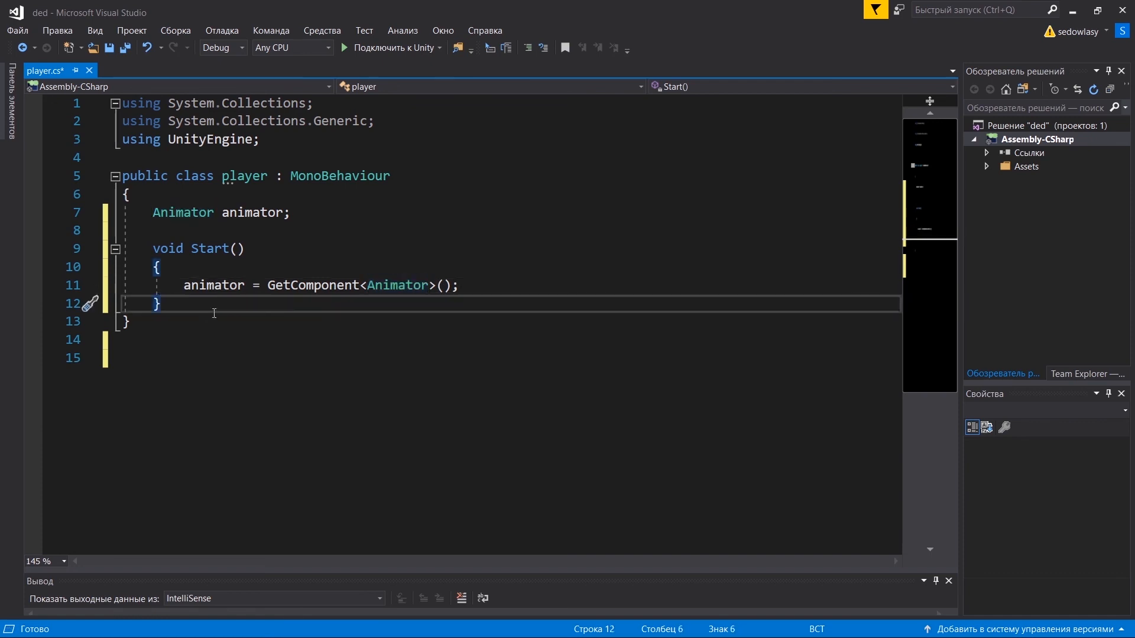
double_click(228, 287)
Add an empty private void Update() method with braces, one blank line below the Start method.
left_click(201, 309)
key("Return")
key("Return")
type("v")
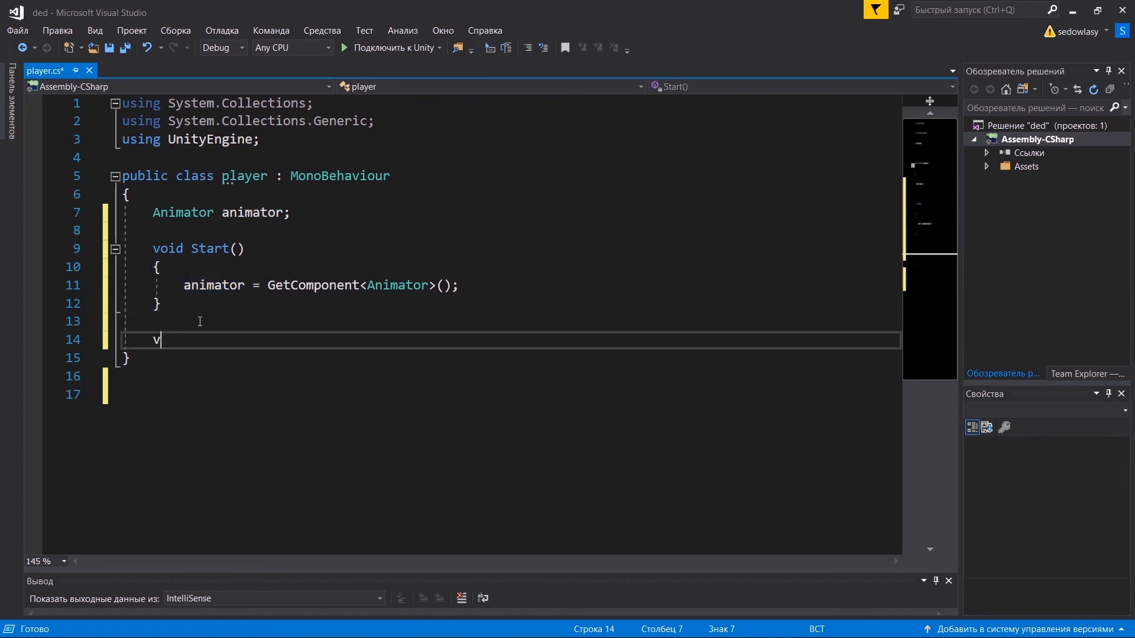
type("oid Update")
key("Tab")
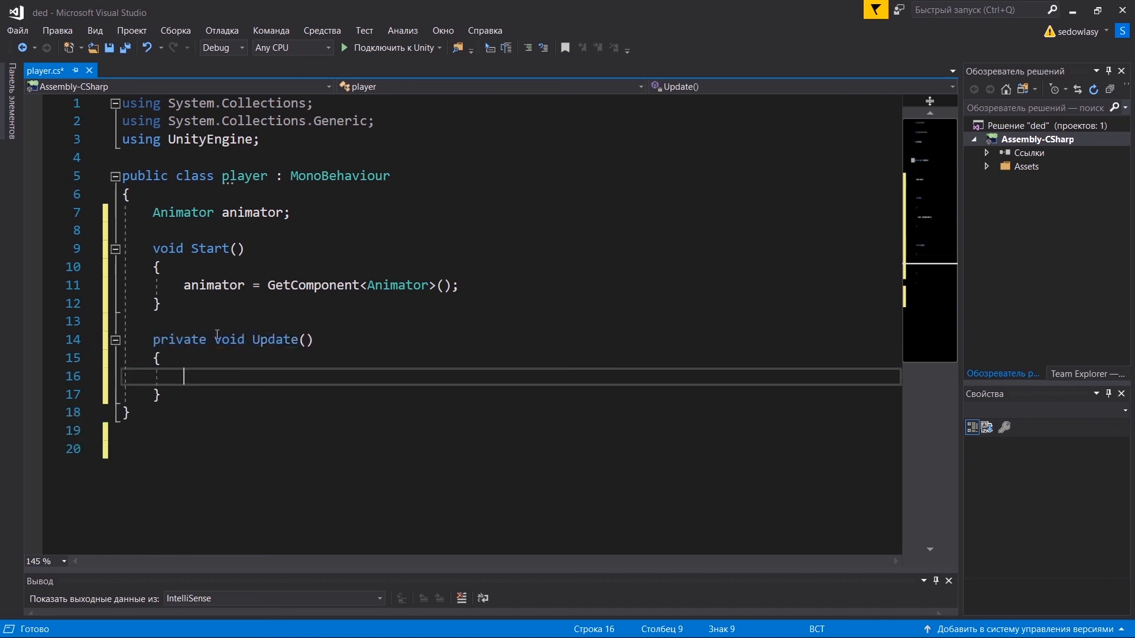
Write an "if (Input.GetMouseButtonDown(0))" condition with an empty braced block inside the Update method.
scroll(215, 330, "down", 1)
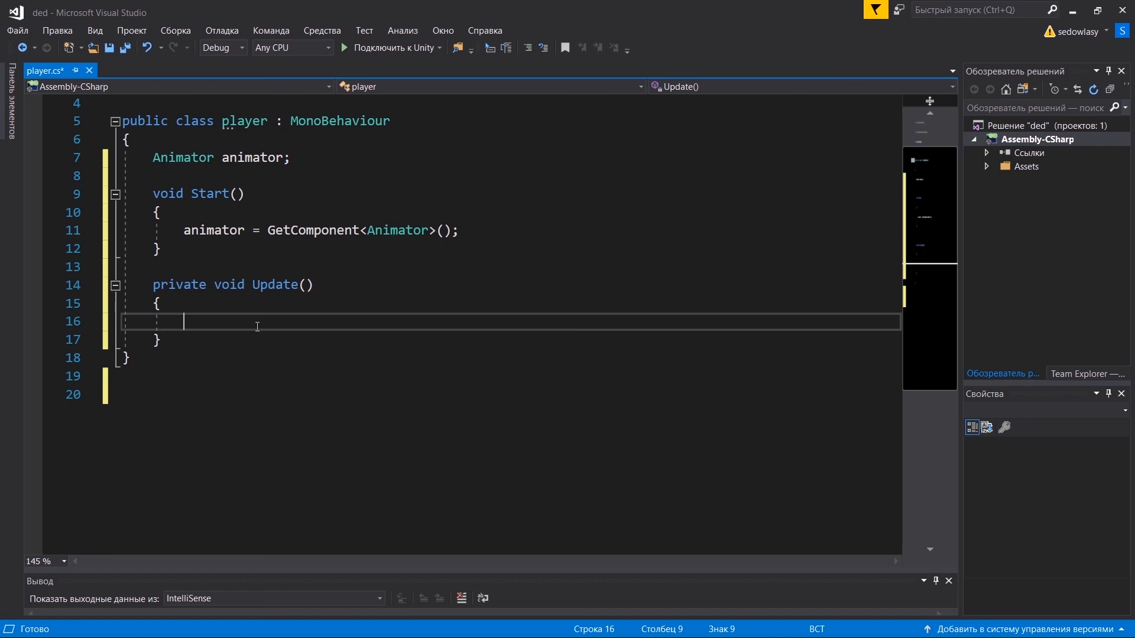
type("if(Input.getmou")
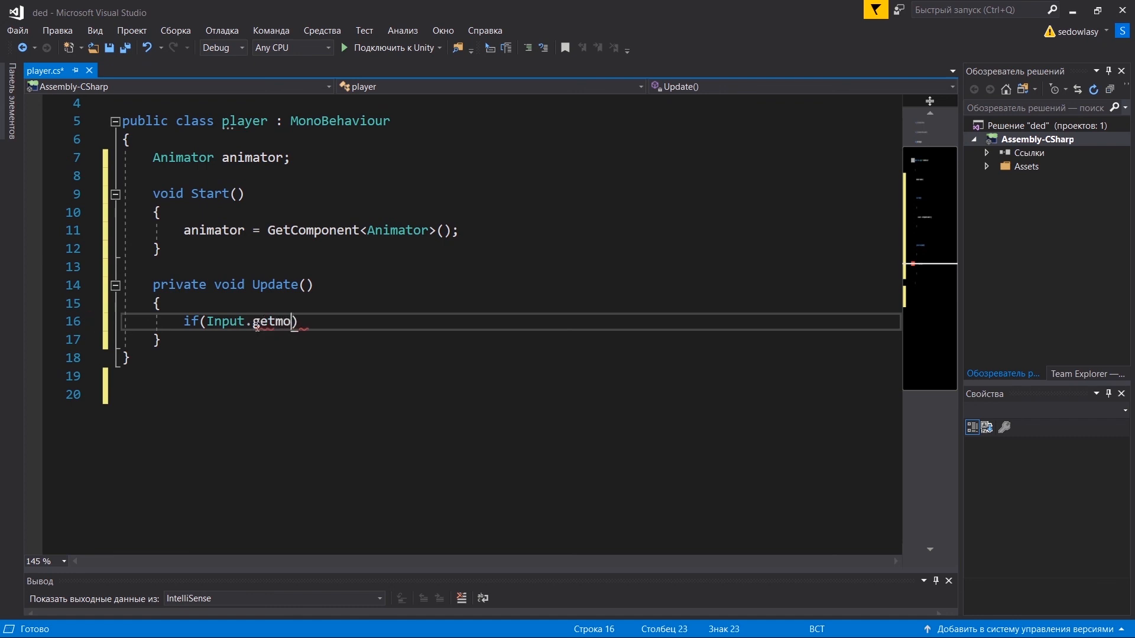
key("Tab")
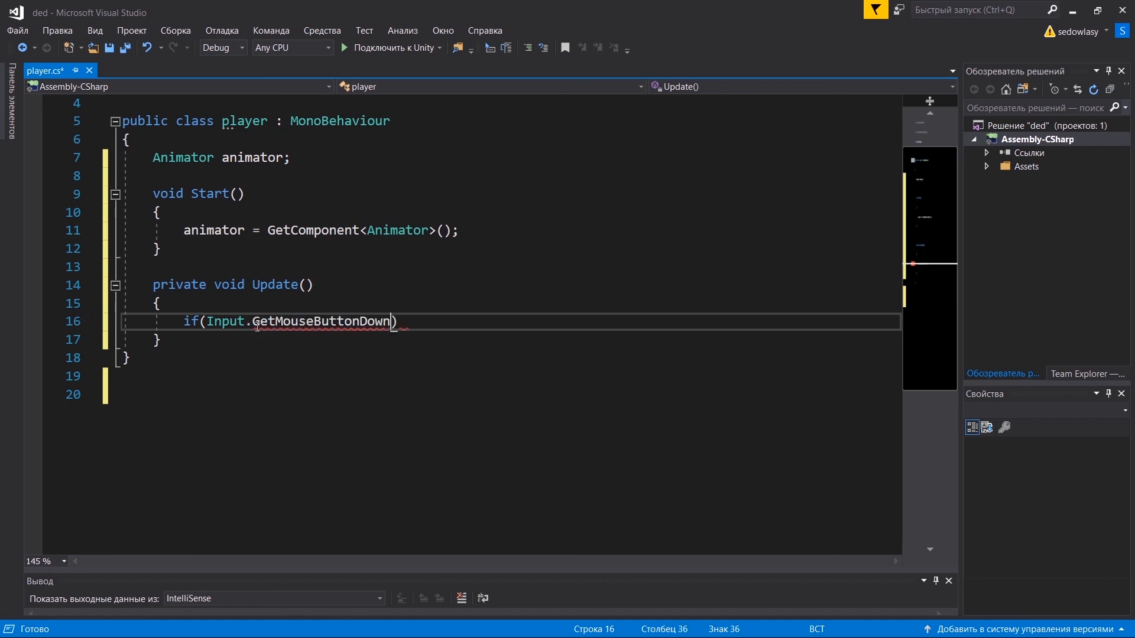
type("(0")
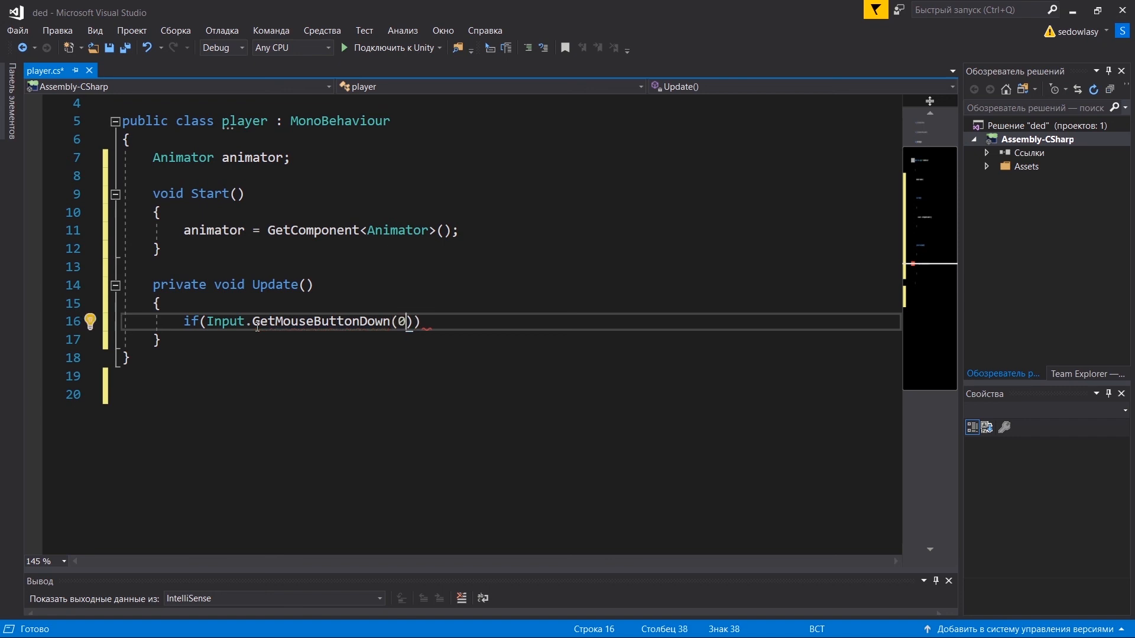
left_click_drag(407, 322, 402, 323)
type("1")
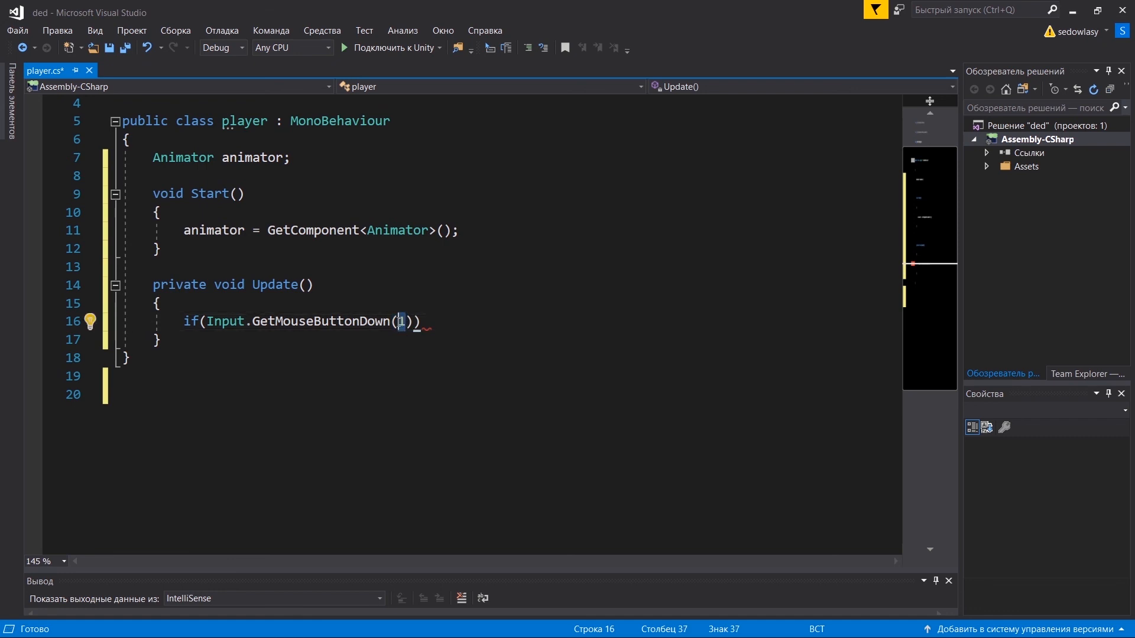
type("0")
key("Right")
key("Right")
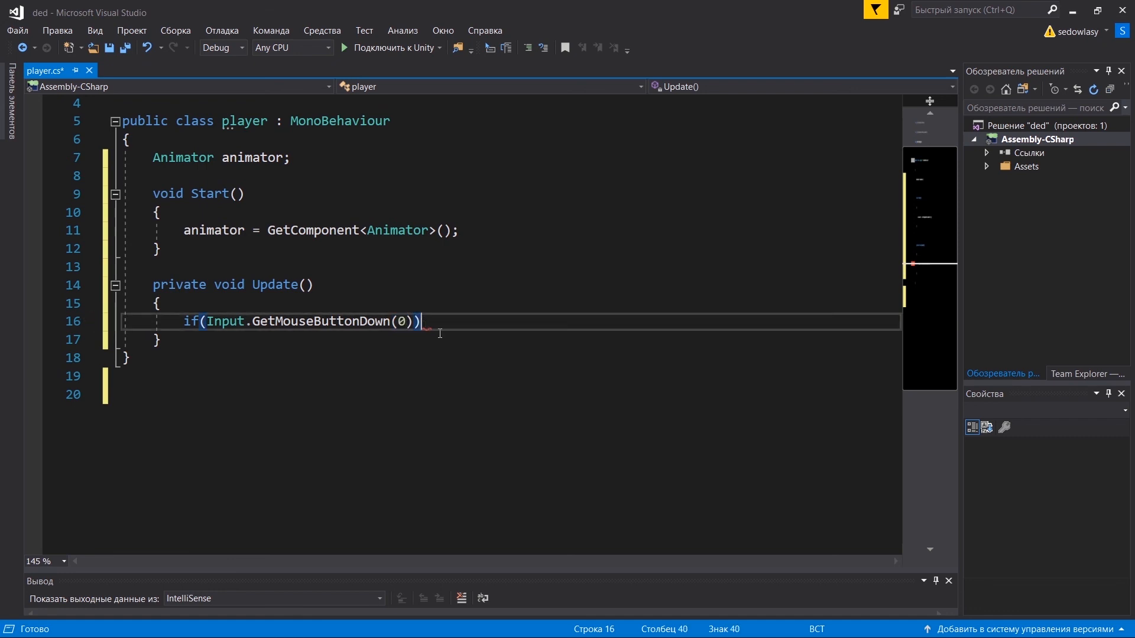
type("{")
key("Return")
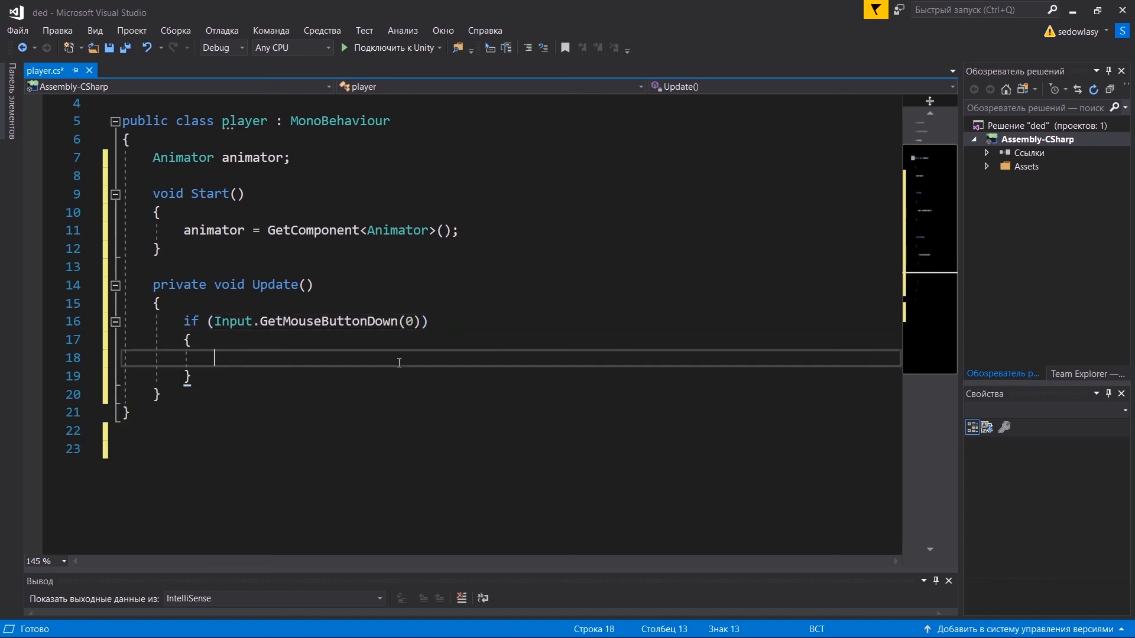
Begin the statement "animator.SetTrigger" inside the if block, correcting the capitalisation of the method name.
type("animator.Settr")
key("BackSpace")
type("trigge")
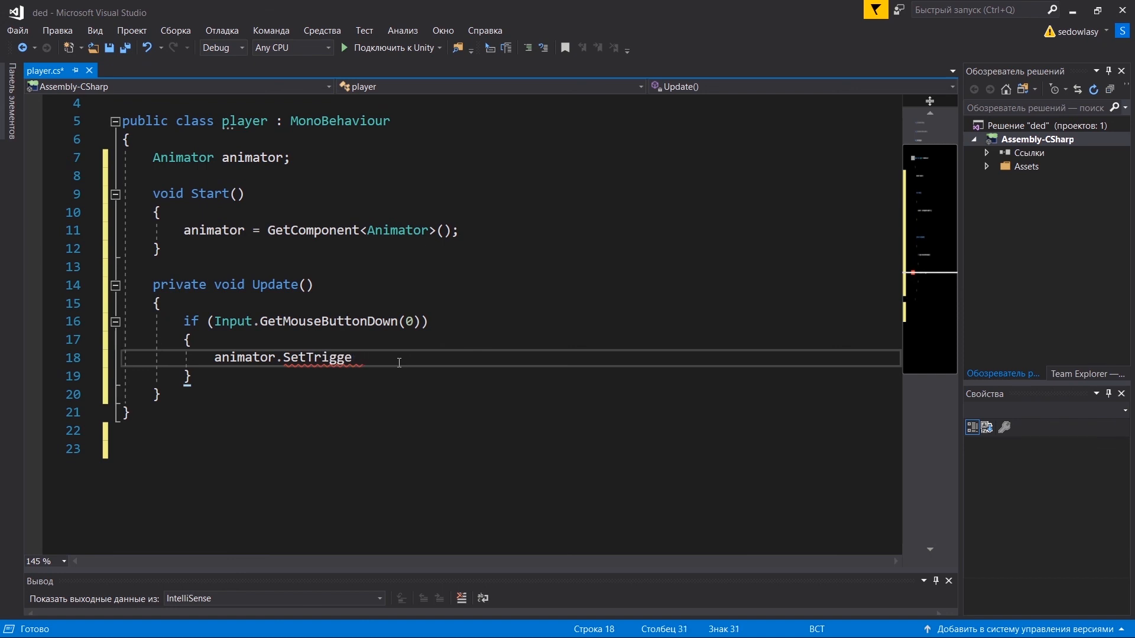
key("BackSpace")
key("BackSpace")
key("BackSpace")
key("BackSpace")
key("BackSpace")
key("BackSpace")
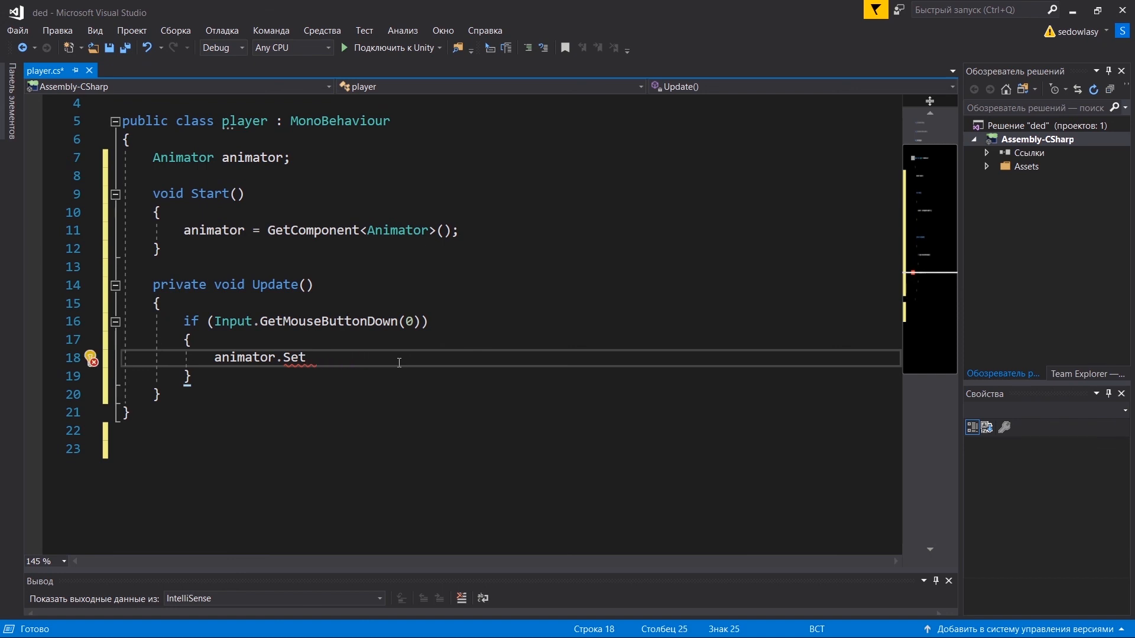
type("tri")
key("BackSpace")
key("BackSpace")
key("BackSpace")
key("BackSpace")
type("ttrigger")
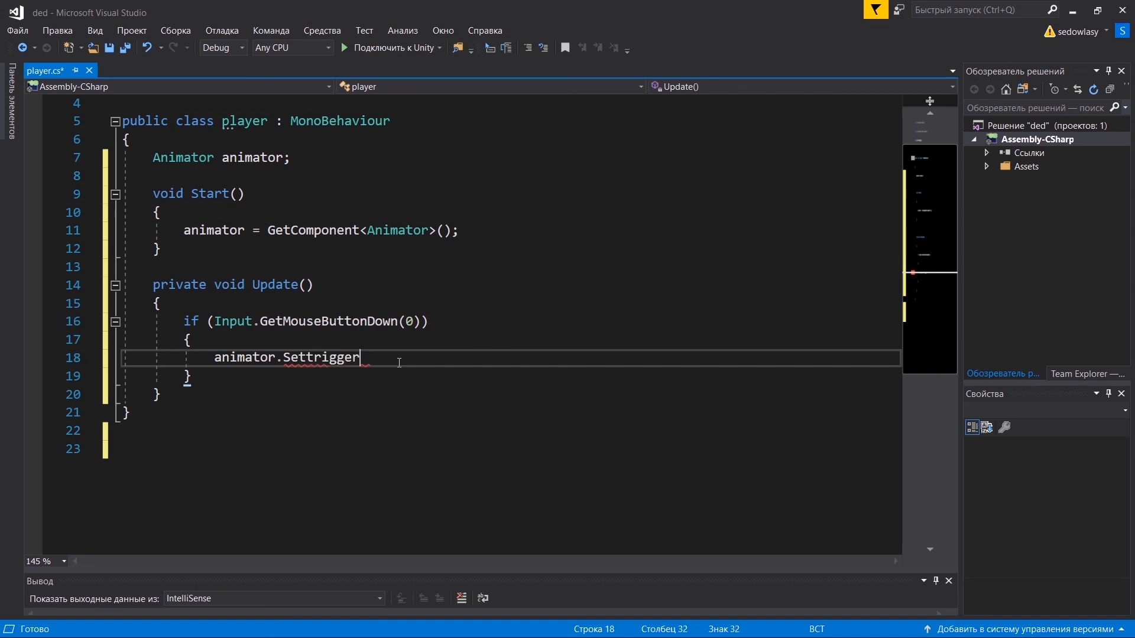
type("(")
left_click_drag(398, 360, 272, 356)
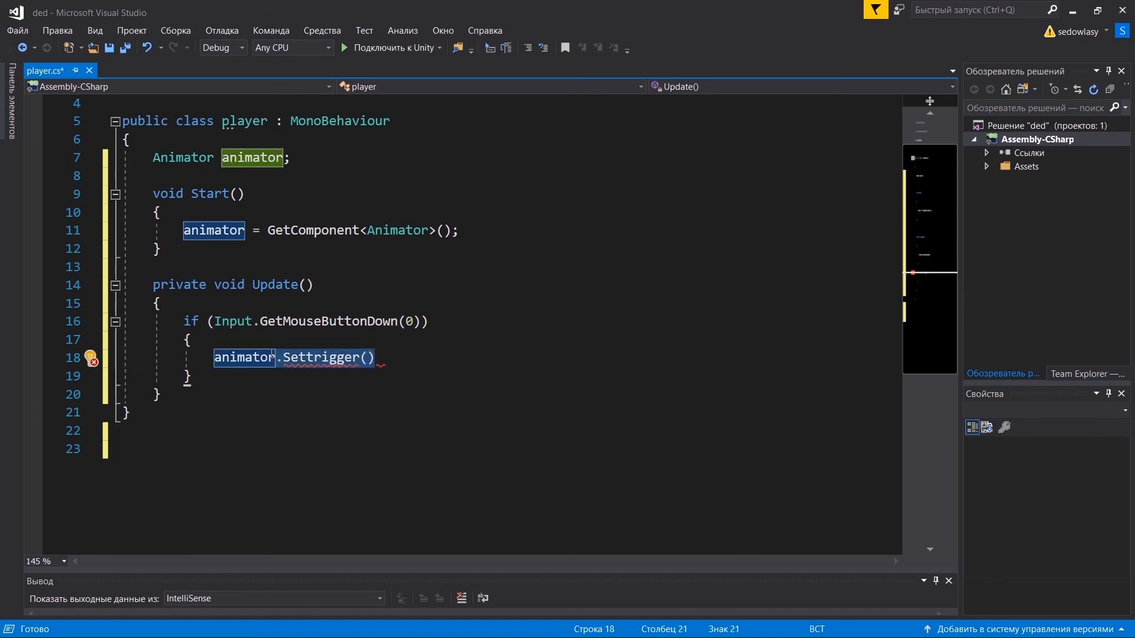
type(".SetTrigger")
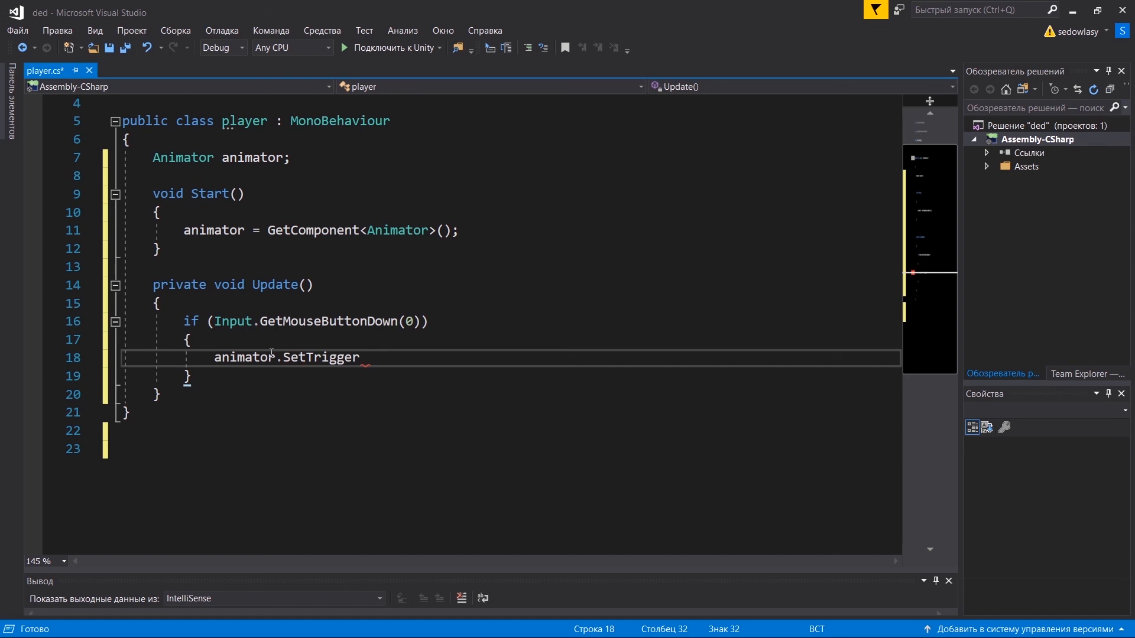
Complete the SetTrigger call with the string argument "Attack" and a closing semicolon.
type("(\"Attck")
left_click(400, 359)
type("a")
left_click(446, 359)
type(";")
double_click(408, 359)
left_click(429, 359)
double_click(413, 359)
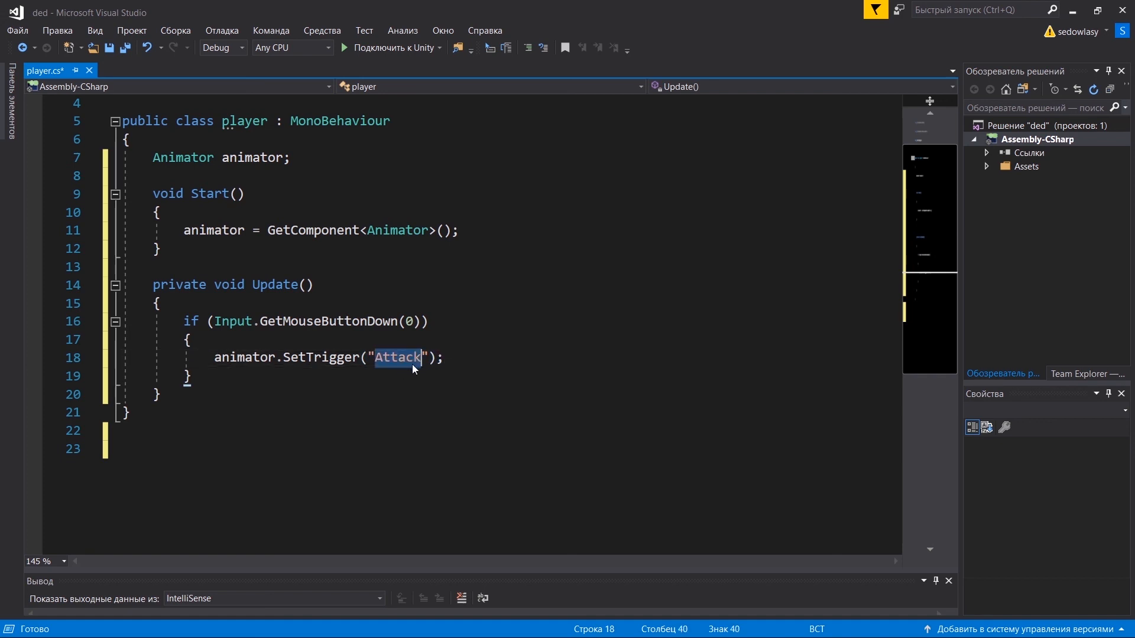
left_click(448, 359)
left_click(406, 359)
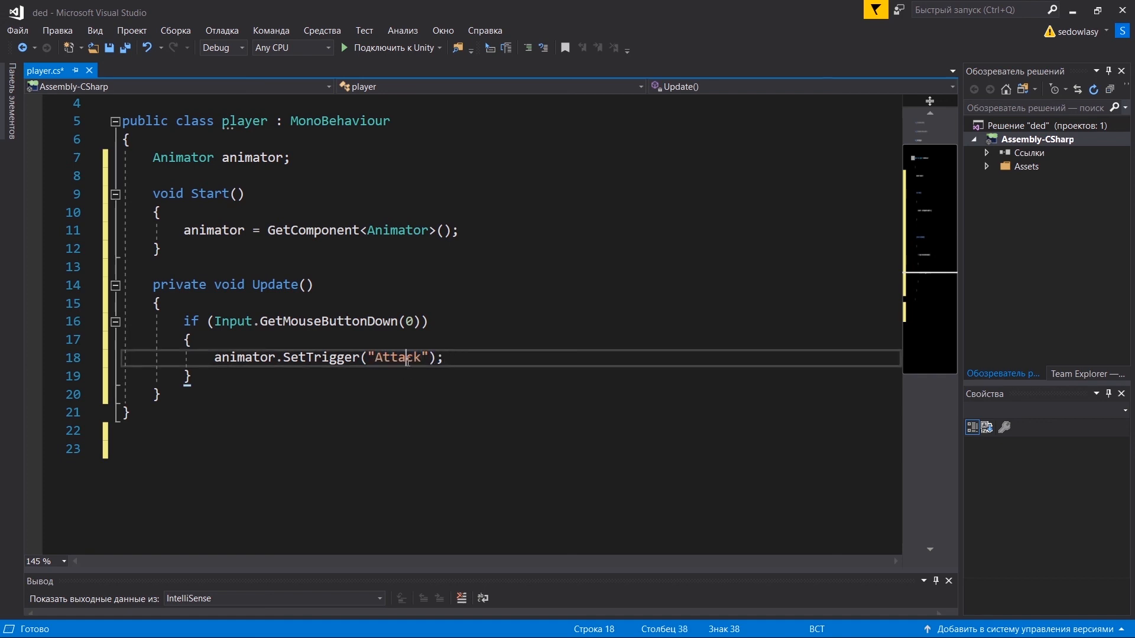
Try the lowercase spelling "attack" for the trigger name in the SetTrigger call, and undo it.
left_click_drag(384, 360, 378, 361)
type("a")
double_click(384, 363)
left_click(458, 364)
key("ctrl+z")
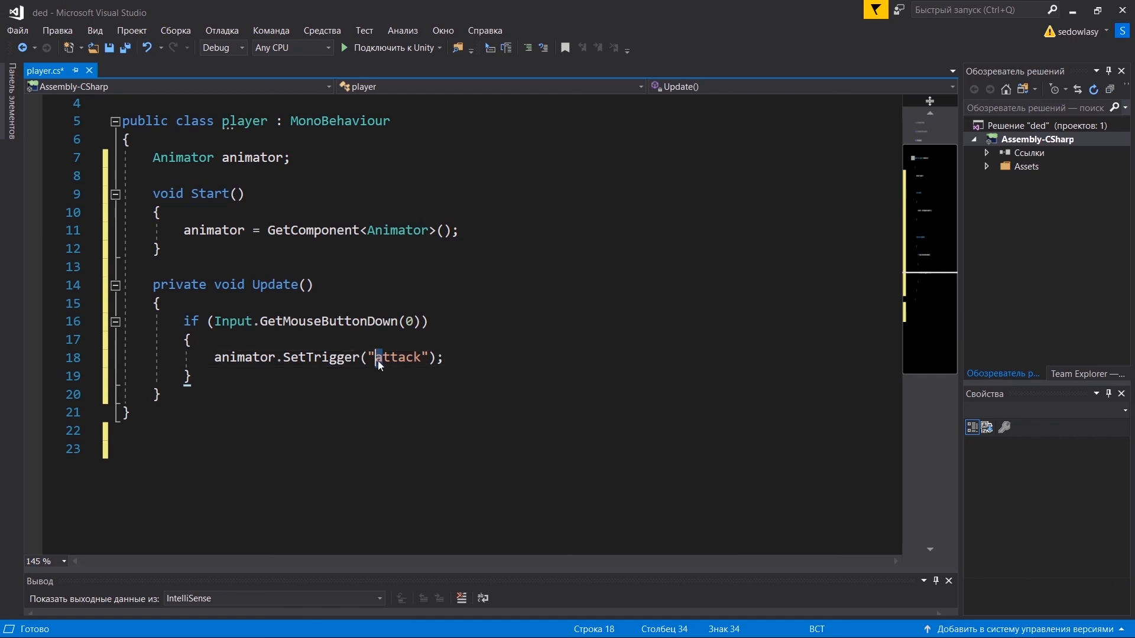
left_click(465, 362)
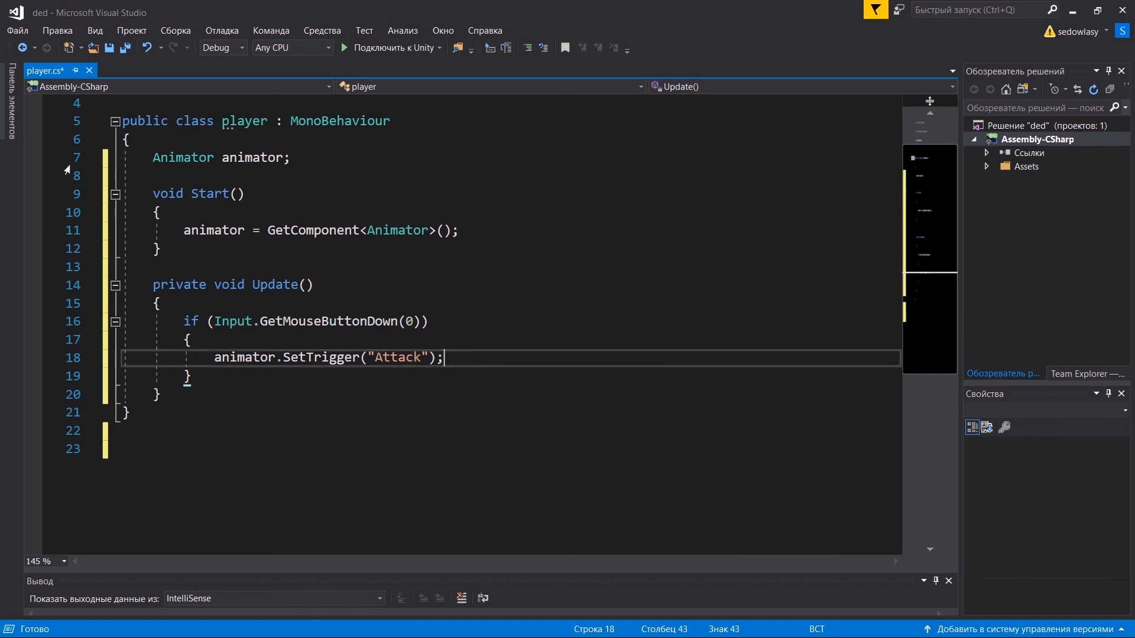
Save the player.cs script and switch to the Unity editor.
left_click(113, 50)
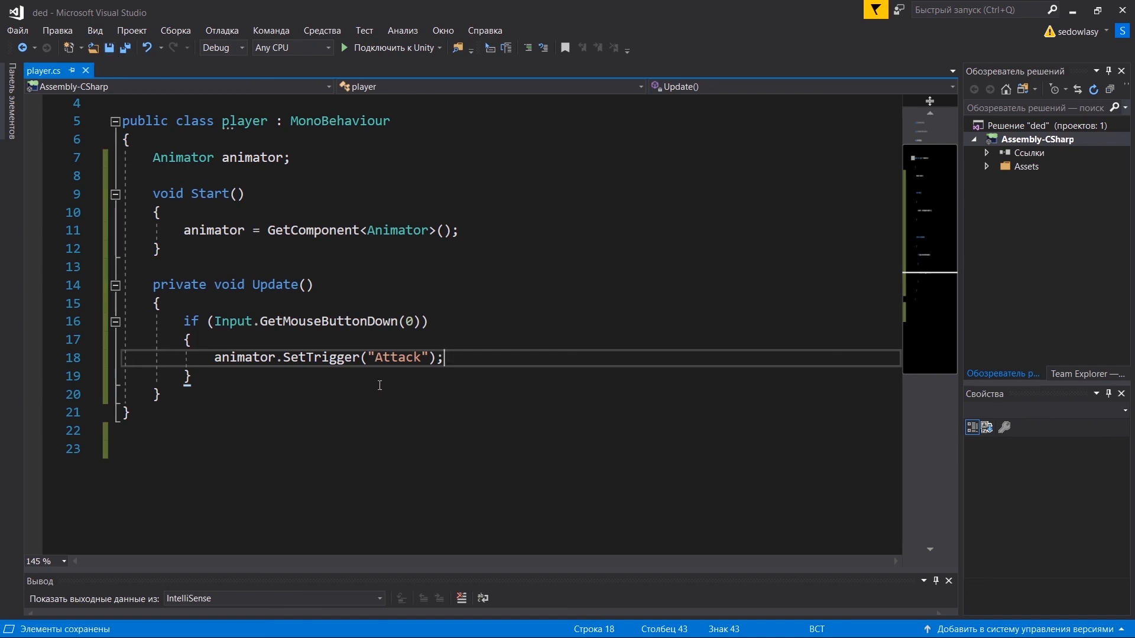
key("alt+Tab")
left_click(387, 449)
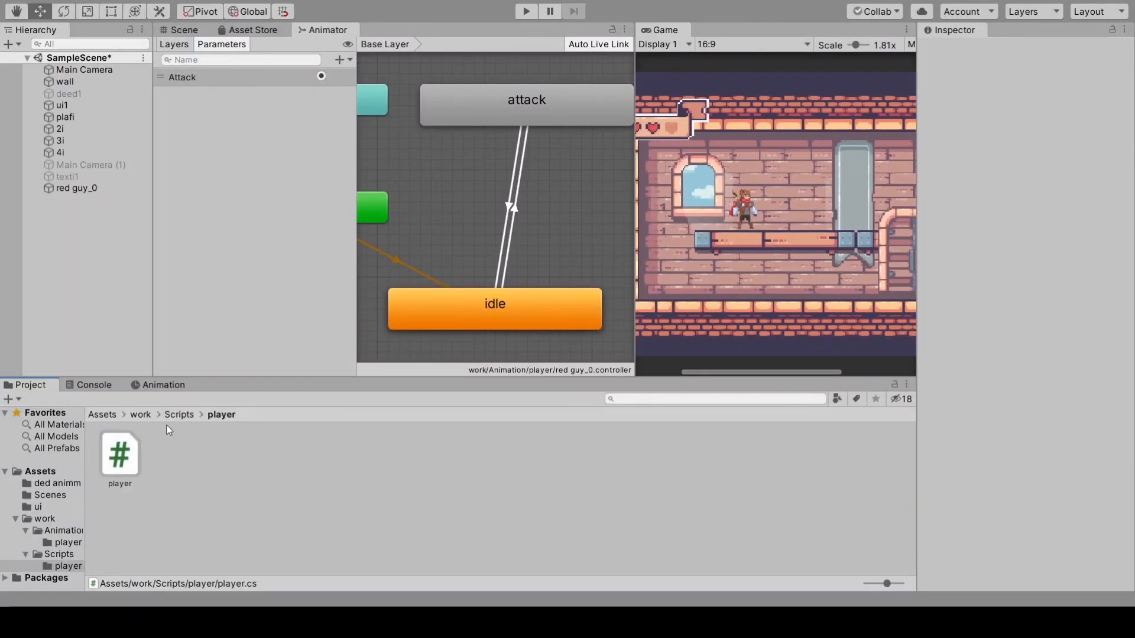
Attach the player script to the red guy_0 object as a component.
left_click(120, 455)
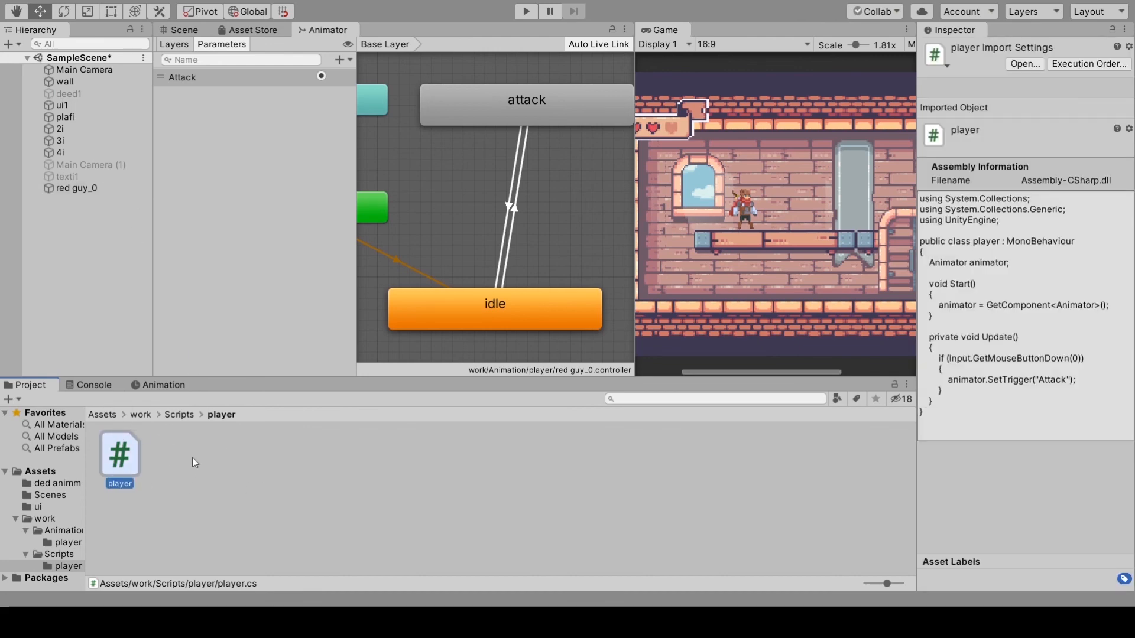
left_click(85, 186)
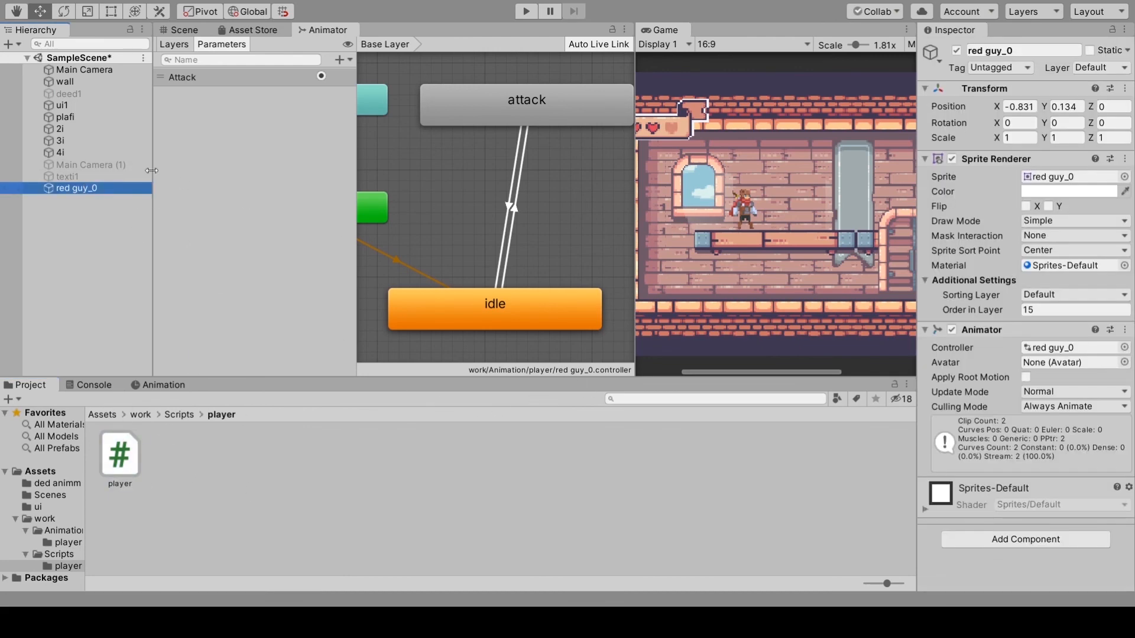
left_click(122, 467)
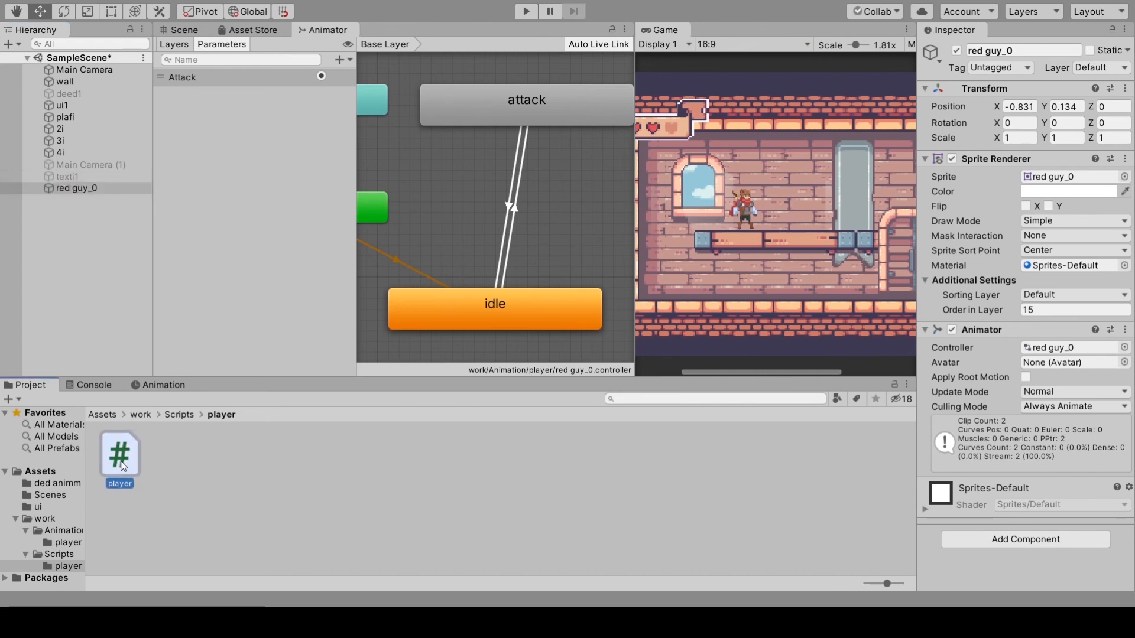
left_click_drag(123, 467, 999, 523)
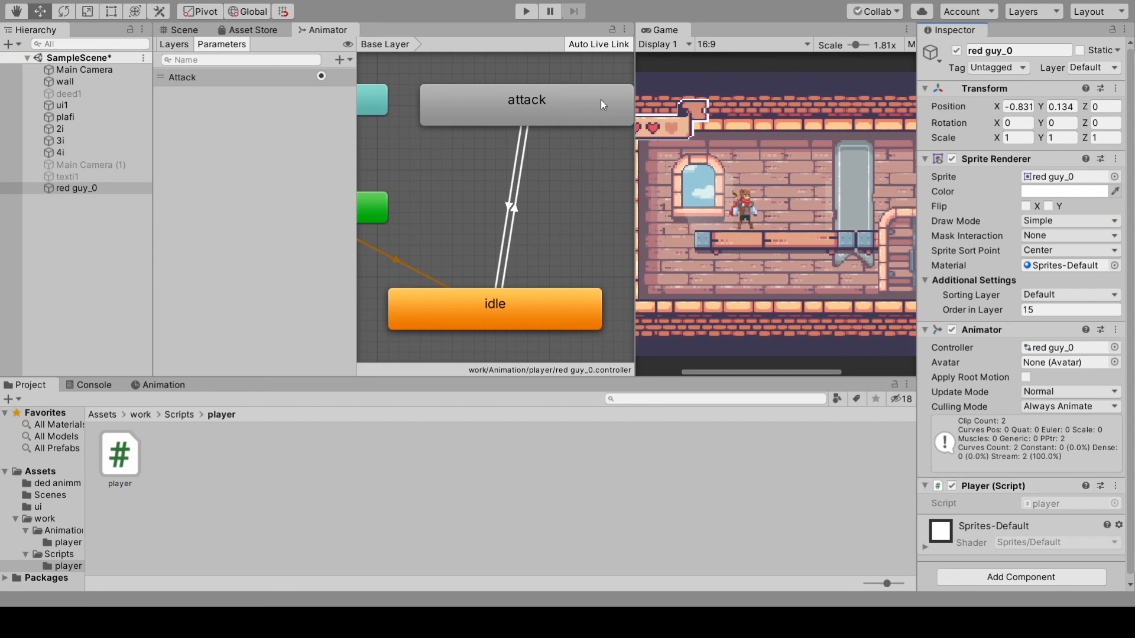
Run the scene and repeatedly trigger the hero's attack in the game view to test the idle and attack transitions.
left_click(526, 11)
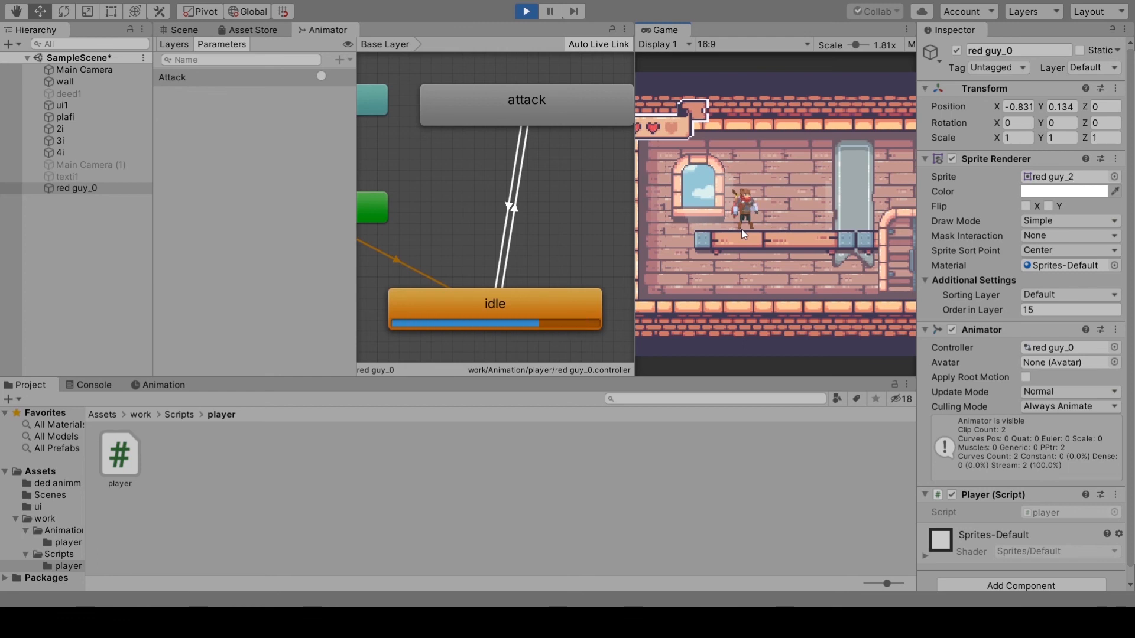
left_click(743, 235)
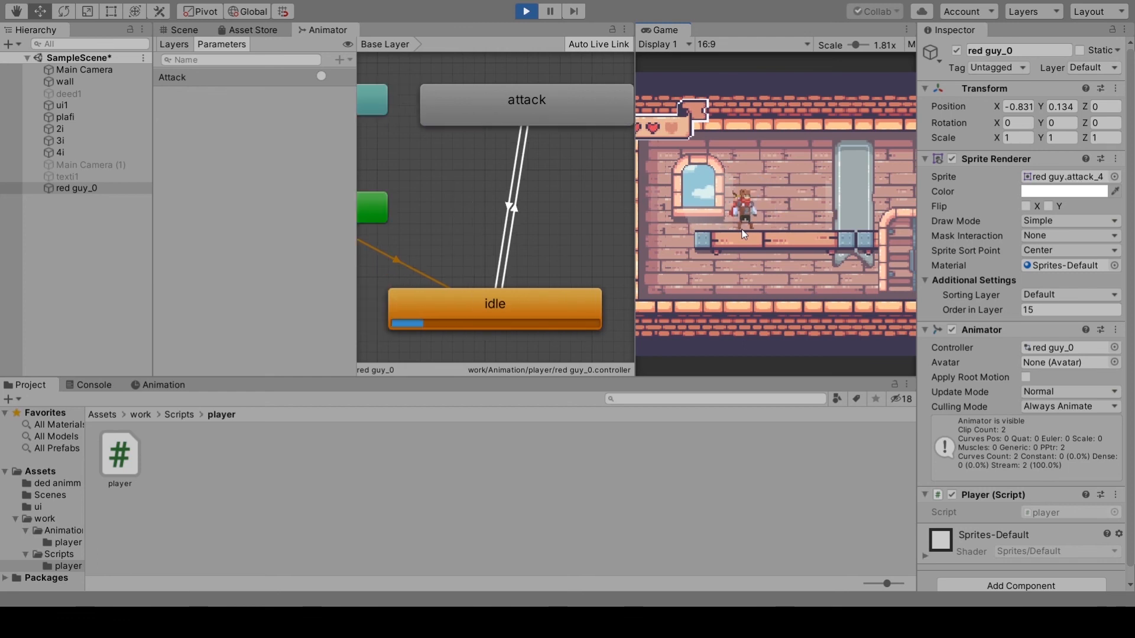
left_click(742, 234)
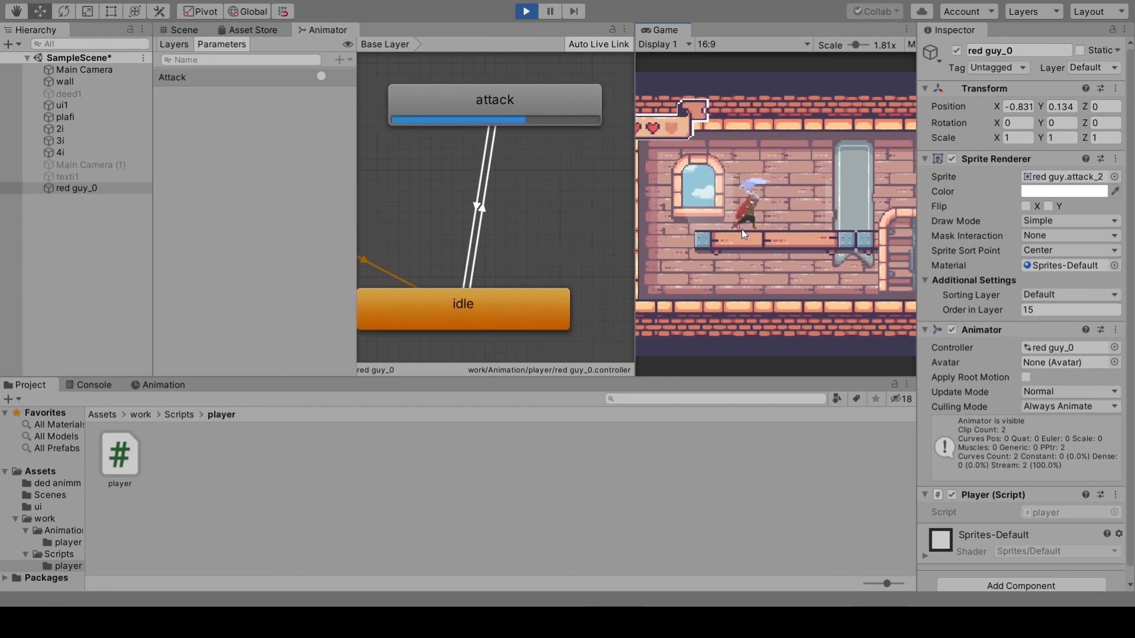
left_click(742, 234)
left_click(742, 234)
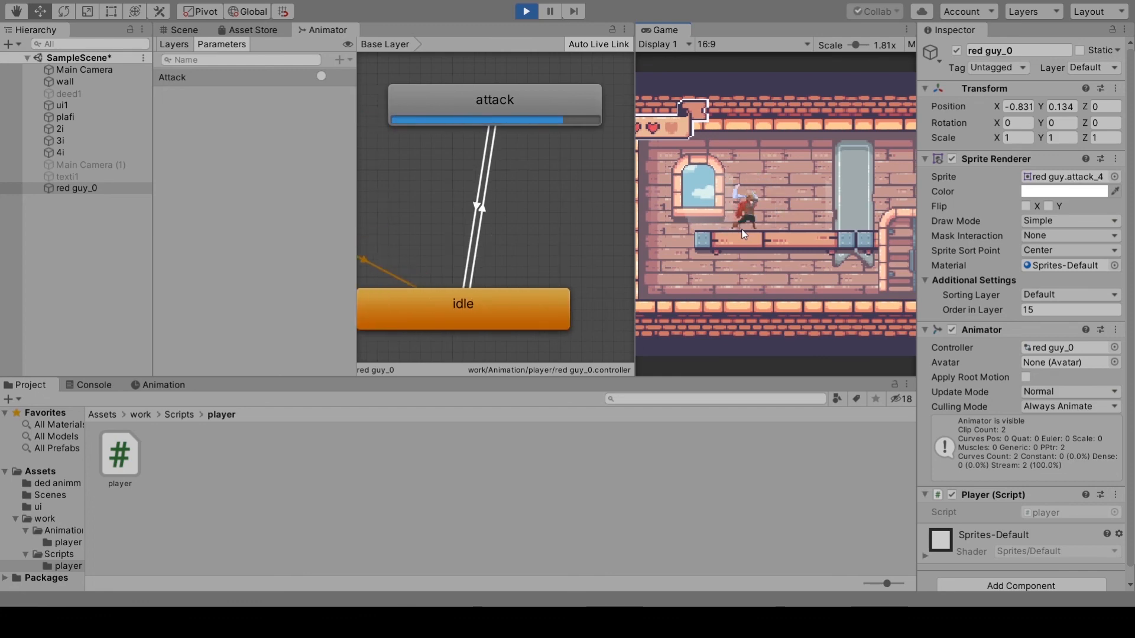
left_click(743, 234)
left_click(742, 235)
left_click(743, 234)
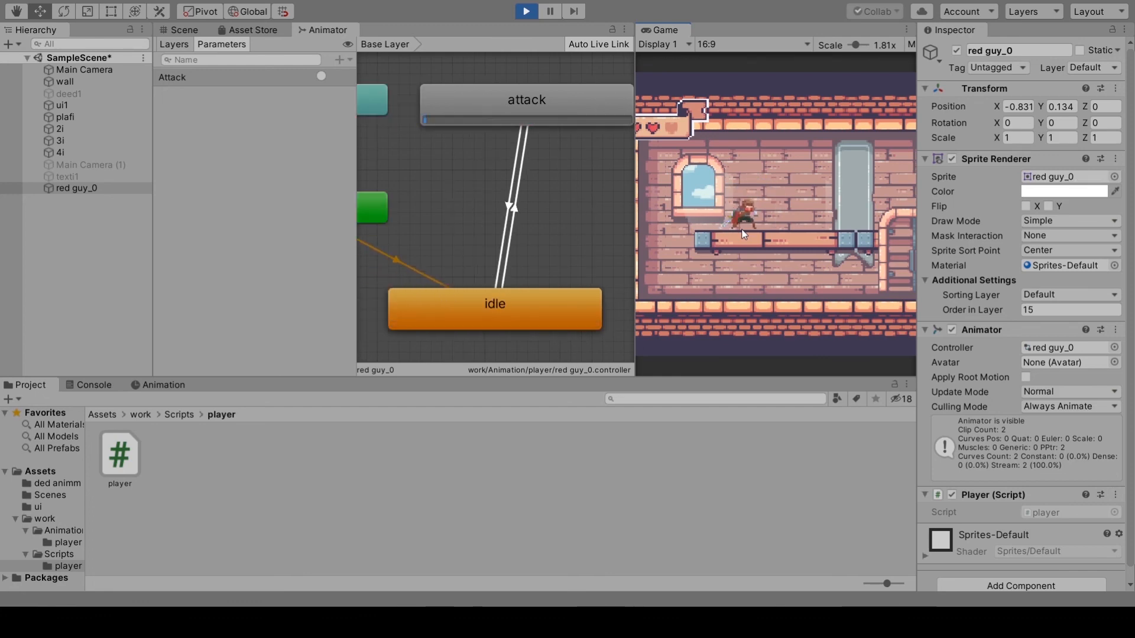
left_click(742, 234)
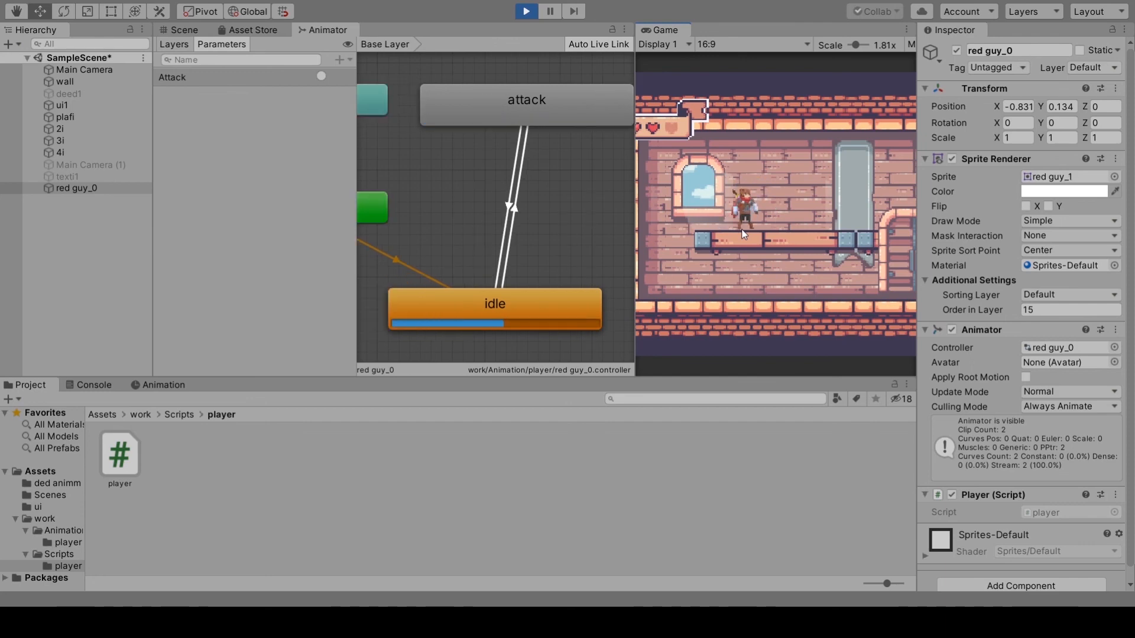